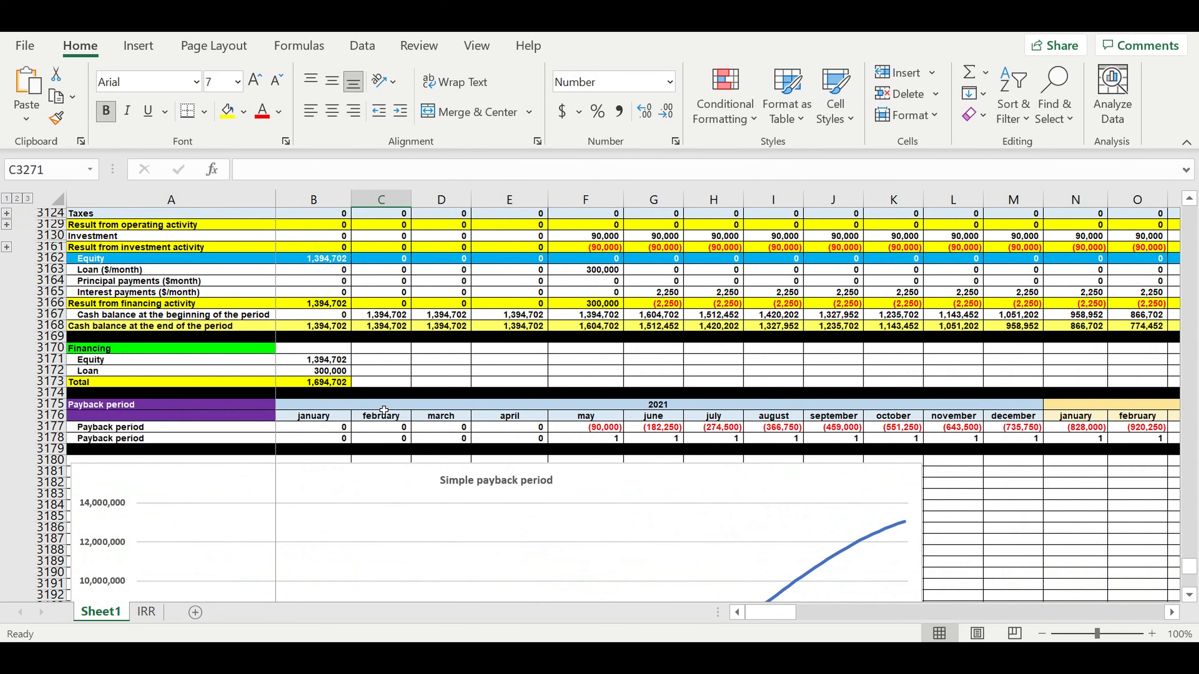
- Review the payback period and discounted payback month formulas and row totals
drag(774, 613, 536, 557)
click(1090, 440)
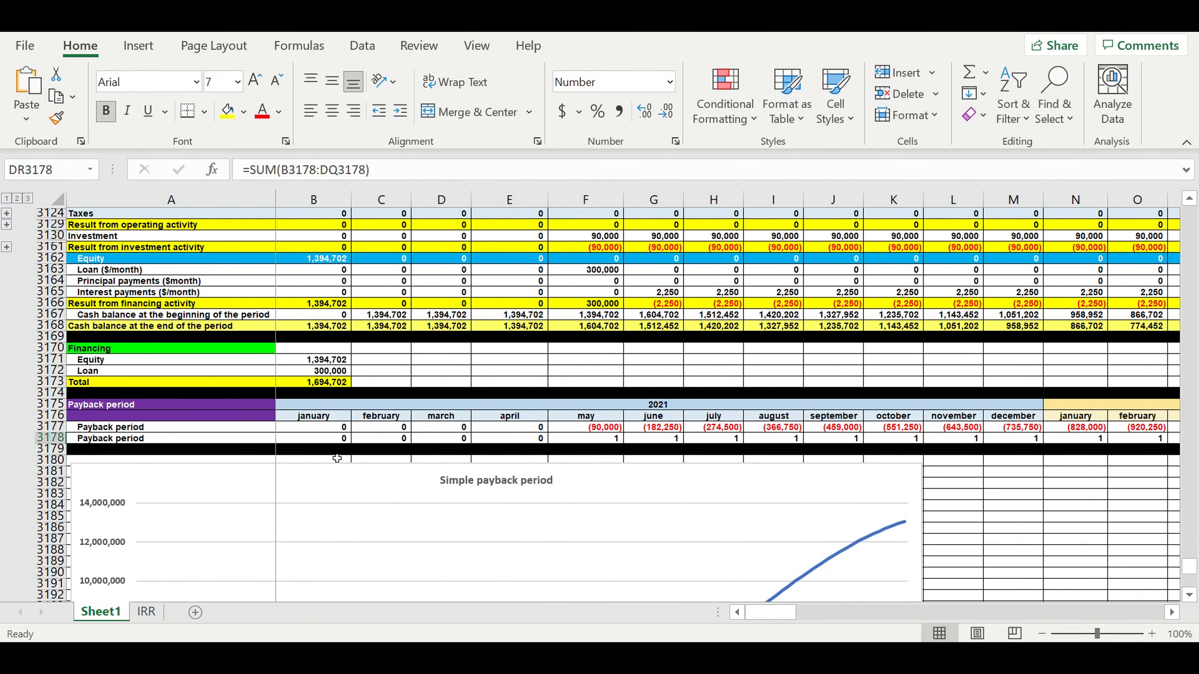
scroll(337, 461, down, 12)
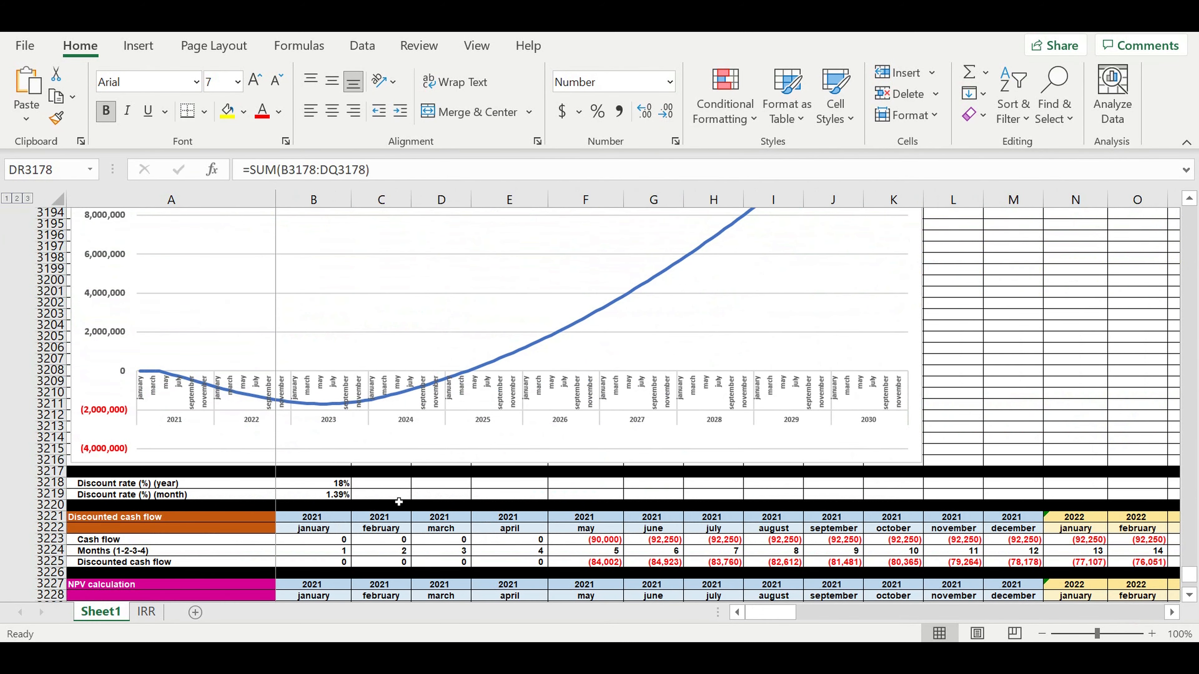
scroll(396, 503, down, 4)
click(329, 529)
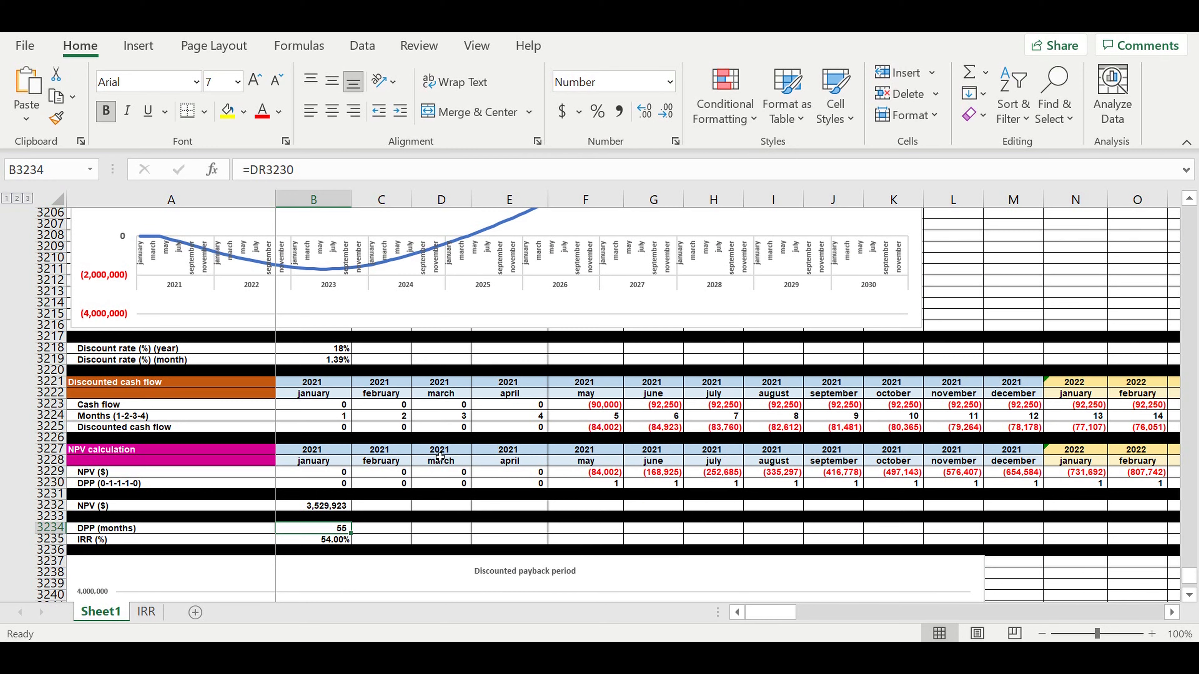
scroll(440, 456, up, 16)
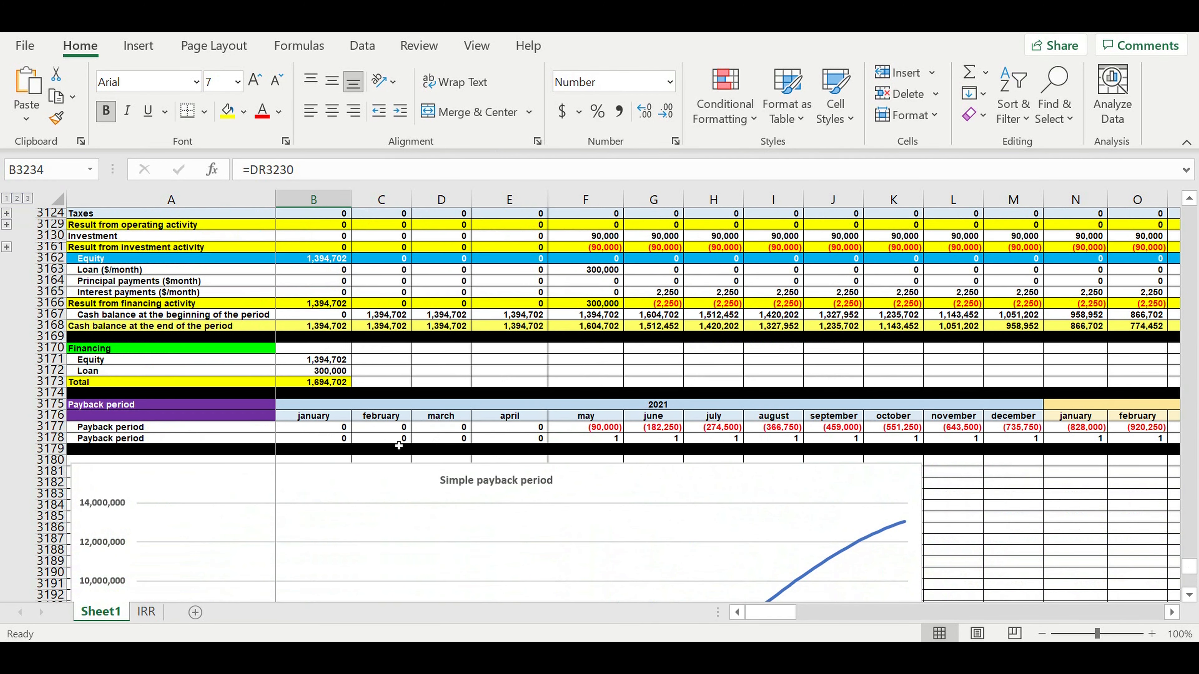
click(835, 428)
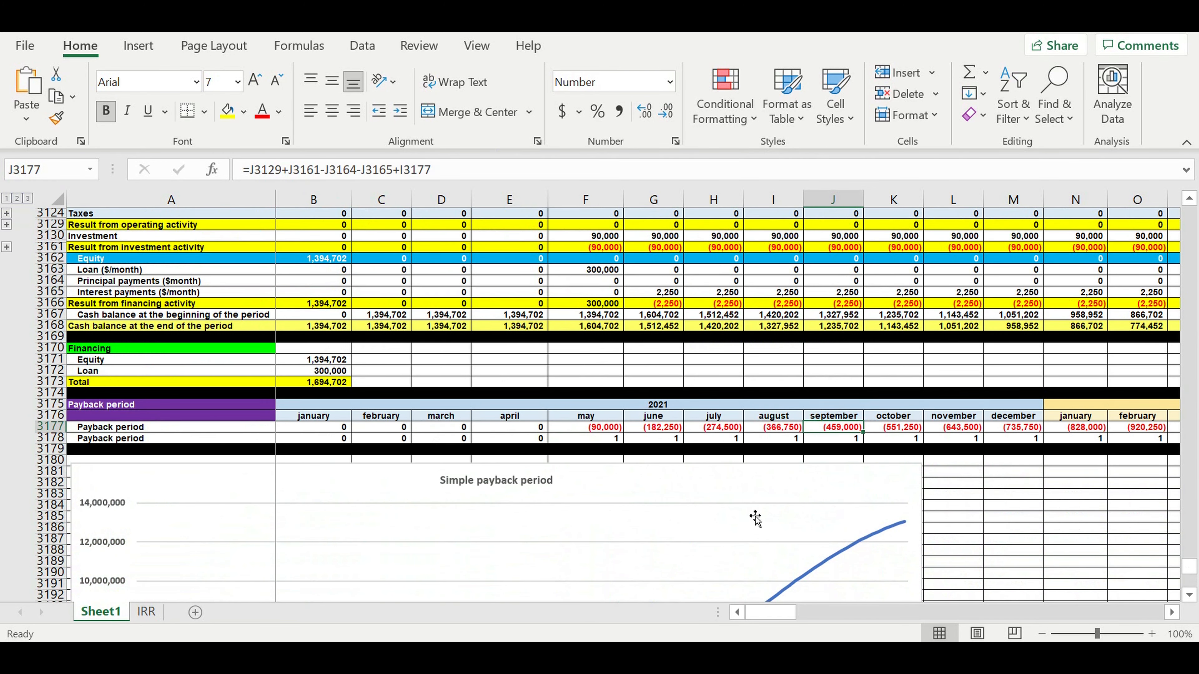
drag(769, 612, 1137, 612)
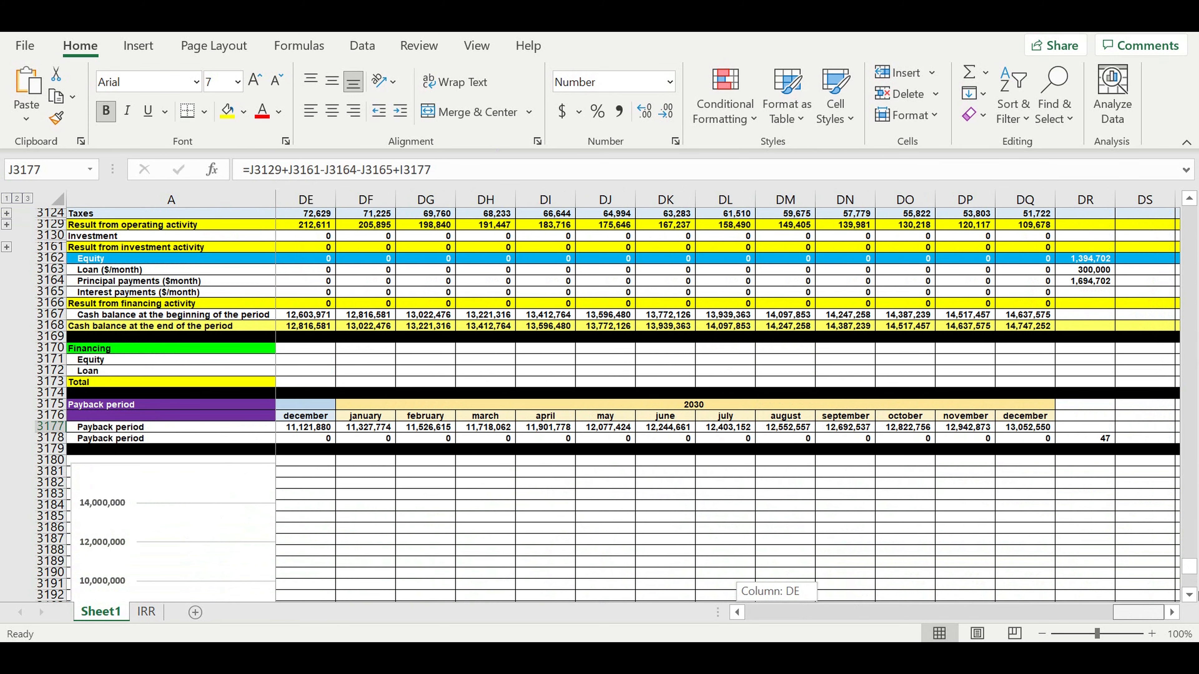
key(ctrl+Right)
- Check where the NPV, IRR and Profitability index results come from
drag(1126, 612, 543, 487)
scroll(441, 410, down, 6)
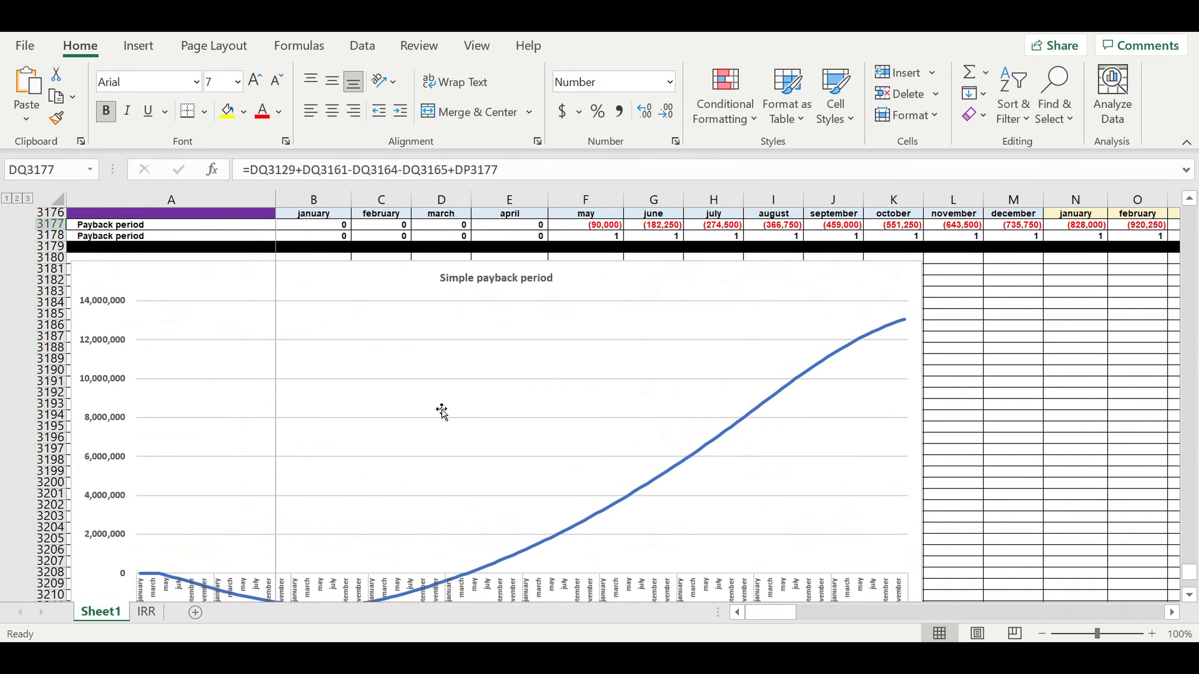
scroll(441, 411, down, 12)
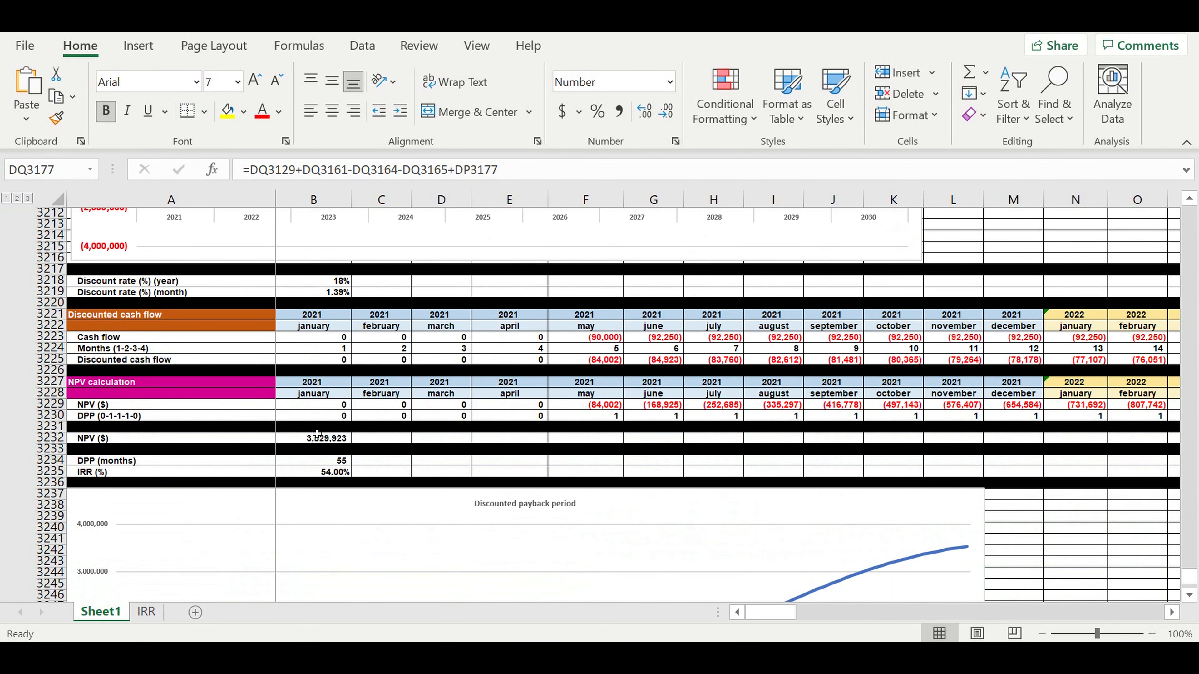
click(317, 437)
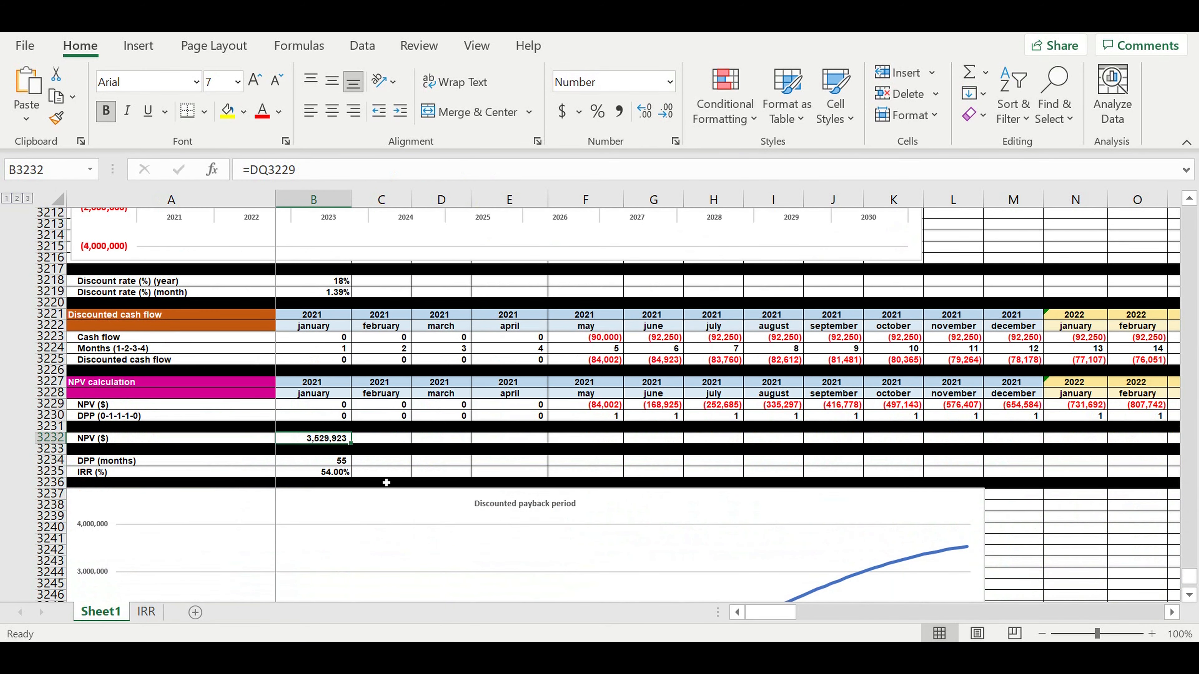
click(312, 473)
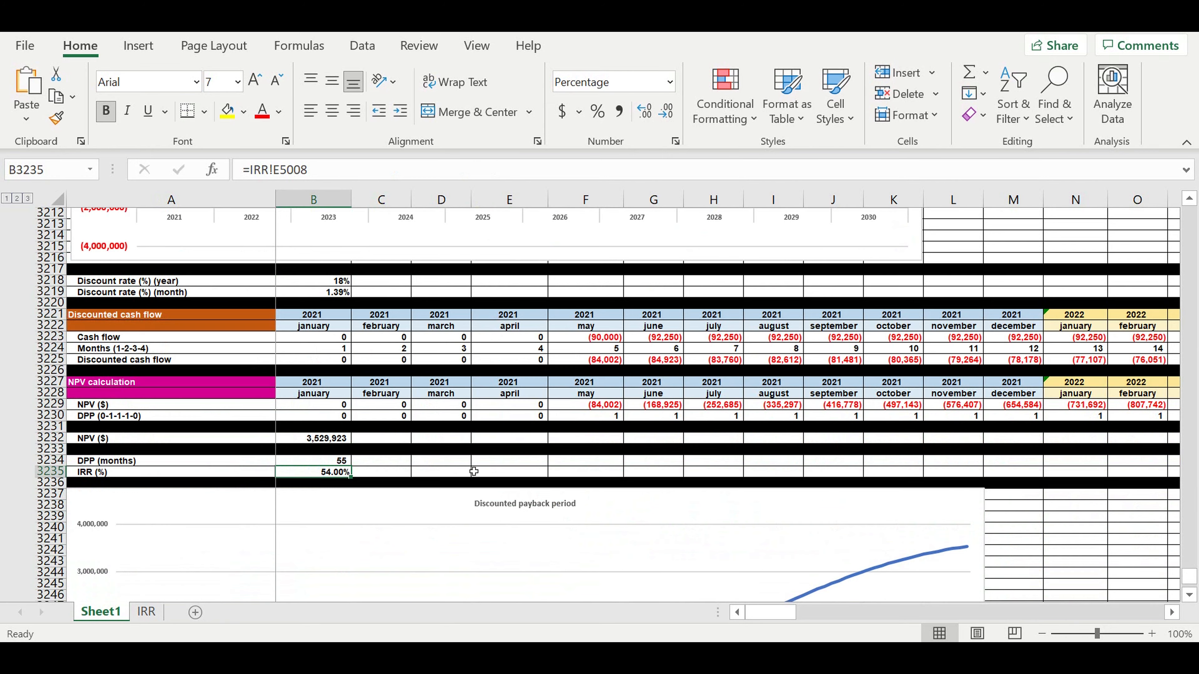
scroll(473, 473, down, 9)
scroll(474, 472, down, 4)
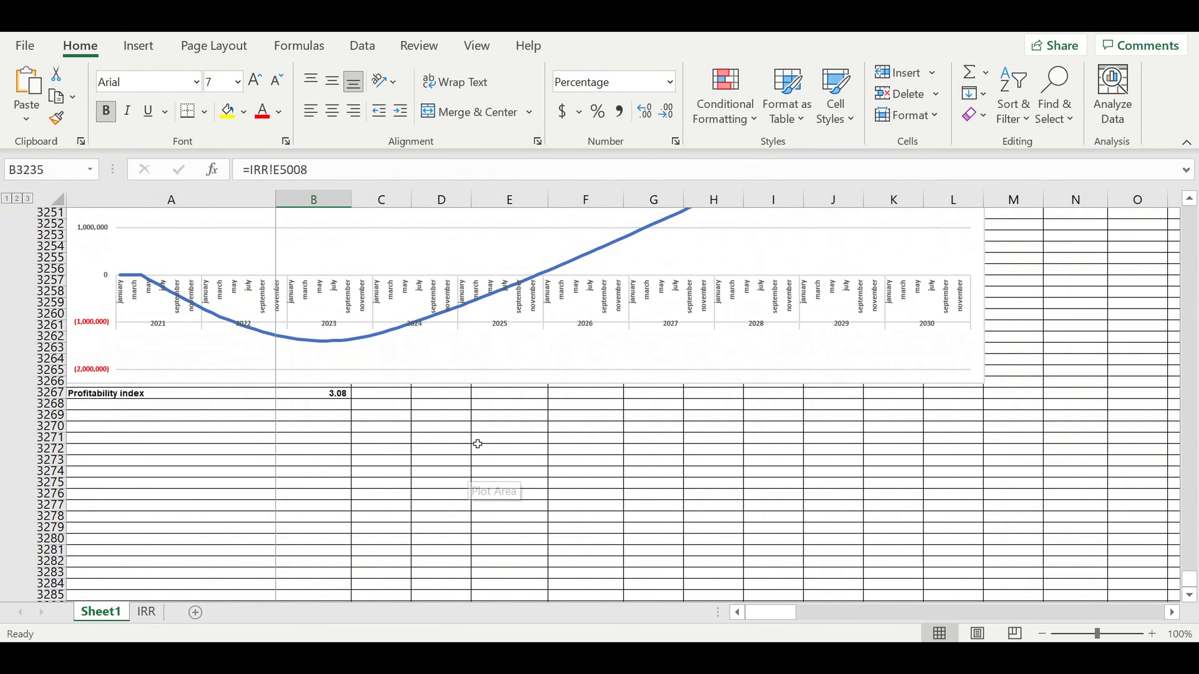
click(309, 394)
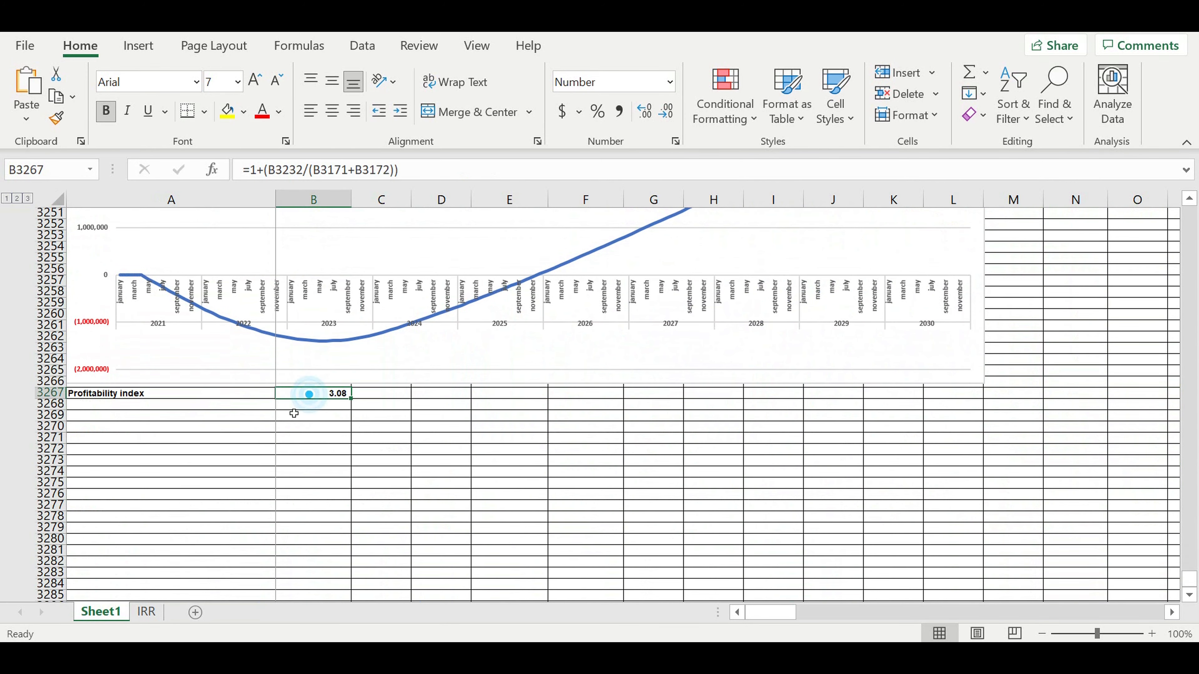
- Fill row 3268 below Profitability index solid black
click(50, 405)
click(243, 112)
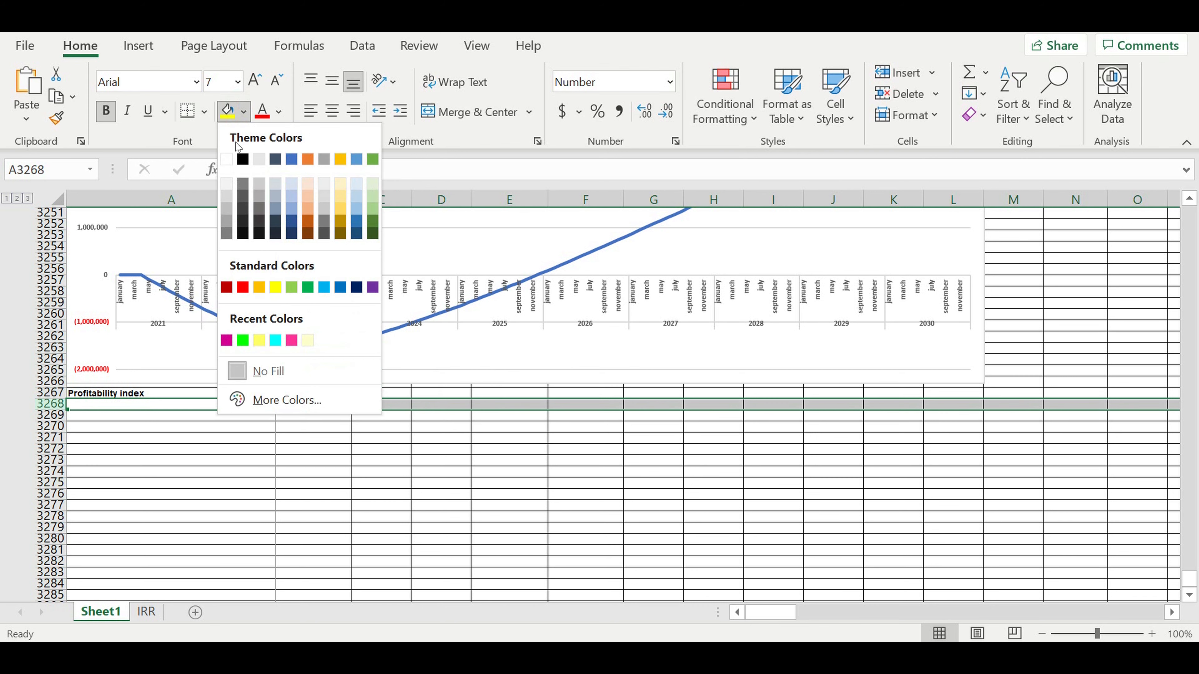
click(247, 160)
click(354, 487)
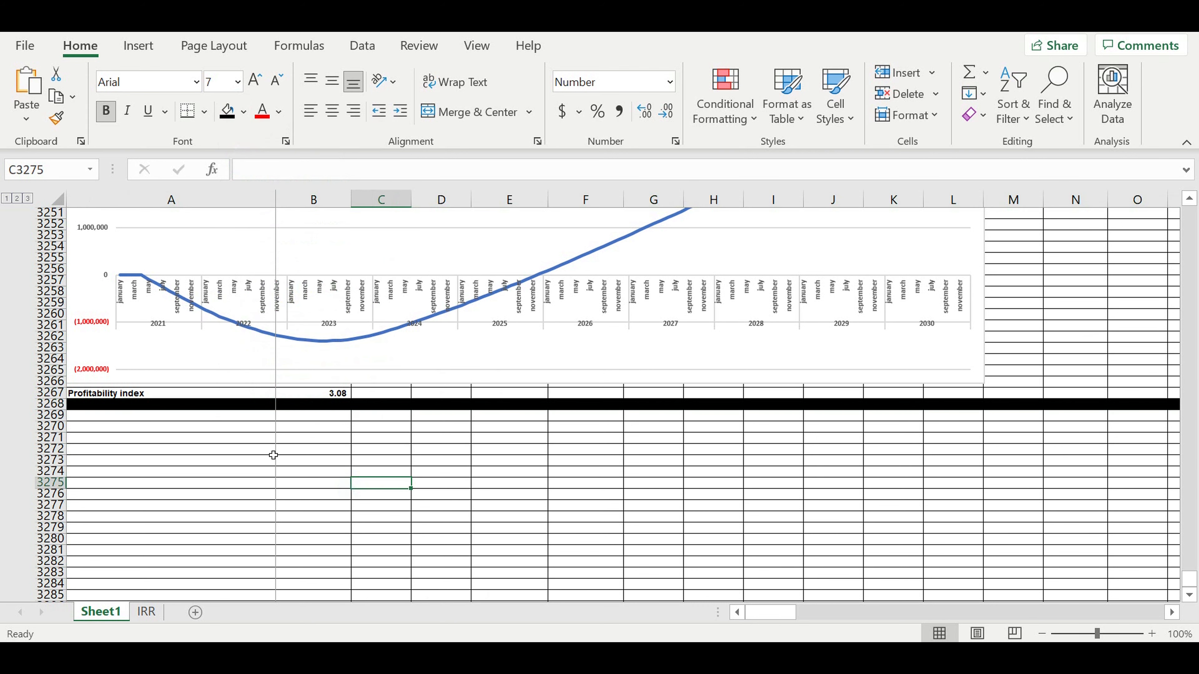
click(268, 447)
click(252, 414)
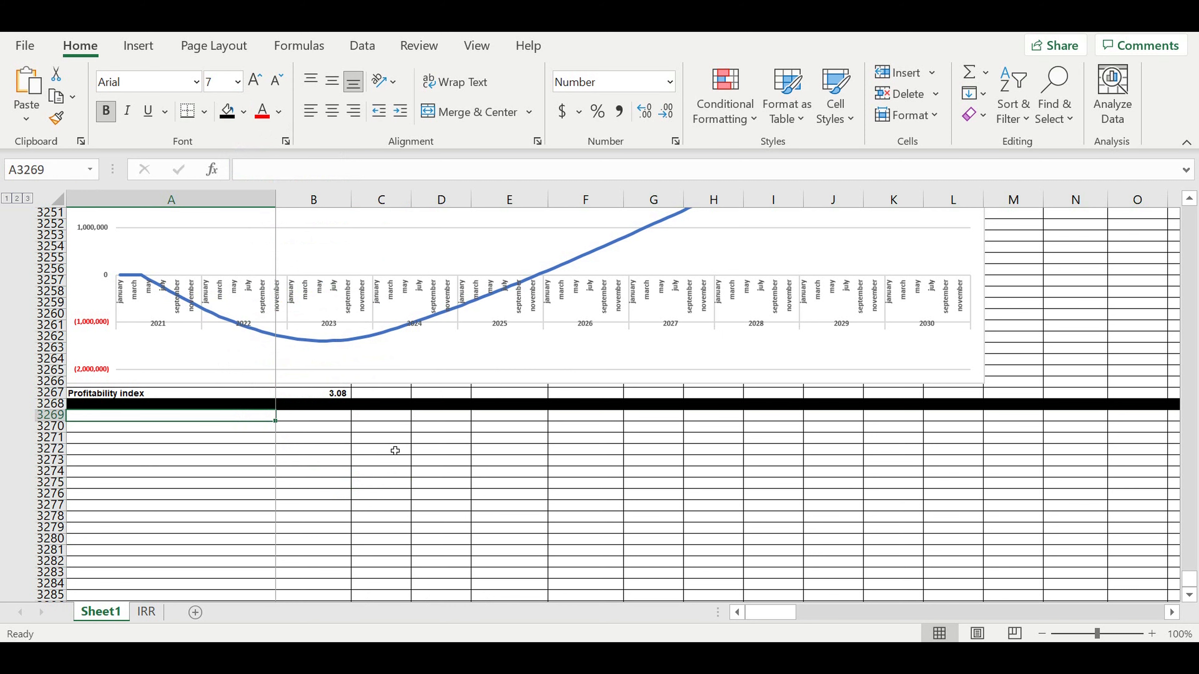
scroll(324, 352, up, 2)
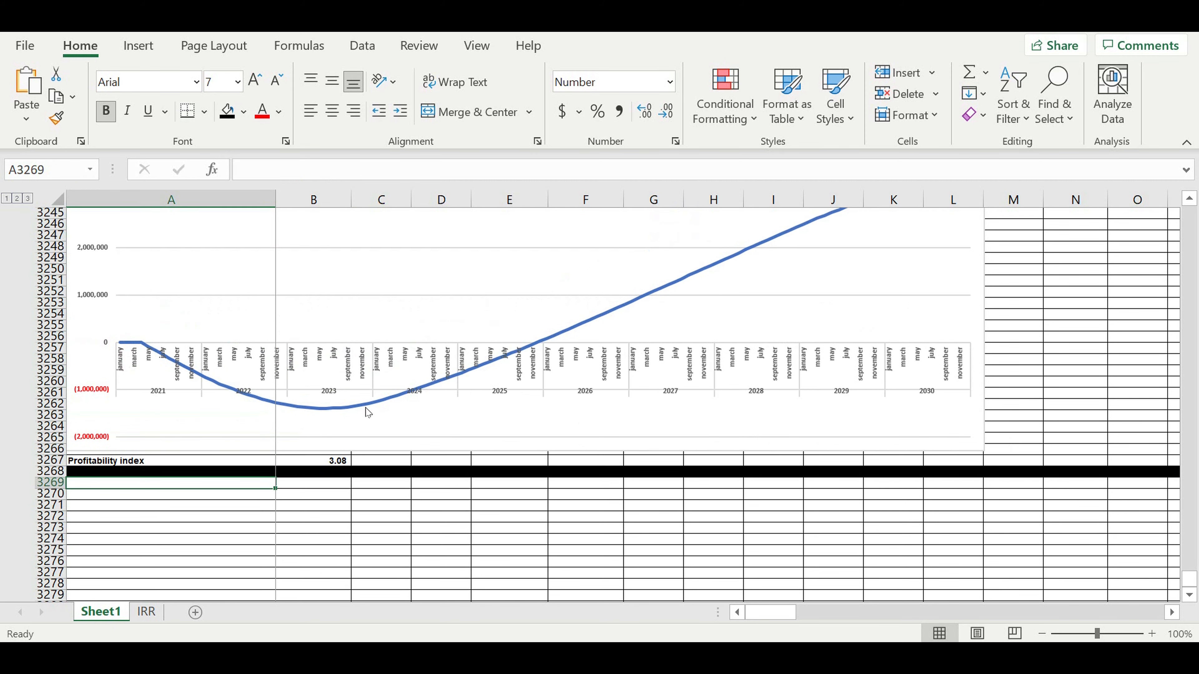
scroll(365, 408, up, 20)
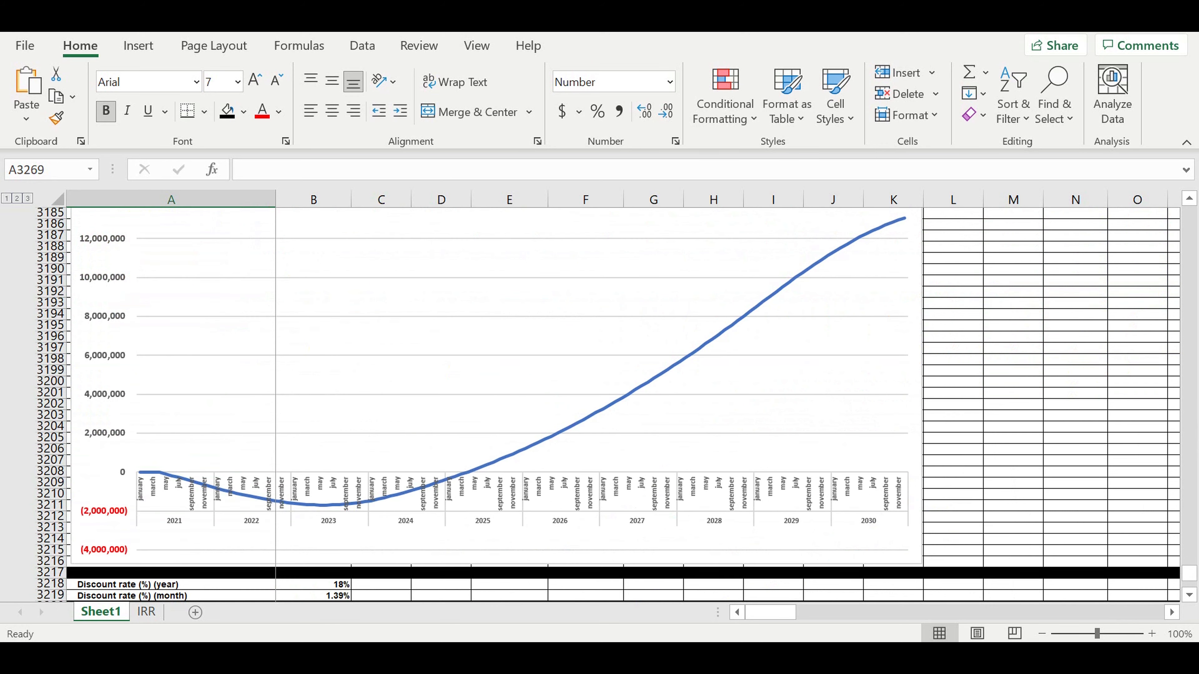
drag(1189, 574, 1181, 185)
drag(261, 398, 375, 439)
drag(503, 393, 502, 438)
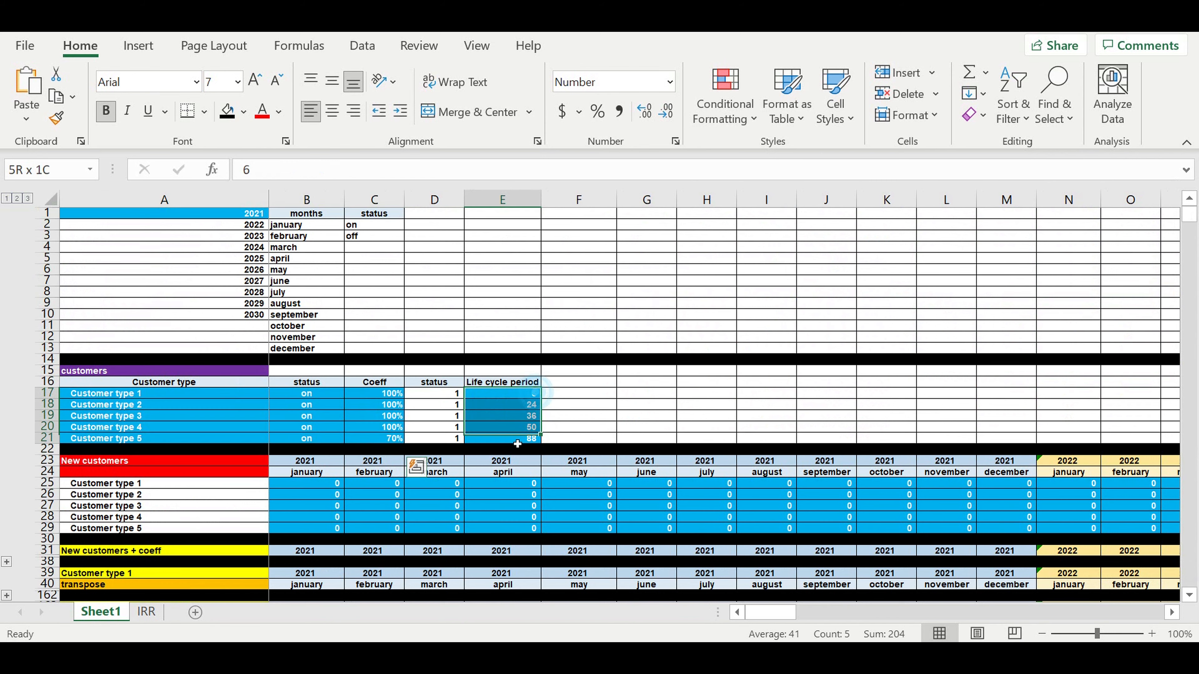
drag(325, 484, 612, 528)
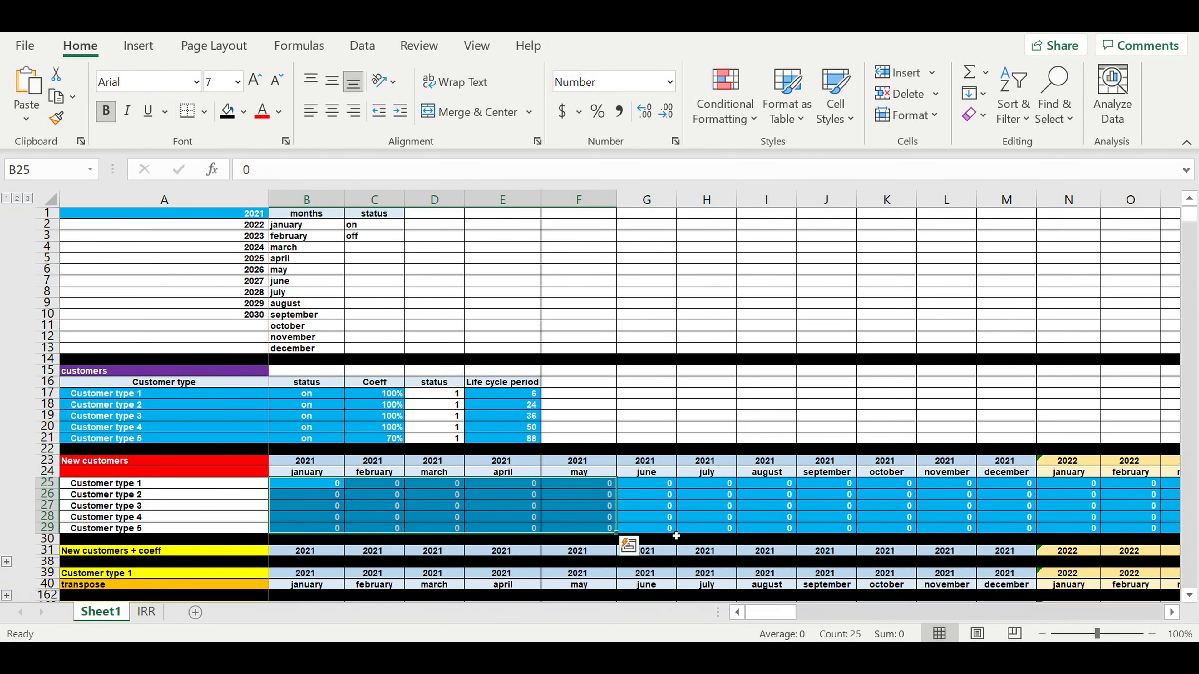
click(520, 397)
click(521, 407)
click(521, 418)
click(521, 428)
click(522, 438)
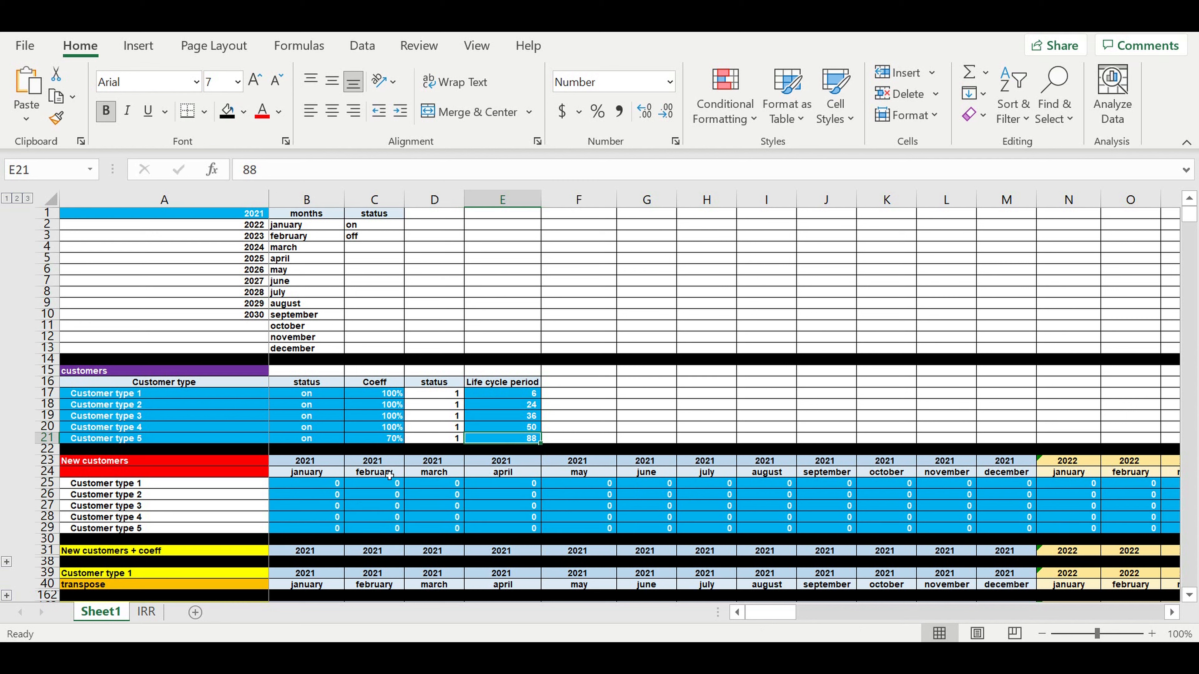
drag(522, 394, 519, 441)
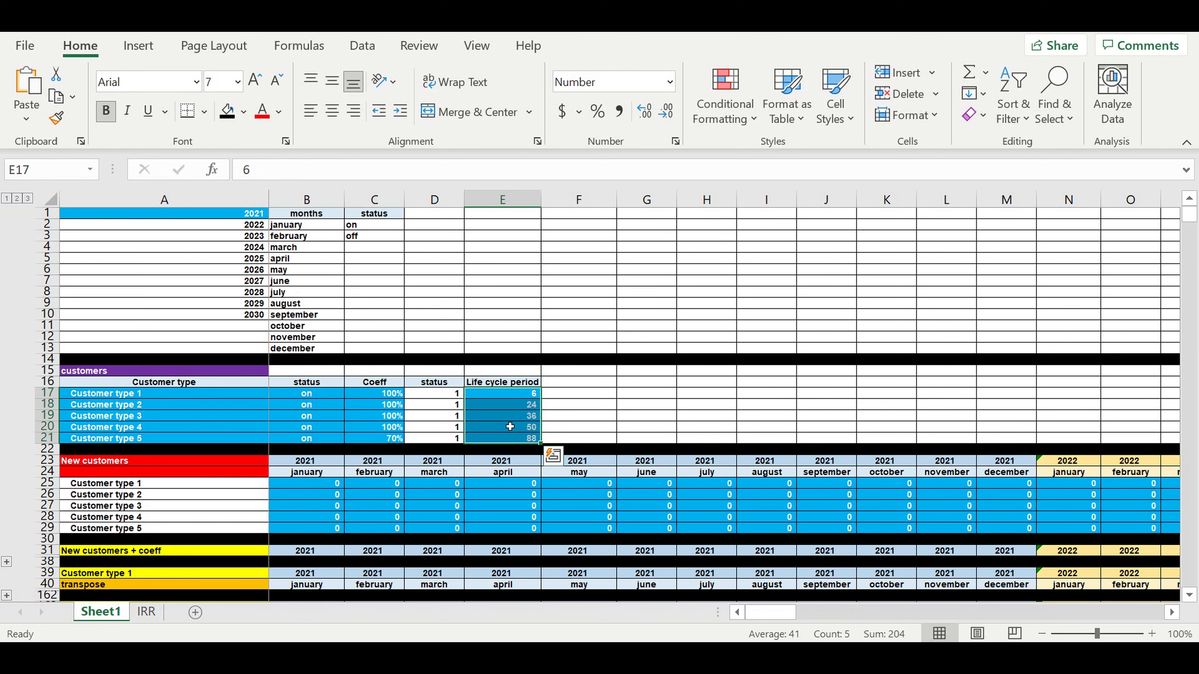
click(517, 407)
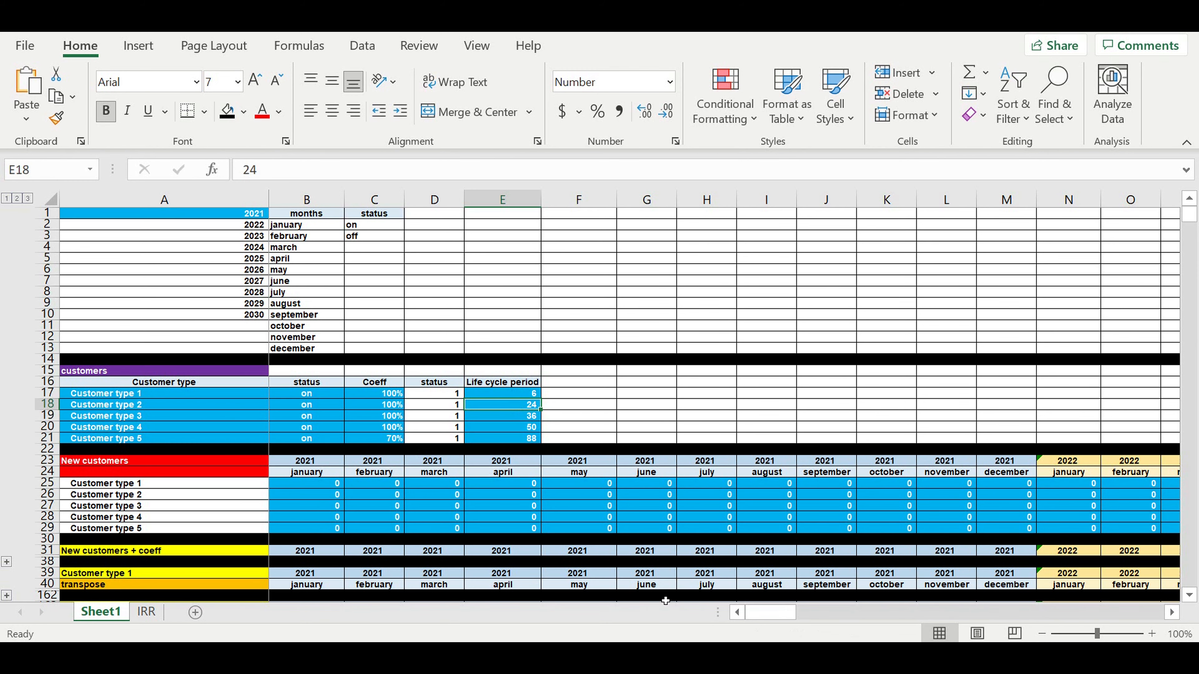
drag(1190, 215, 1152, 431)
drag(1152, 555, 1169, 607)
scroll(599, 415, down, 4)
scroll(603, 416, down, 2)
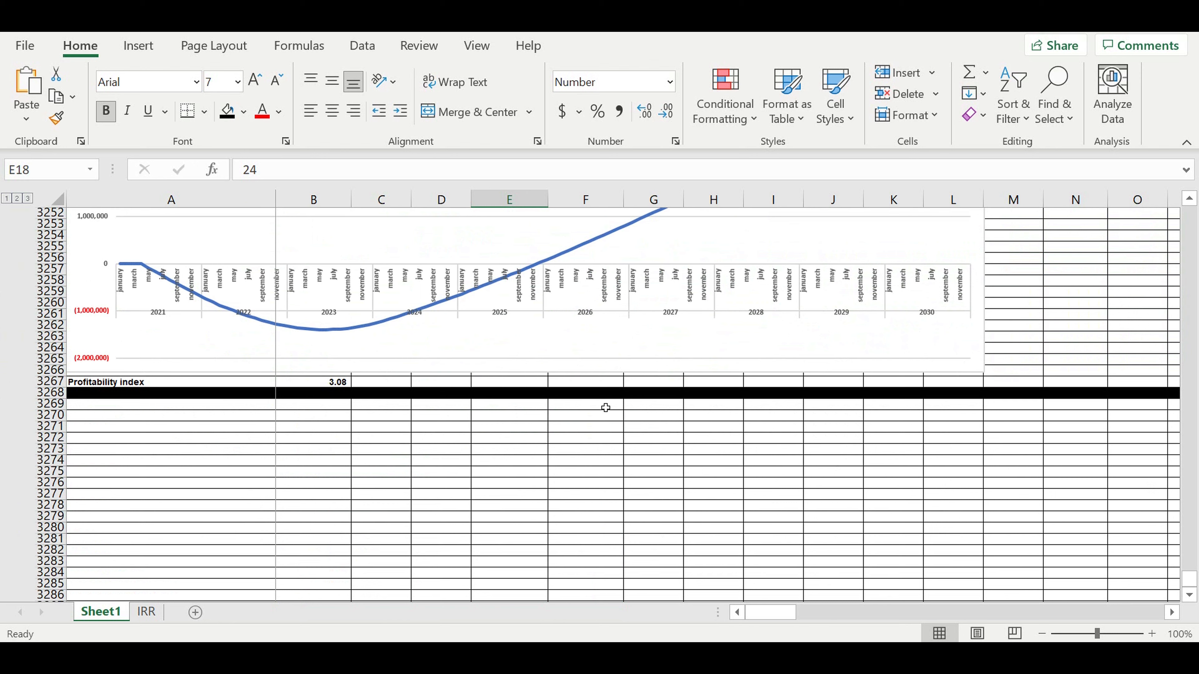
click(327, 406)
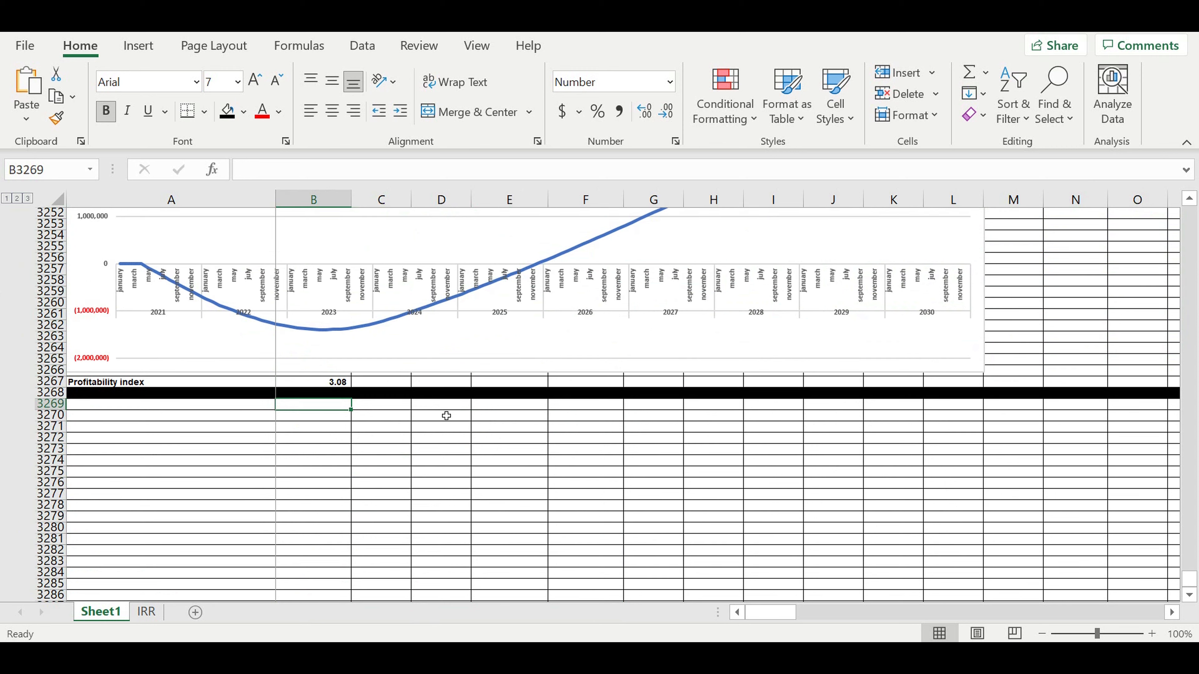
click(314, 432)
click(260, 409)
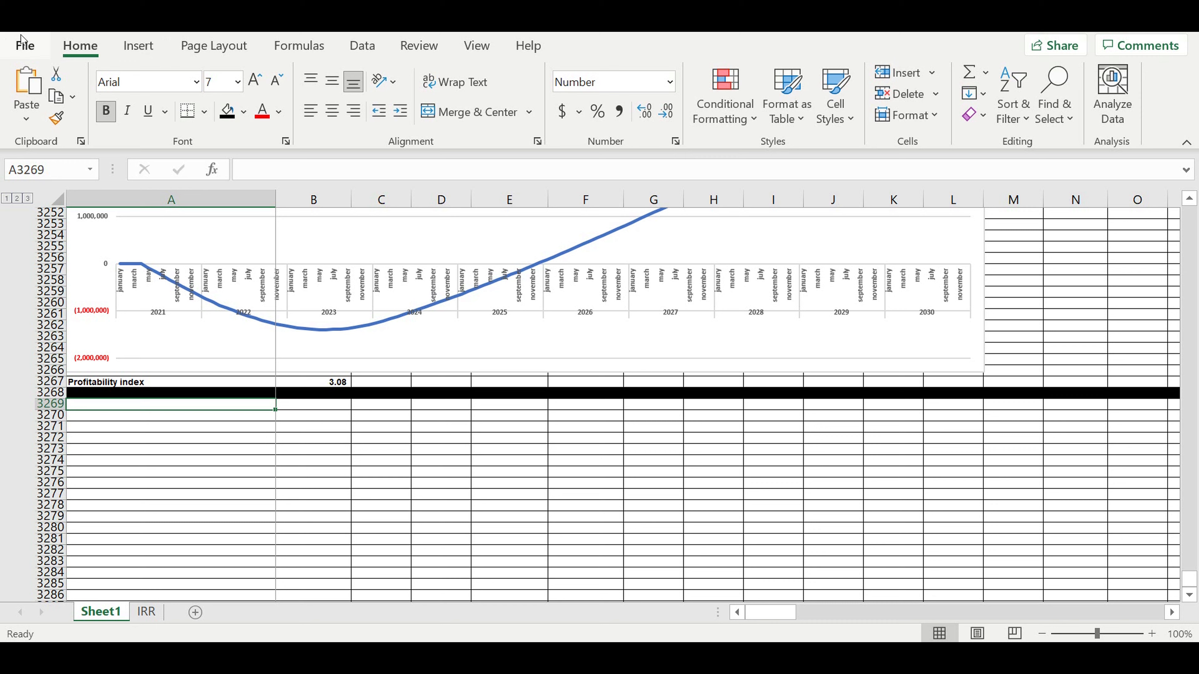
- Save the workbook as 'Saas 1' in Excel Macro-Enabled Workbook (*.xlsm) format
click(22, 45)
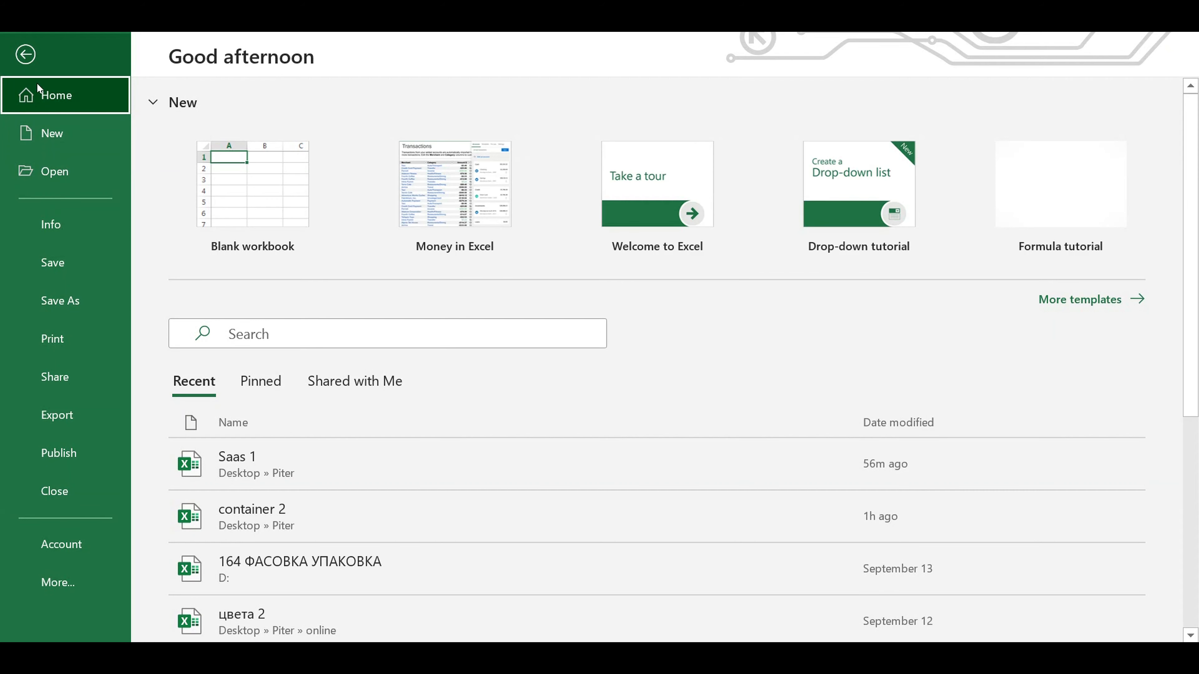
click(64, 304)
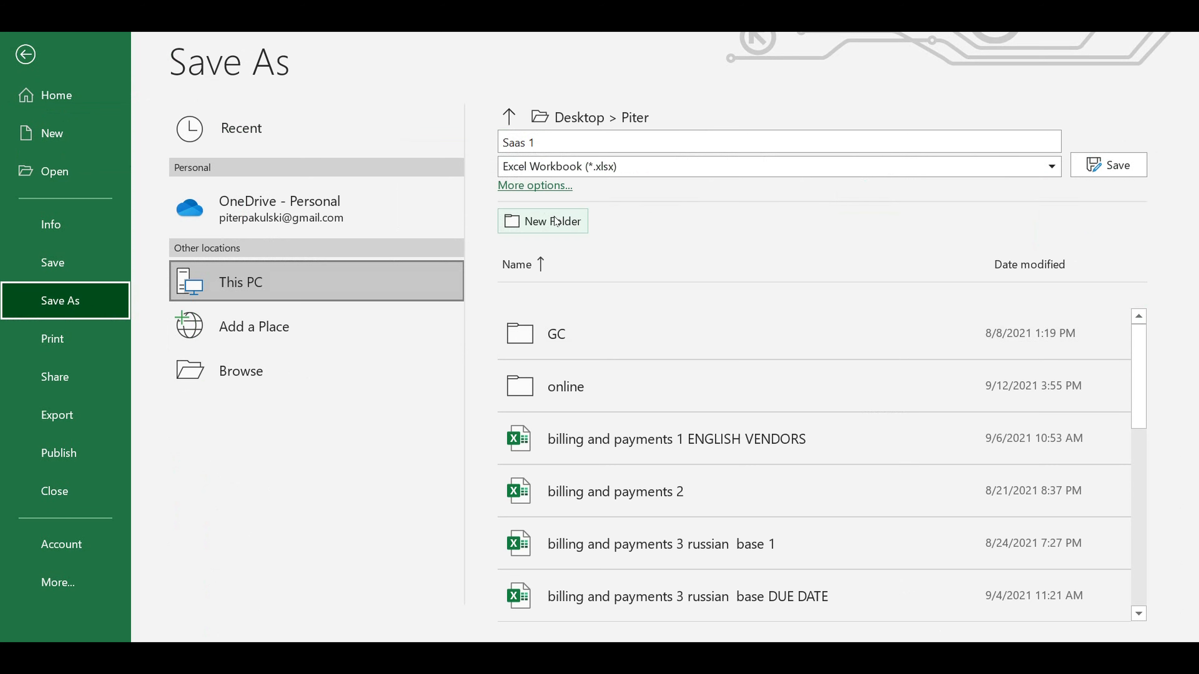
click(1053, 167)
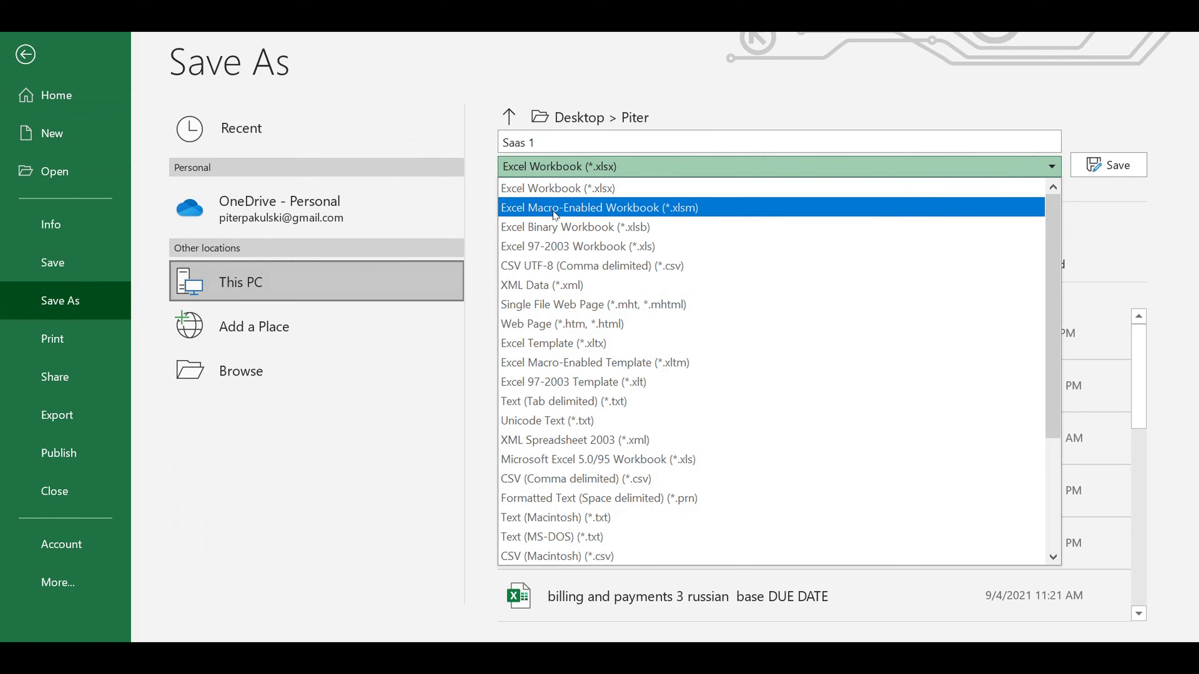
click(651, 209)
click(1107, 165)
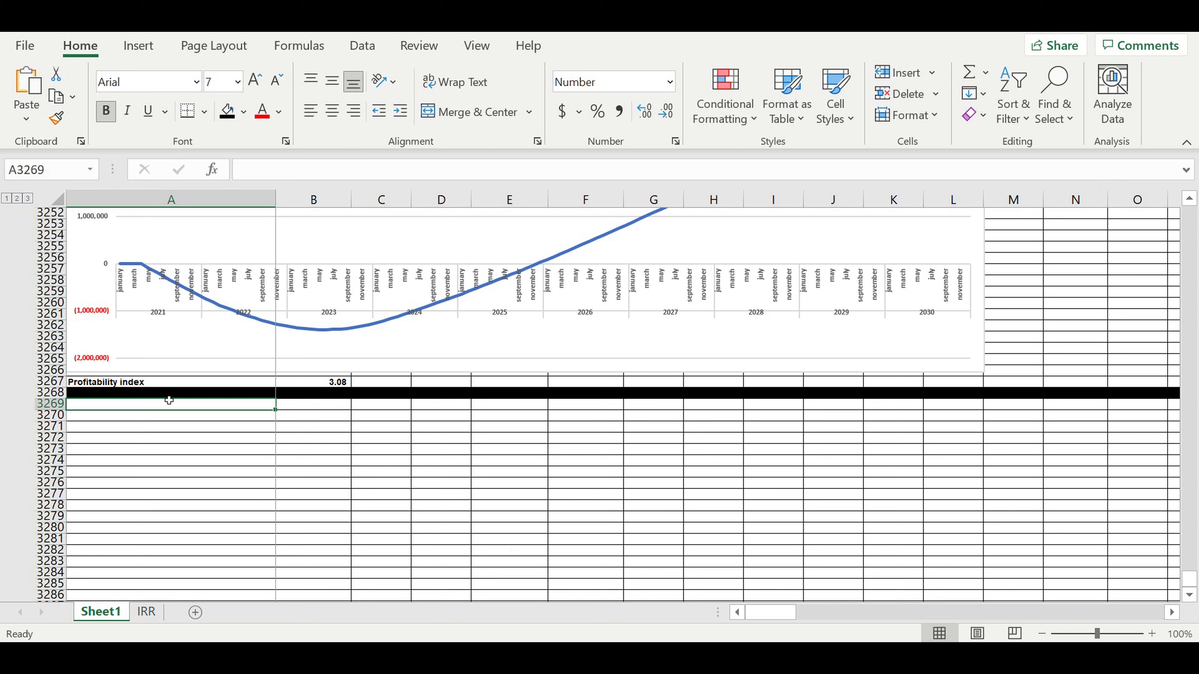
- Enter 'Financial efficiency' in A3269, with 'Parameter' and 'Value' in A3270:B3270
click(191, 463)
click(201, 408)
text(Financial efficiency)
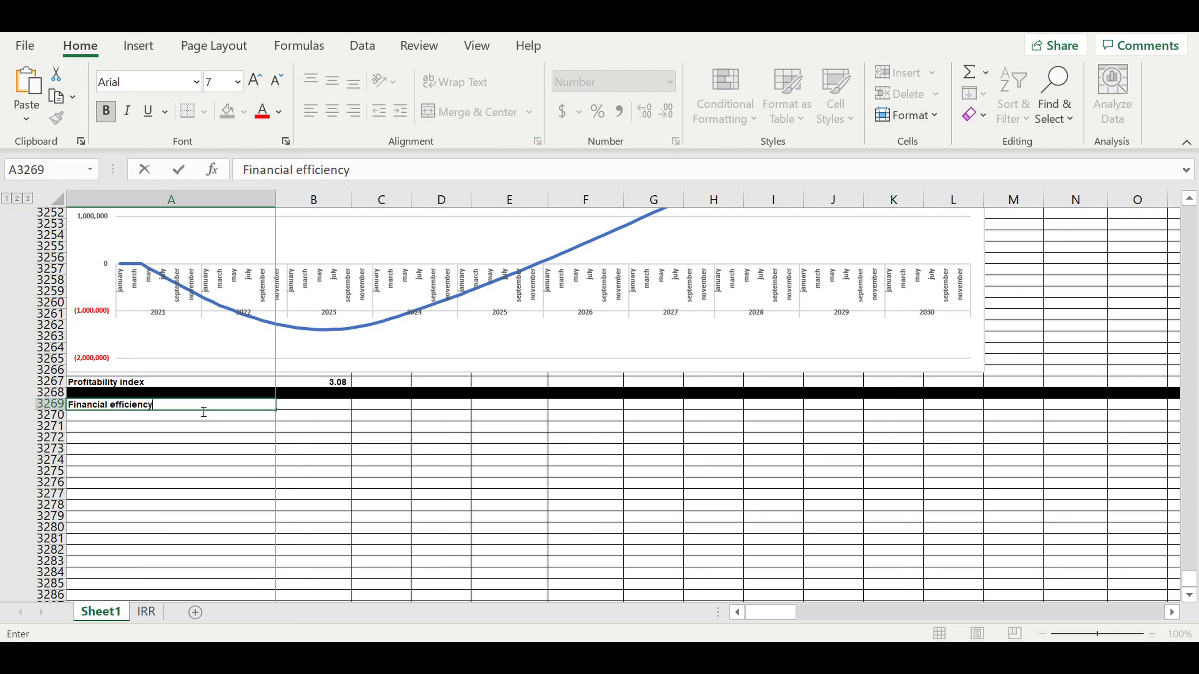
key(Return)
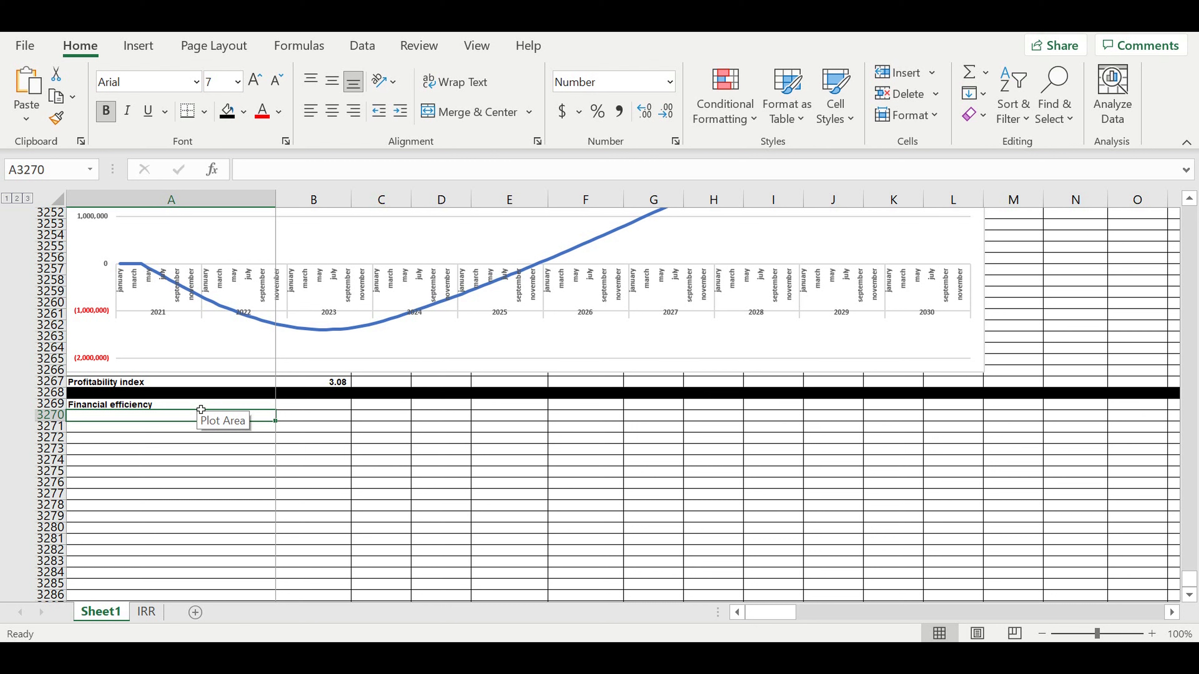
text(Parameter)
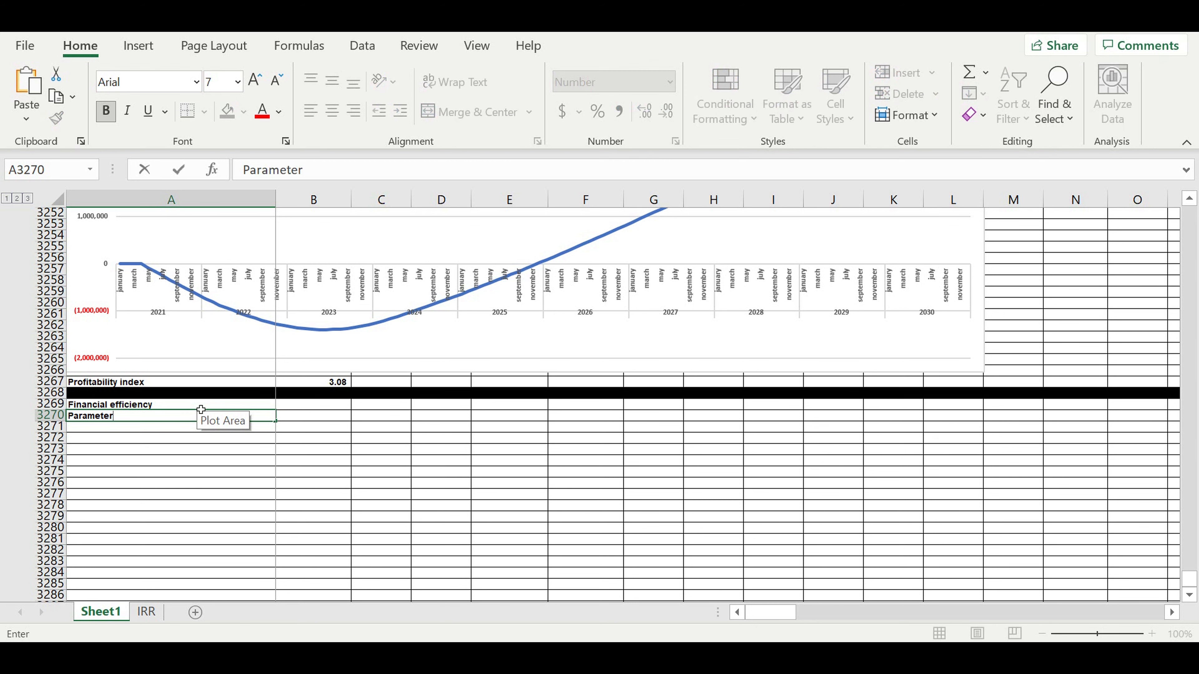
key(Tab)
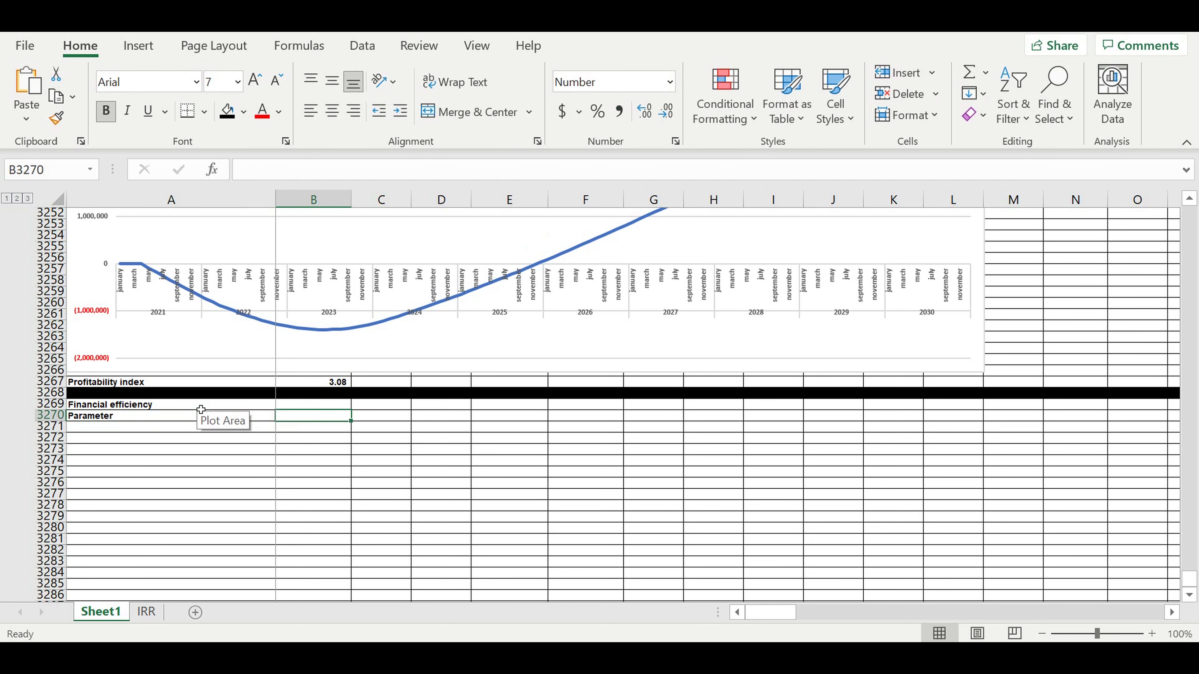
text(Value)
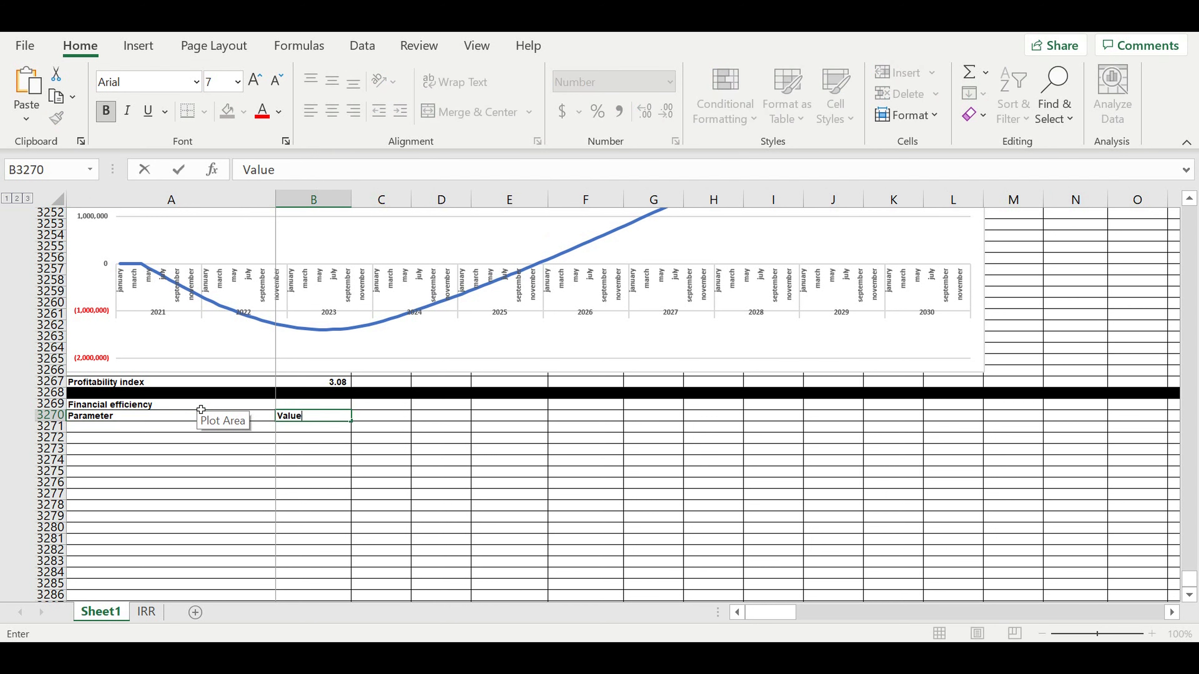
click(302, 463)
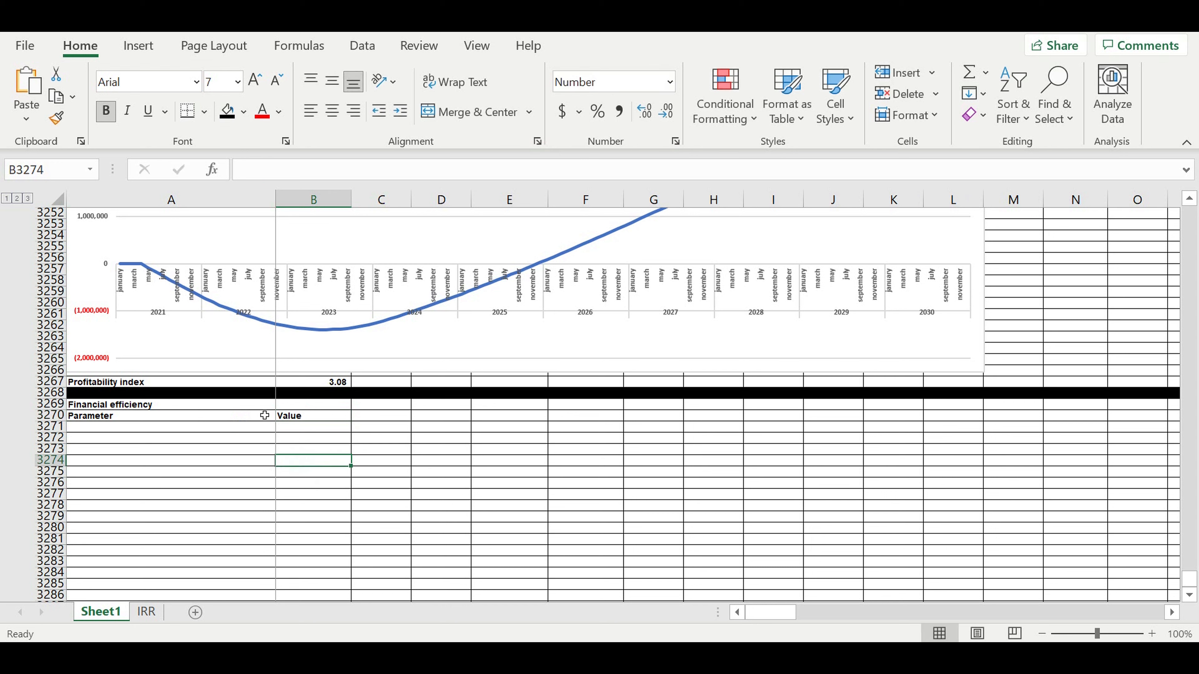
- Centre the Parameter and Value headers and fill them light blue
drag(259, 416, 314, 416)
click(332, 111)
click(243, 111)
click(356, 184)
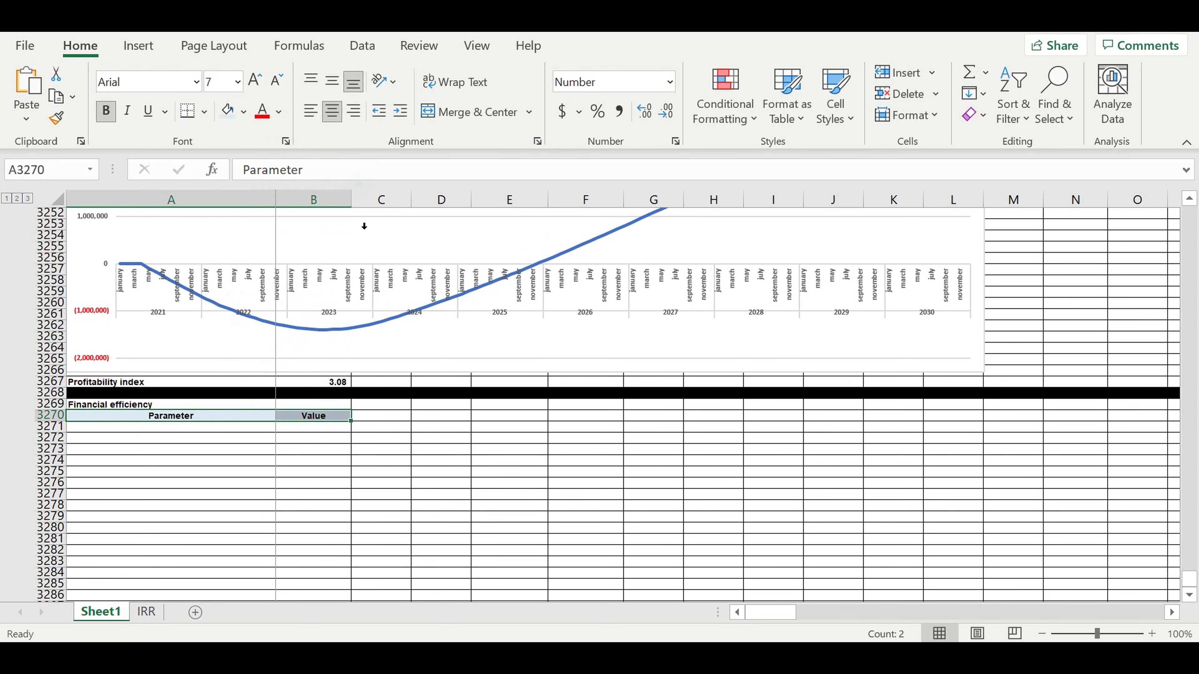
- Give the Financial efficiency title cell a pink fill and white text
click(168, 407)
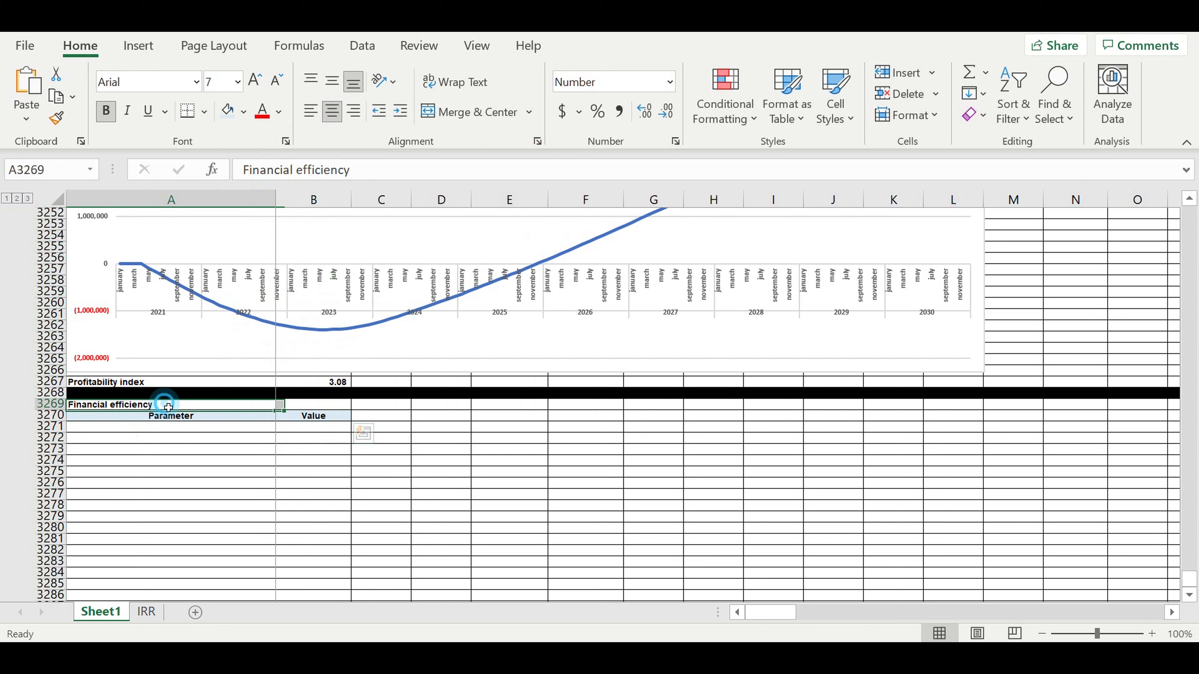
click(243, 111)
click(293, 344)
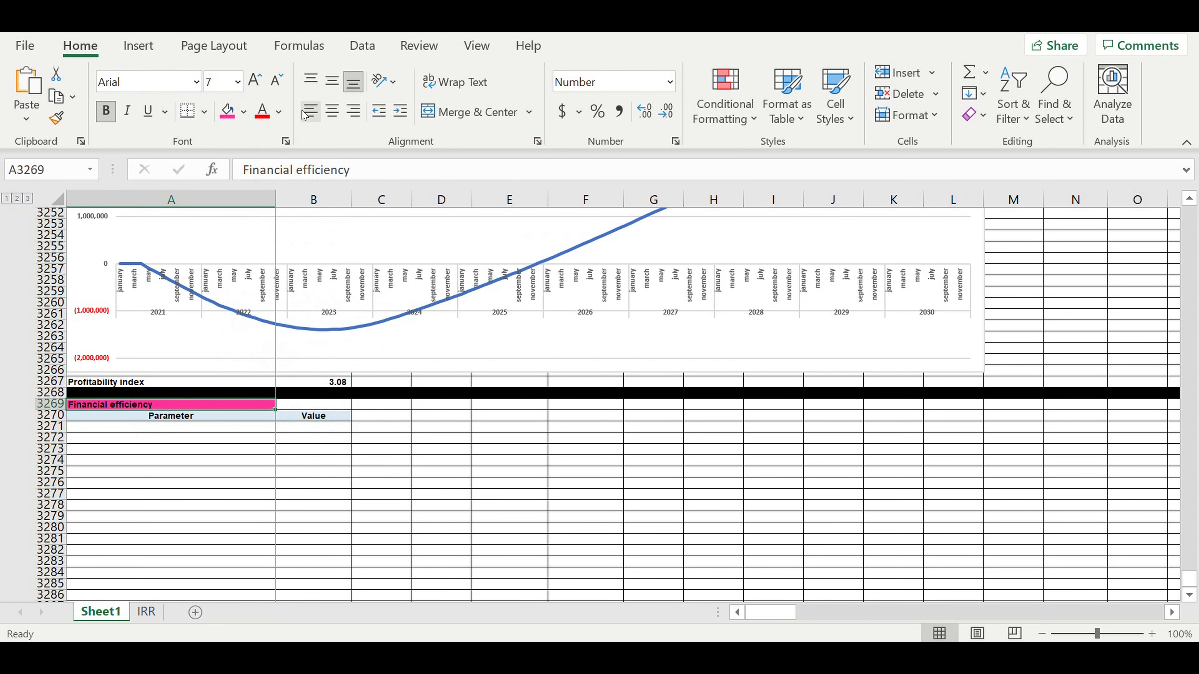
click(279, 109)
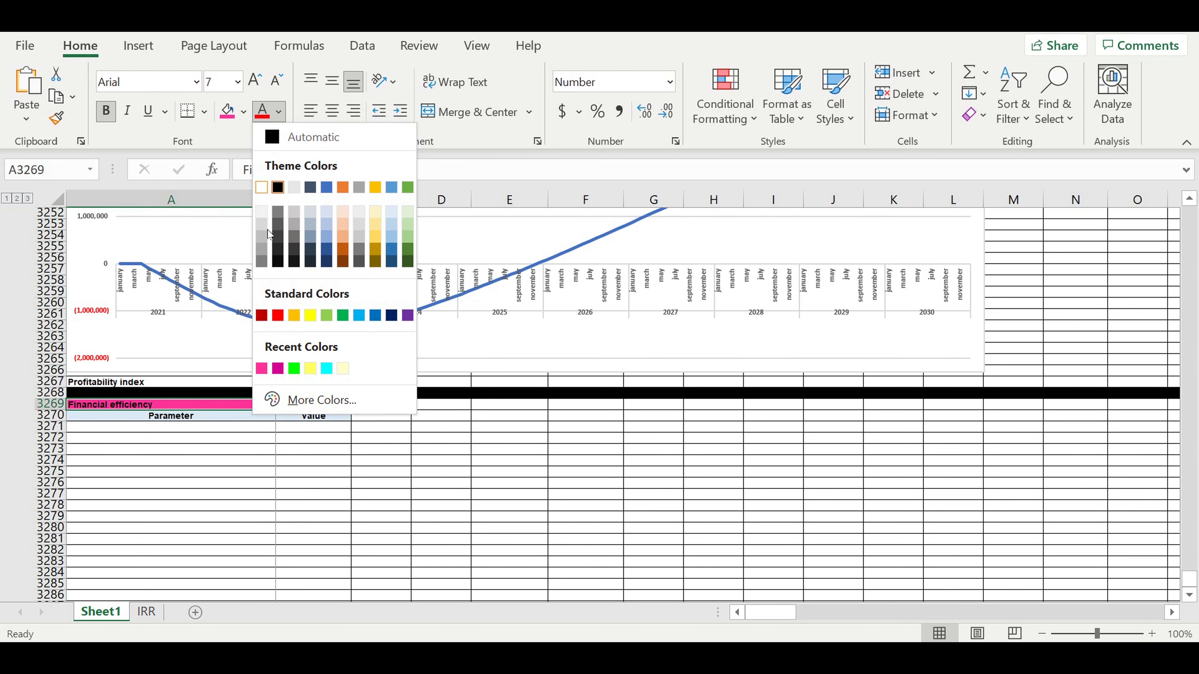
click(274, 471)
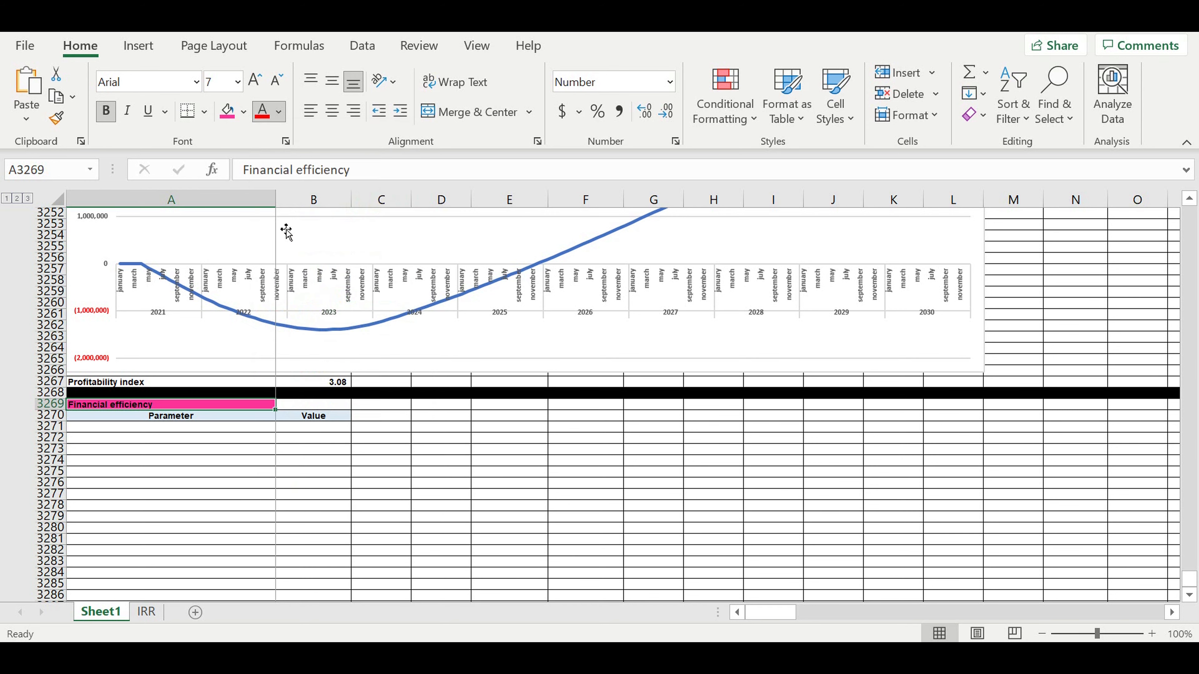
click(230, 458)
- Enter the 'Net Value (NV) ($)' label in A3271
click(233, 430)
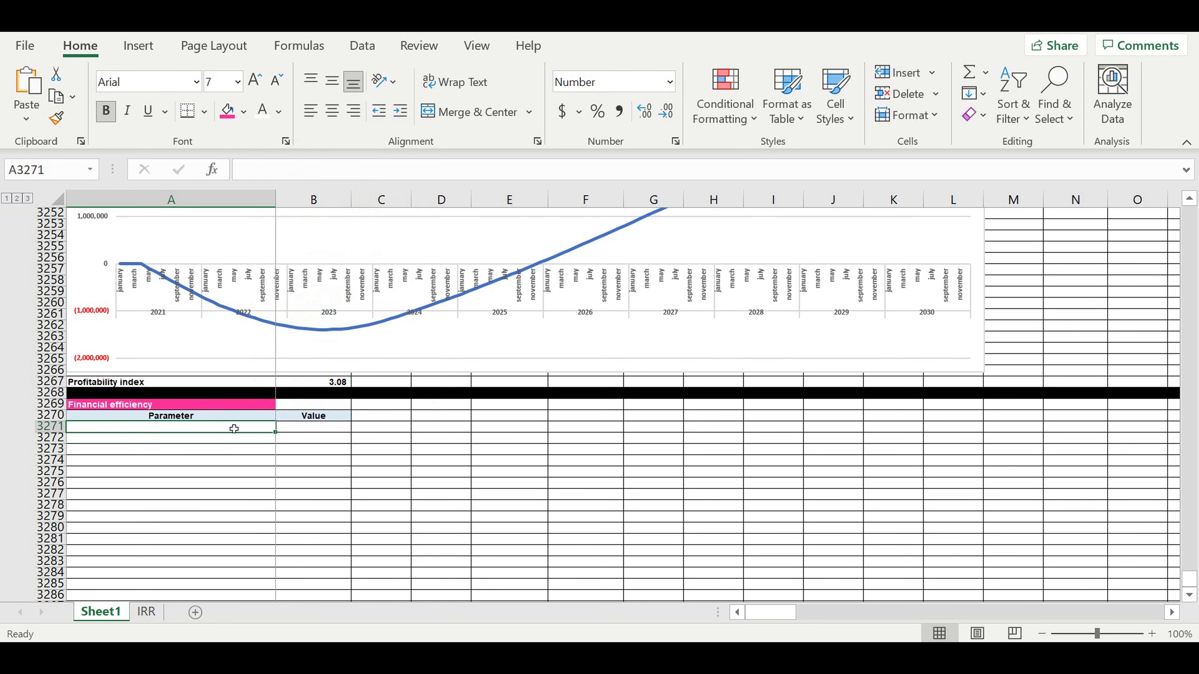
text(=)
scroll(281, 414, up, 2)
scroll(283, 407, up, 9)
scroll(283, 404, down, 9)
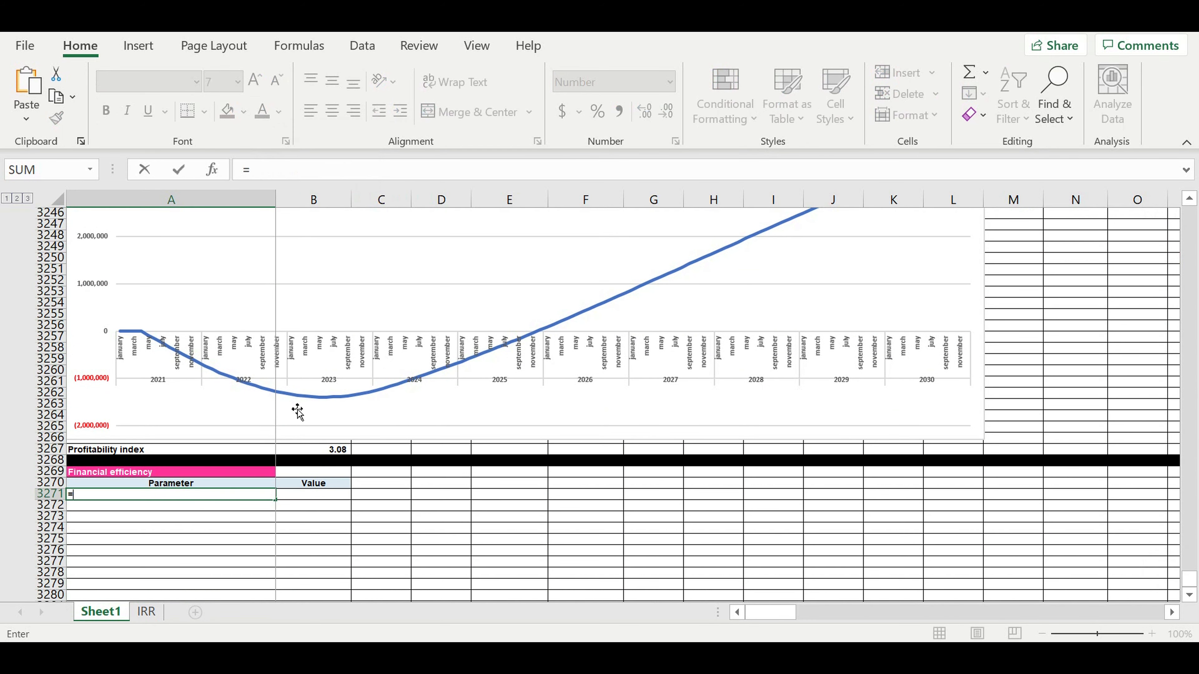
key(BackSpace)
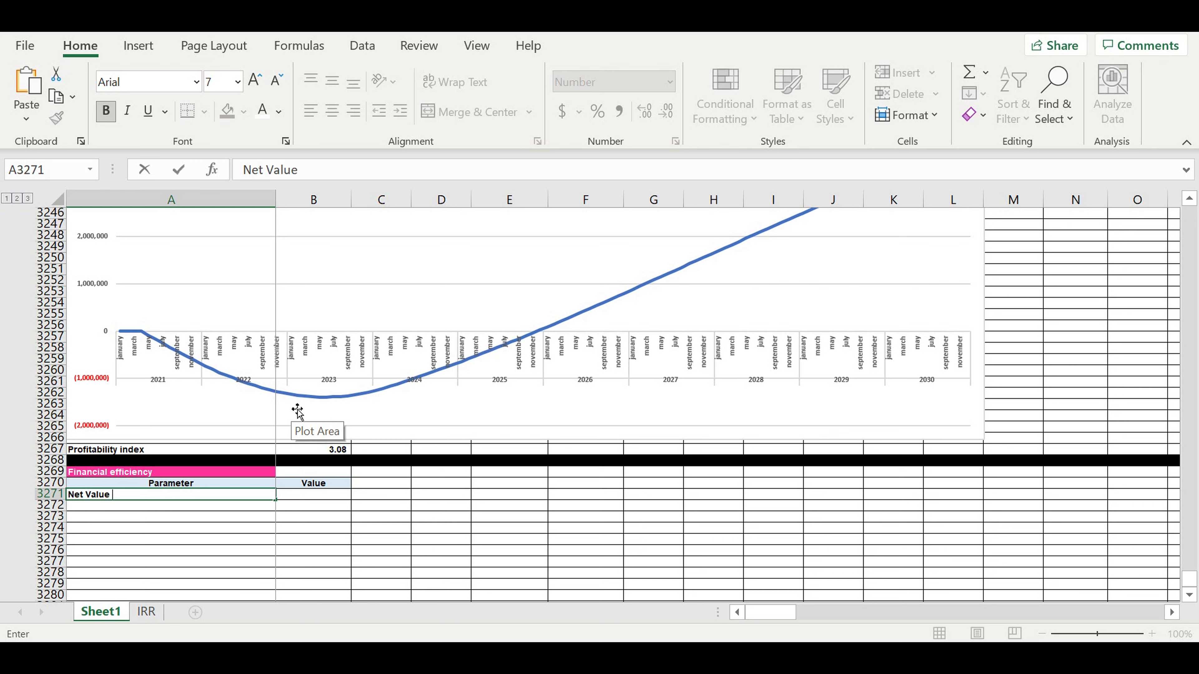
text(NV)
key(BackSpace)
key(BackSpace)
key(BackSpace)
key(BackSpace)
text((NV))
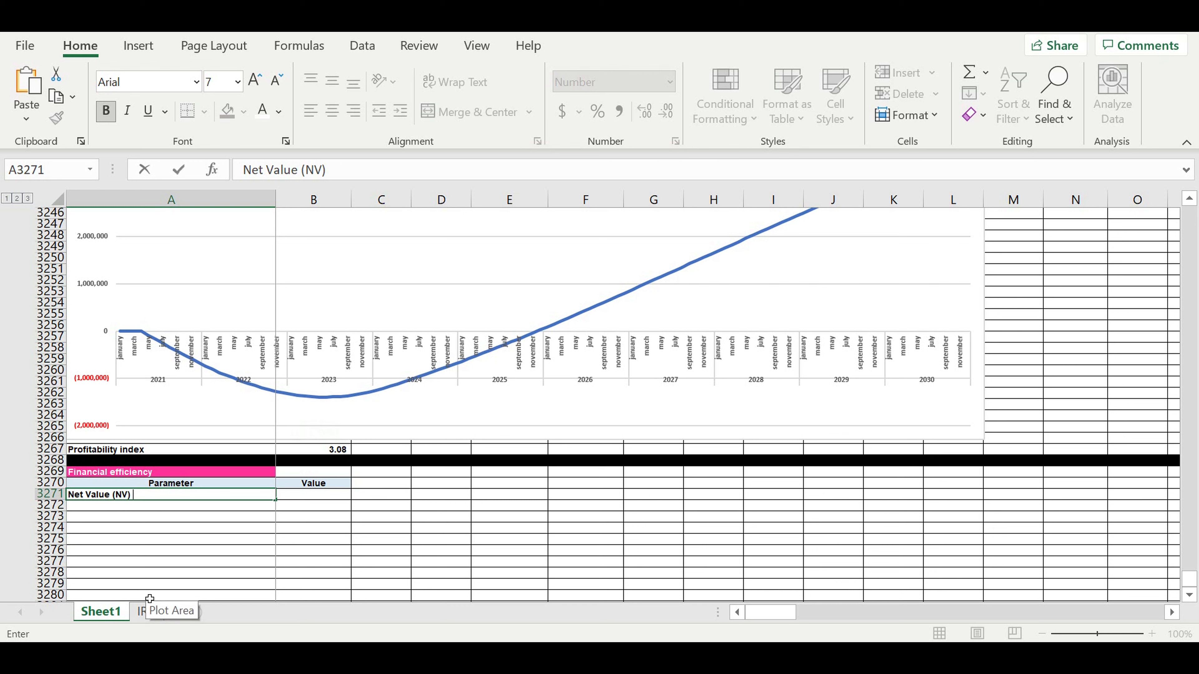
text( ($)
key(Return)
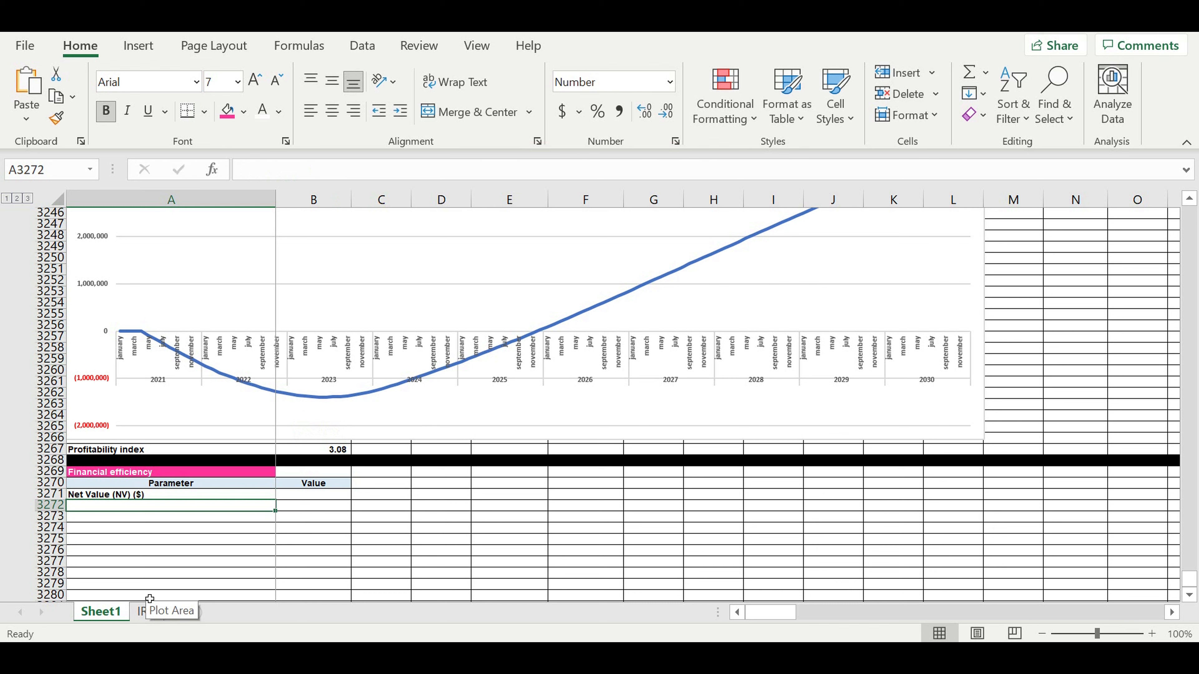
- Add 'Net Present Value (NPV) ($)' and 'Profitability Index (PI)' labels below it
text(N)
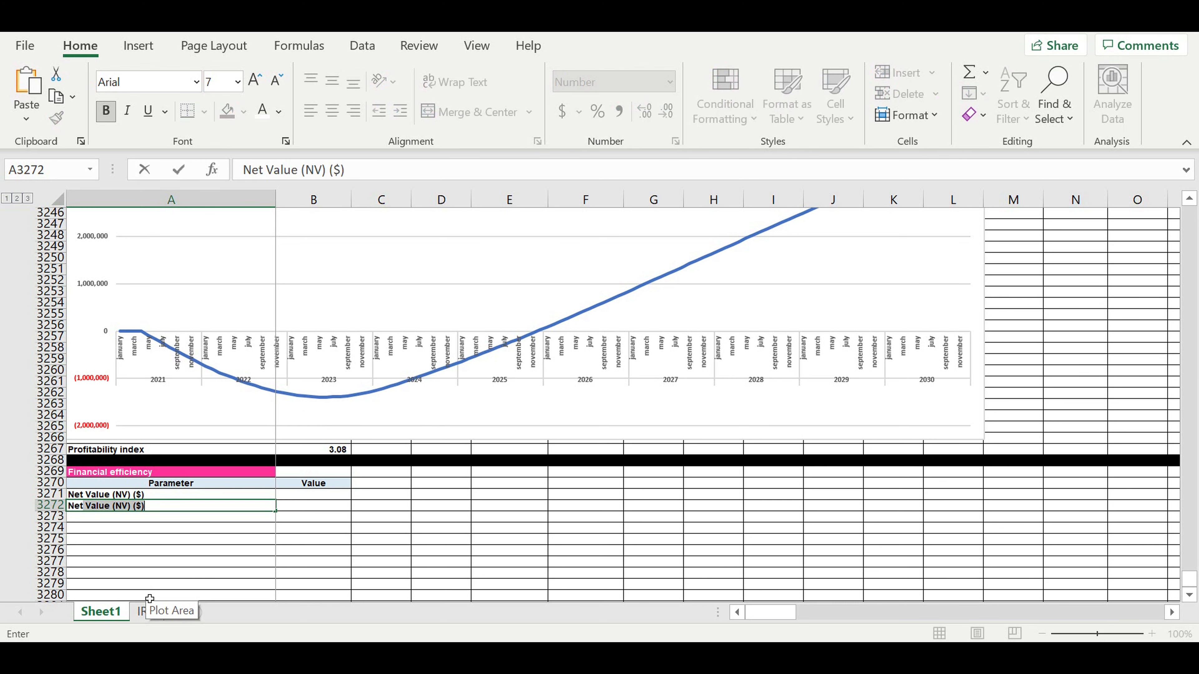
text(et Present Value (NPV ($)
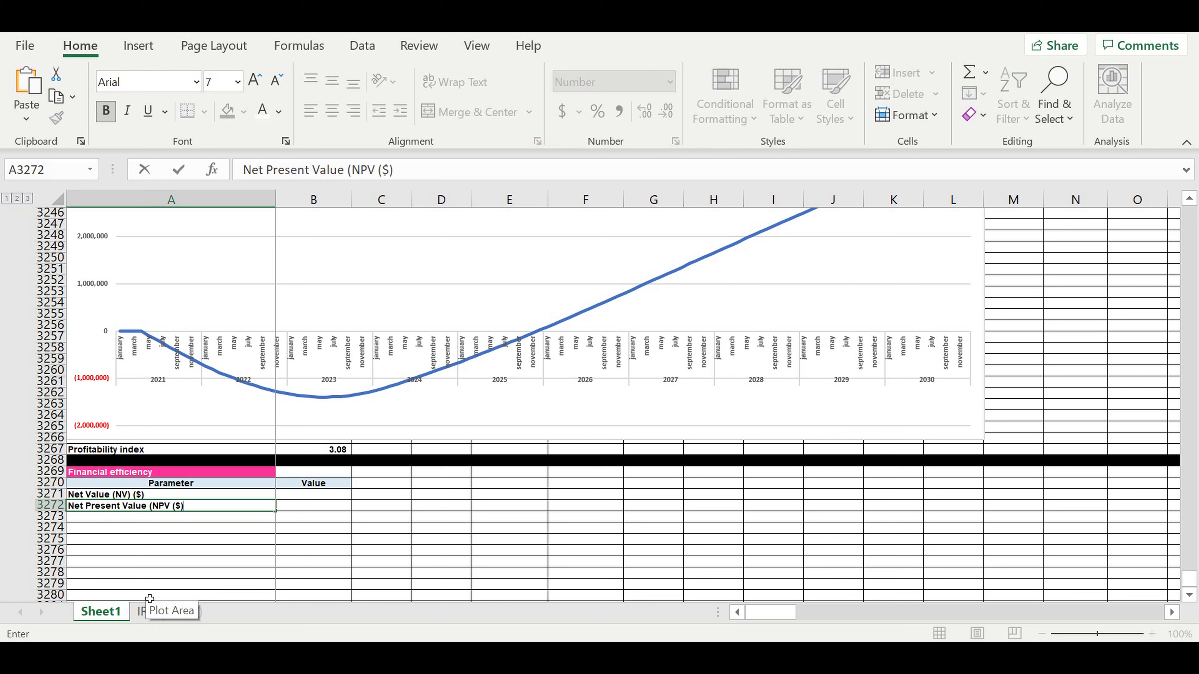
key(Return)
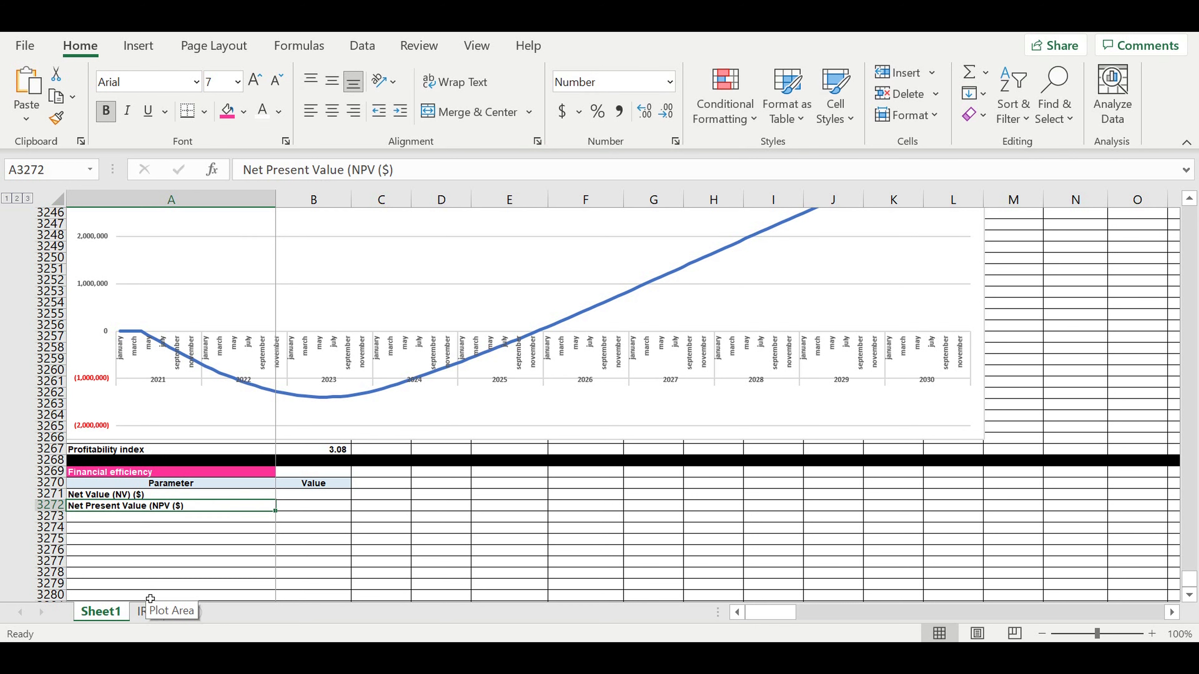
click(381, 171)
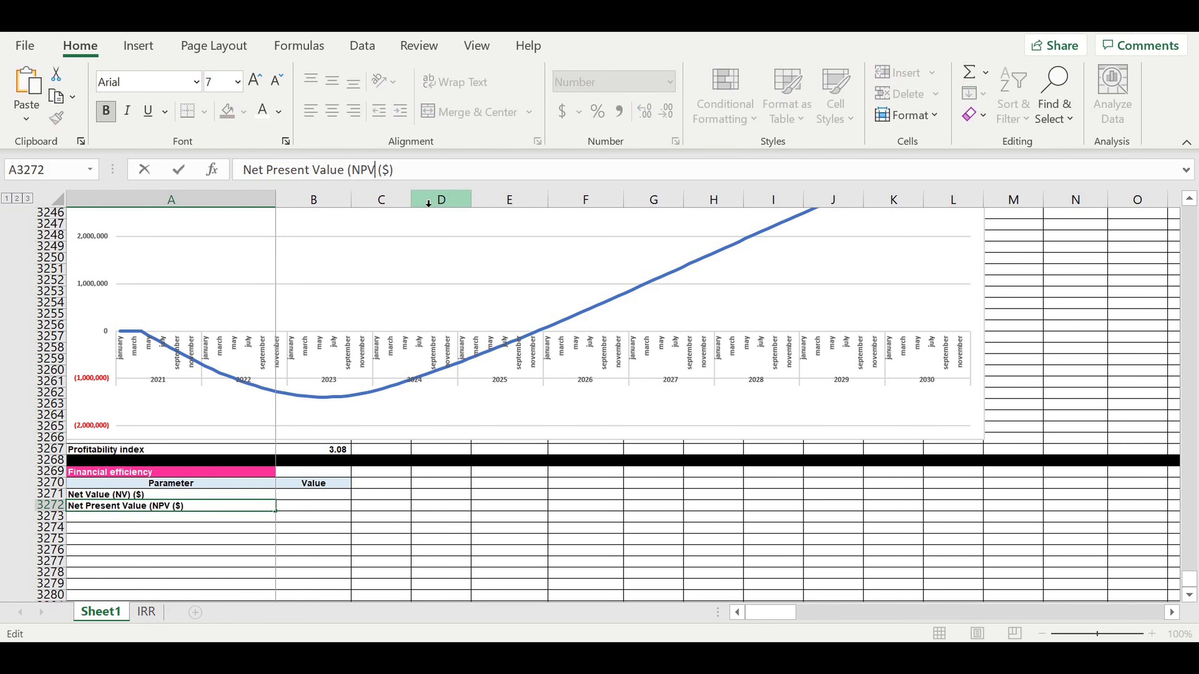
text())
key(Return)
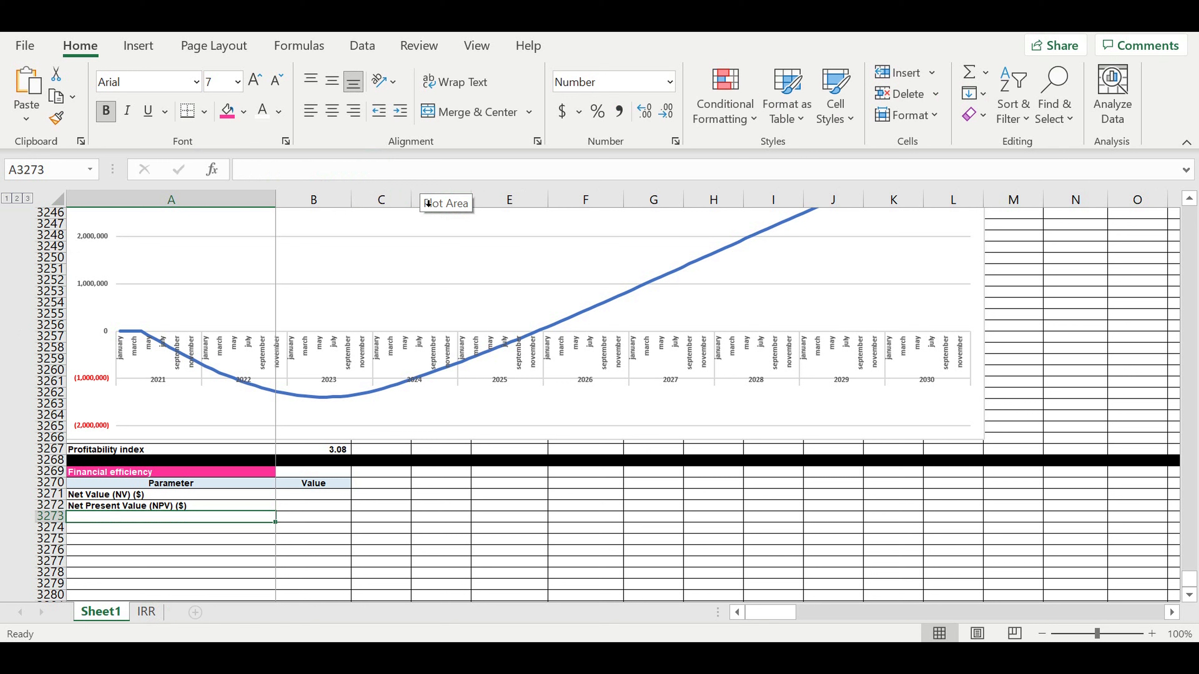
text(Profit)
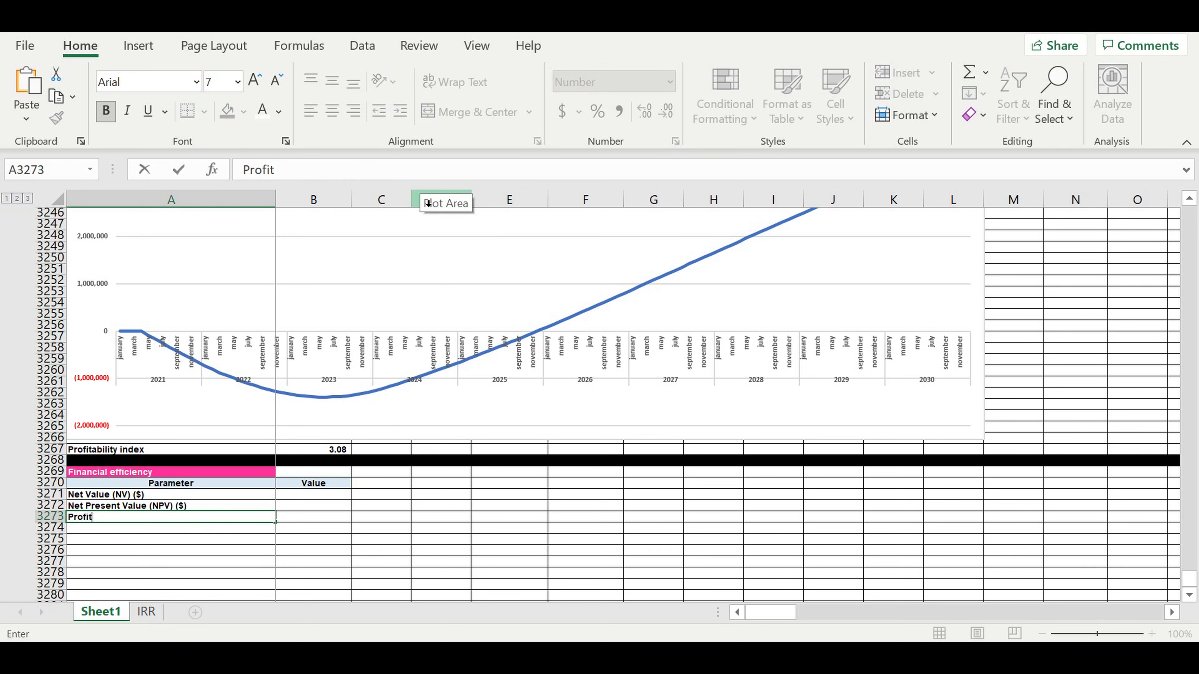
text(ability Index)
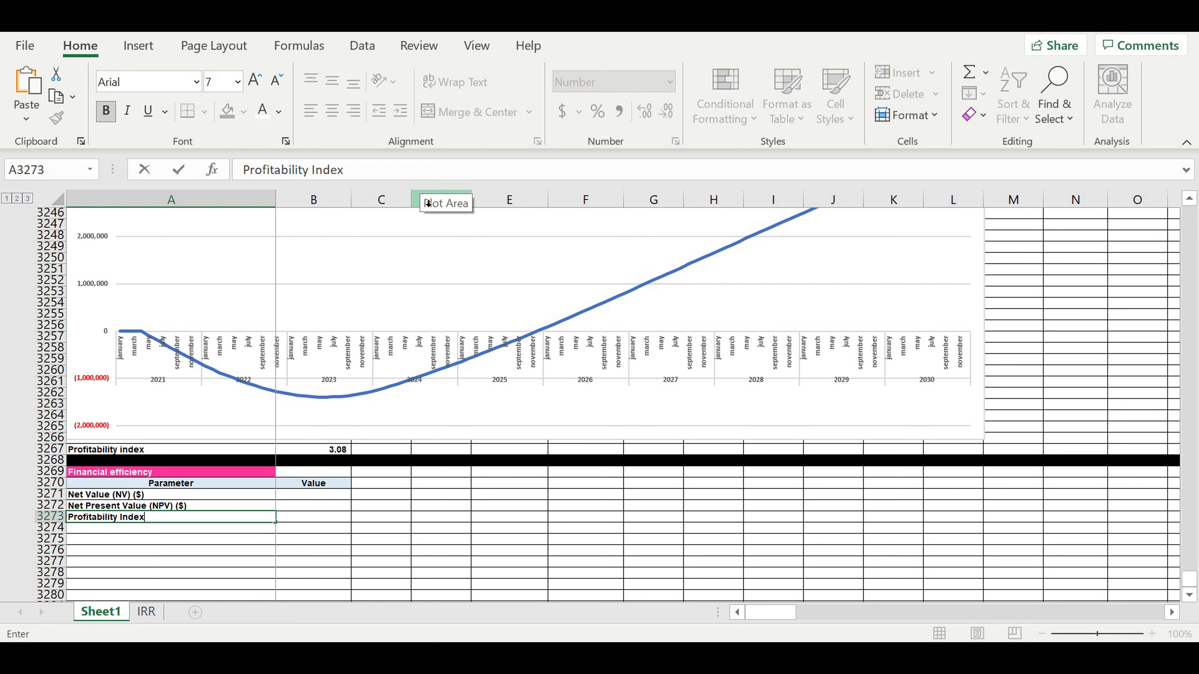
text( (OI))
key(BackSpace)
key(BackSpace)
text(PI)
key(BackSpace)
key(BackSpace)
key(BackSpace)
text(PI)
key(Return)
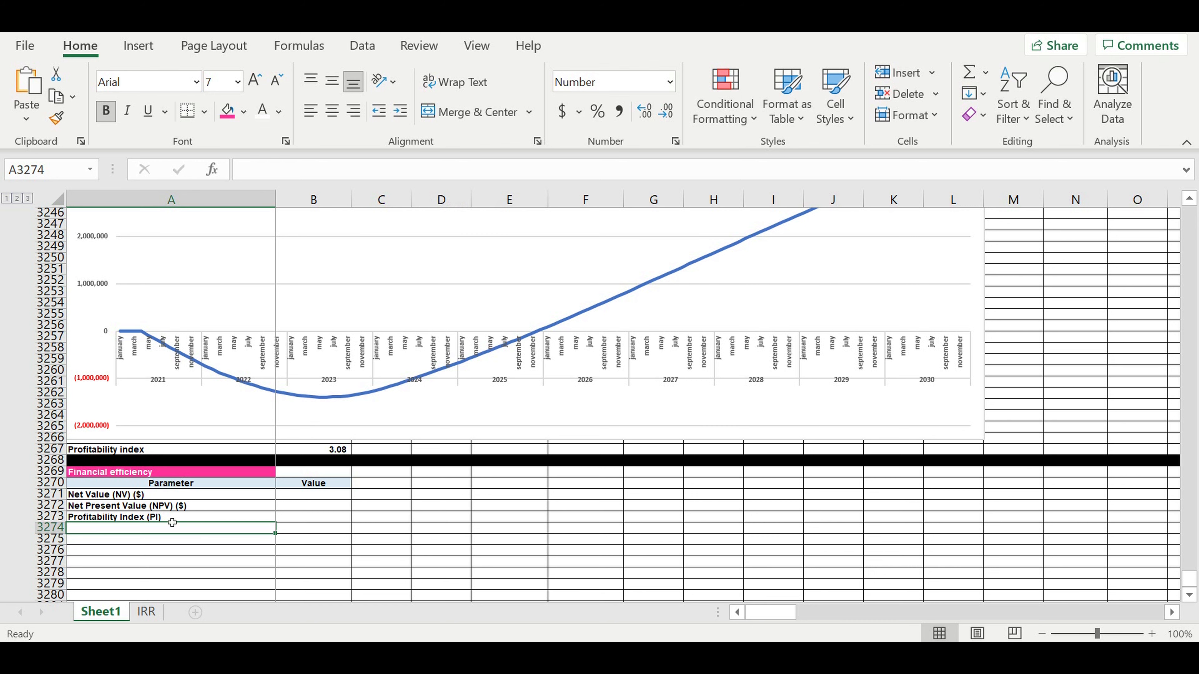
- Add the 'Simple payback period (PP) (months)' label and copy it into the row below
text(Sip)
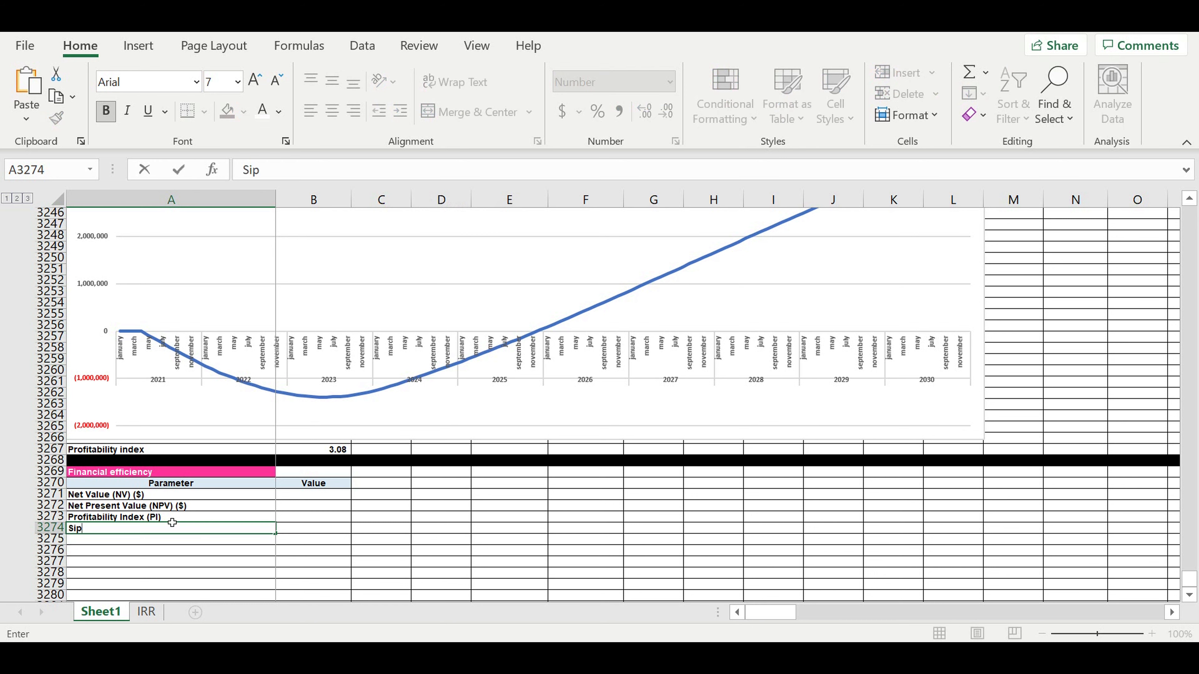
text(mple paybac)
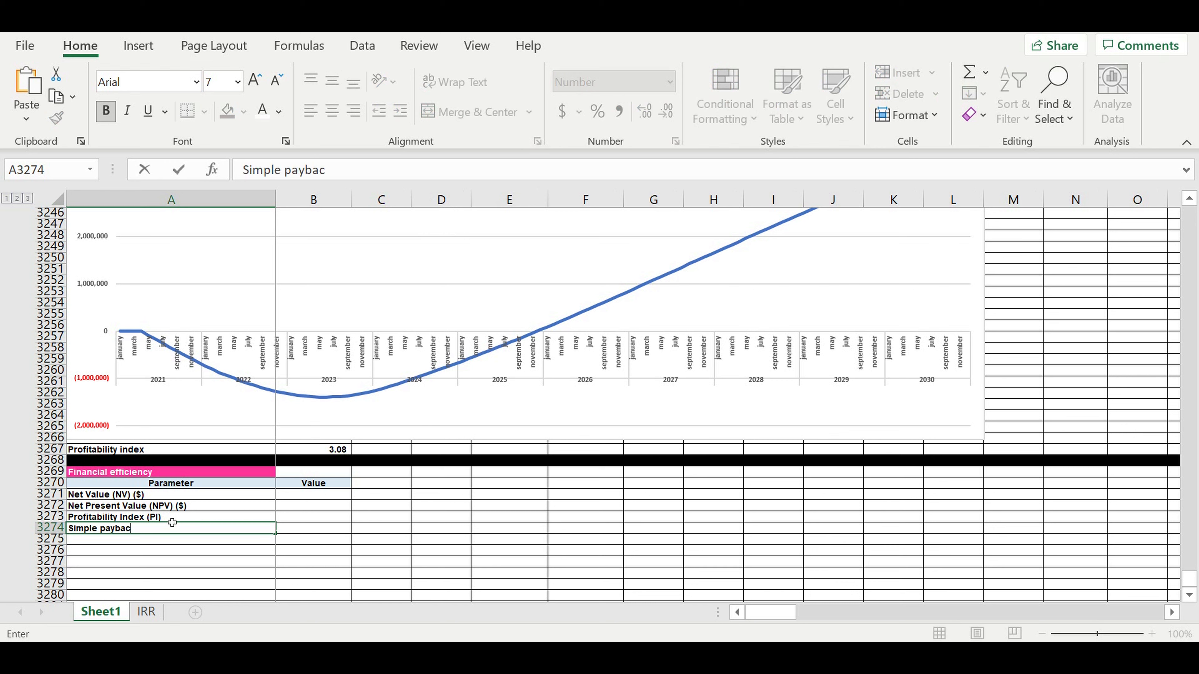
text(k period)
text((PP)
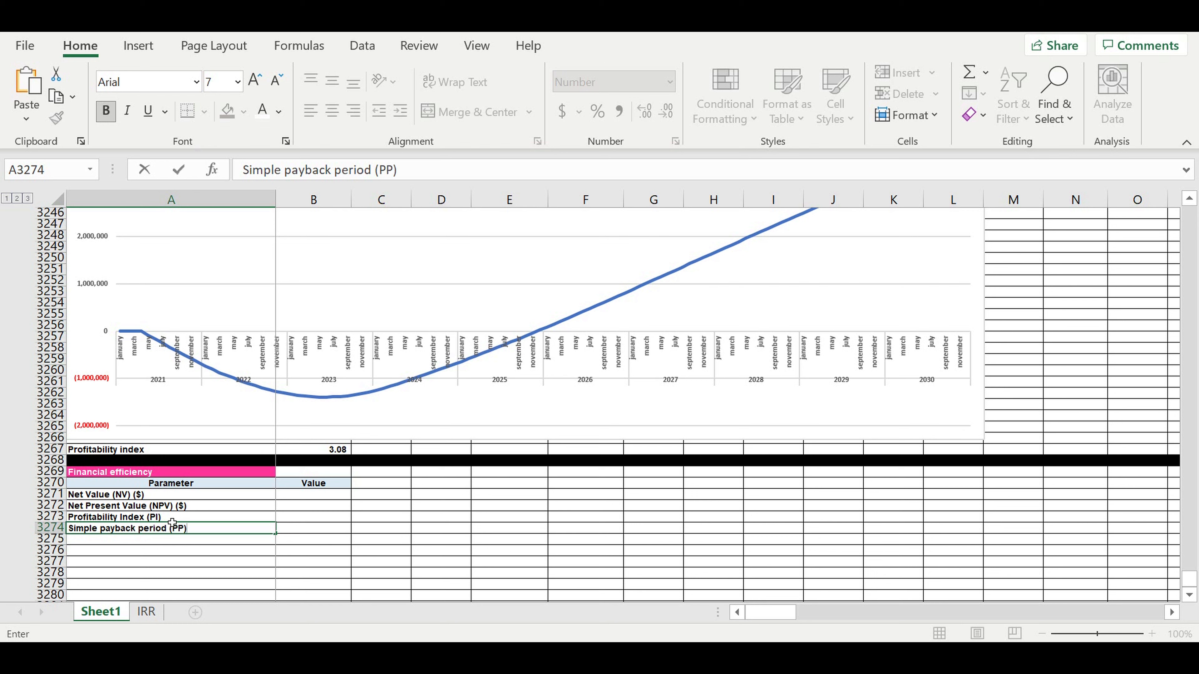
text() (months)
key(Return)
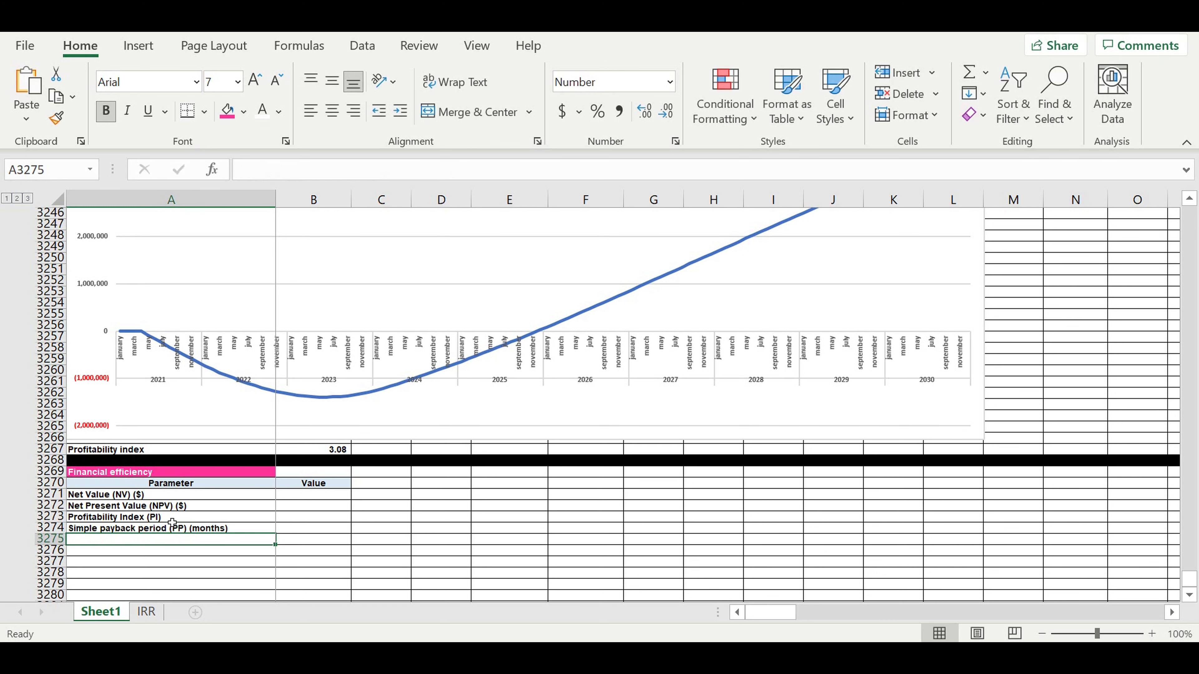
click(193, 529)
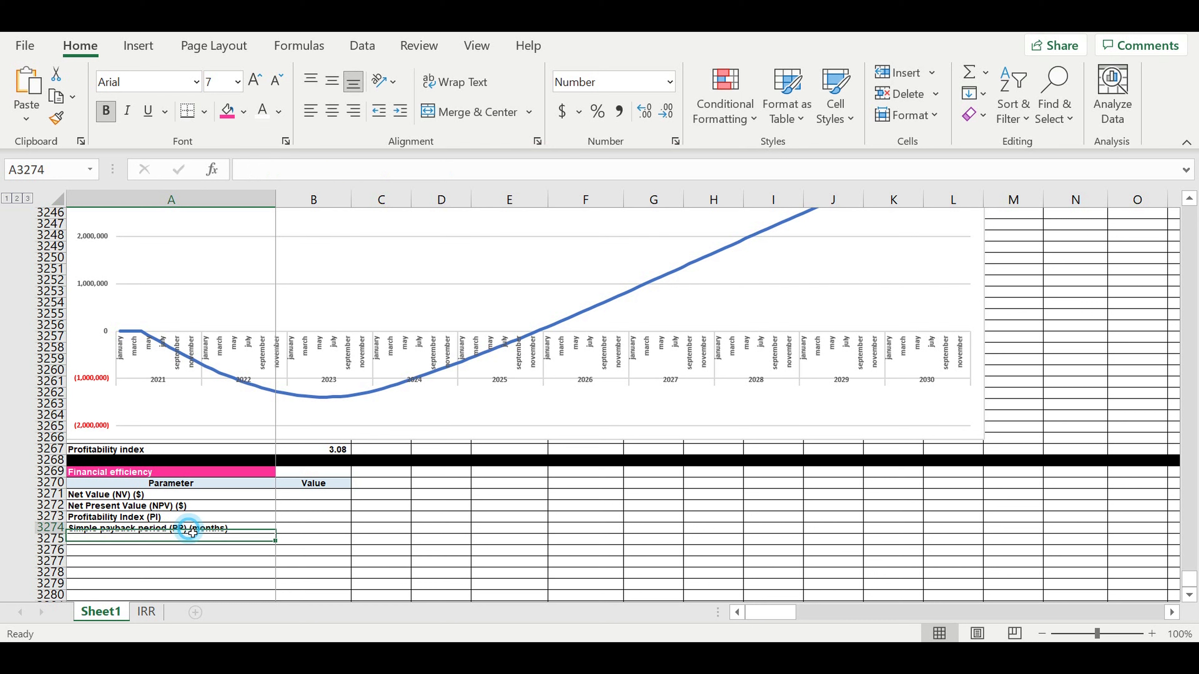
drag(275, 534, 184, 553)
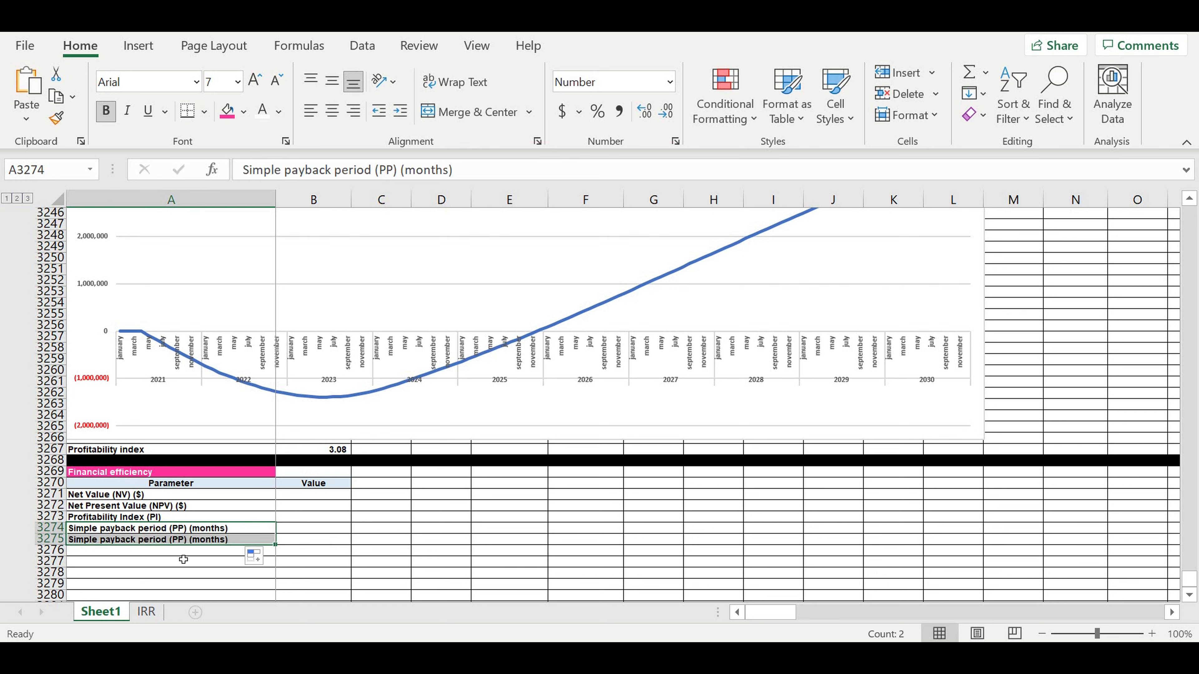
click(182, 550)
- Rename the copy to 'Discounted payback period (DPP)' and add 'Internal rate of return (%)' below
click(99, 540)
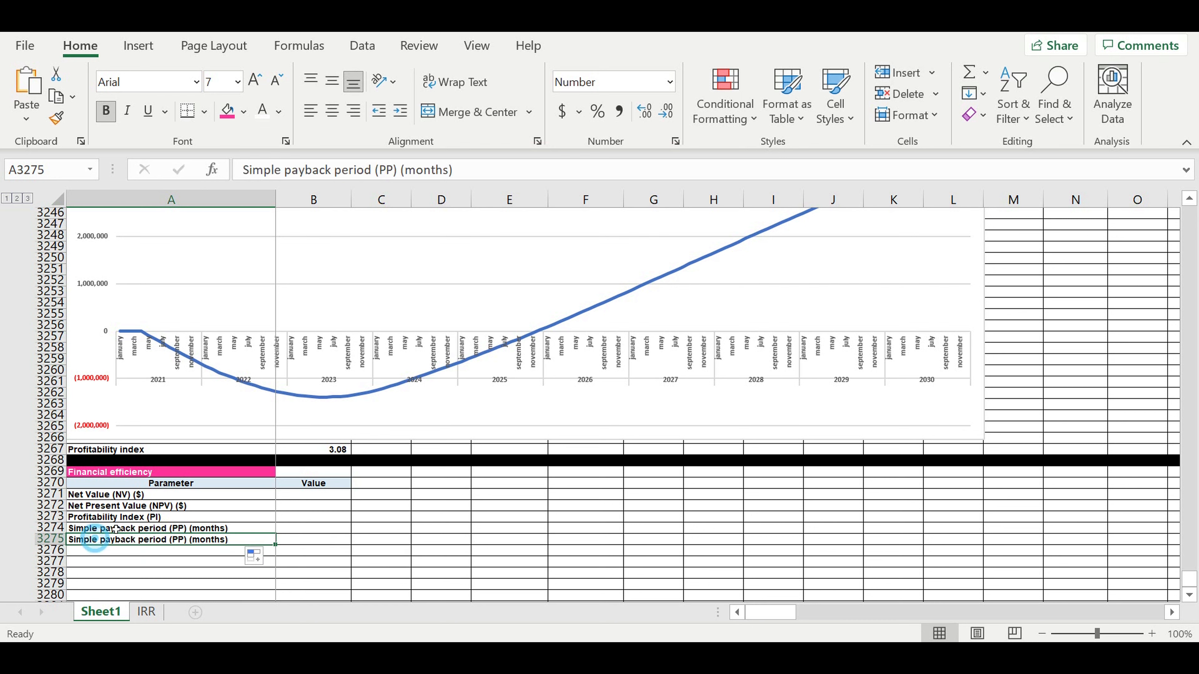
click(279, 170)
double_click(279, 171)
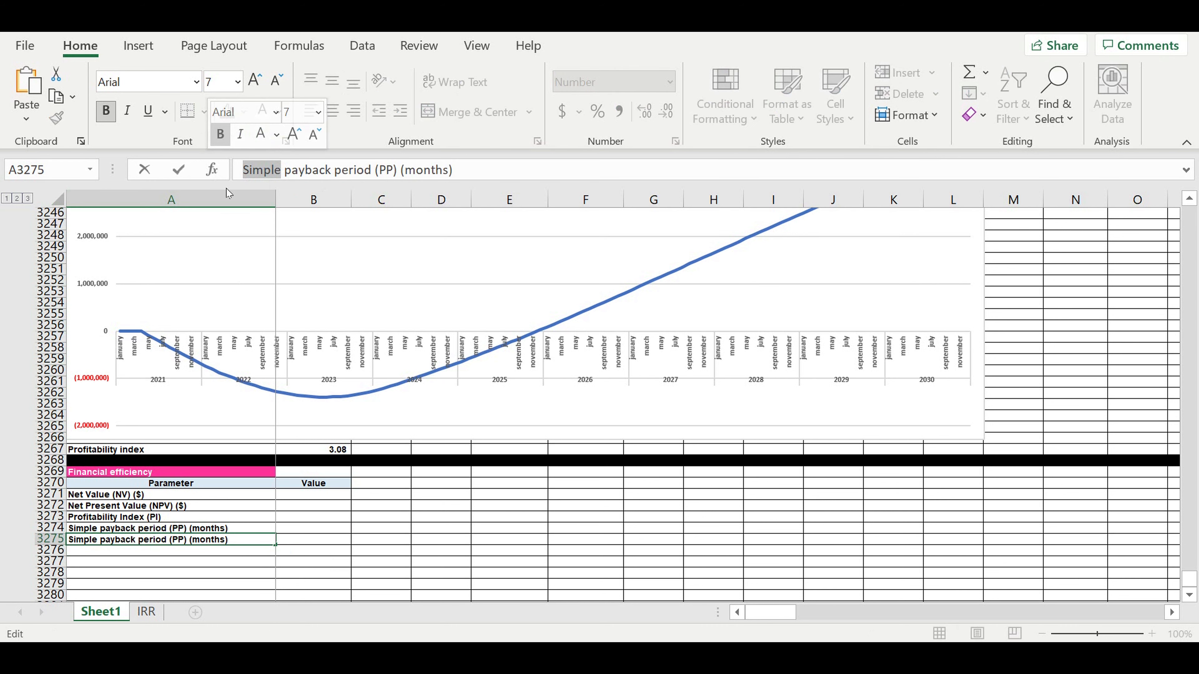
text(Dic)
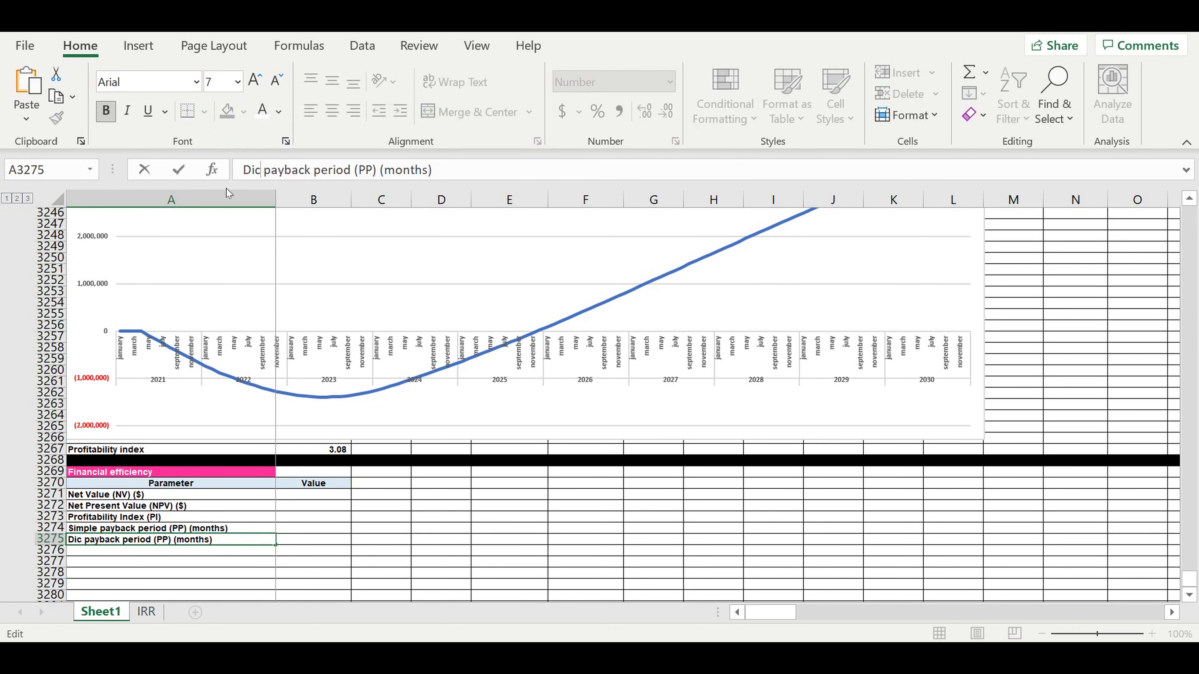
key(BackSpace)
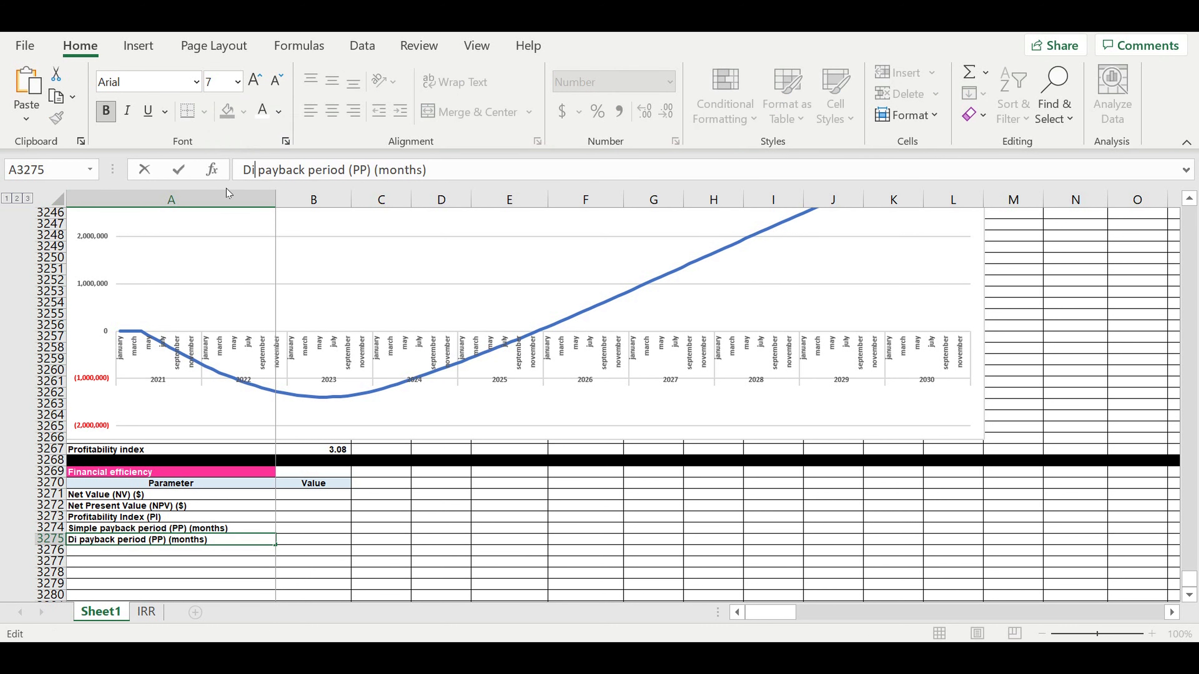
text(scounted)
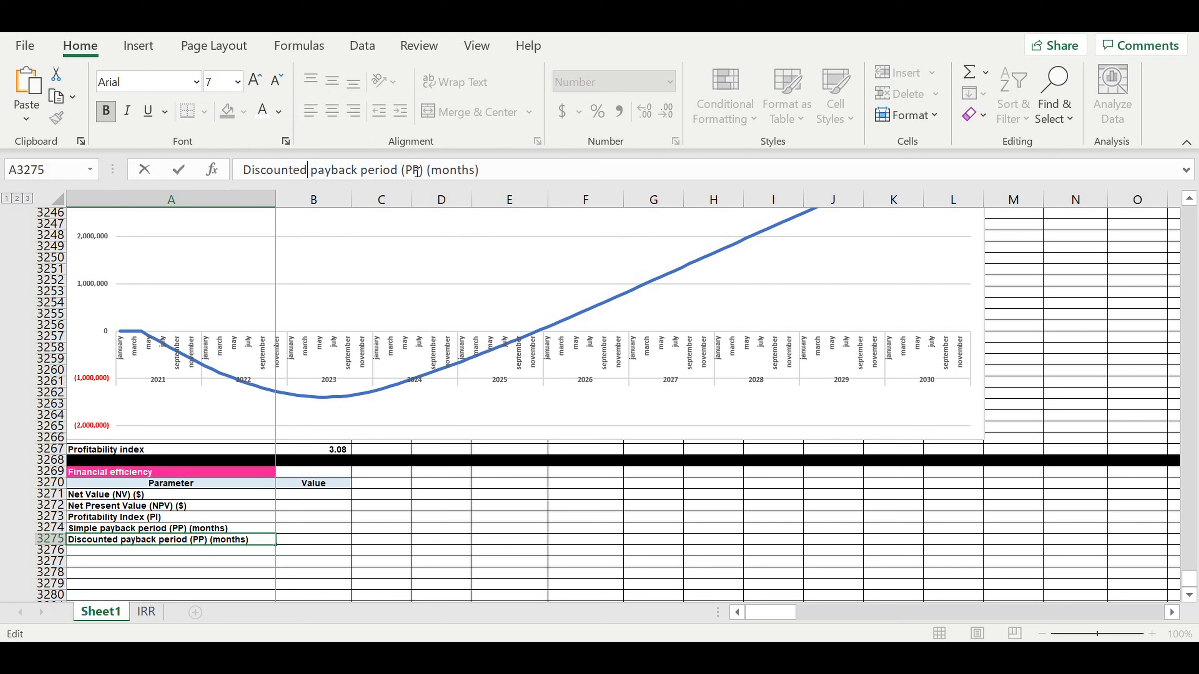
text(D)
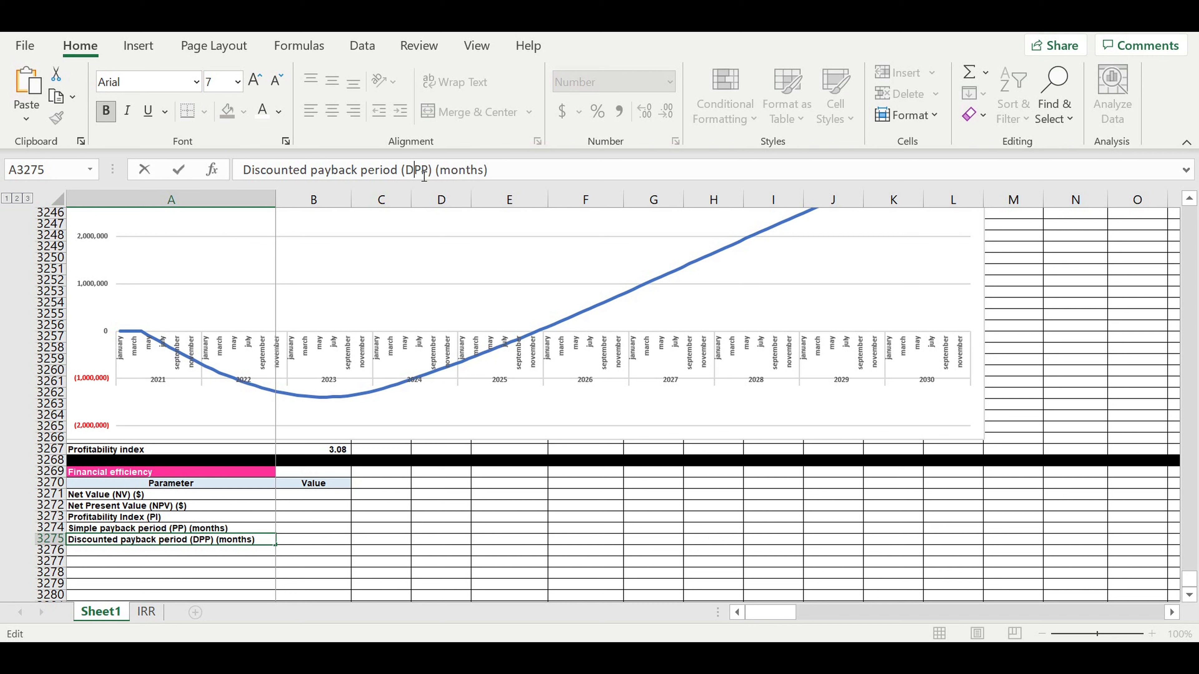
key(Return)
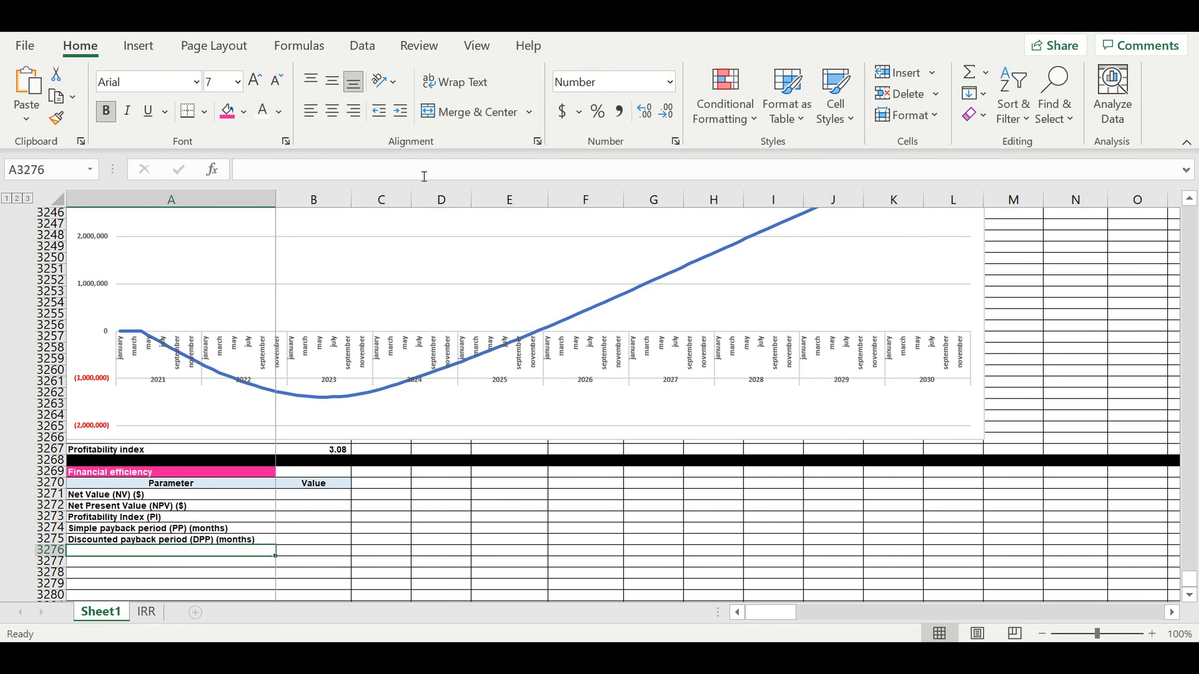
text(Internal rat)
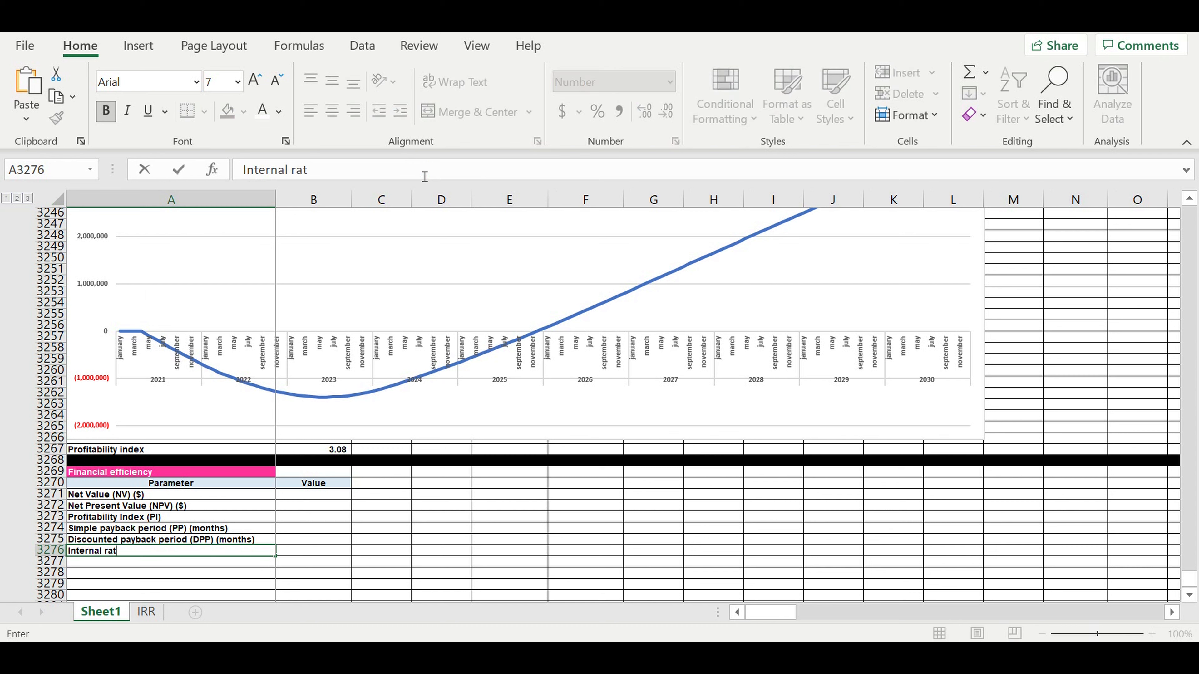
text(e of return (%))
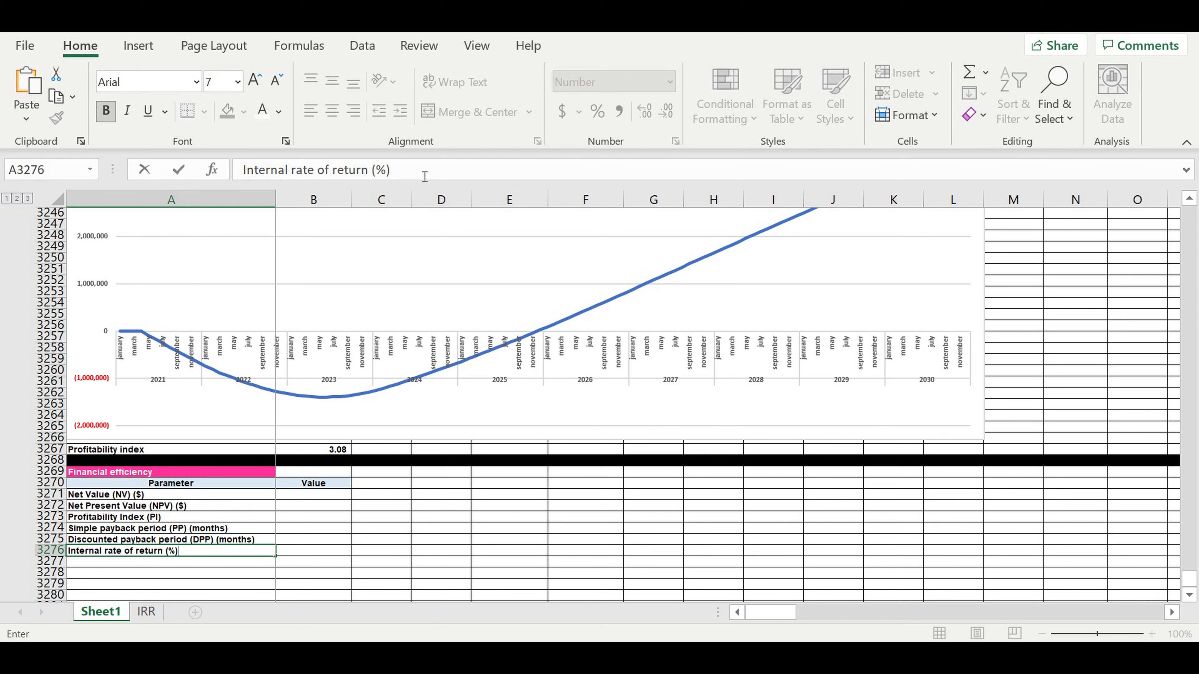
key(Return)
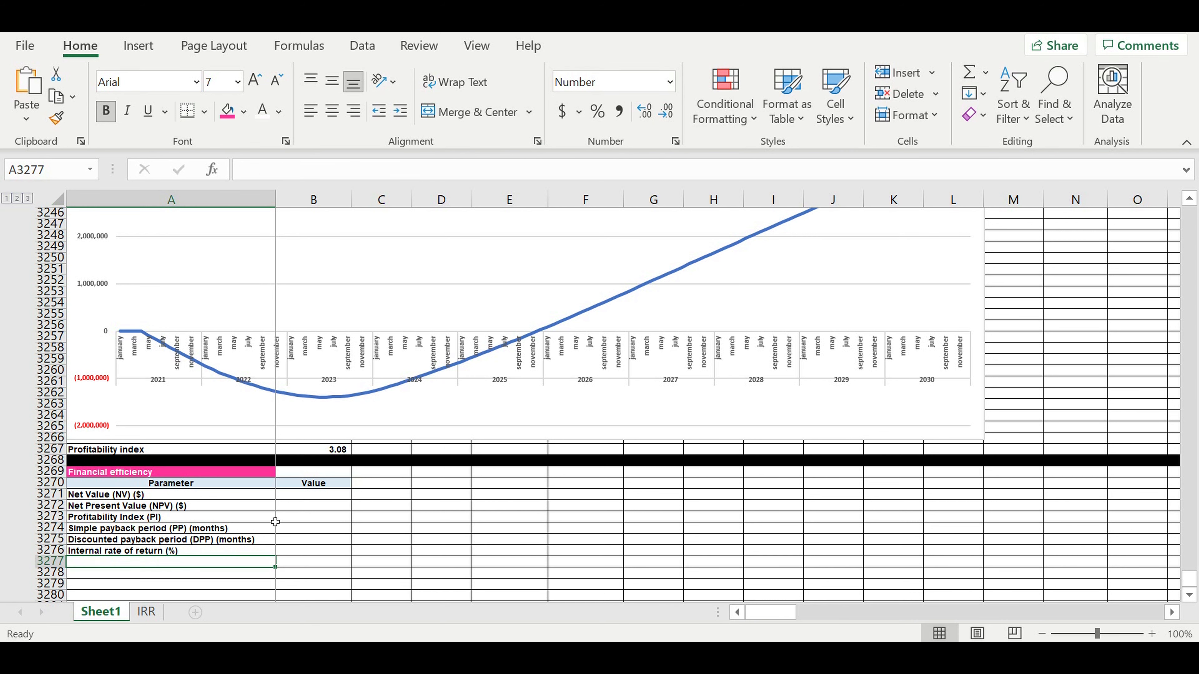
- Link Net Value in B3271 to the model result with =DQ3177 (13,052,550)
click(301, 499)
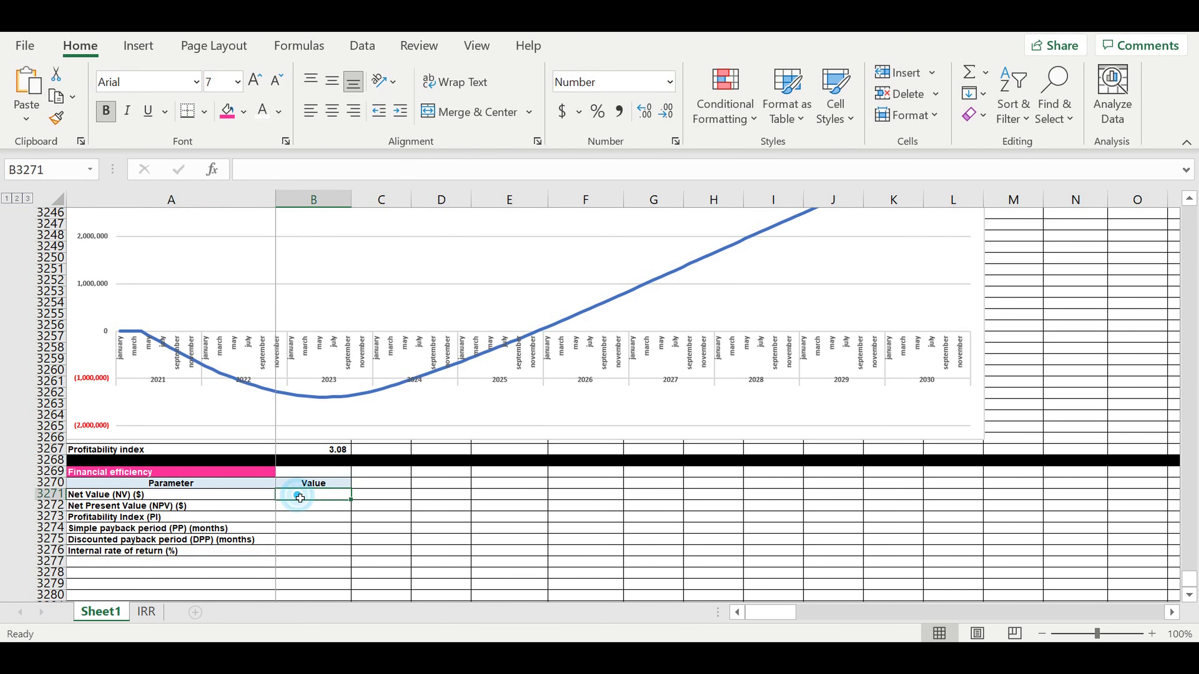
text(=)
scroll(380, 456, up, 20)
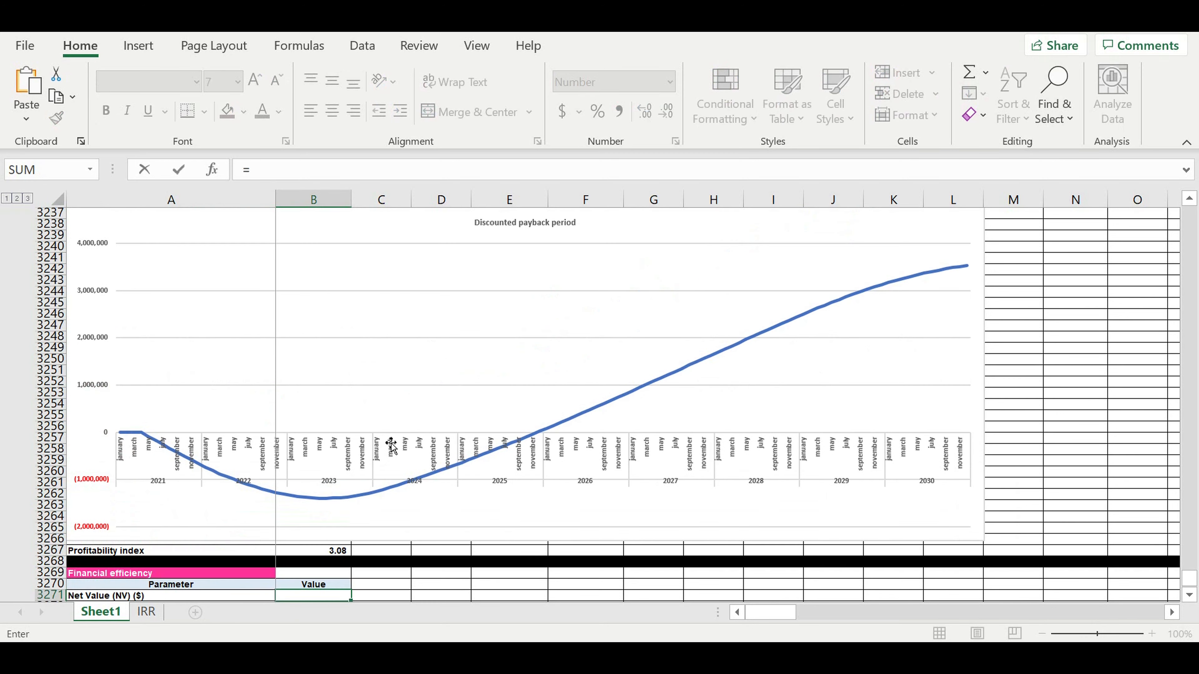
scroll(399, 425, up, 7)
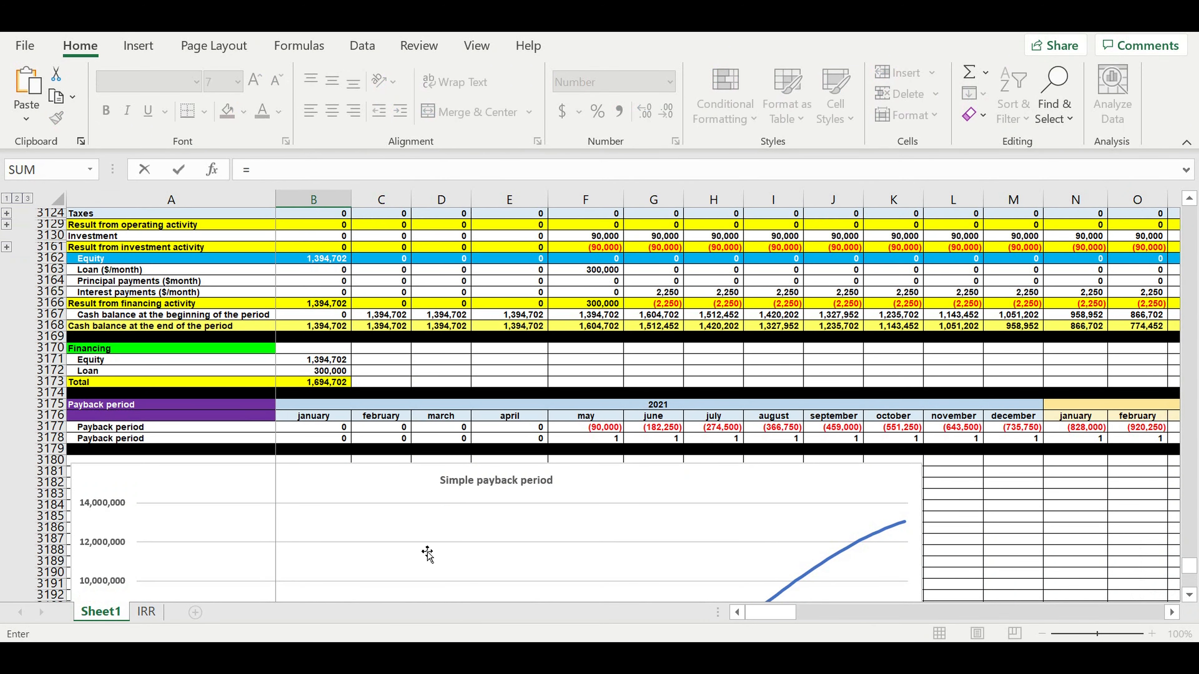
drag(771, 612, 1145, 609)
click(1030, 429)
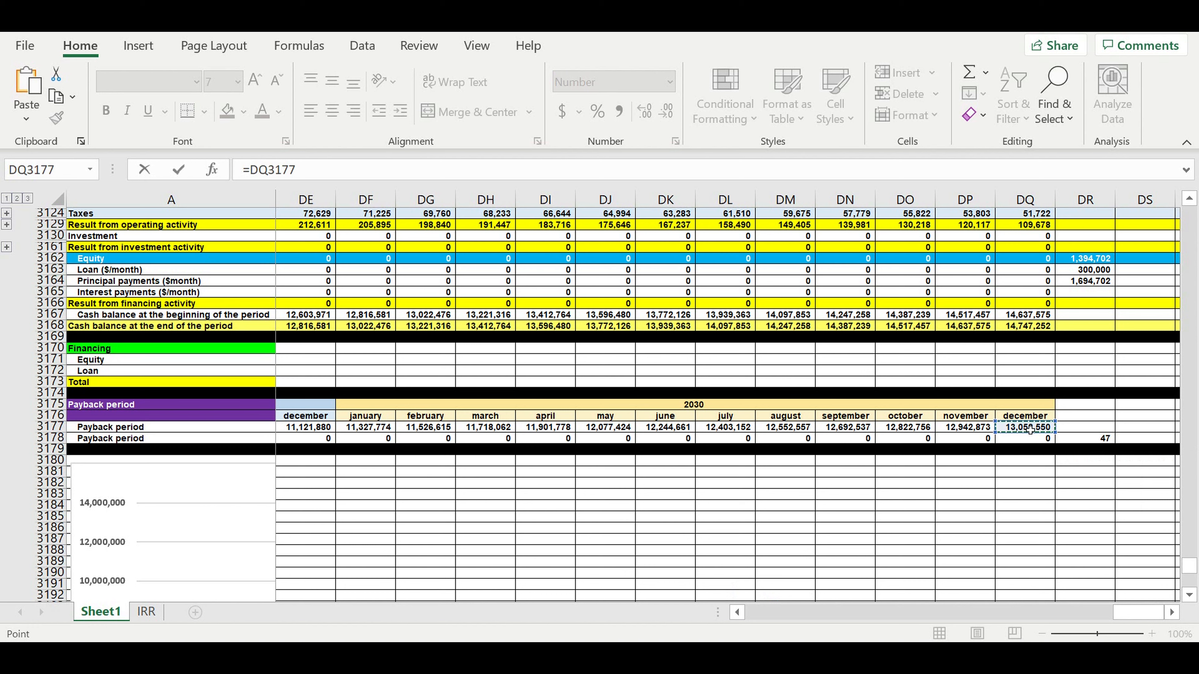
key(Return)
scroll(460, 441, down, 2)
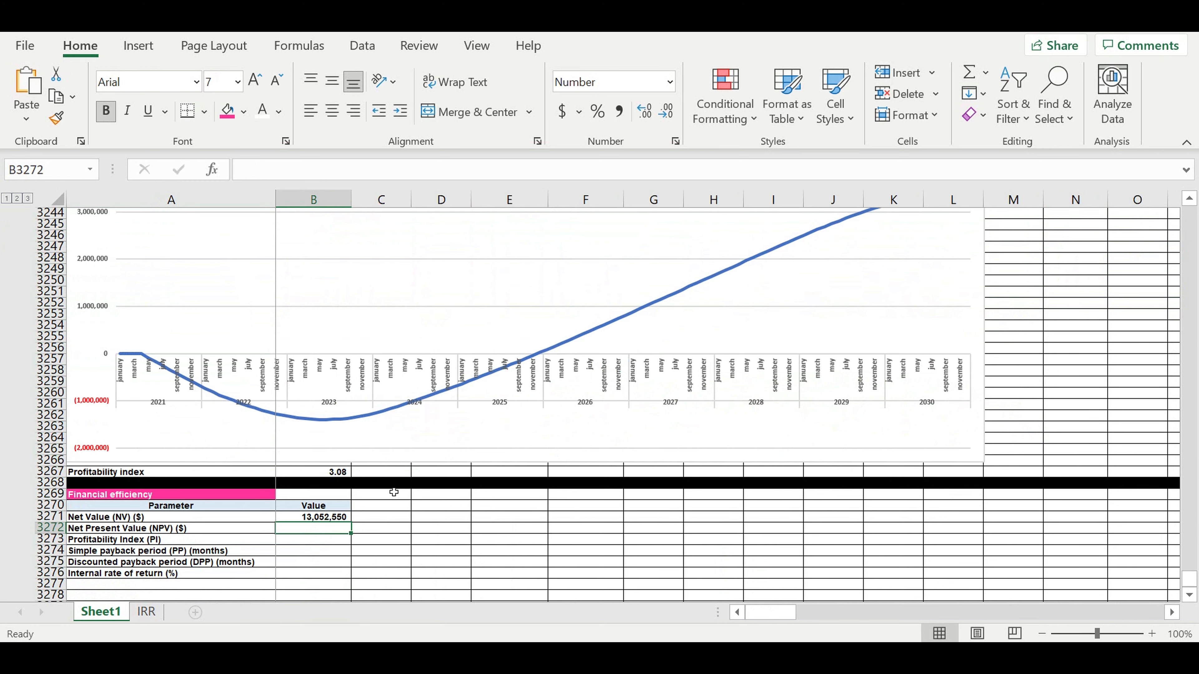
- Link NPV in B3272 to the calculated NPV with =B3232 (3,529,923)
text(=)
scroll(327, 482, up, 7)
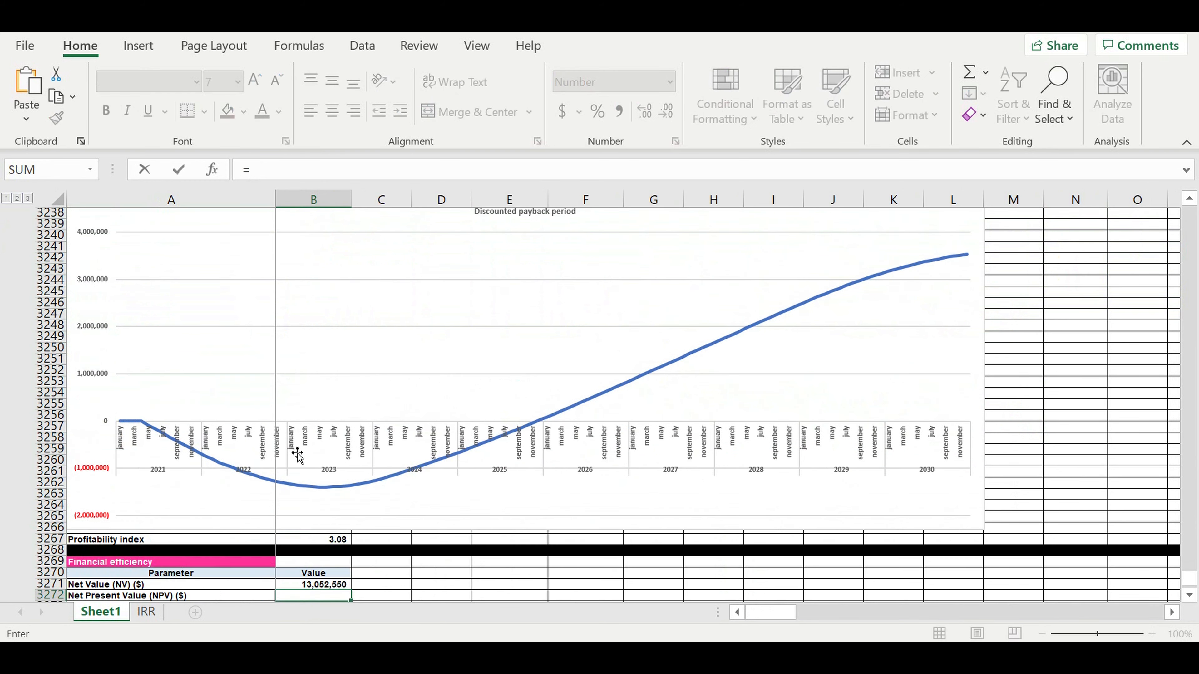
click(306, 318)
key(Return)
scroll(350, 413, down, 1)
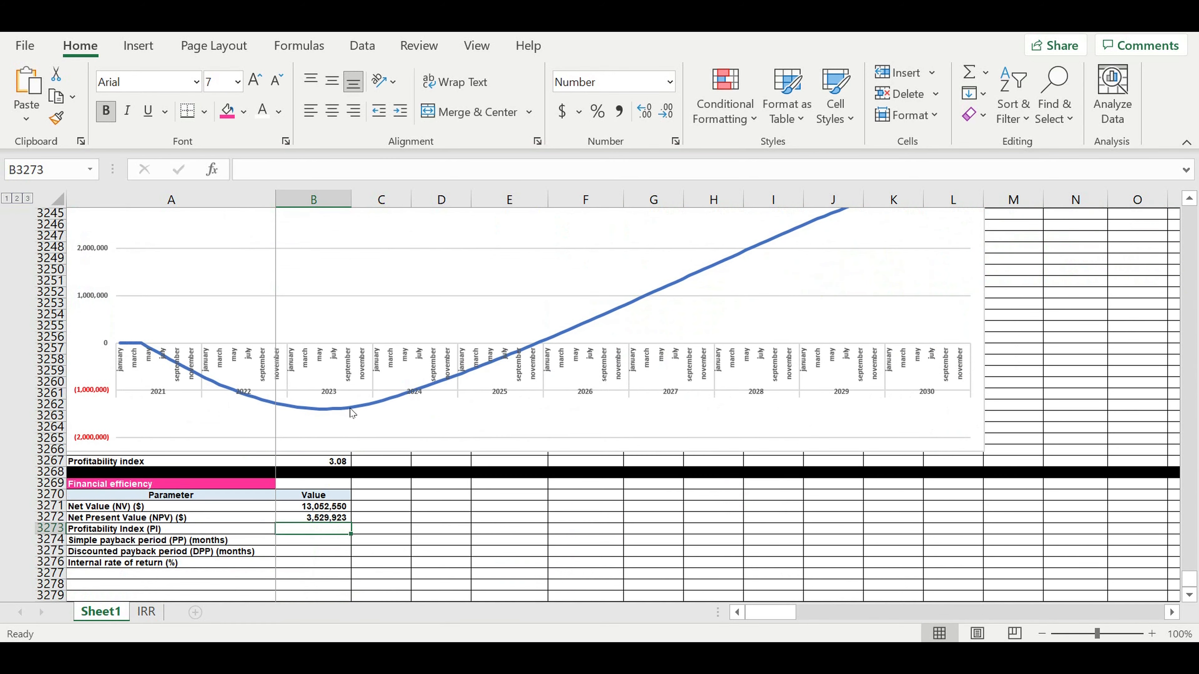
- Link the Profitability Index value to its result and show it as 3.083
text(=)
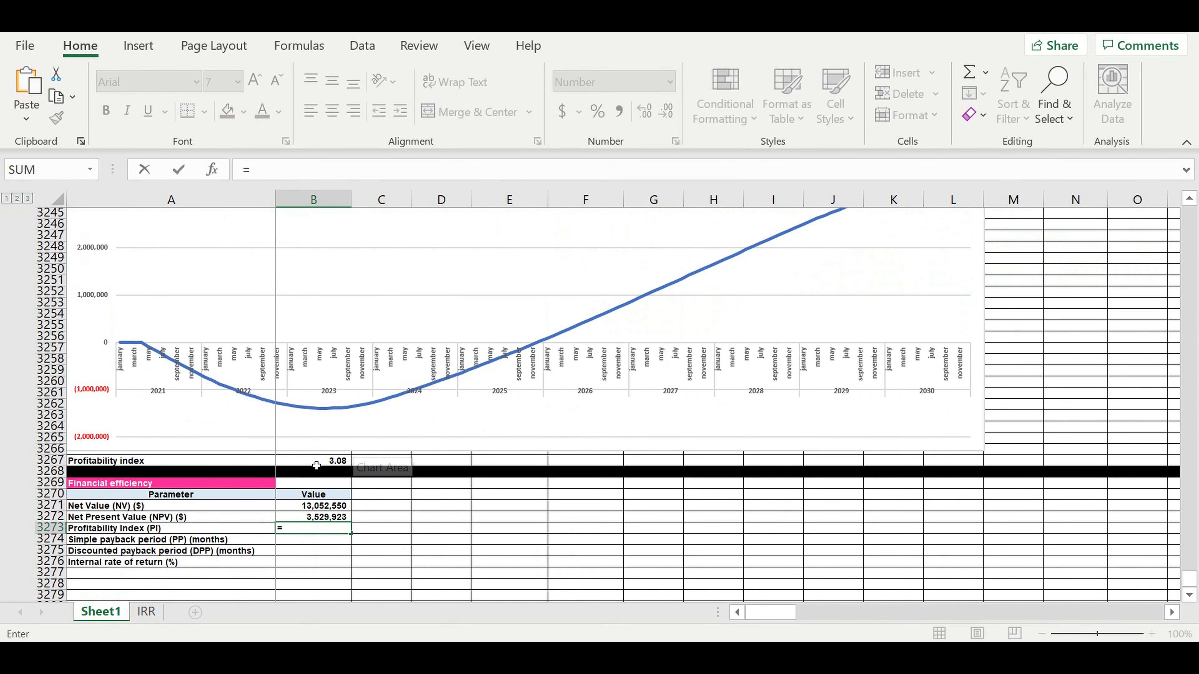
click(314, 461)
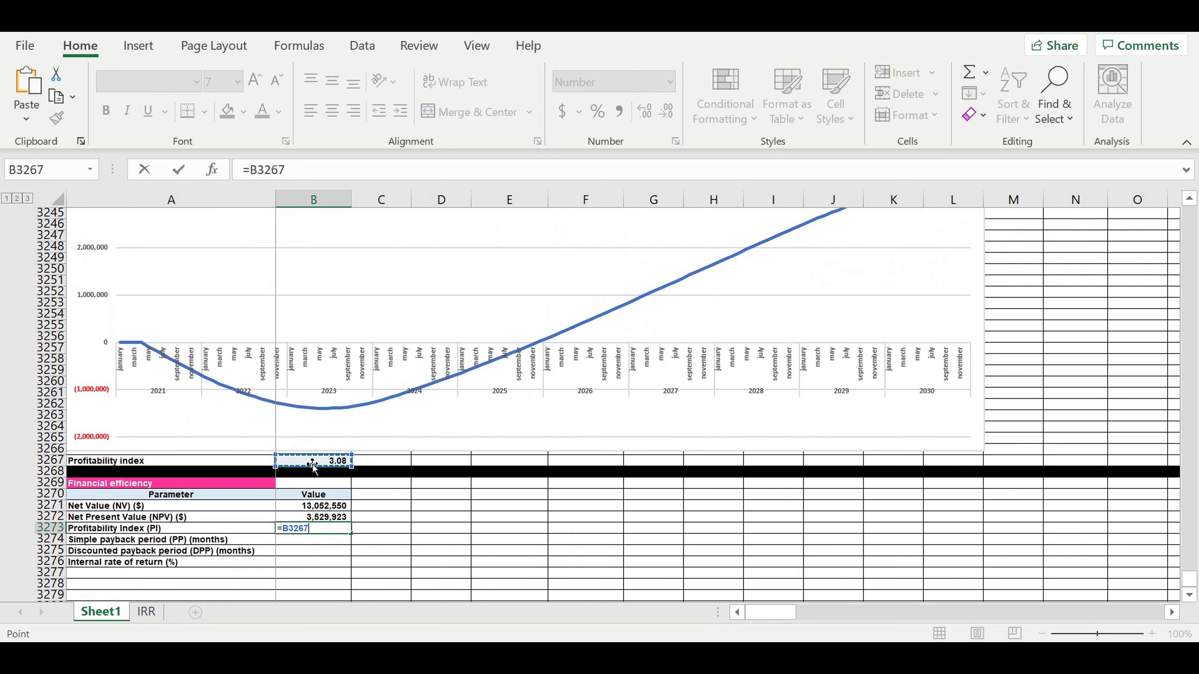
key(Return)
click(326, 528)
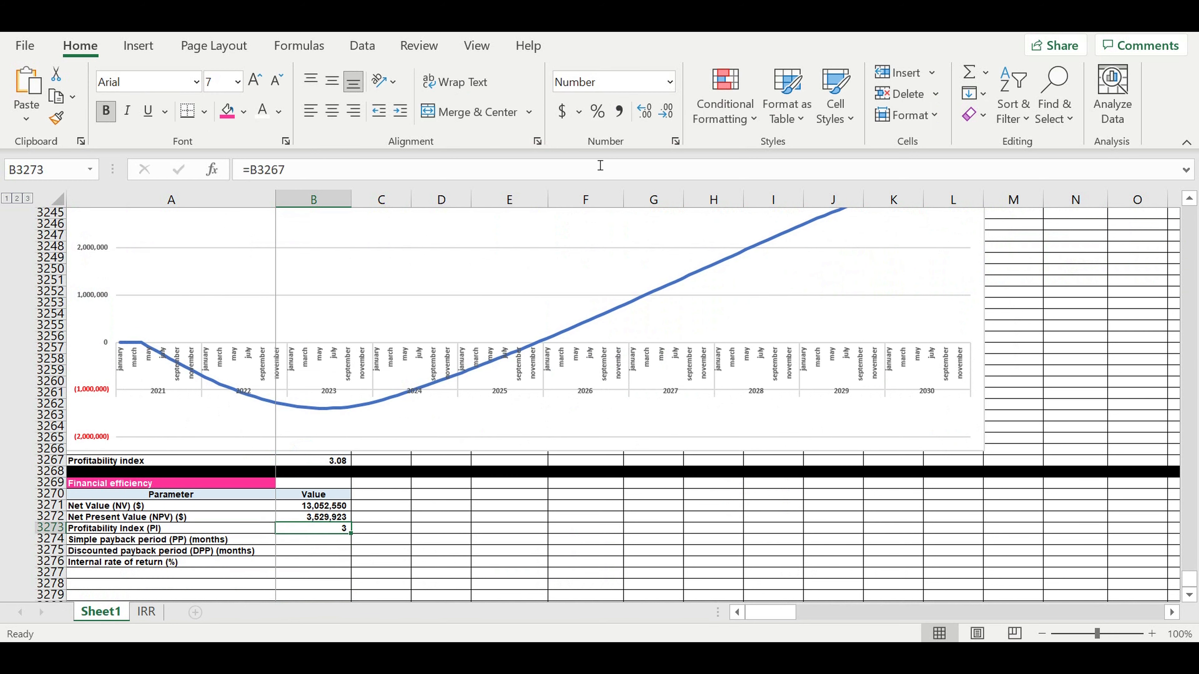
click(644, 112)
click(645, 111)
click(645, 111)
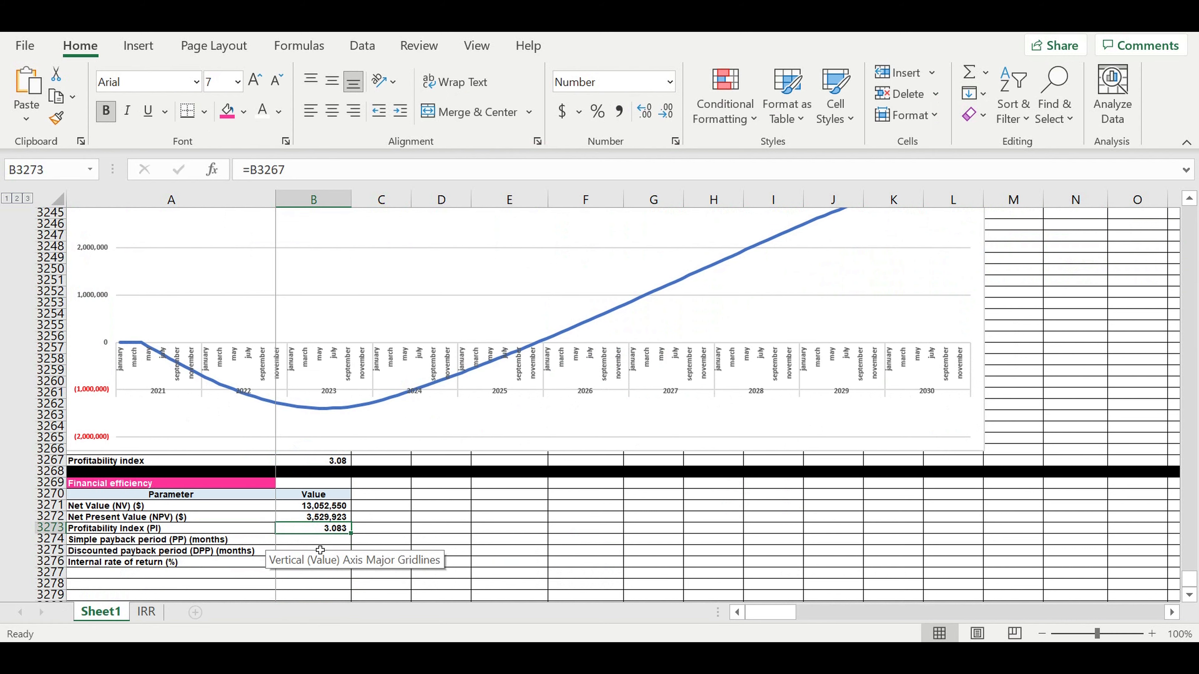
- Link the simple and discounted payback periods, 47 and 55 months, into the Value column
click(320, 539)
text(=)
scroll(385, 491, up, 5)
scroll(388, 484, up, 12)
scroll(389, 479, up, 9)
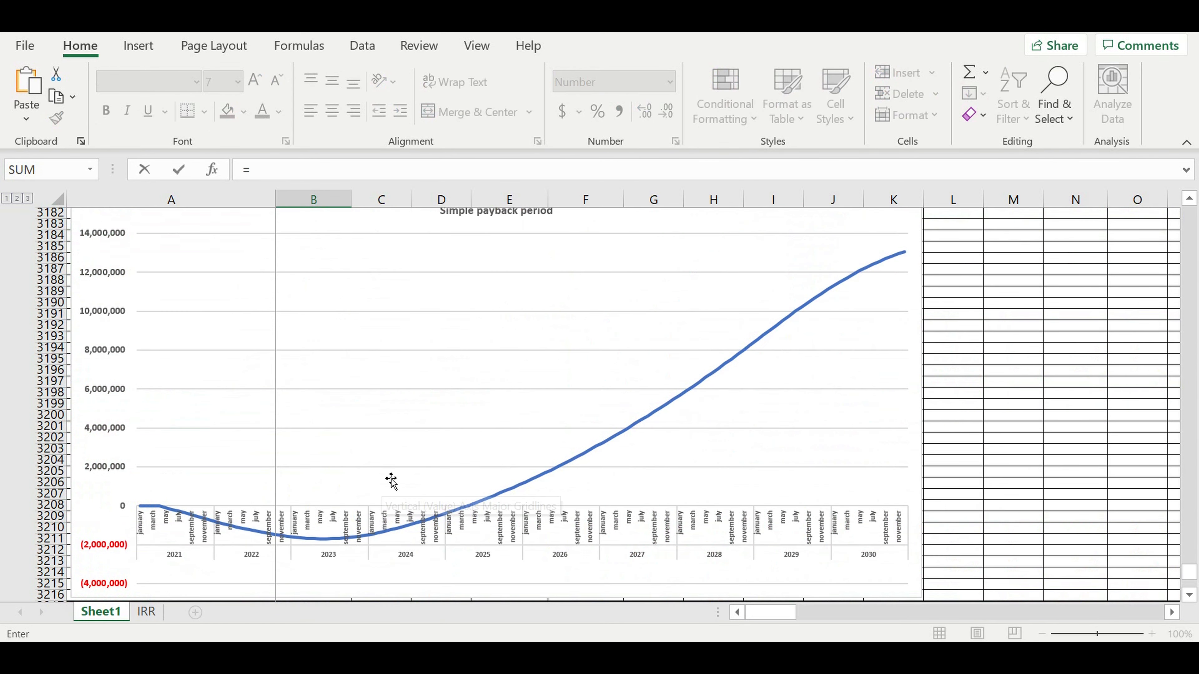
drag(759, 613, 1138, 612)
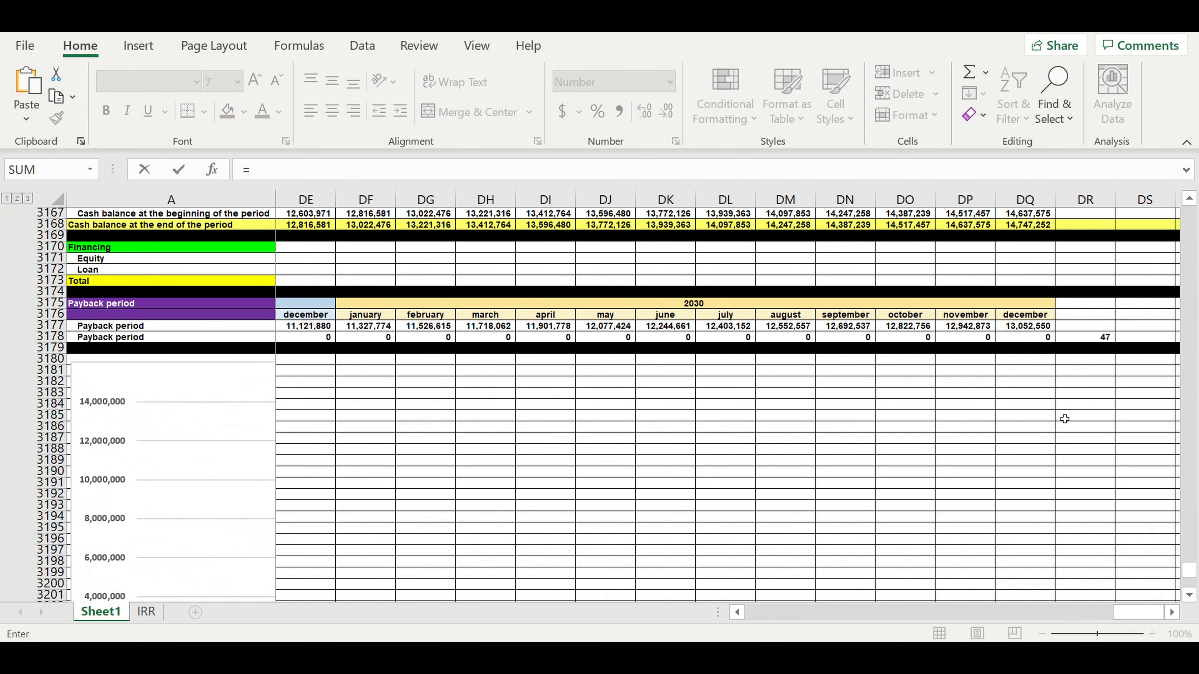
click(1076, 337)
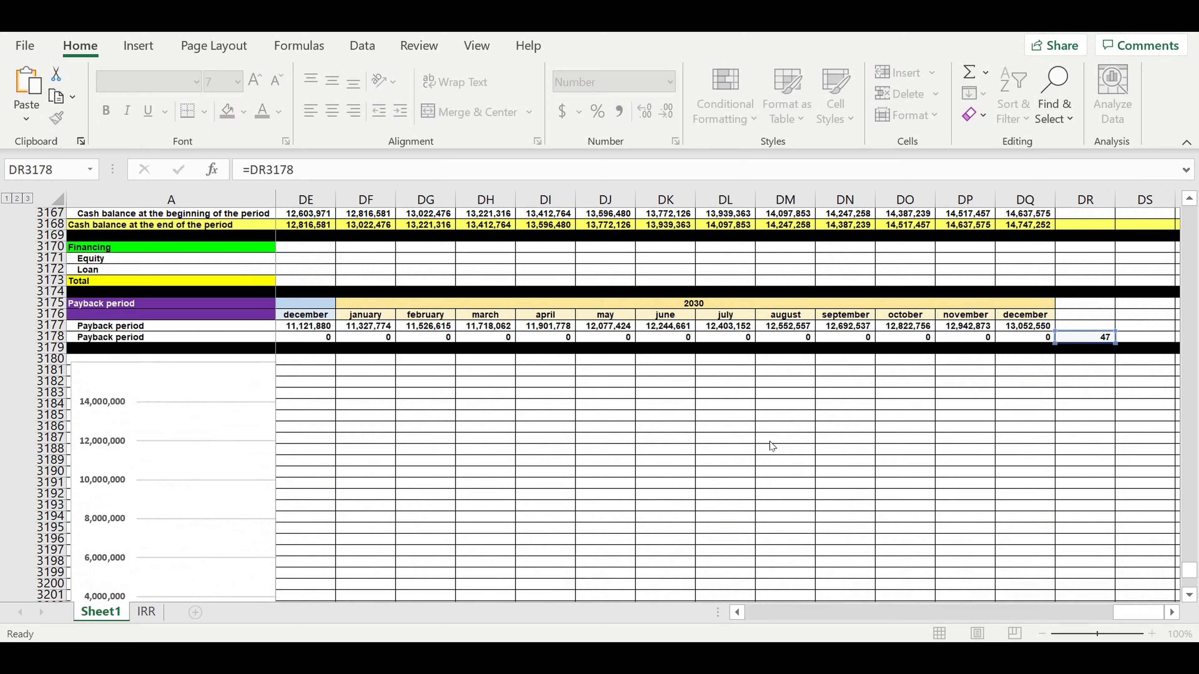
key(Return)
scroll(413, 477, down, 3)
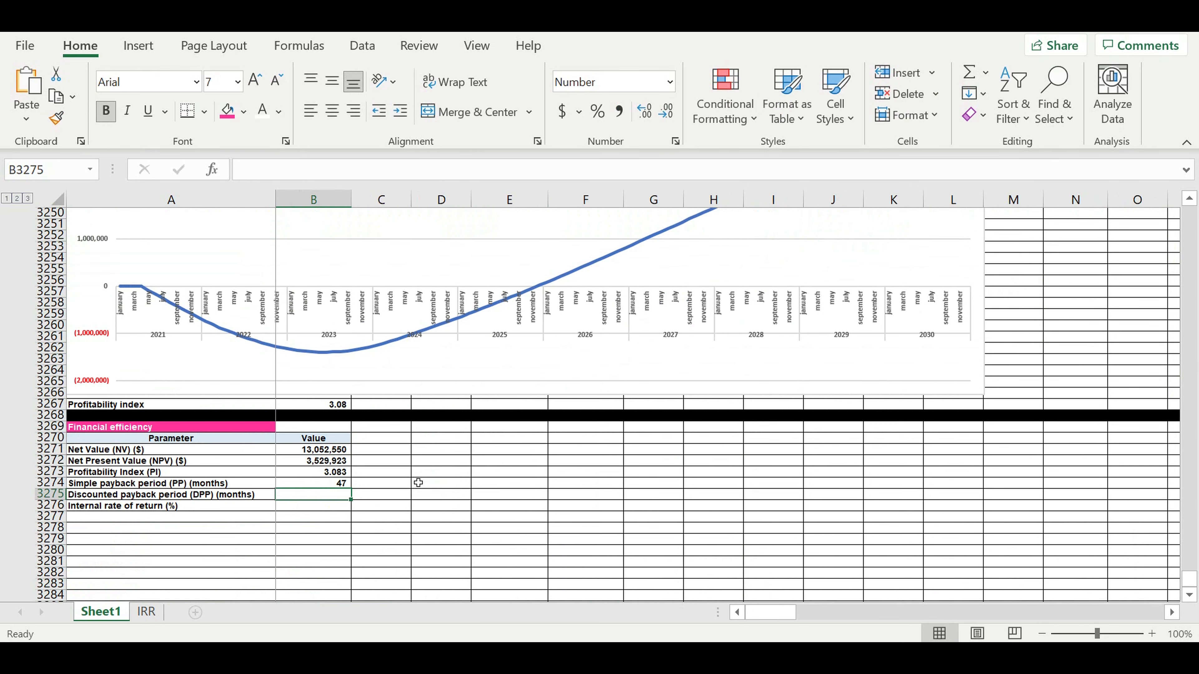
text(=)
scroll(394, 460, up, 9)
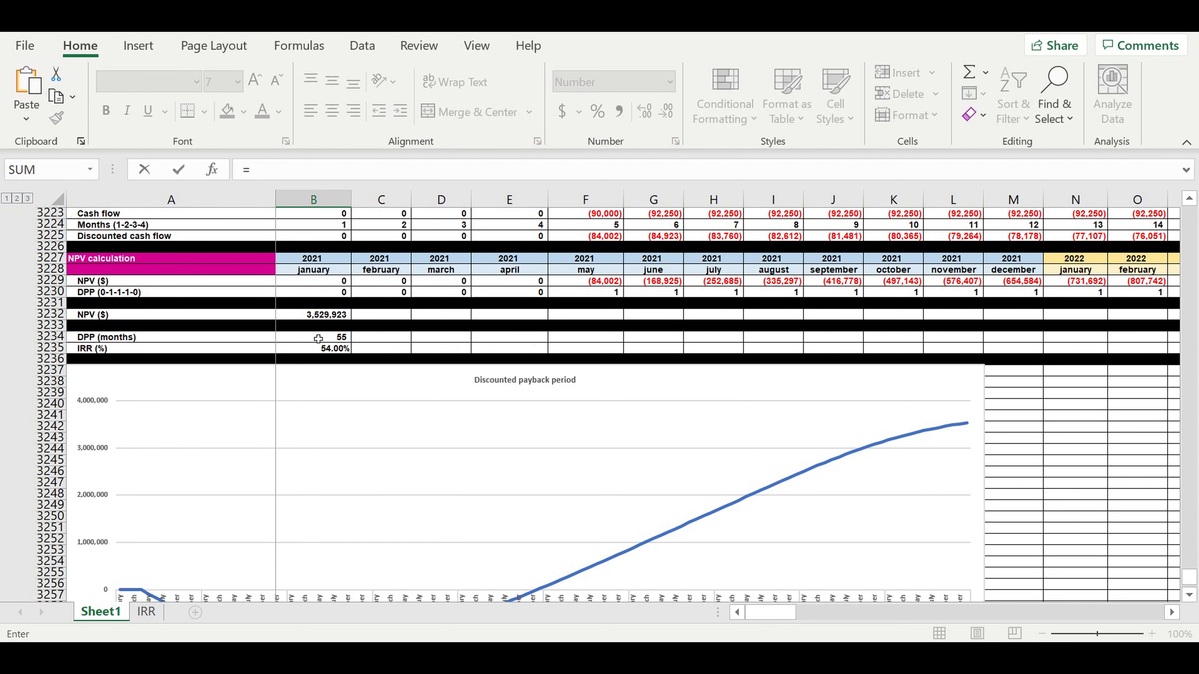
click(318, 339)
key(Return)
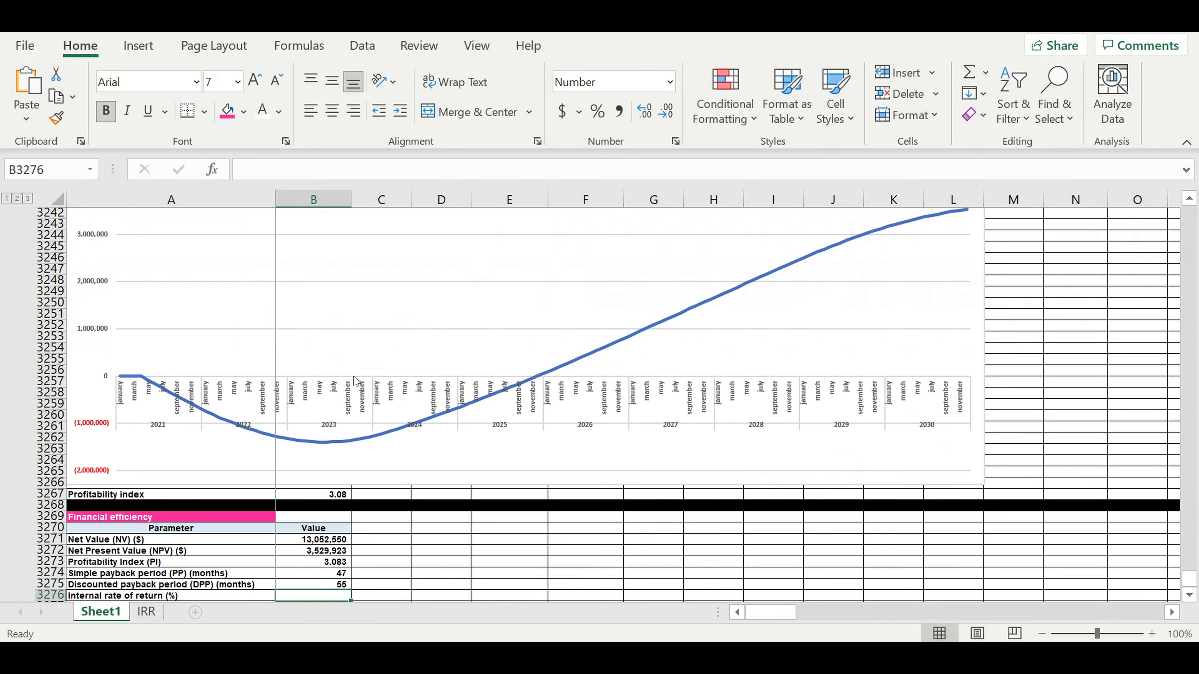
scroll(354, 380, down, 2)
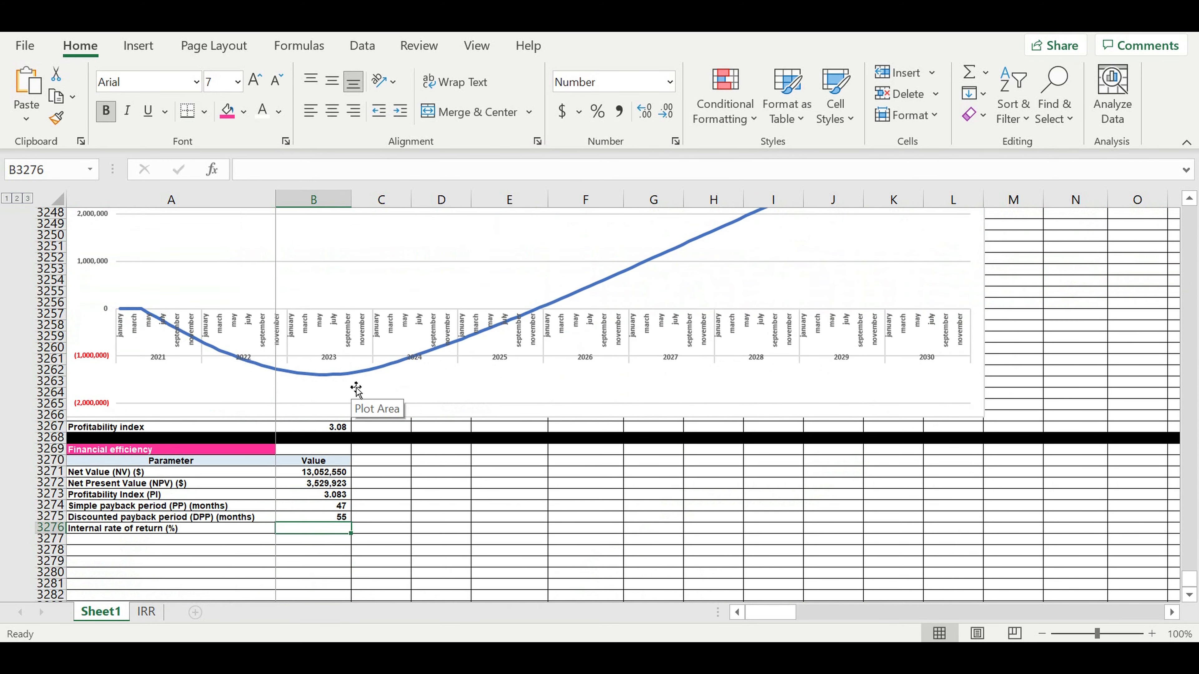
- Link the IRR result into B3276 and format it as 54% with Percent Style
text(=)
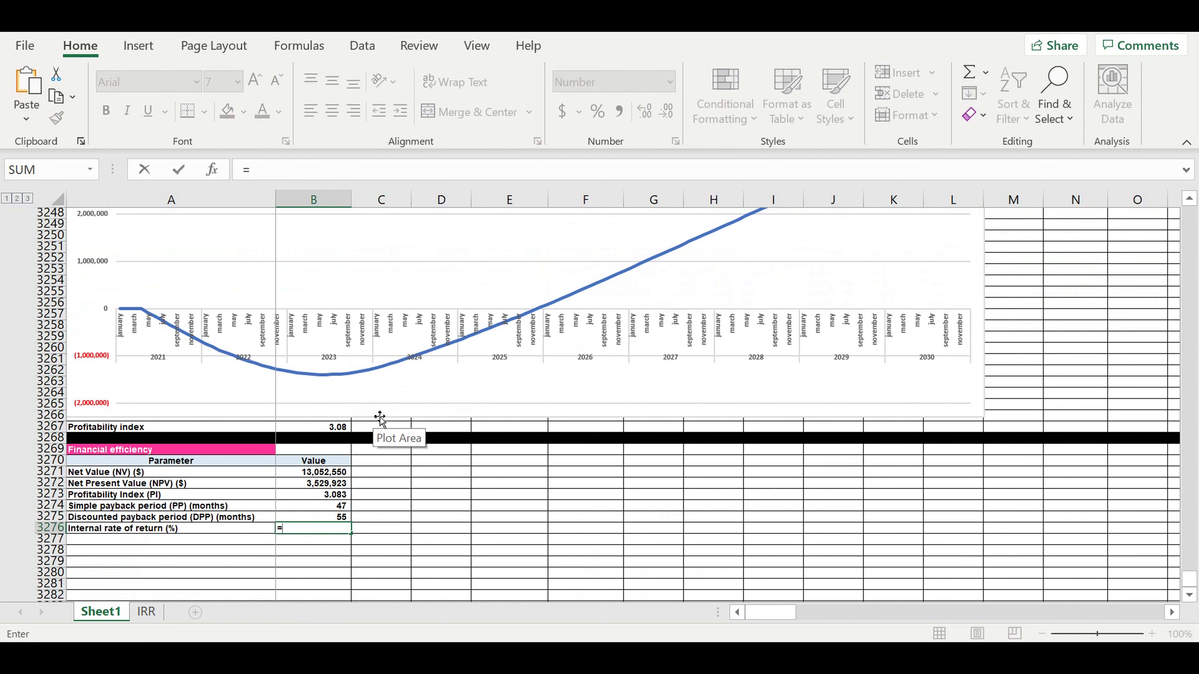
scroll(379, 418, up, 7)
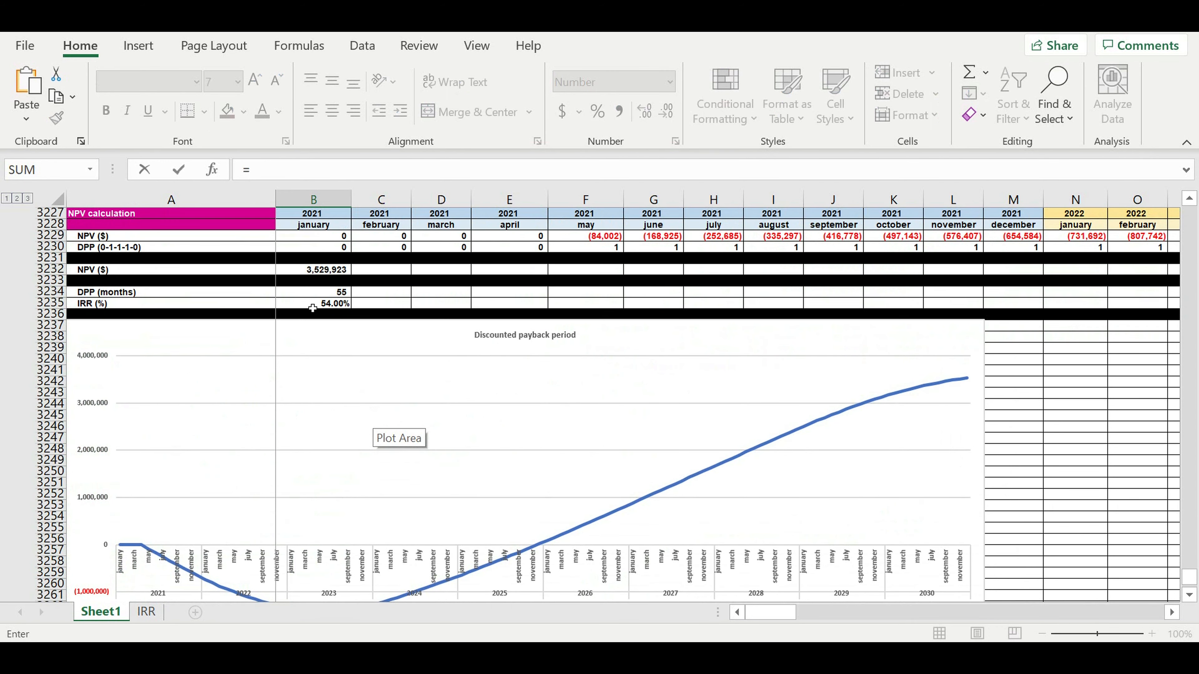
click(313, 304)
key(Return)
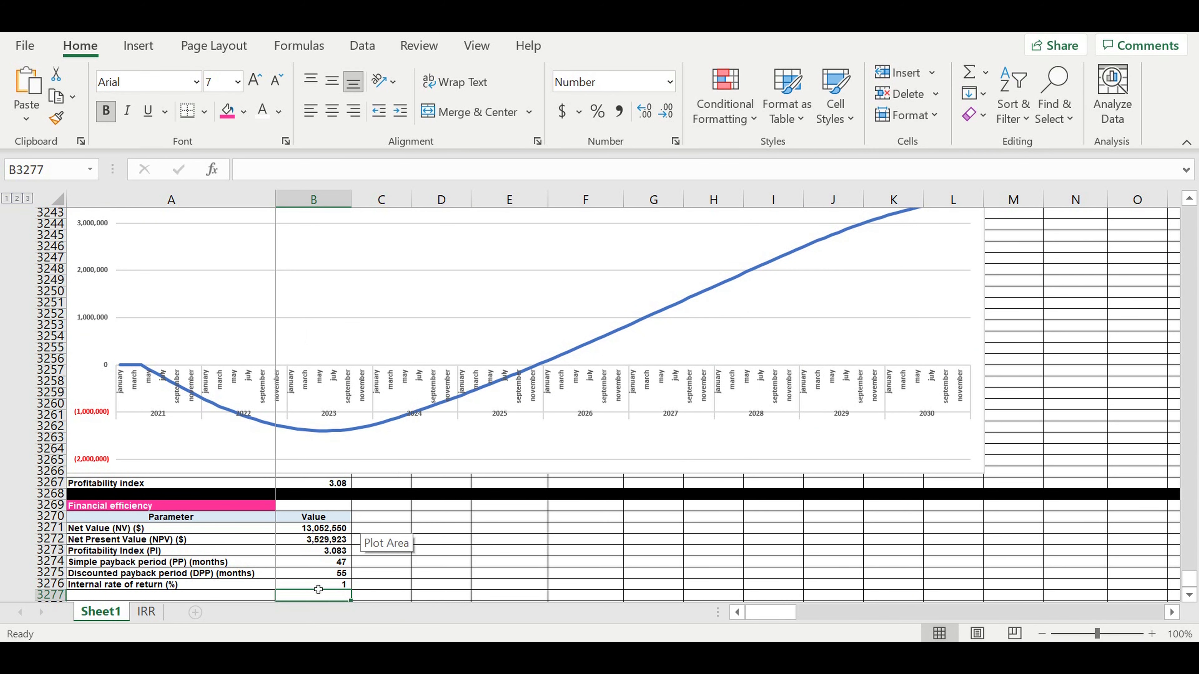
click(318, 587)
click(597, 111)
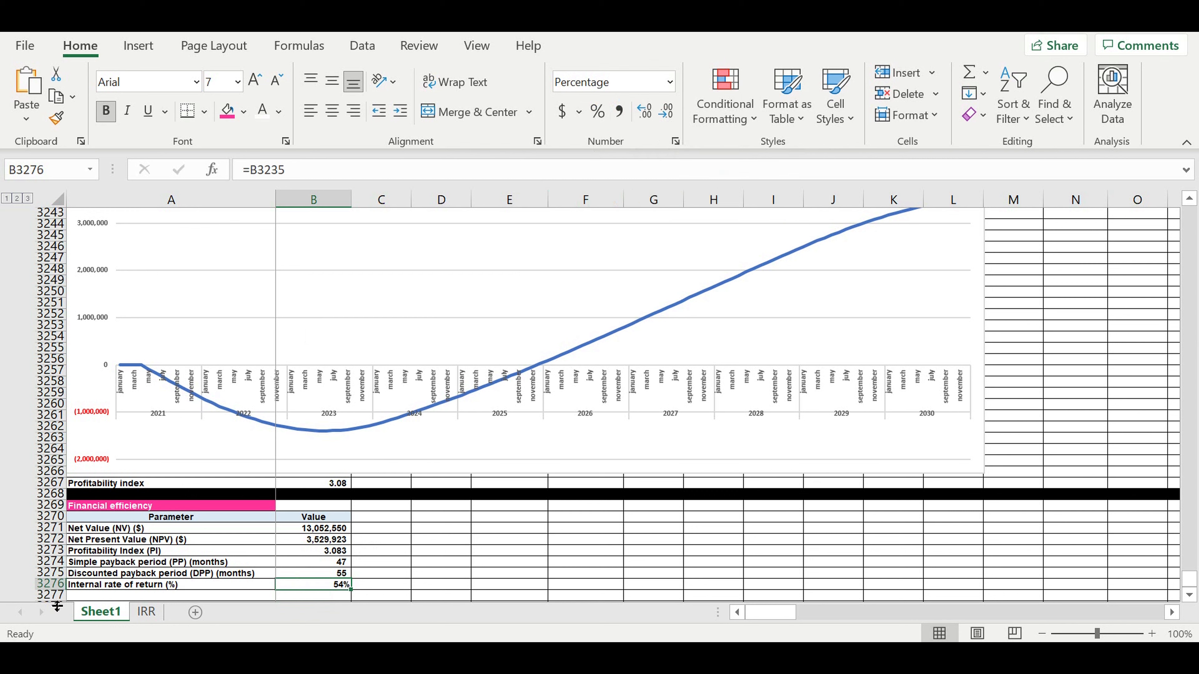
- Fill row 3277 black and indent the parameter labels in A3271:A3276
click(51, 596)
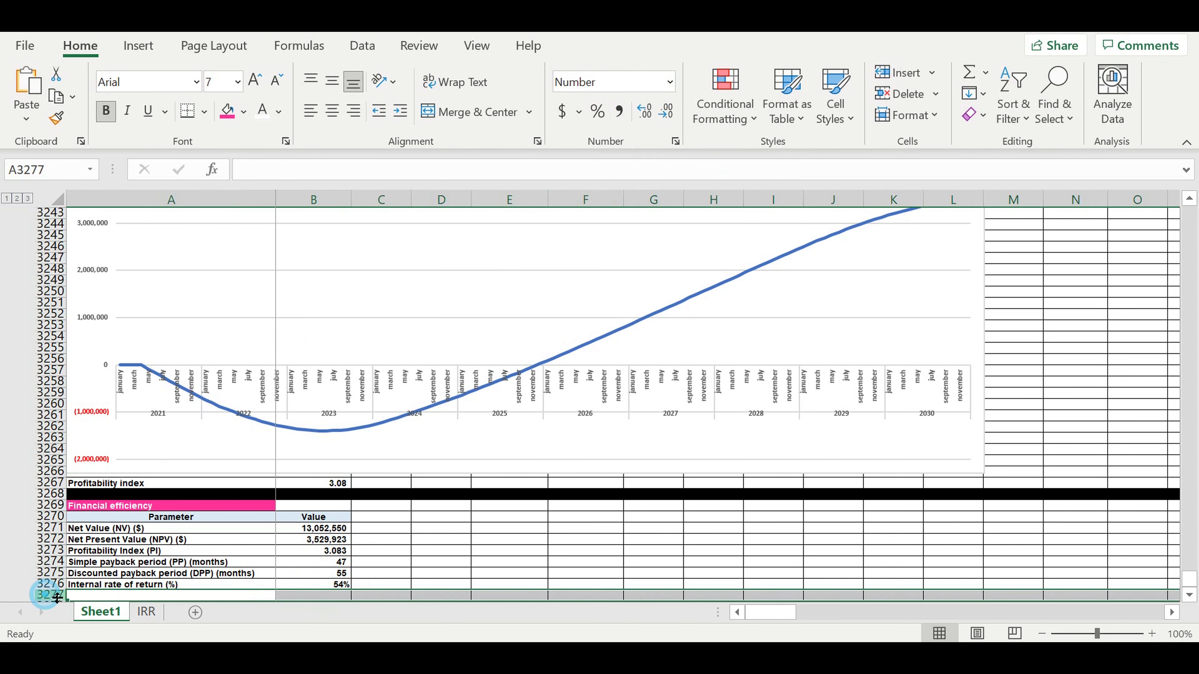
click(243, 112)
click(242, 159)
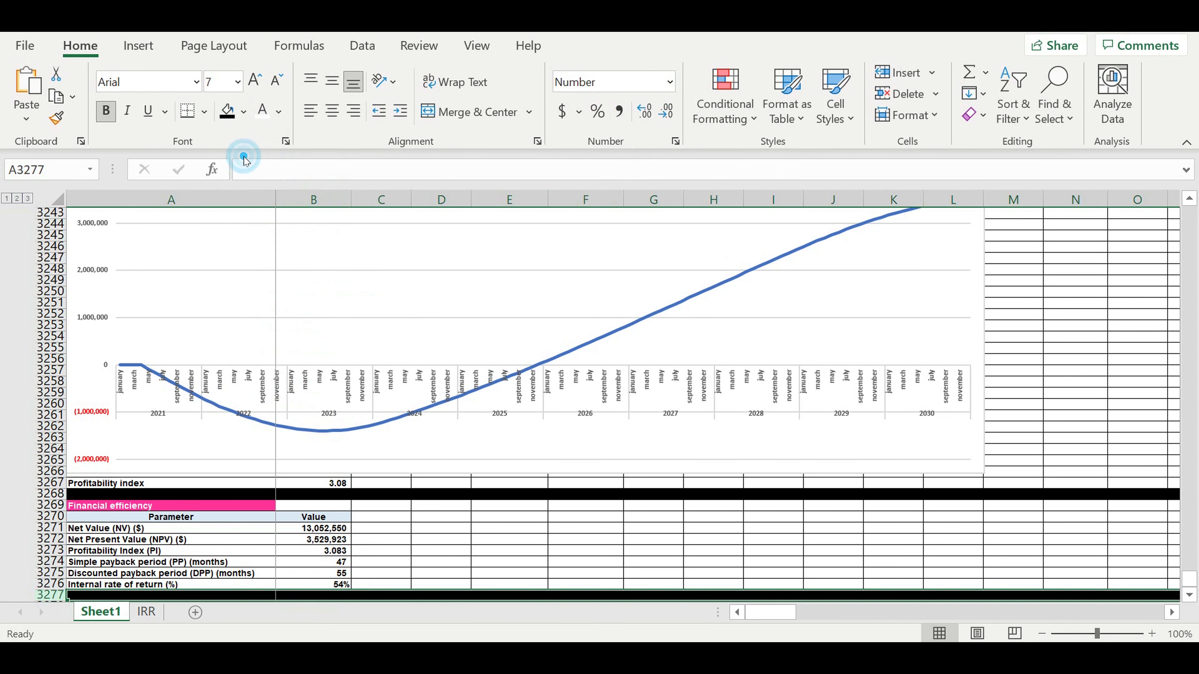
click(489, 482)
drag(108, 528, 108, 585)
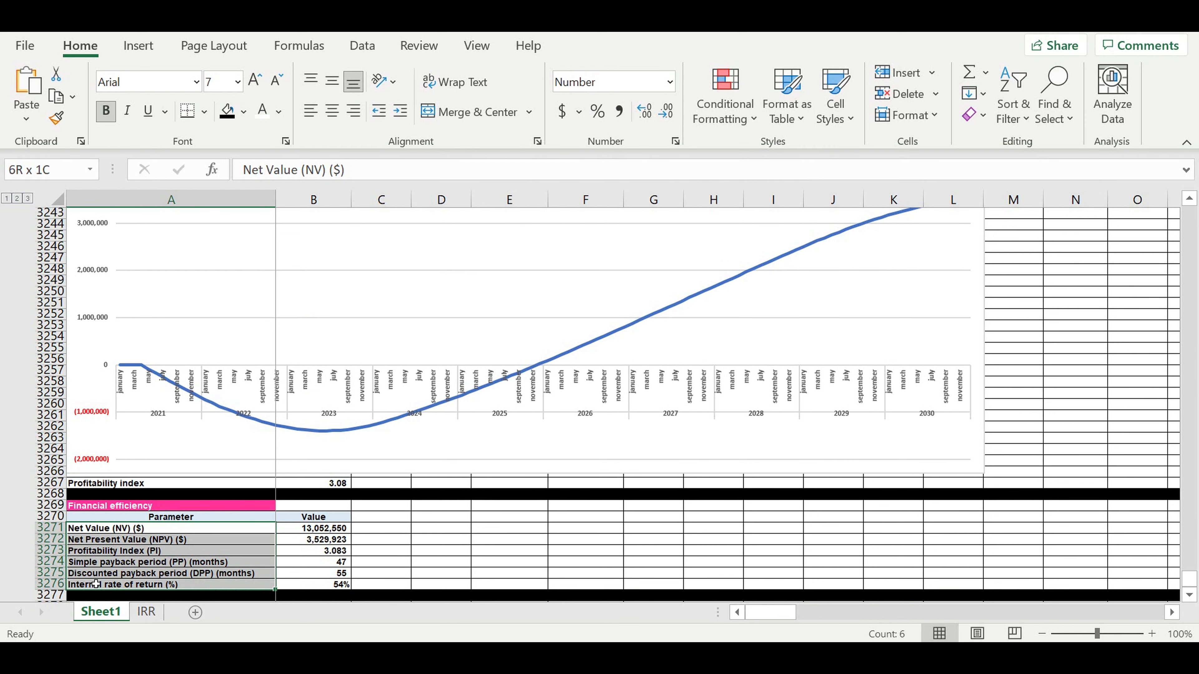
click(400, 111)
click(460, 448)
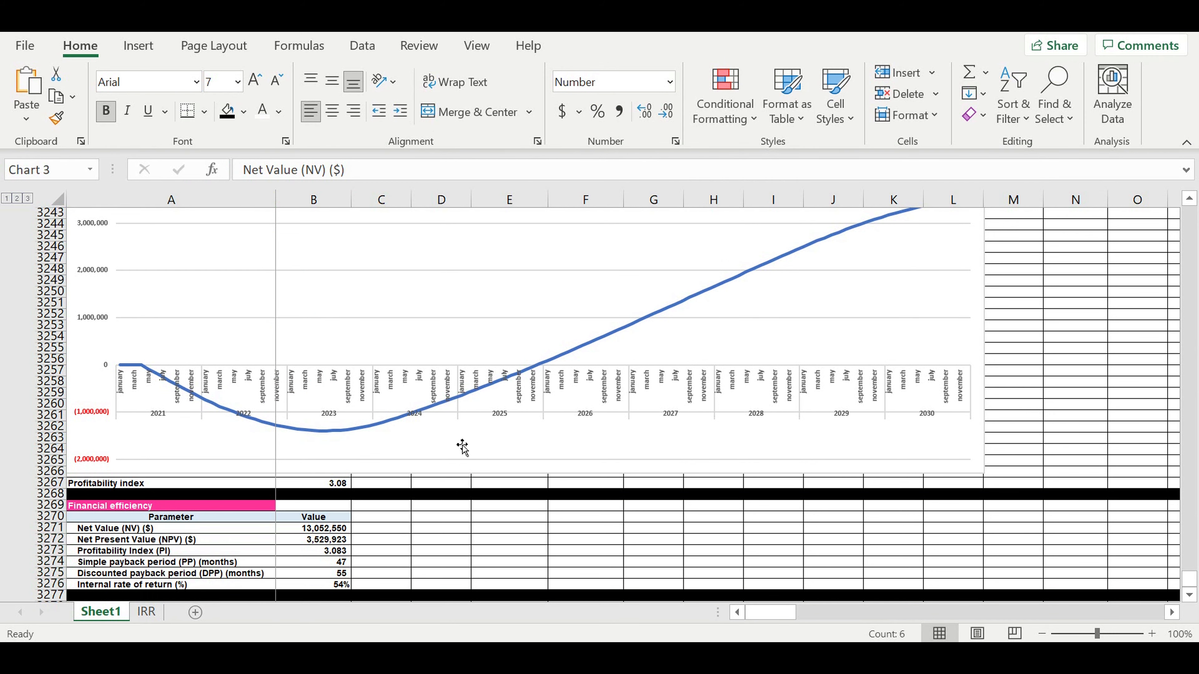
- Delete black row 3277 under the Financial efficiency table so it ends at the IRR row
scroll(459, 432, up, 9)
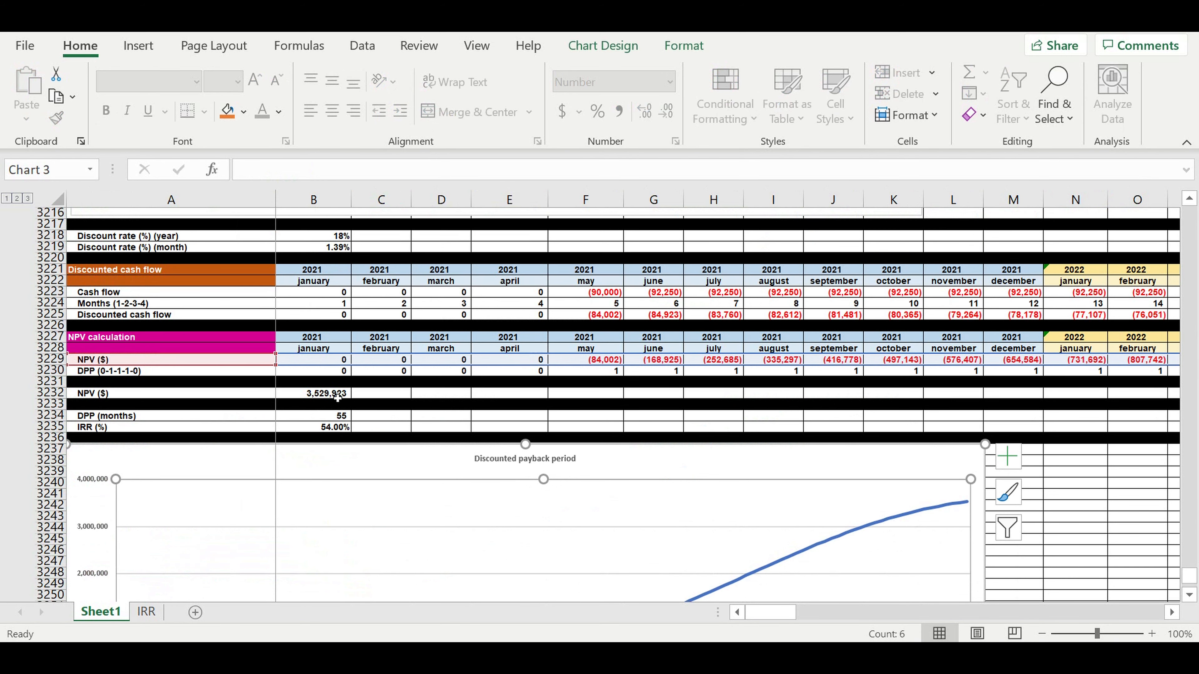
scroll(337, 398, up, 3)
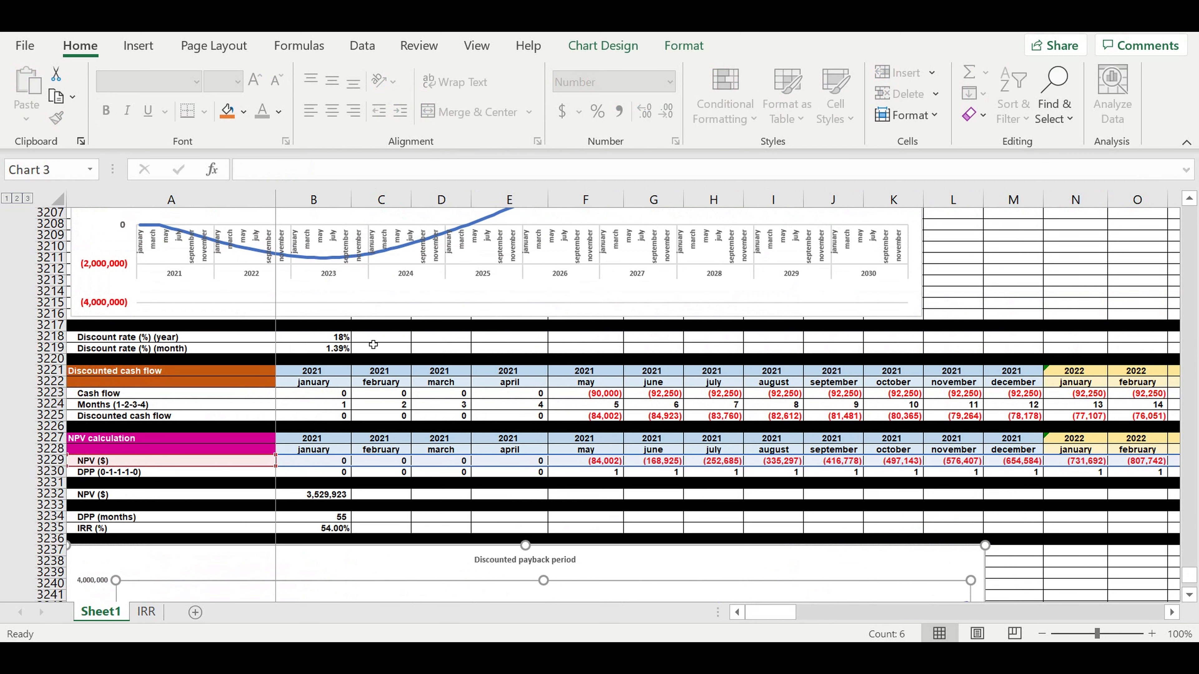
scroll(367, 331, up, 13)
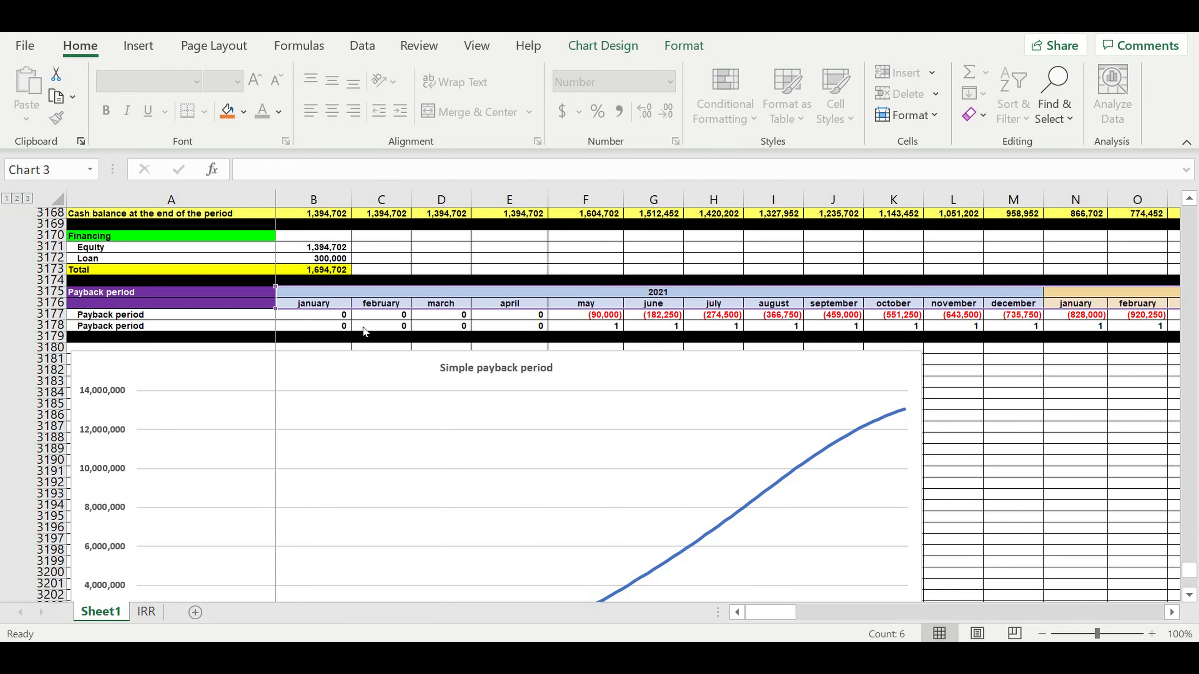
scroll(365, 332, up, 1)
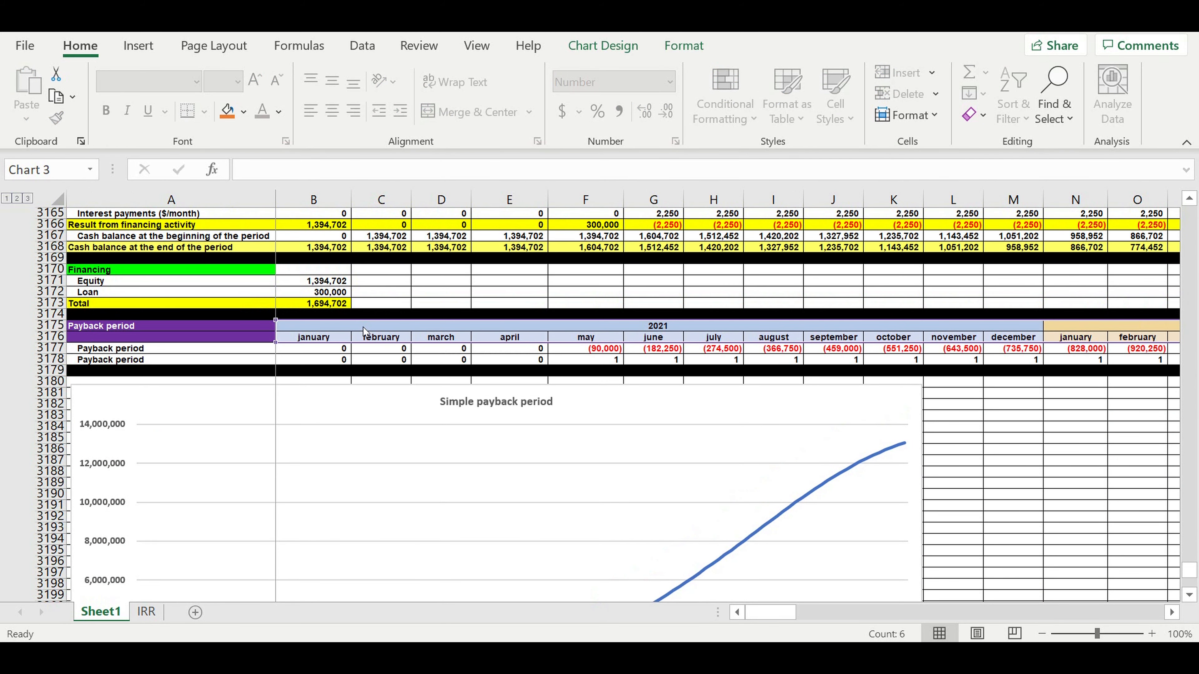
scroll(365, 332, down, 16)
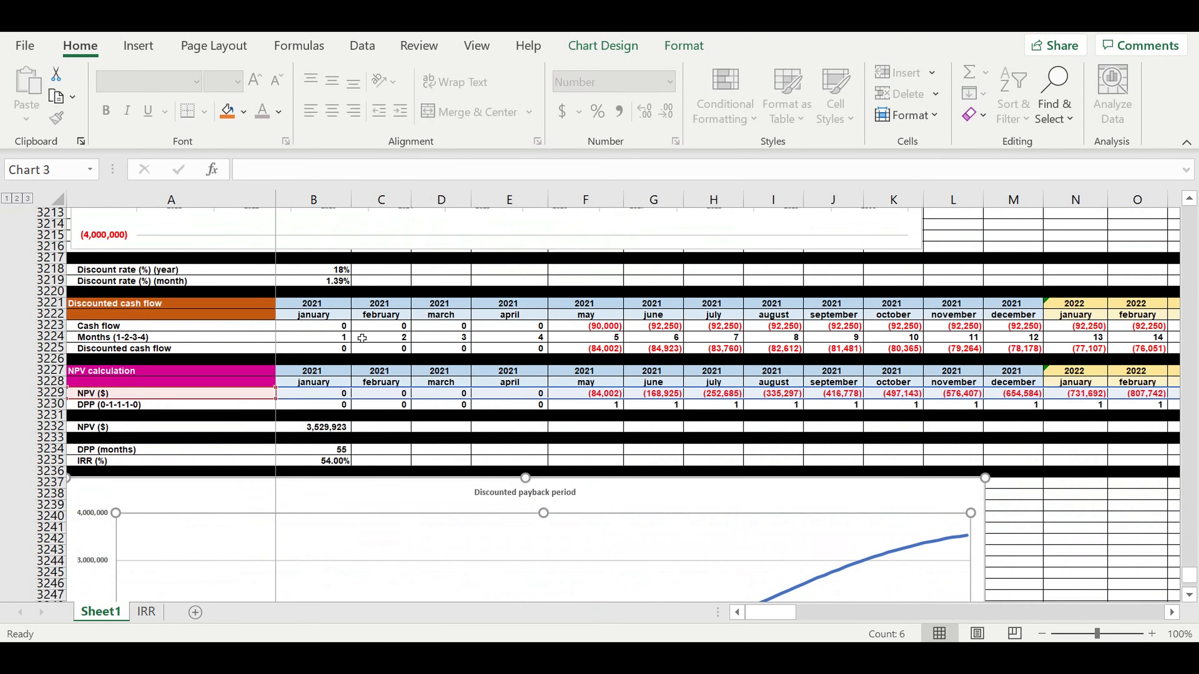
scroll(315, 388, down, 14)
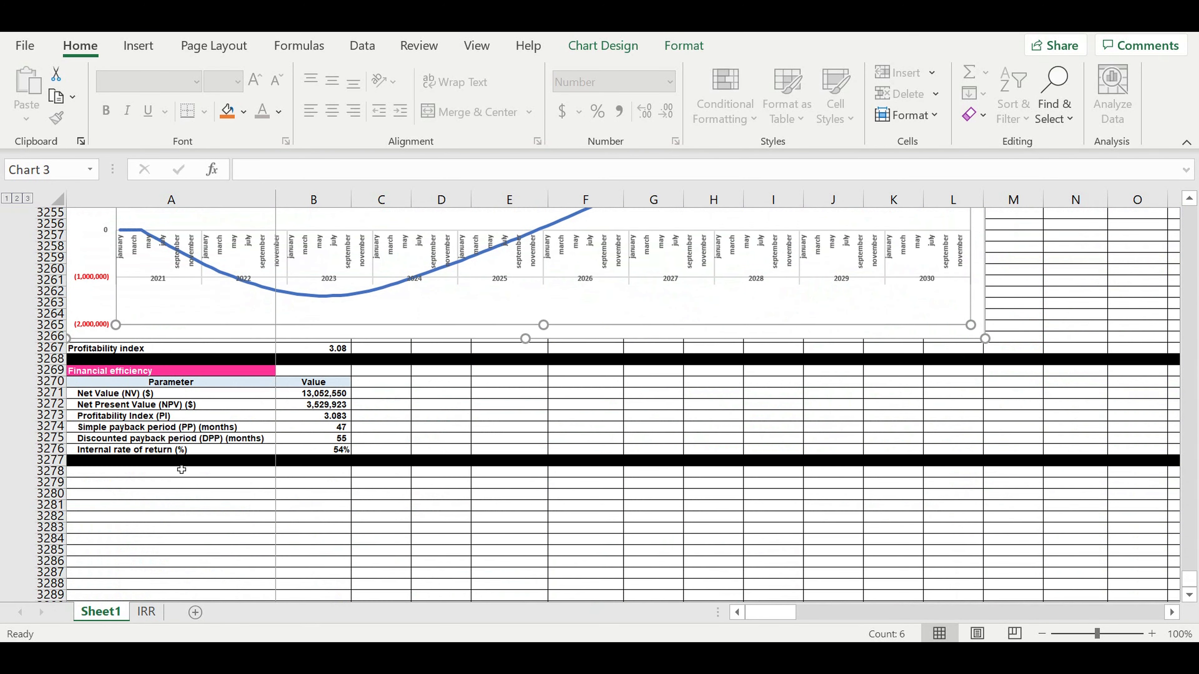
click(53, 462)
right_click(56, 463)
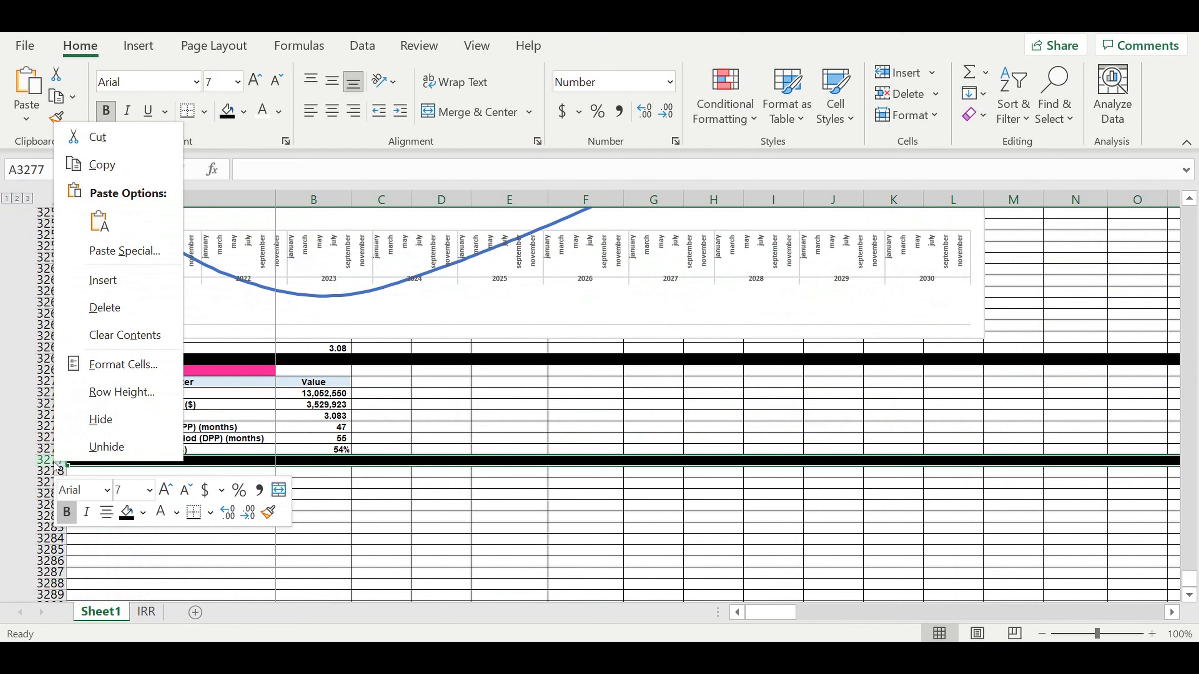
click(100, 312)
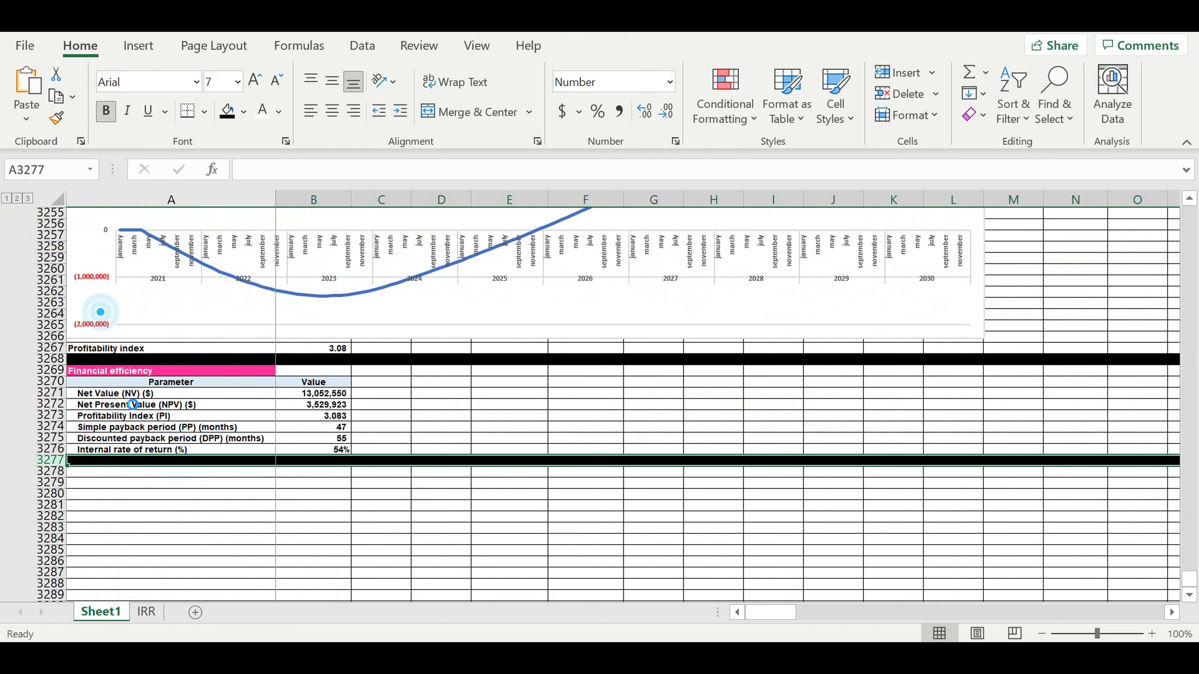
click(120, 494)
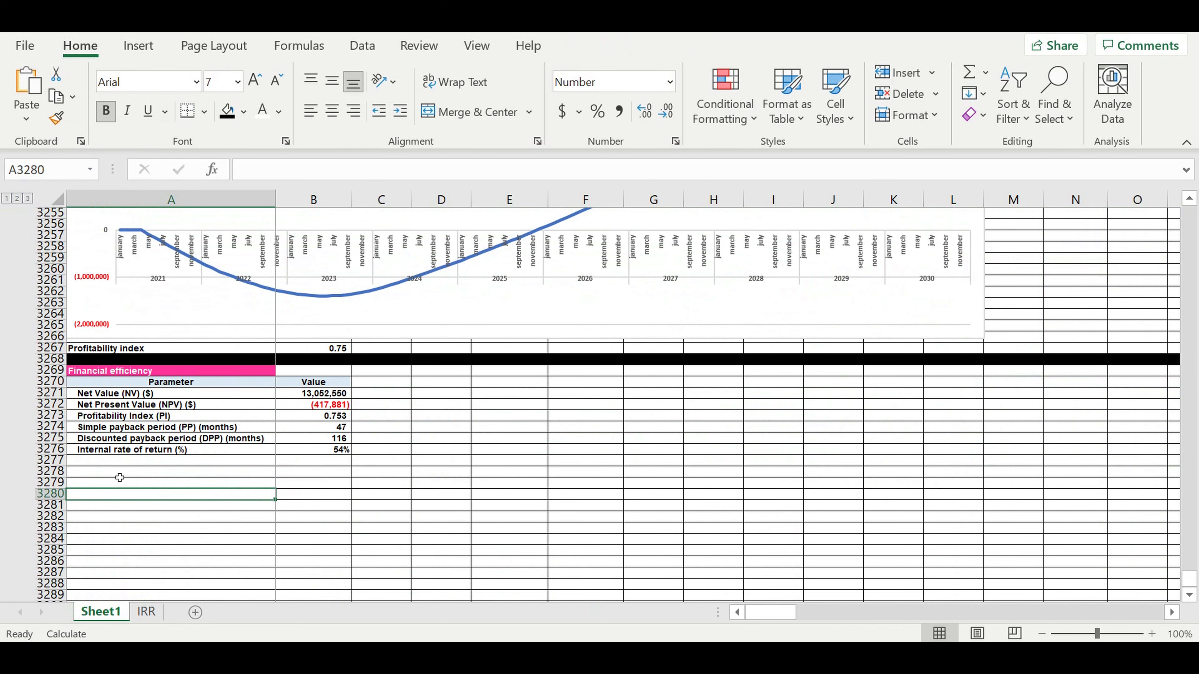
click(111, 462)
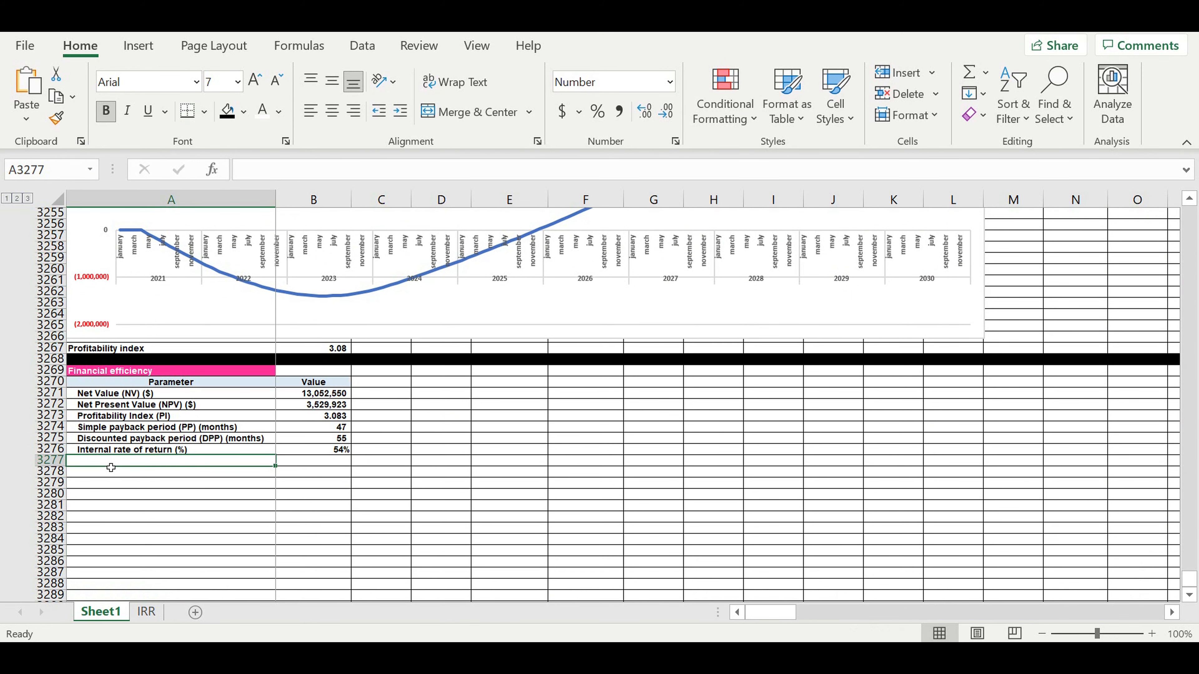
- Enter the 'Financing needed ($)' label in A3277 and indent it
text(Financing needed ($)
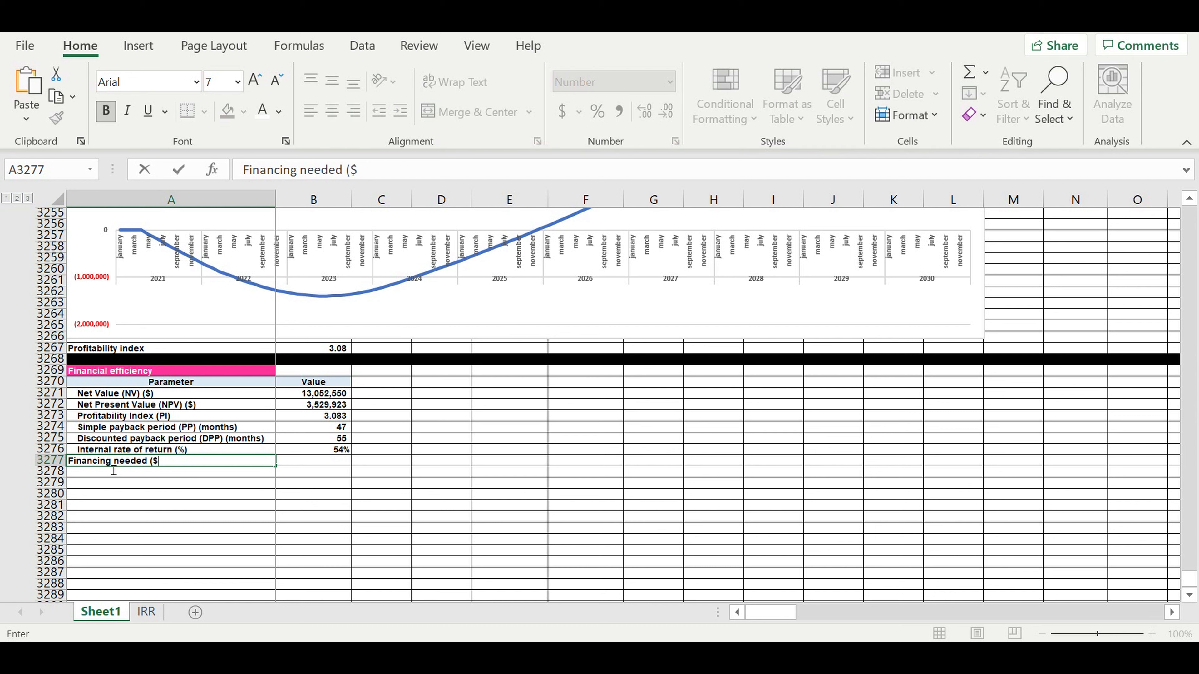
key(Return)
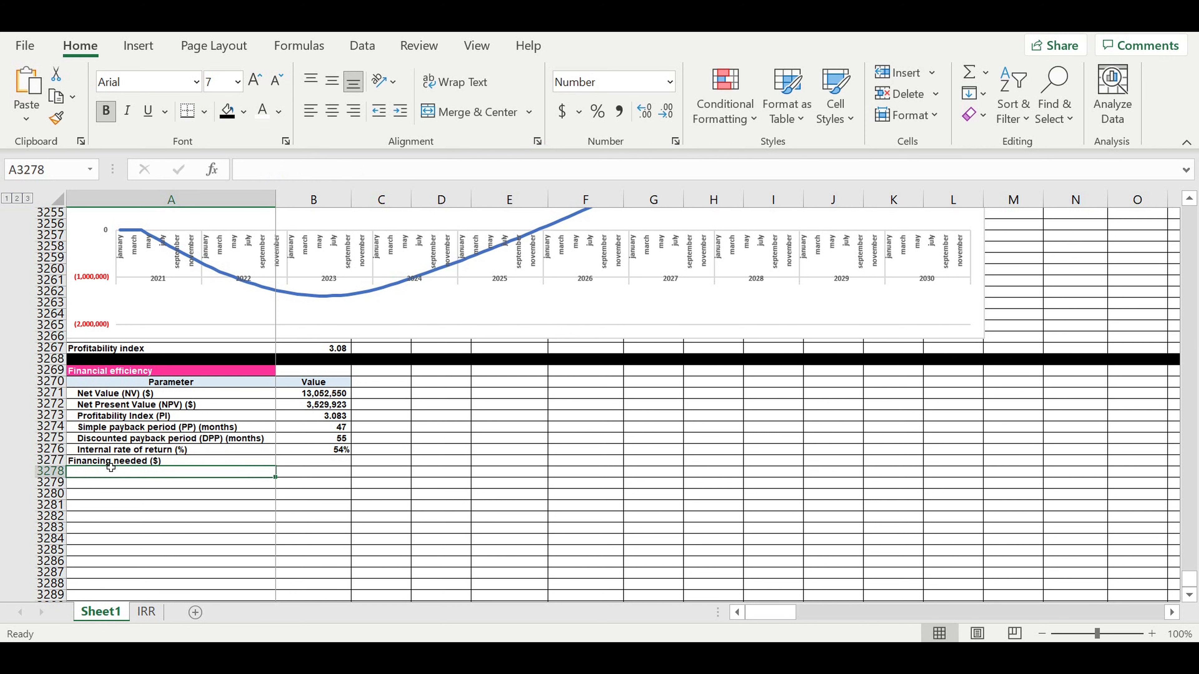
click(111, 461)
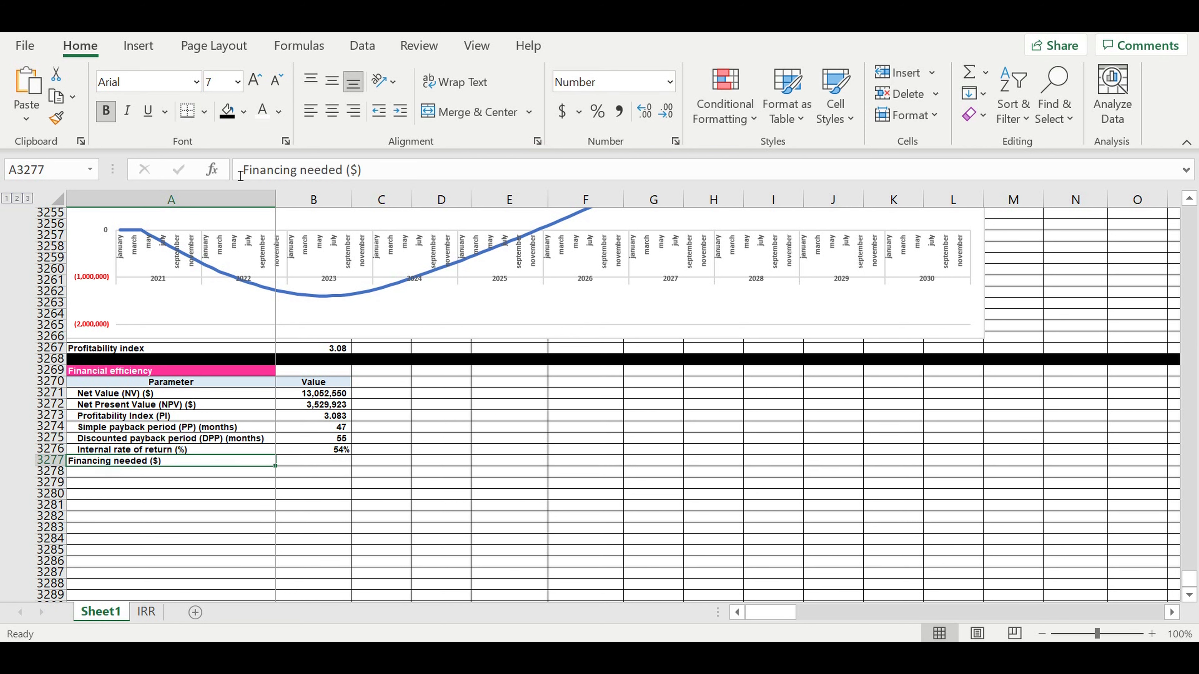
click(402, 112)
click(135, 494)
- Enter the 'Cash at the end of the period ($)' label in A3278 and indent it
click(121, 471)
text(Cach)
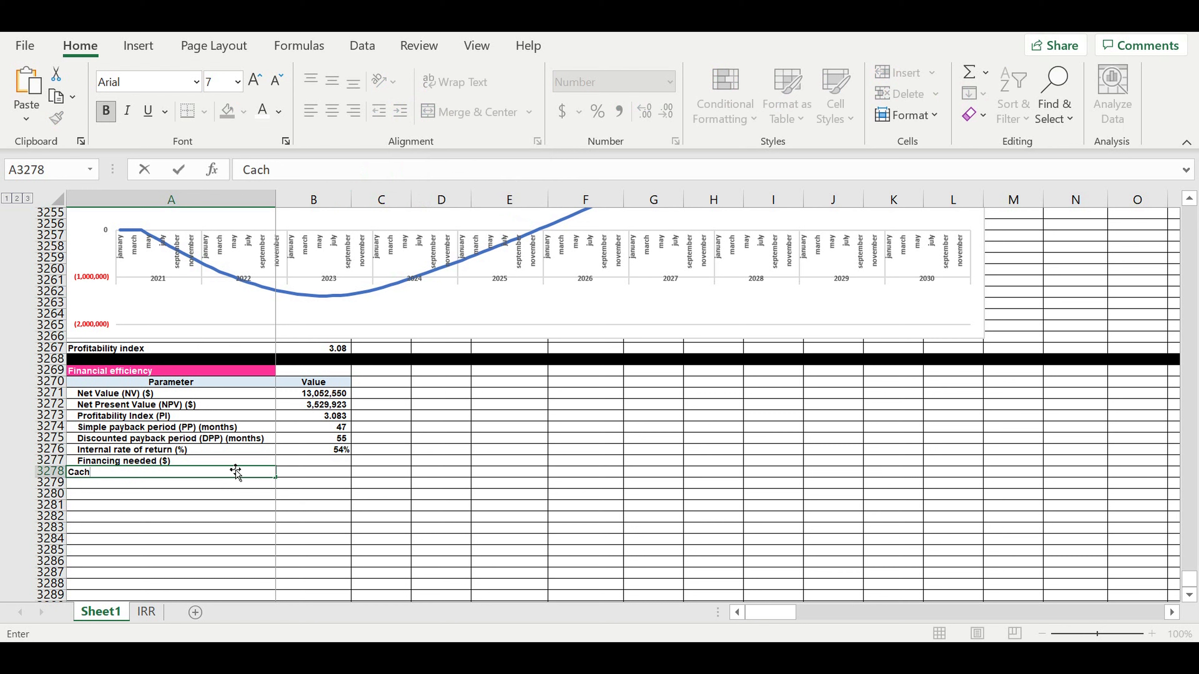
key(BackSpace)
key(BackSpace)
text(the end)
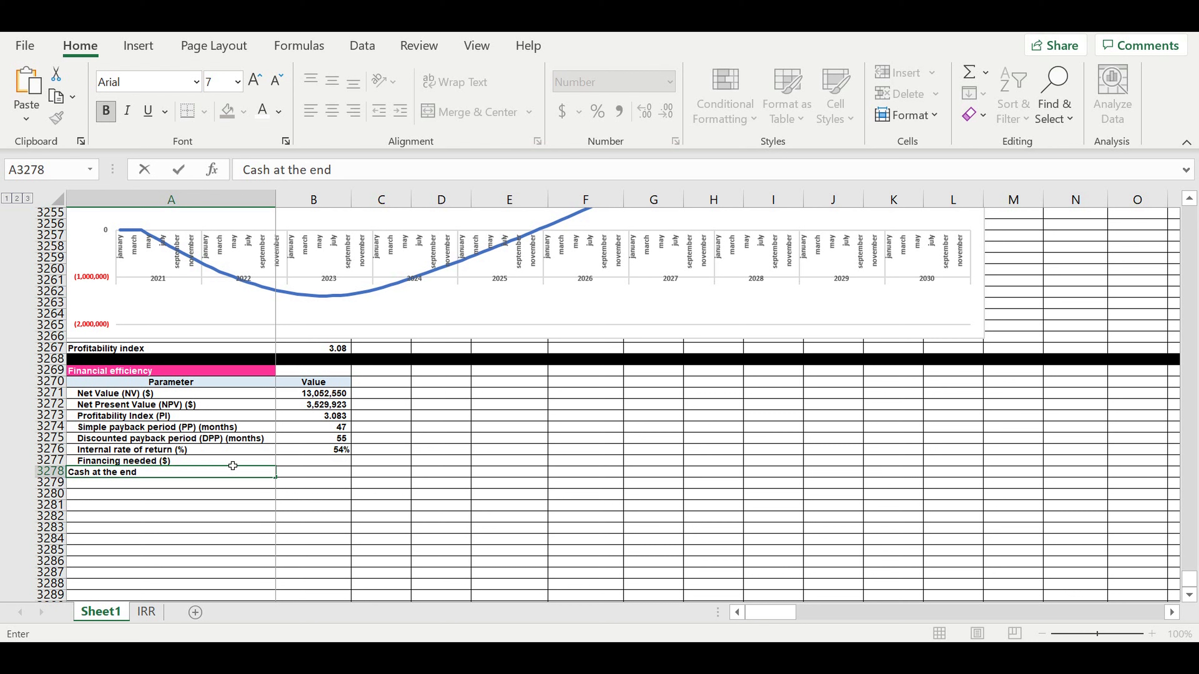
text( of the period)
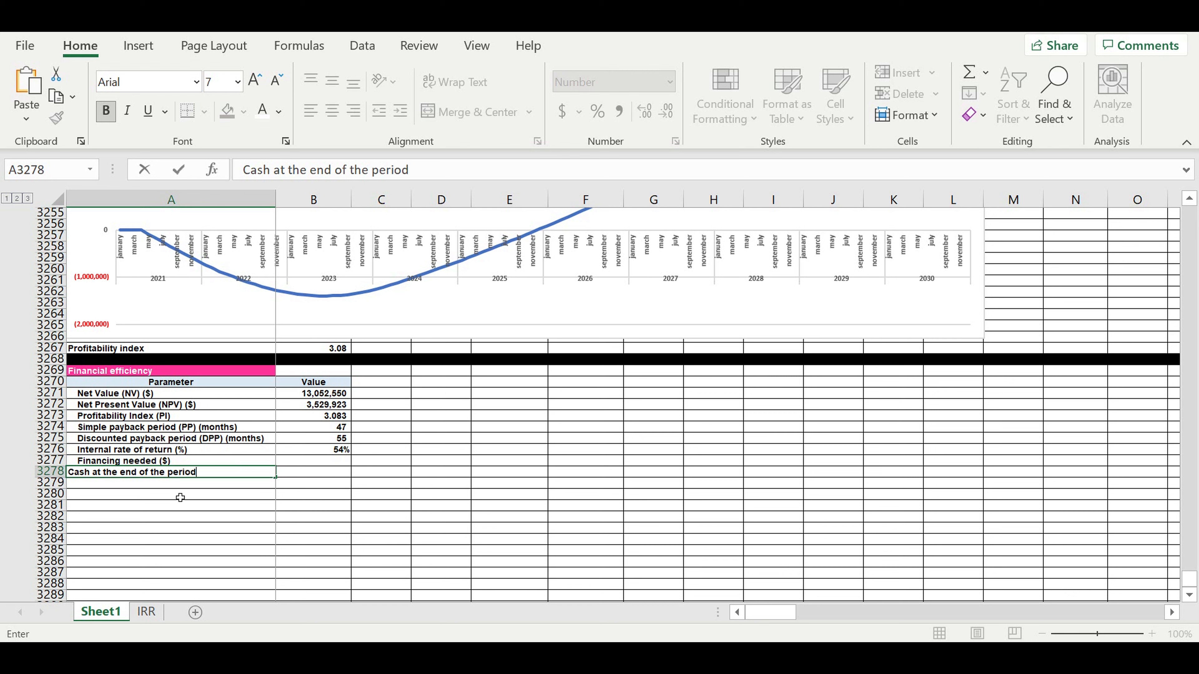
text( ($))
key(Return)
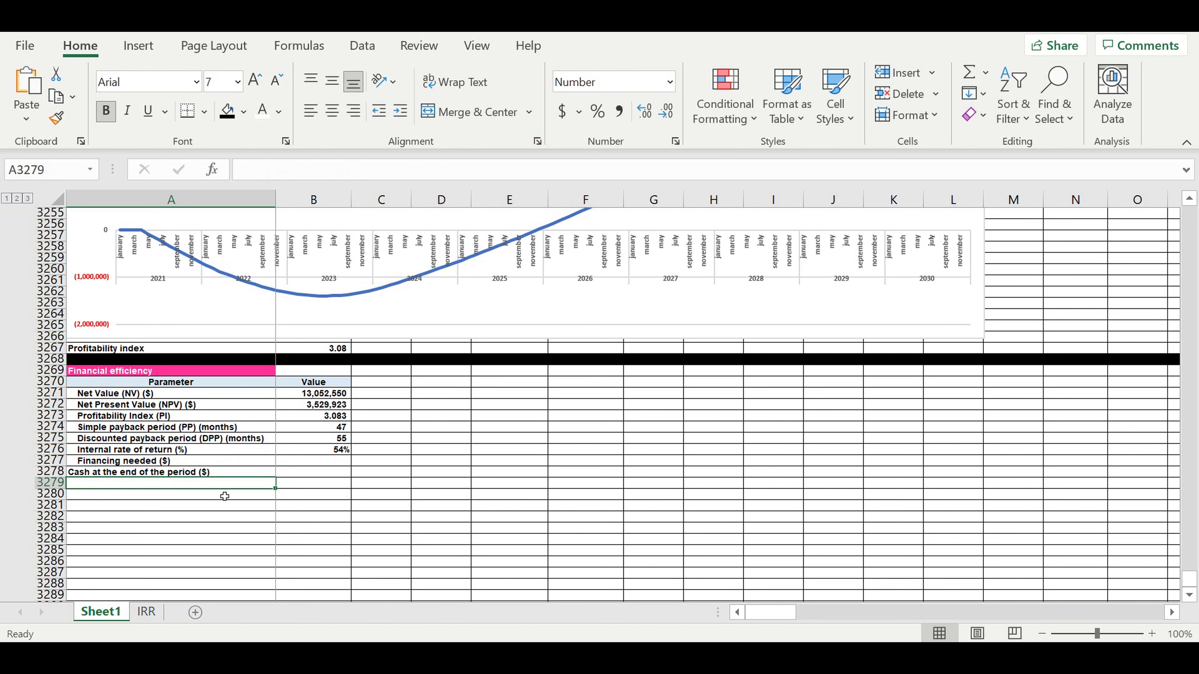
click(231, 461)
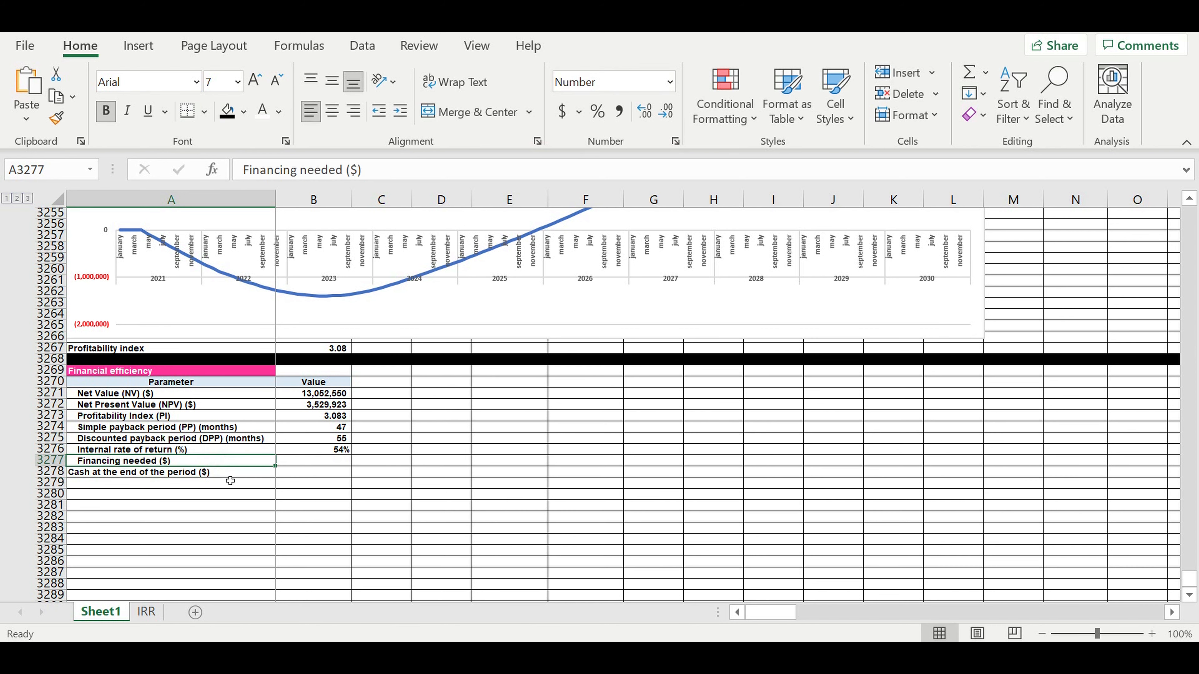
click(229, 472)
click(400, 111)
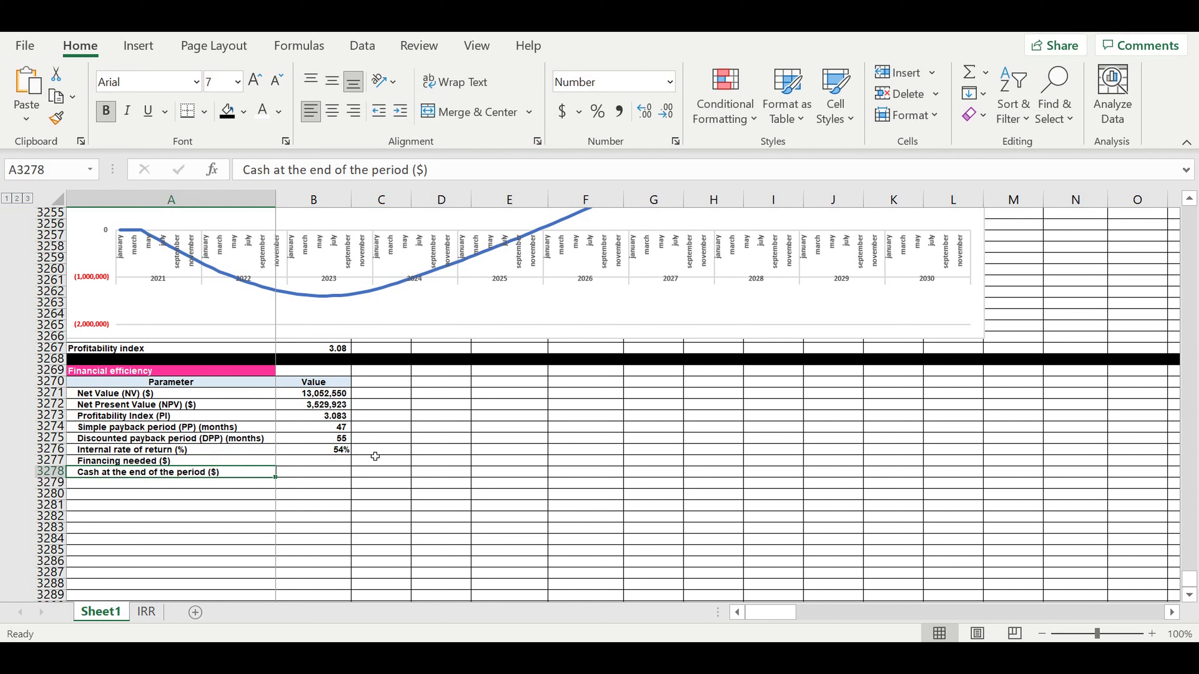
click(324, 465)
- Link Financing needed in B3277 to the financing total in B3173 (1,694,702)
text(=)
scroll(388, 409, up, 20)
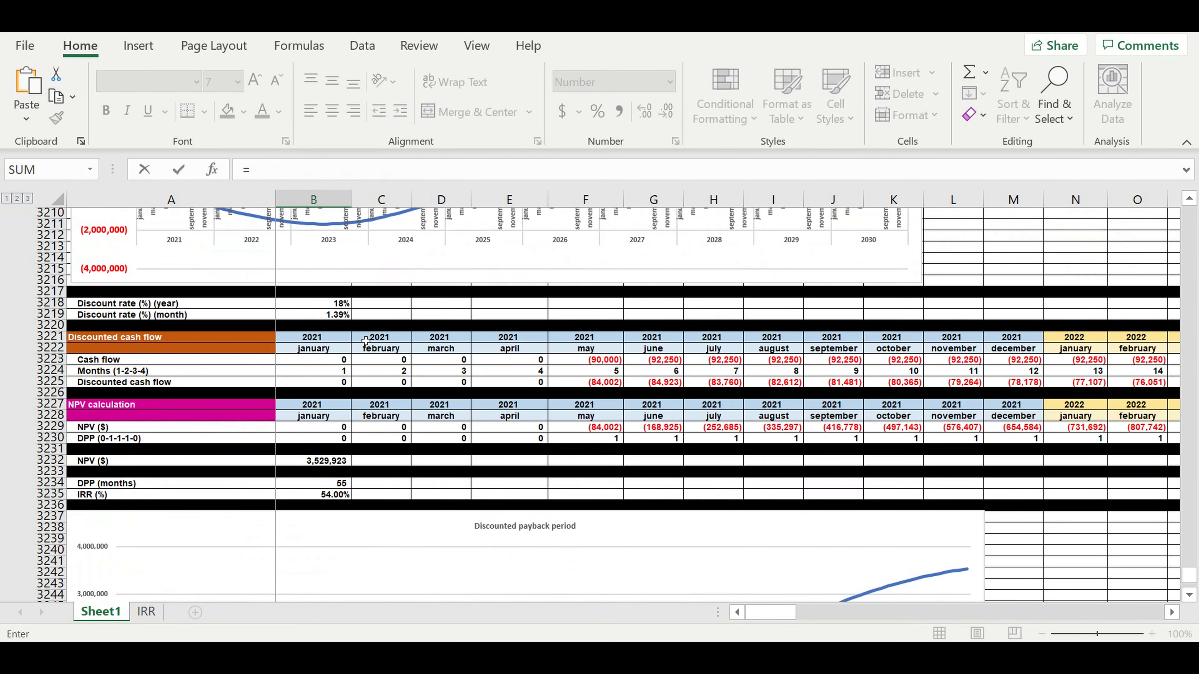
scroll(367, 345, up, 13)
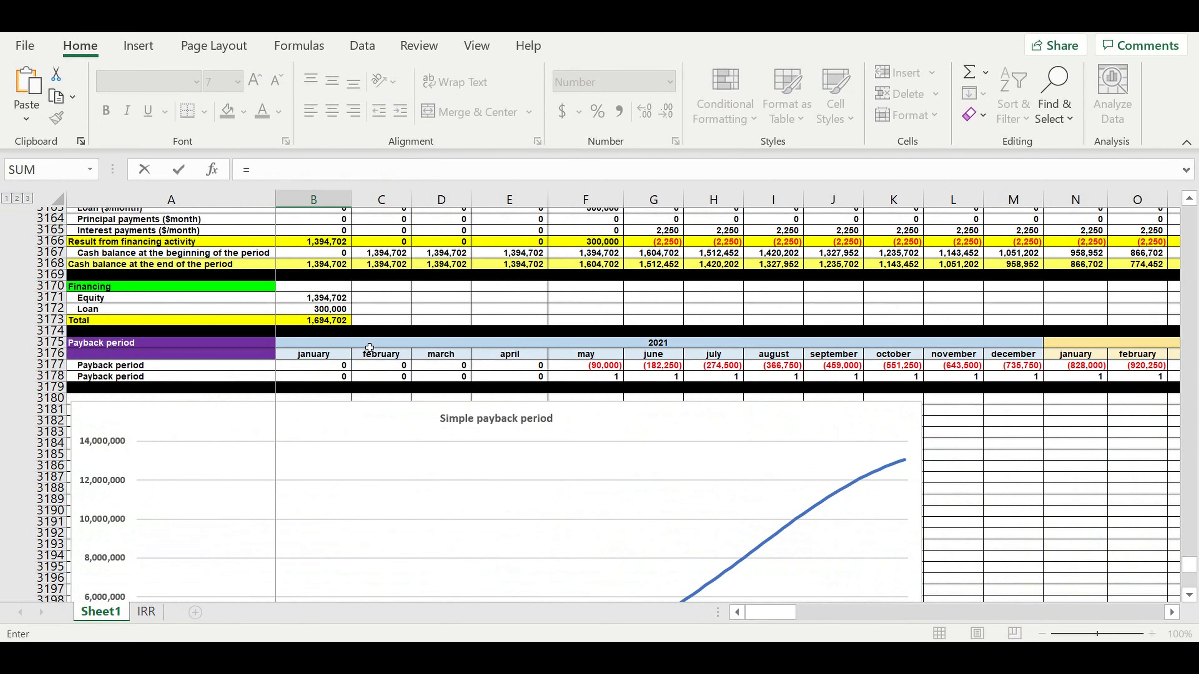
click(305, 397)
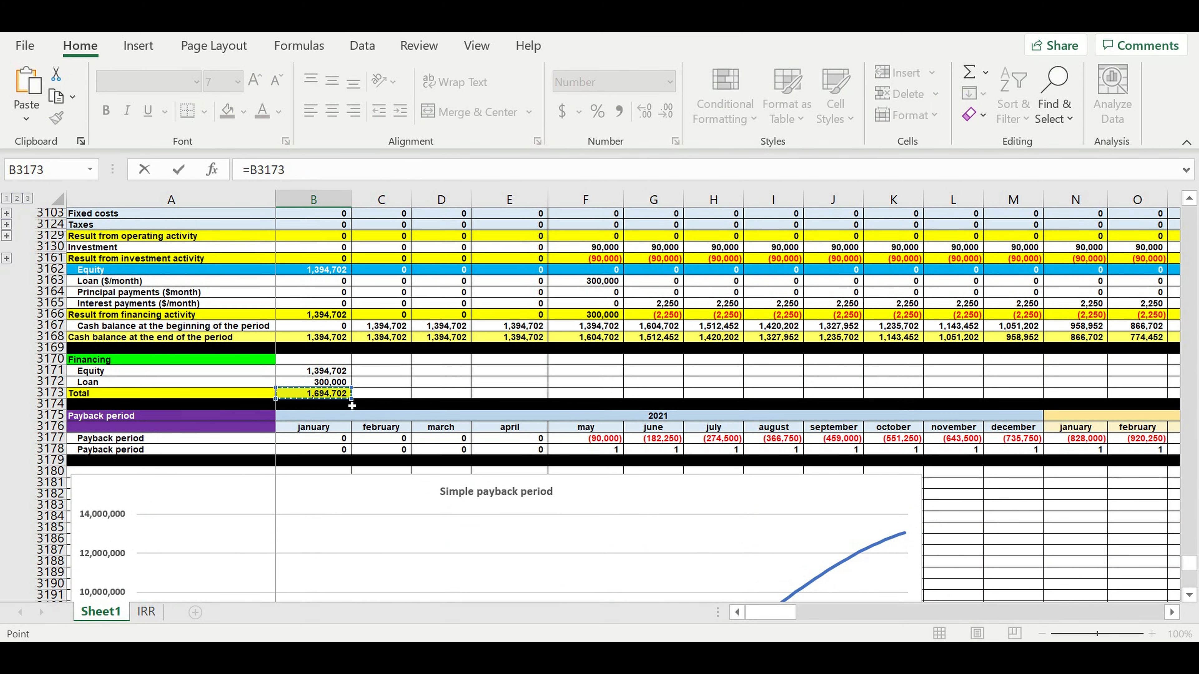
key(Return)
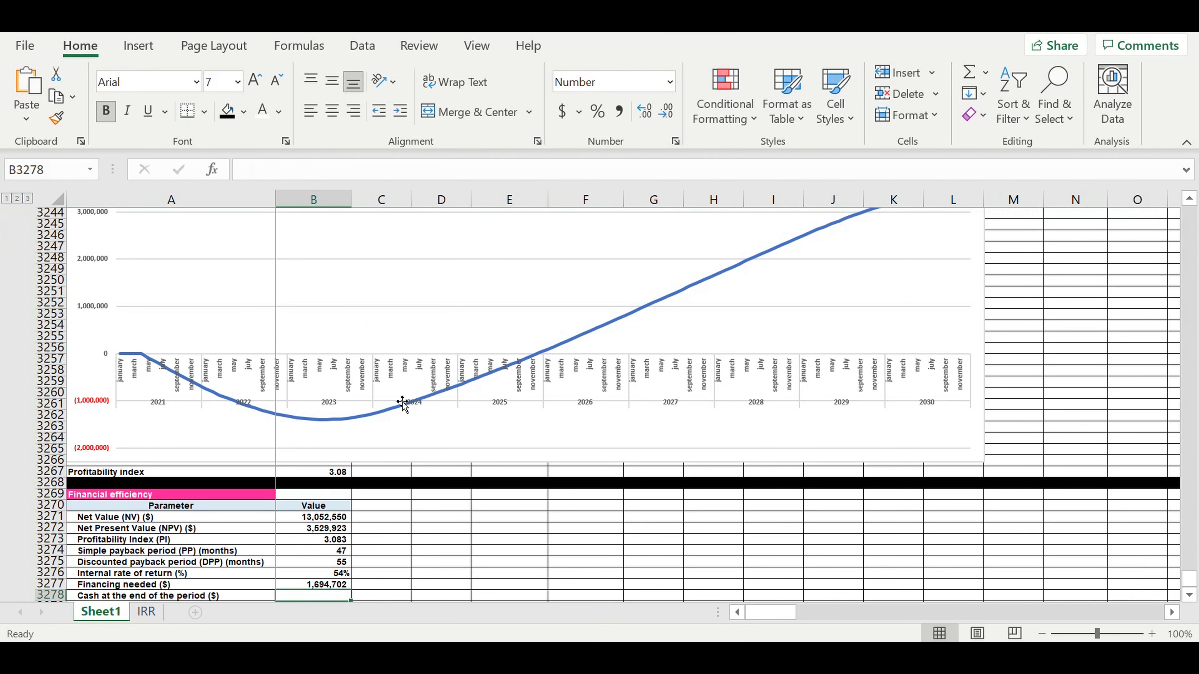
scroll(401, 406, down, 1)
- Link Cash at the end of the period to the final cash balance in DQ3168 (14,747,252)
text(=)
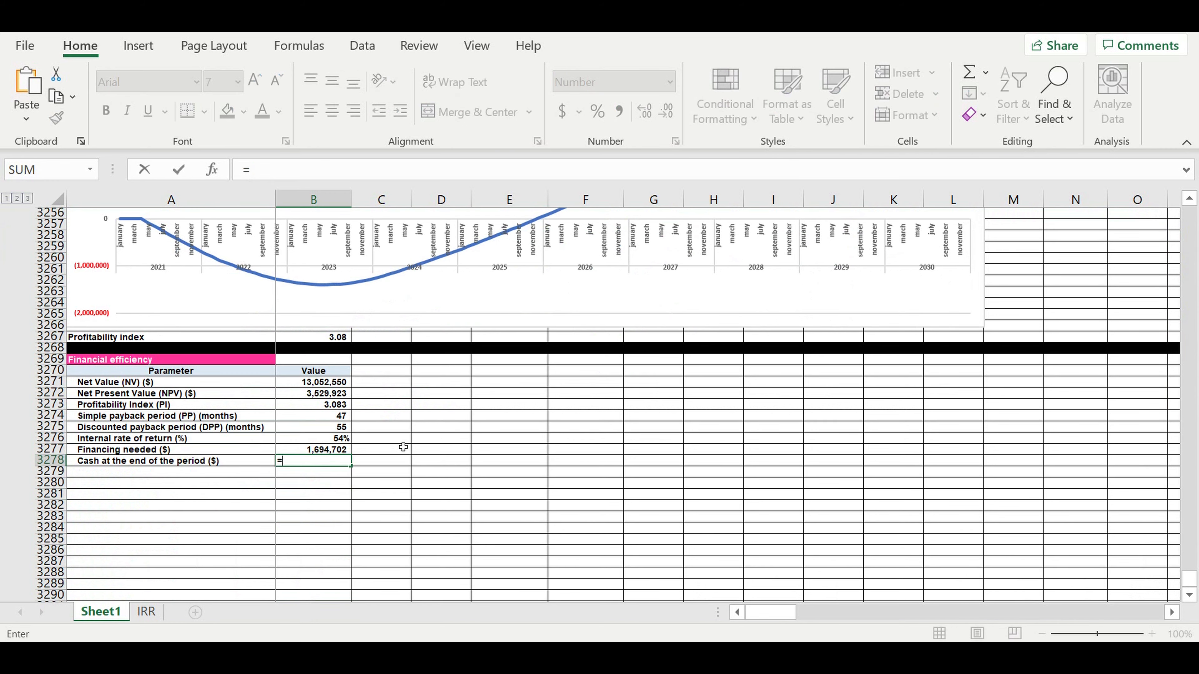
scroll(437, 412, up, 13)
scroll(436, 411, up, 20)
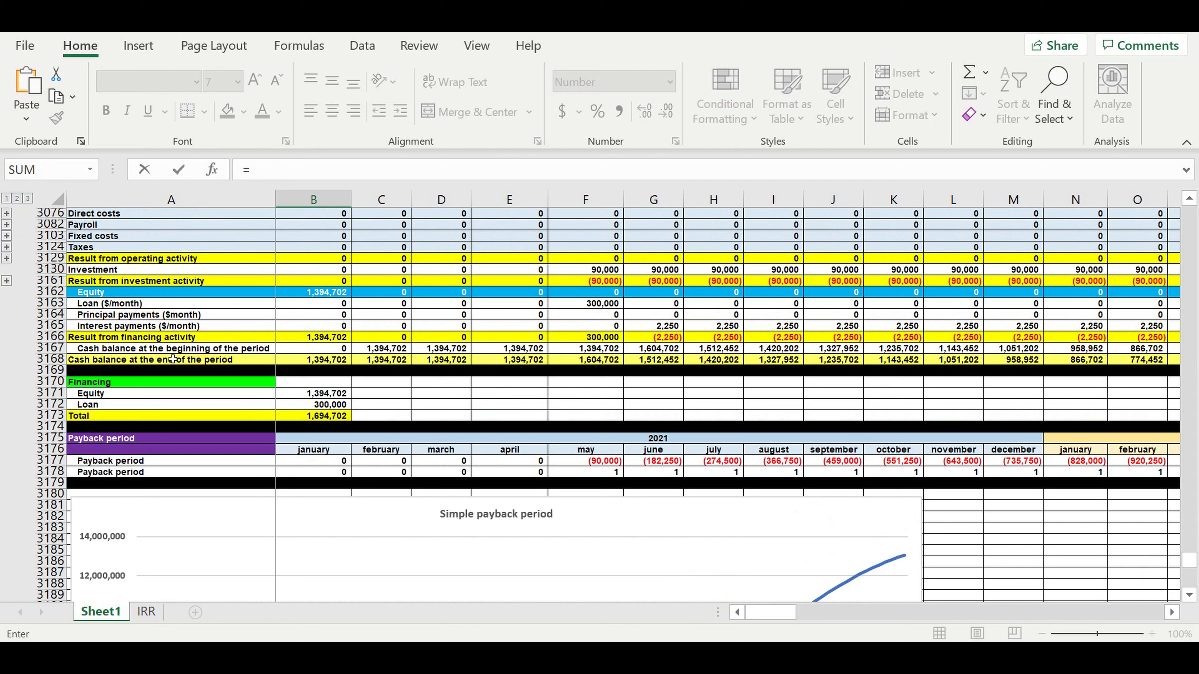
scroll(562, 401, up, 4)
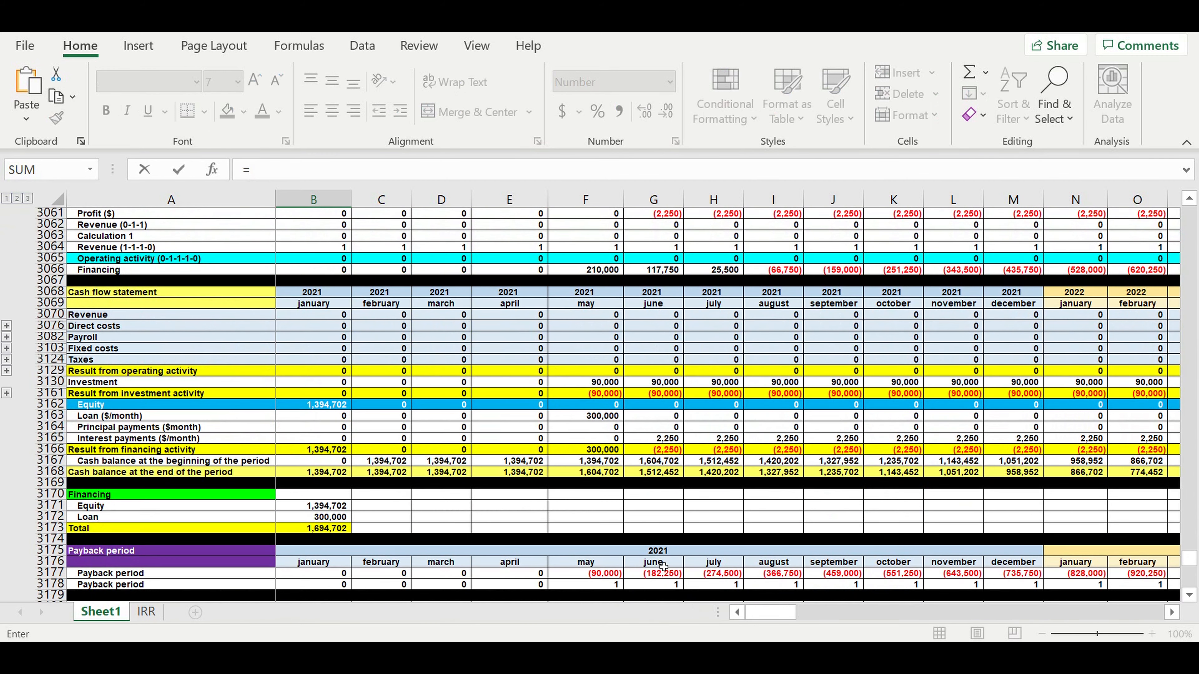
drag(770, 612, 1147, 604)
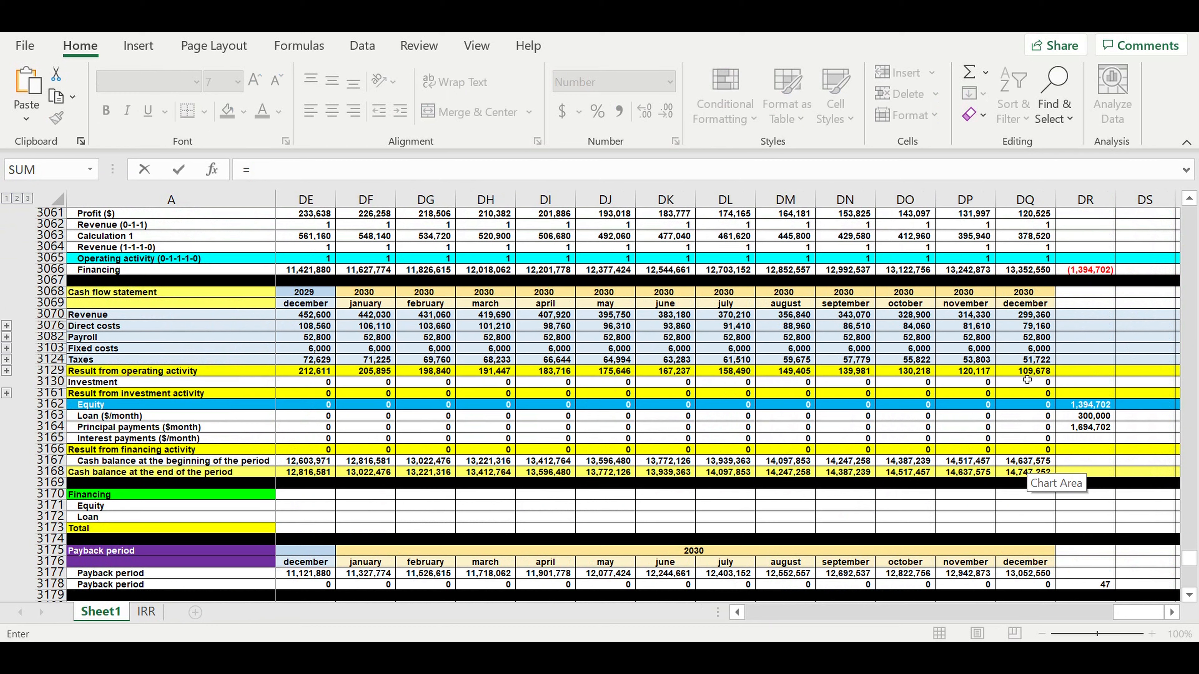
click(1014, 475)
key(Return)
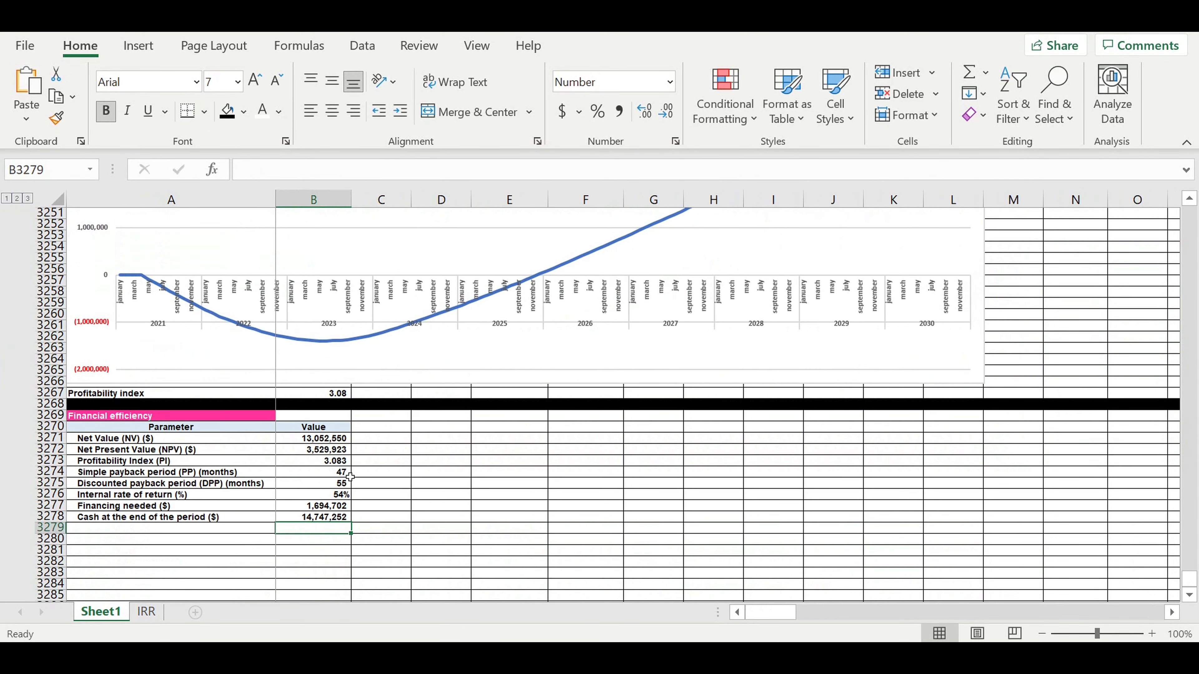
- Fill row 3279 black, then review the efficiency values and customer life cycle periods
click(56, 529)
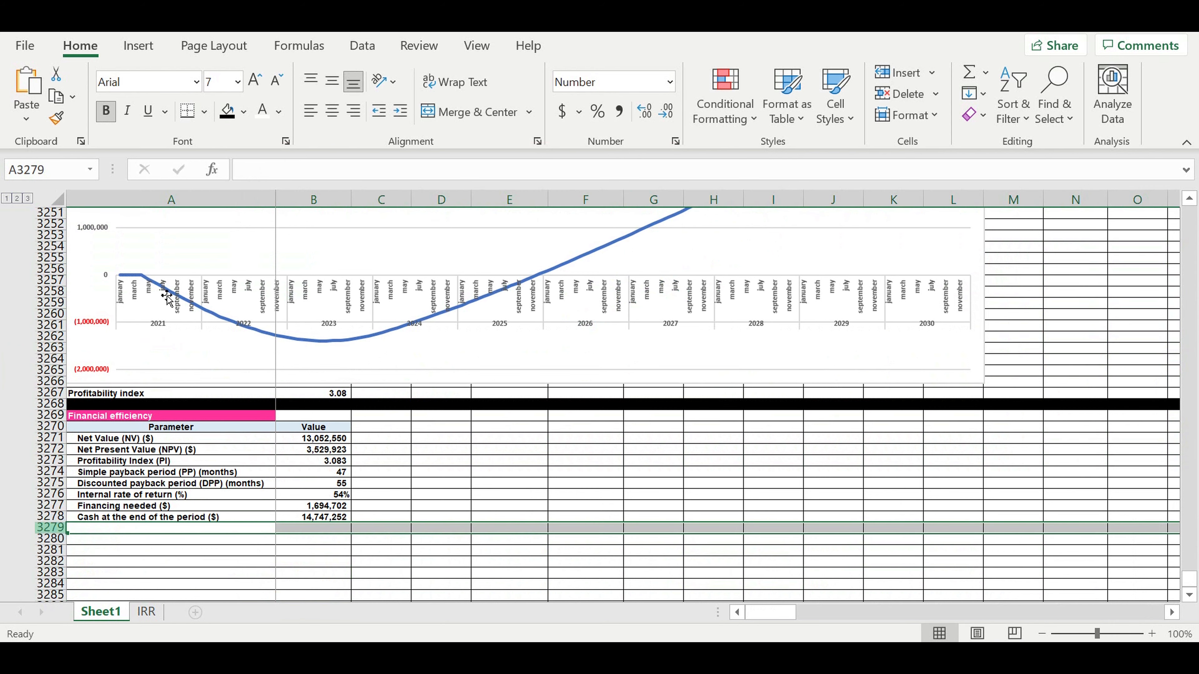
click(227, 111)
drag(245, 440, 302, 518)
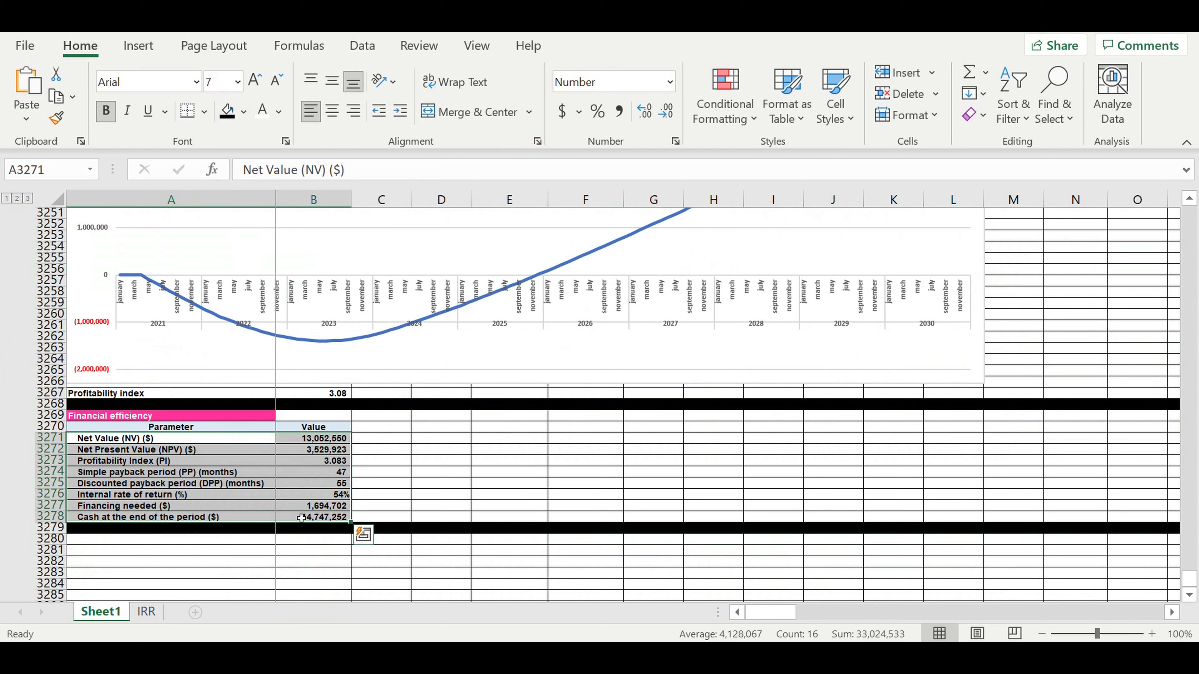
drag(1189, 576, 1191, 206)
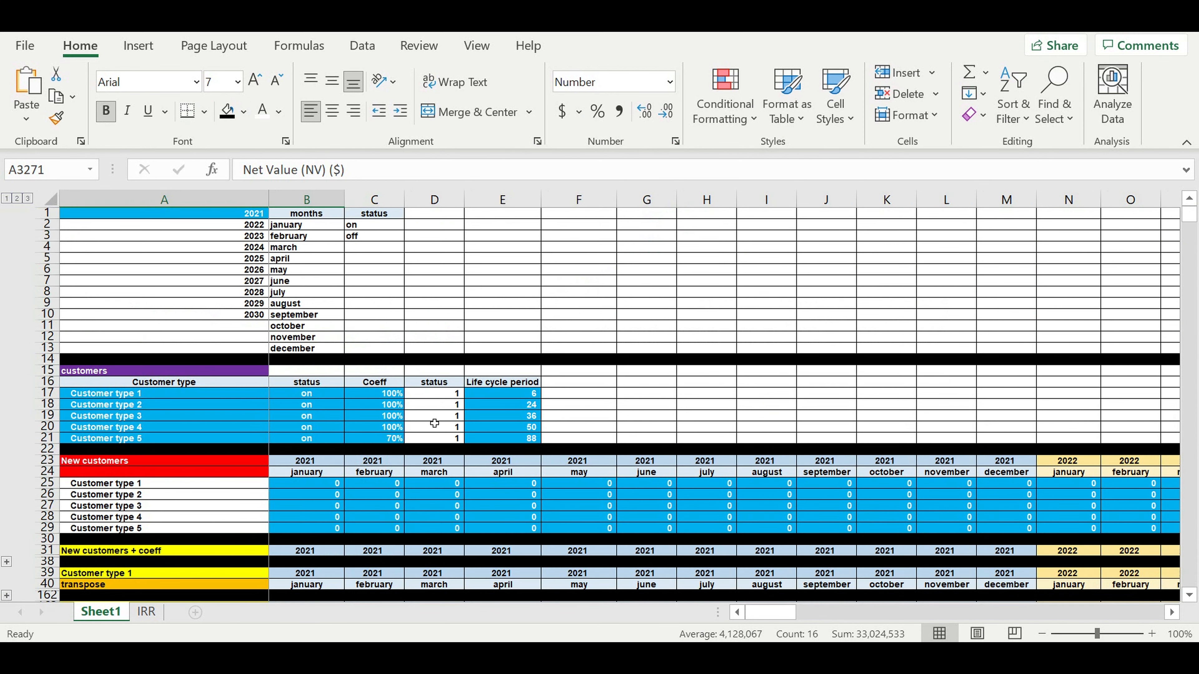
click(504, 395)
click(510, 428)
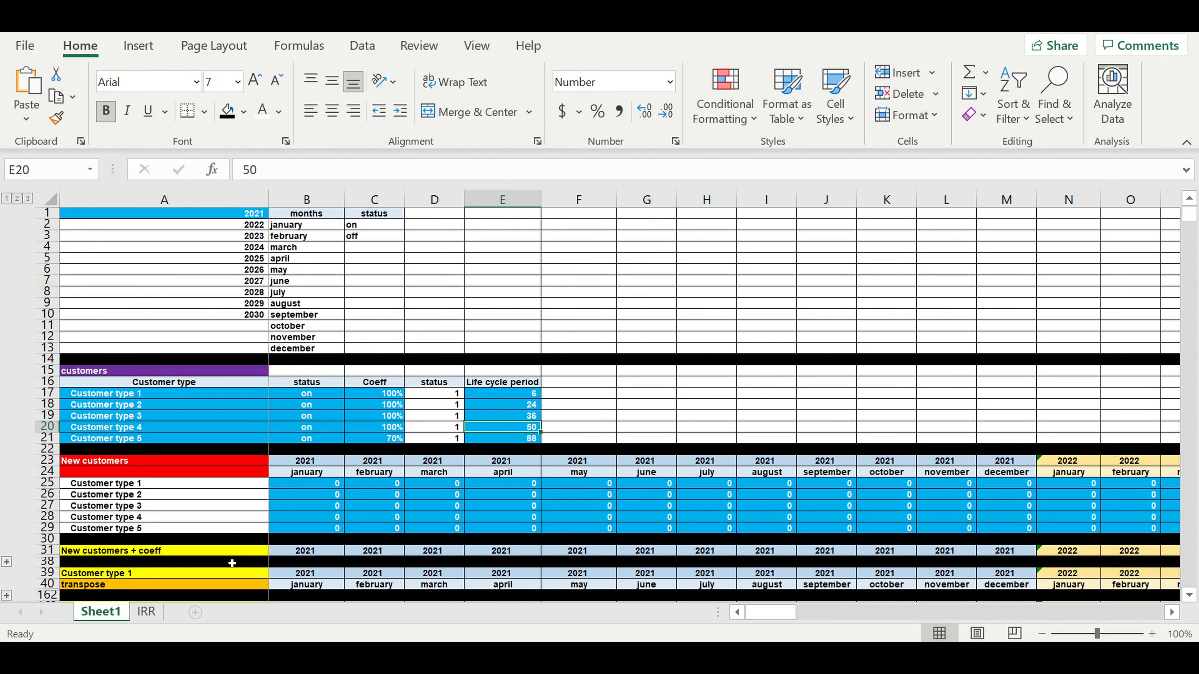
drag(496, 395, 517, 429)
- Scroll back down the model and add a new blank worksheet
scroll(557, 445, down, 5)
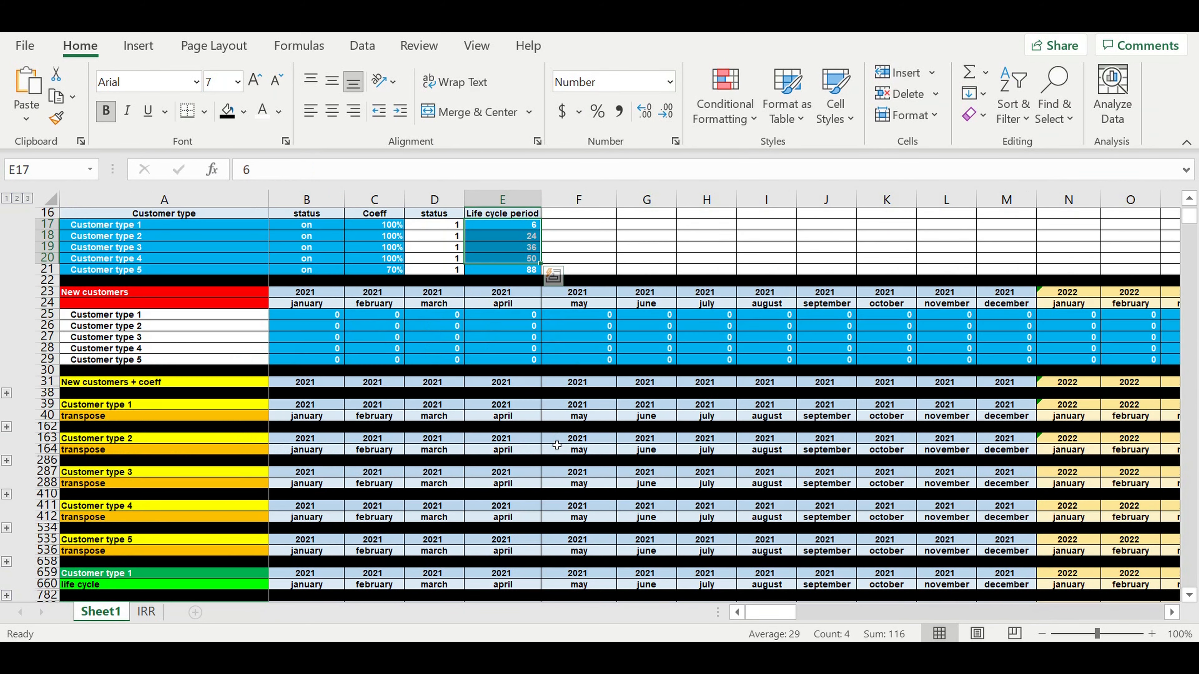
scroll(557, 445, down, 20)
scroll(555, 440, down, 6)
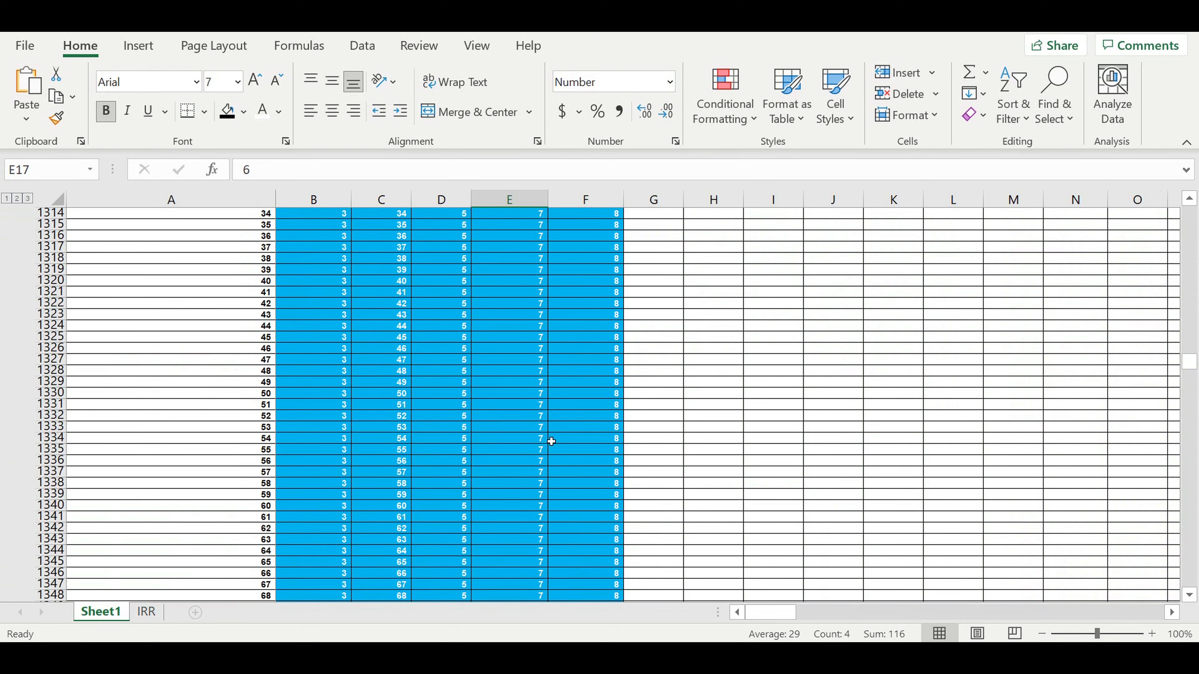
scroll(552, 441, down, 5)
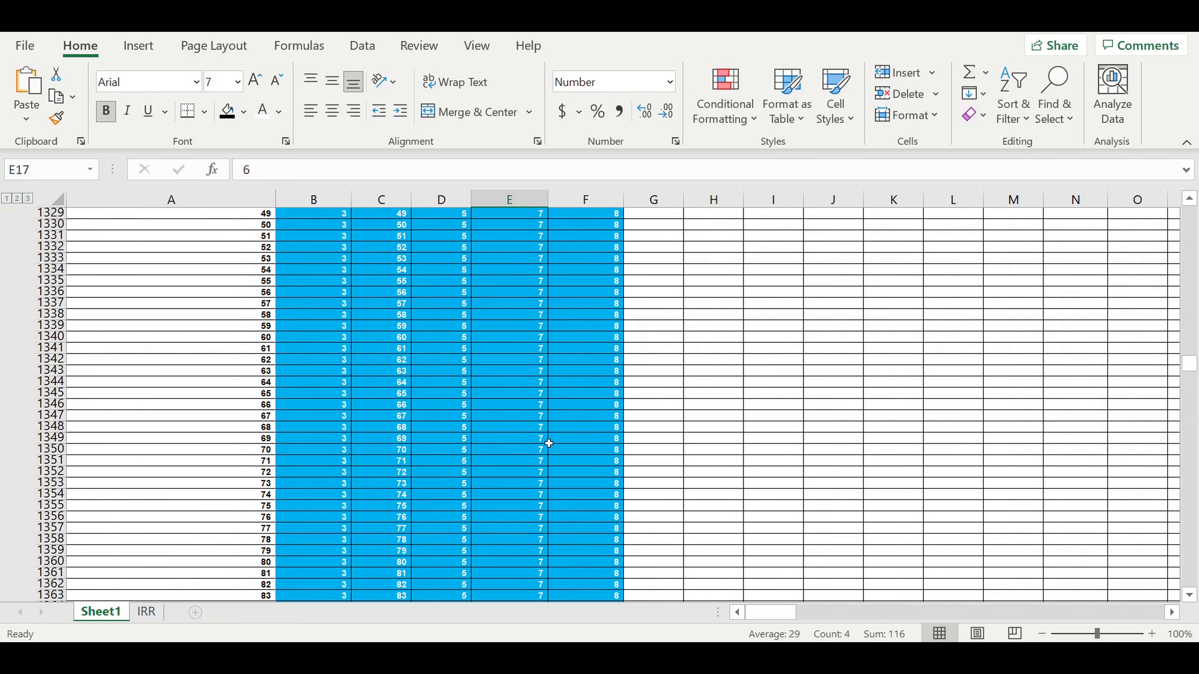
drag(1189, 366, 1189, 580)
scroll(424, 453, down, 2)
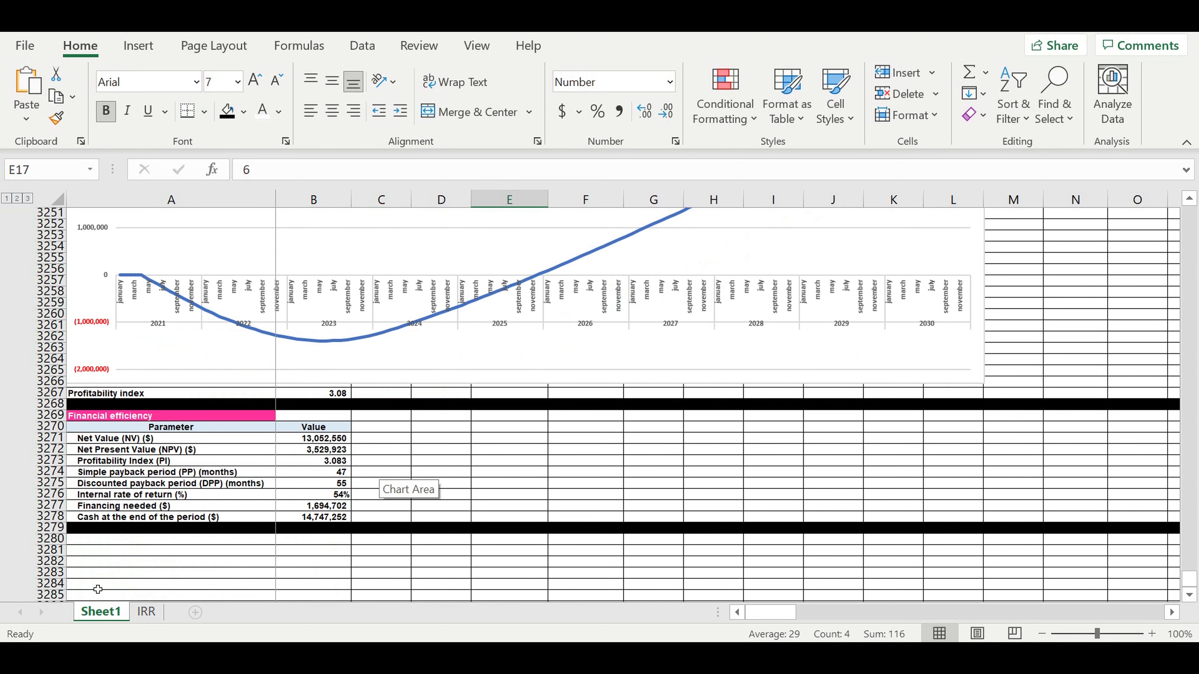
click(195, 613)
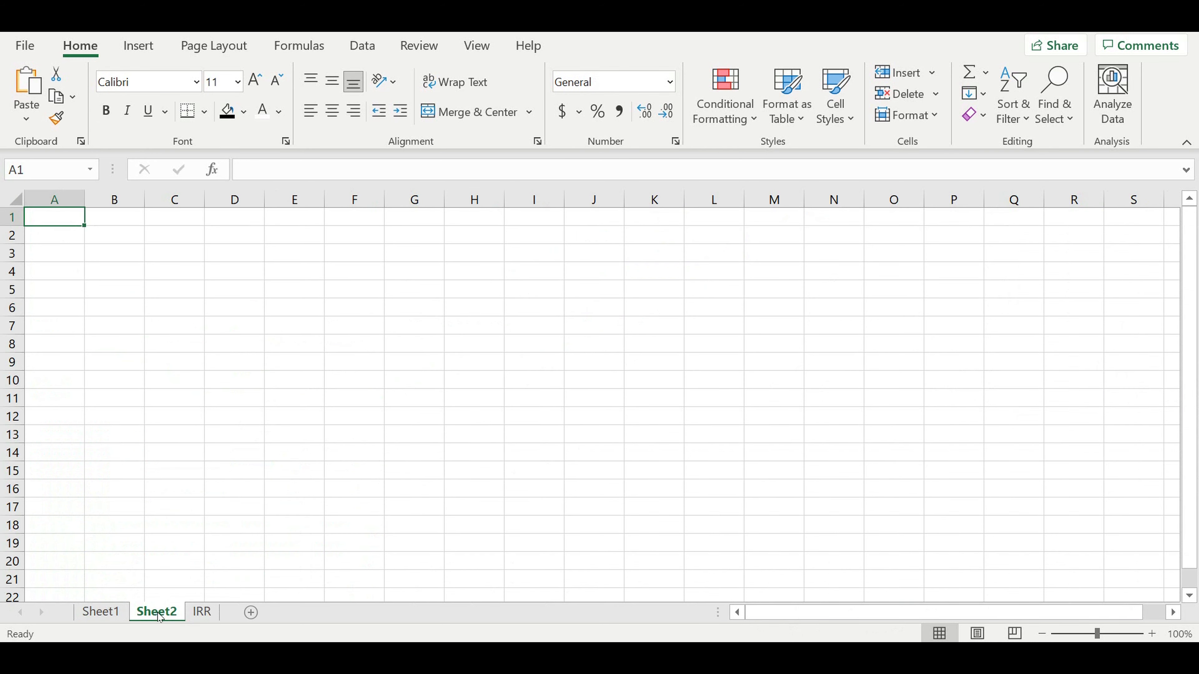
- Move the new sheet after IRR, name it SENS, and rename Sheet1 to MODEL
drag(155, 616, 213, 621)
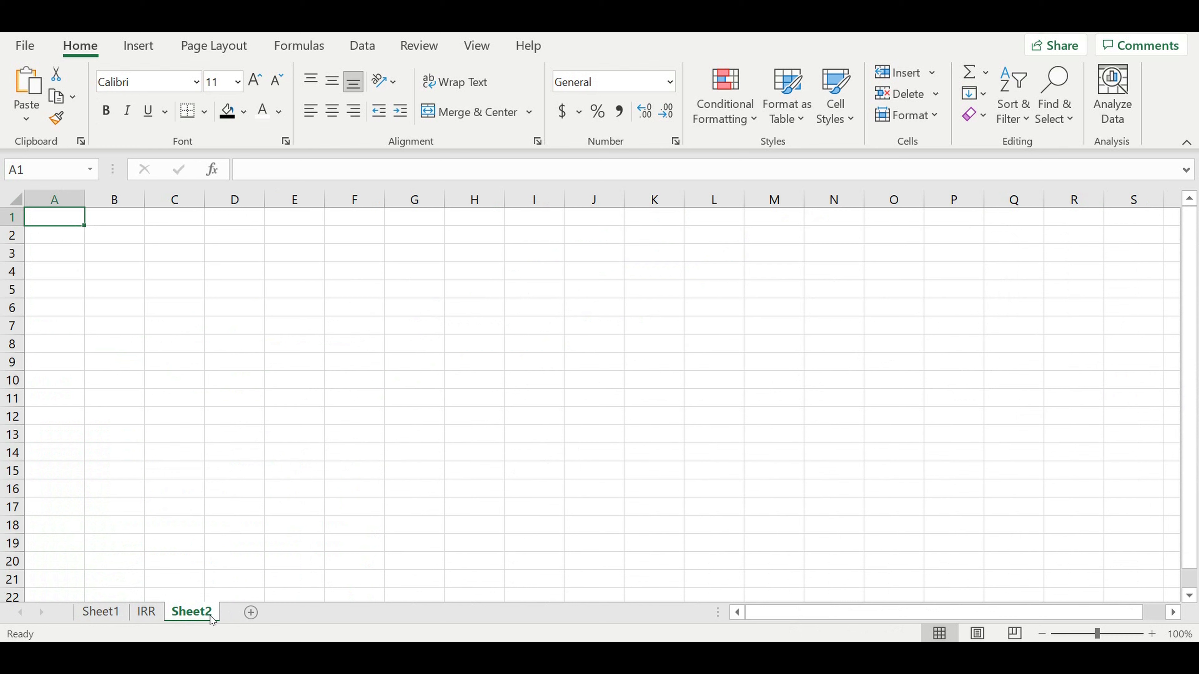
double_click(209, 613)
text(SENS)
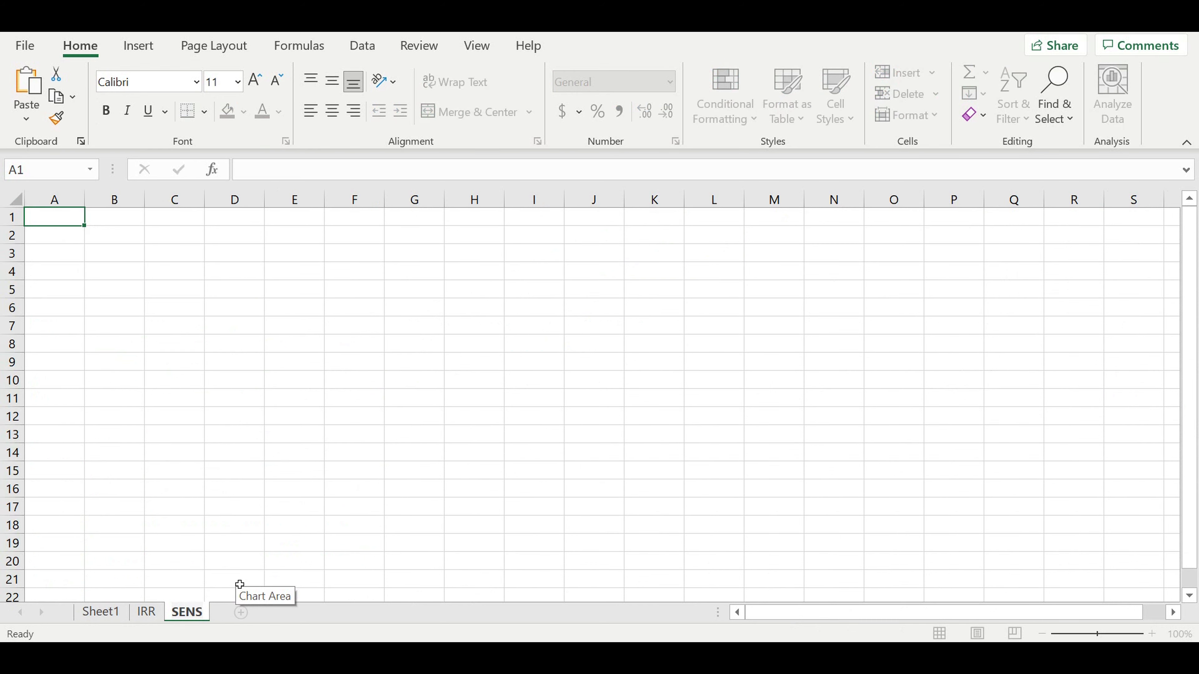
click(106, 612)
text(MODEL)
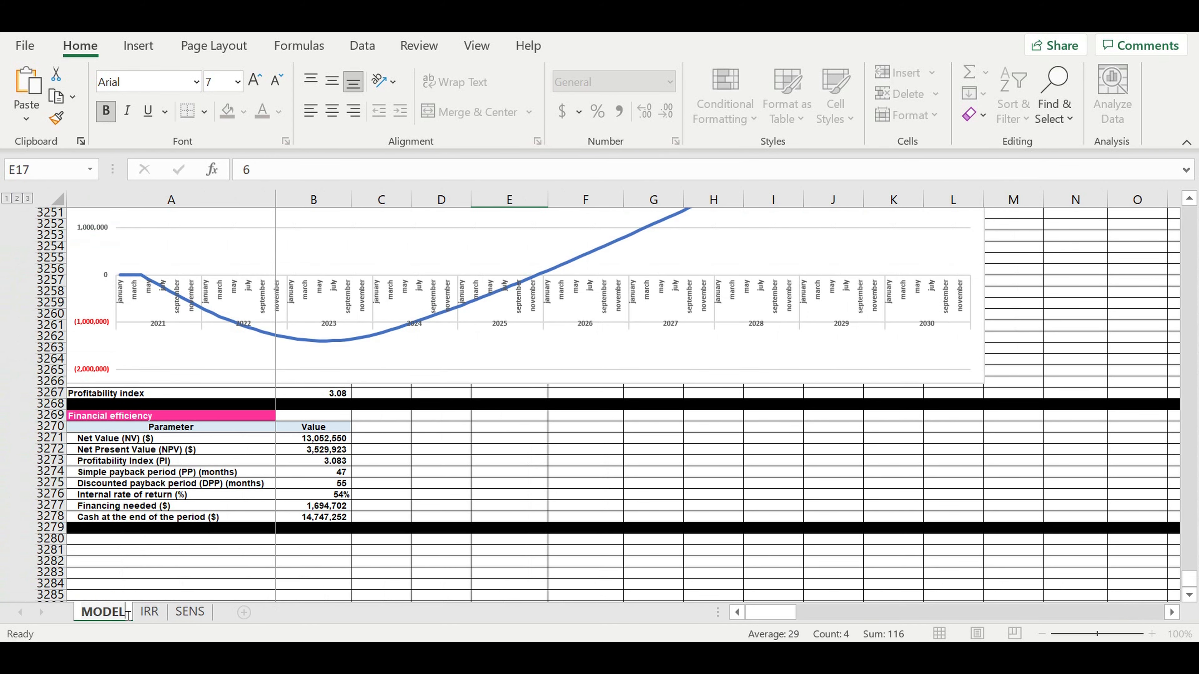
click(150, 616)
- Colour the MODEL, IRR and SENS tabs red, orange and green
click(109, 613)
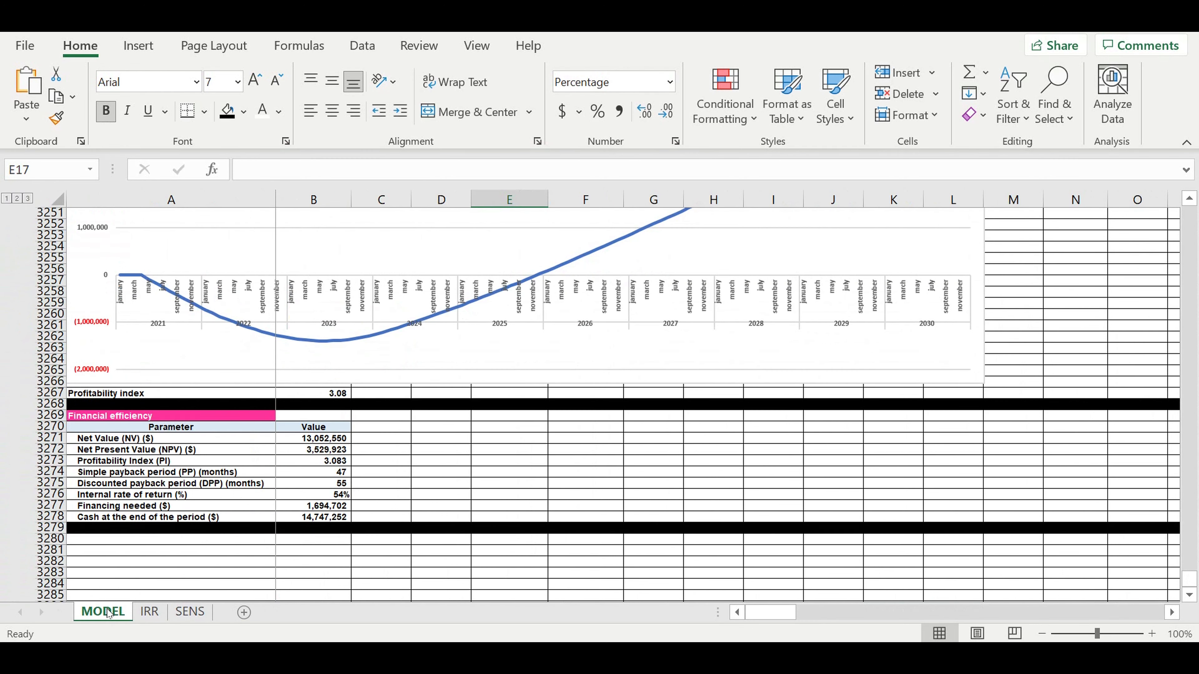
right_click(108, 613)
mouse_move(171, 511)
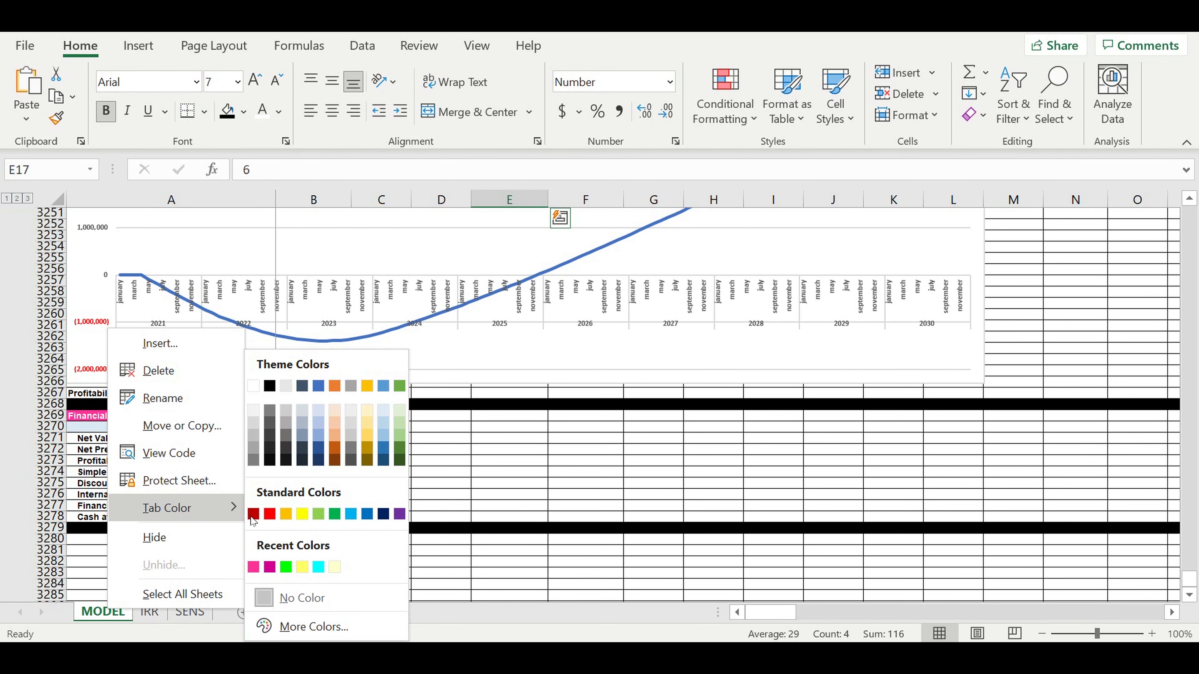
click(269, 514)
right_click(150, 612)
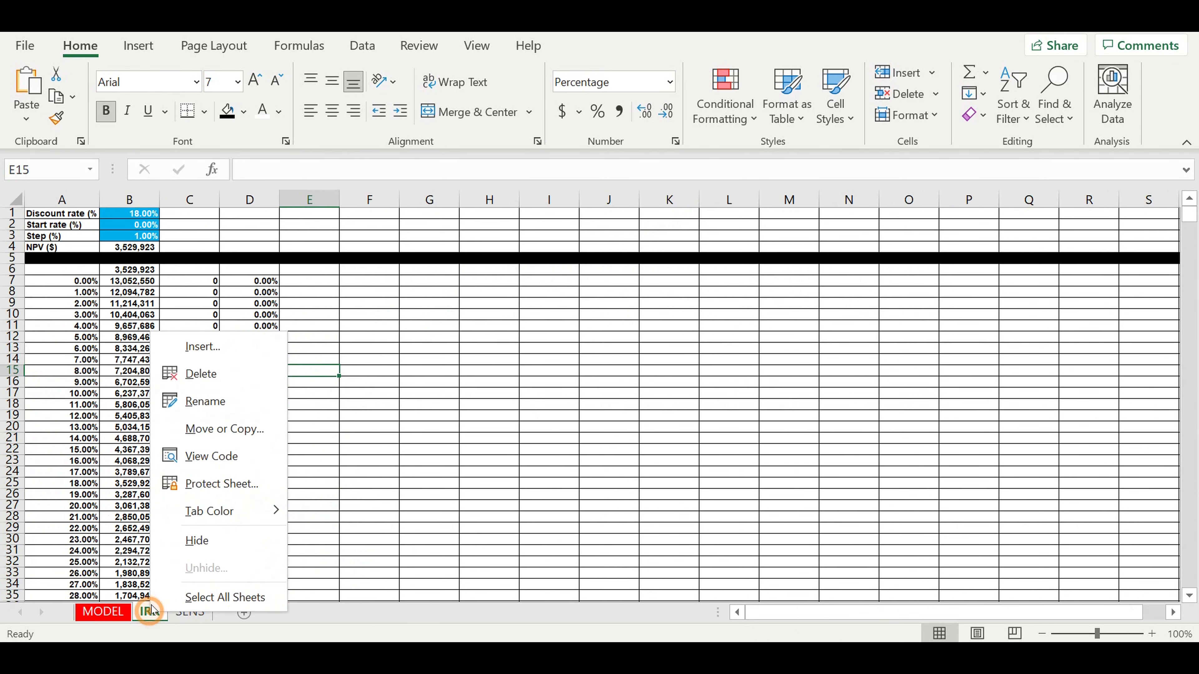
mouse_move(204, 513)
click(328, 516)
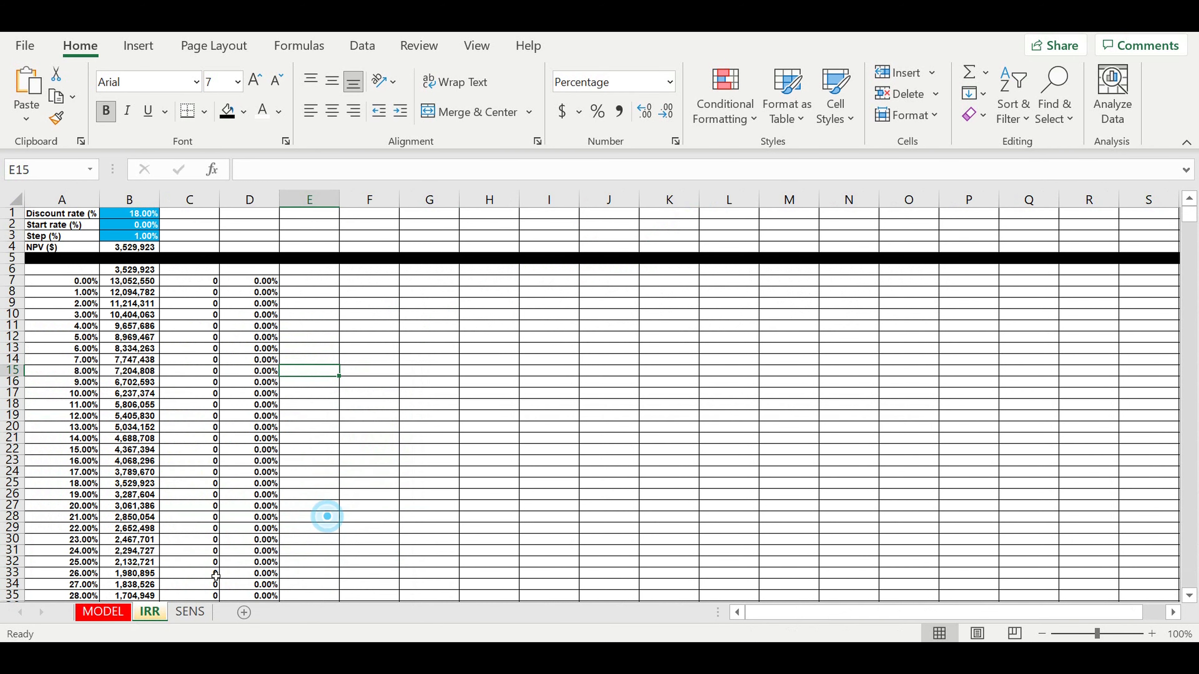
right_click(189, 612)
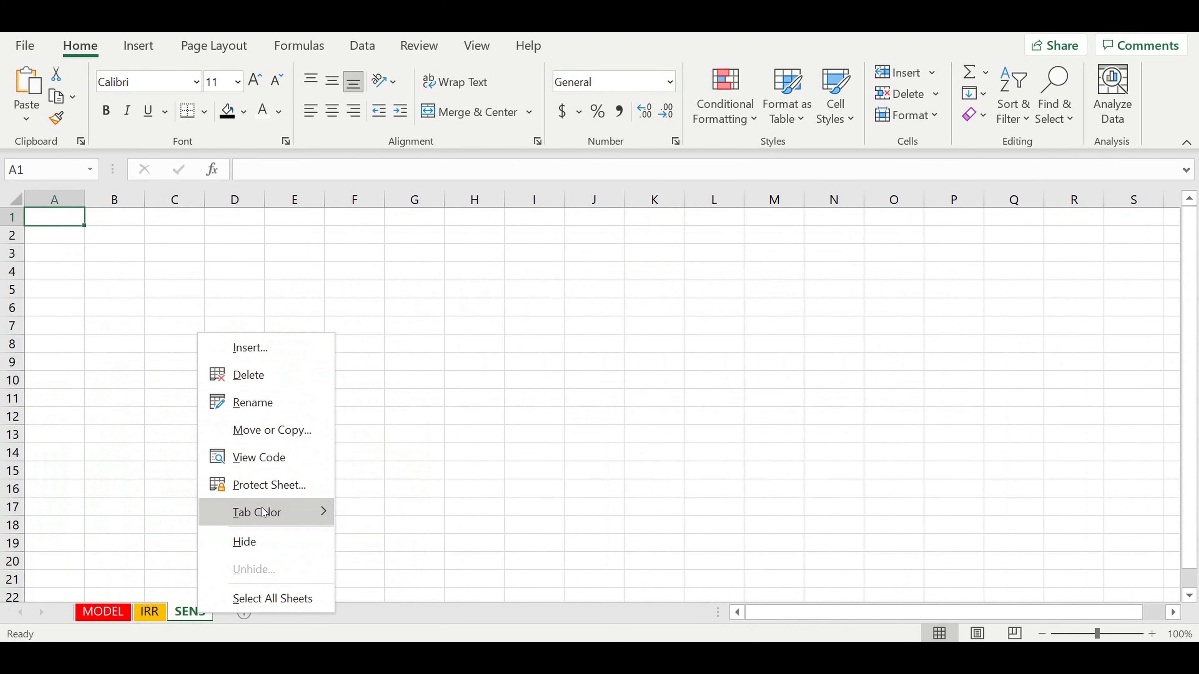
mouse_move(265, 512)
click(434, 511)
- Give the whole SENS sheet black cell borders and bold Arial font at size 7
click(380, 470)
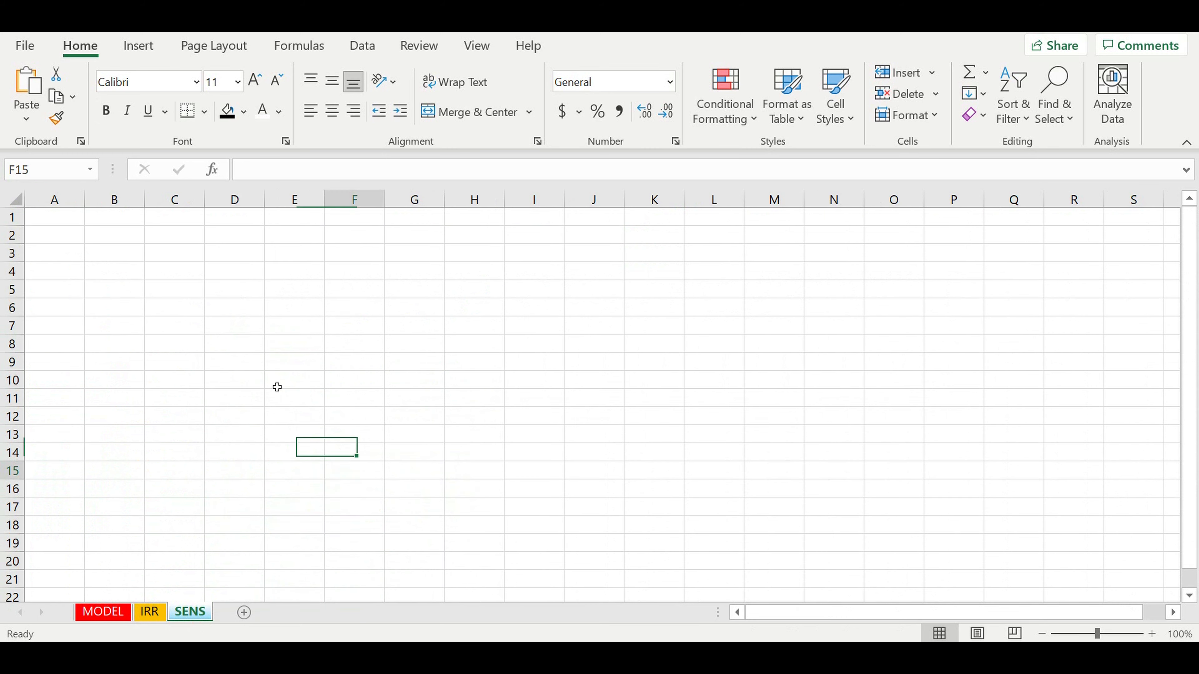
click(14, 198)
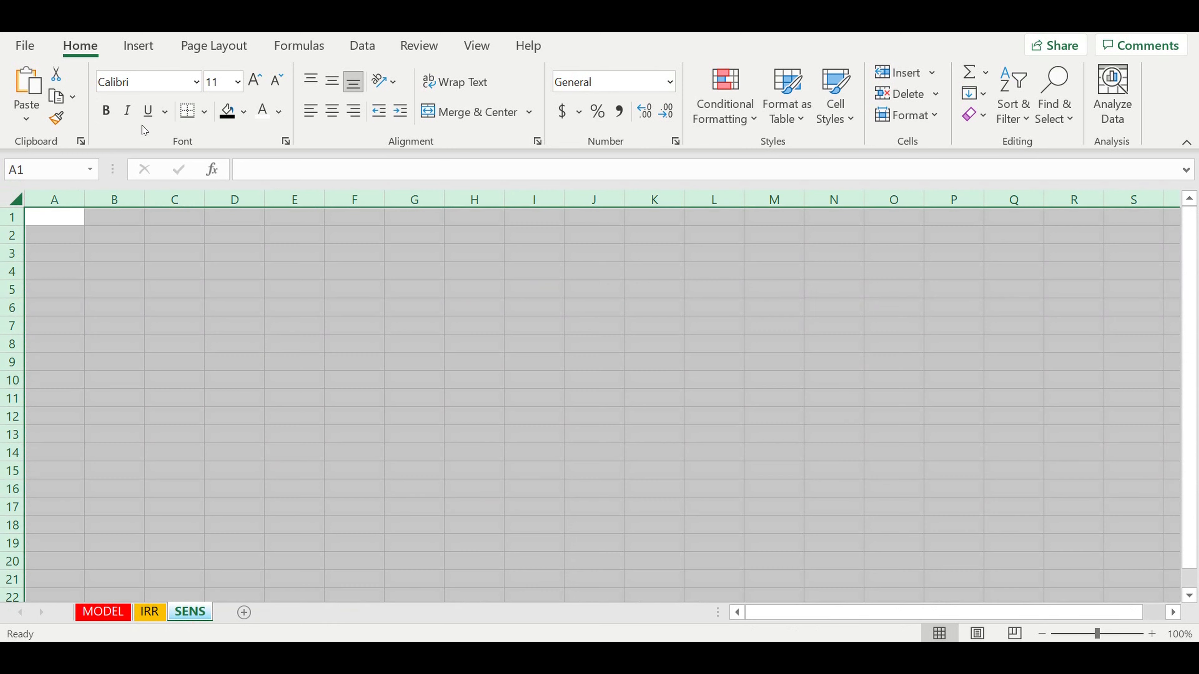
click(207, 112)
click(243, 298)
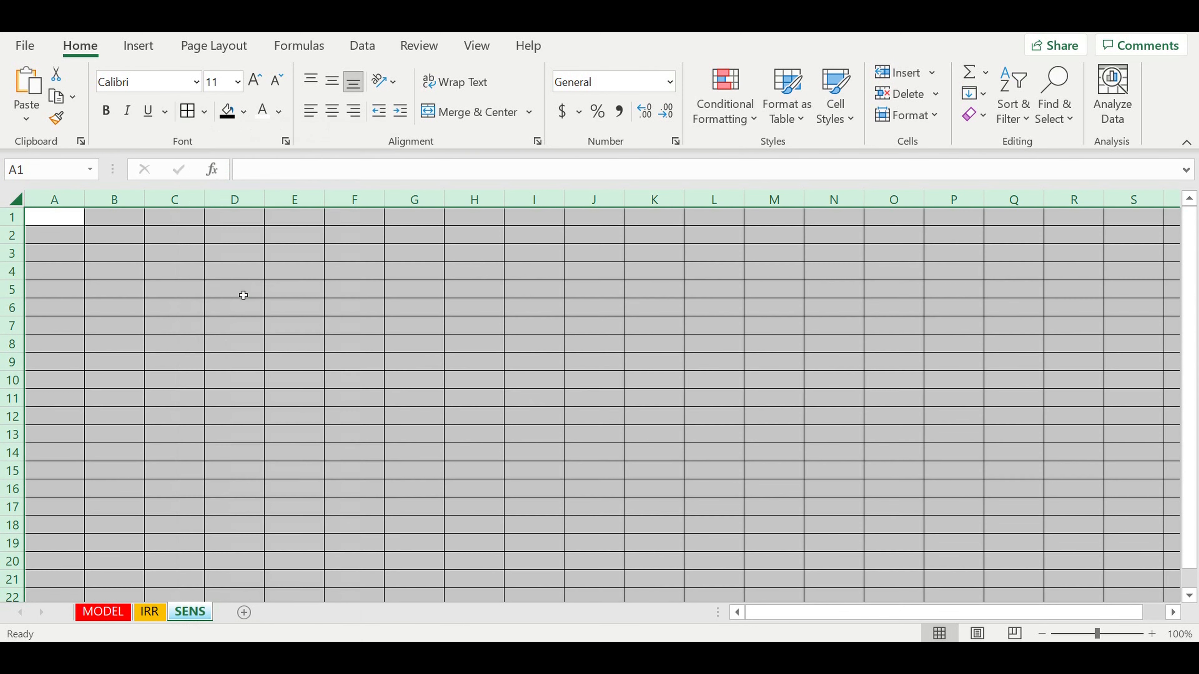
click(105, 111)
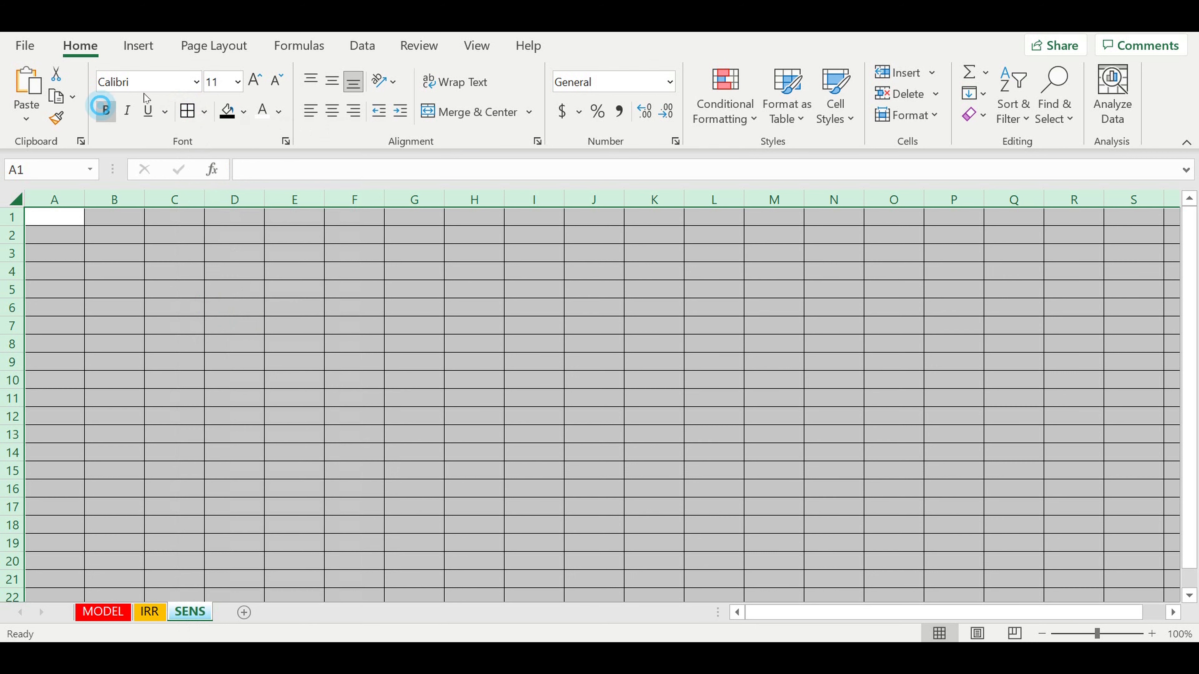
click(226, 88)
text(7)
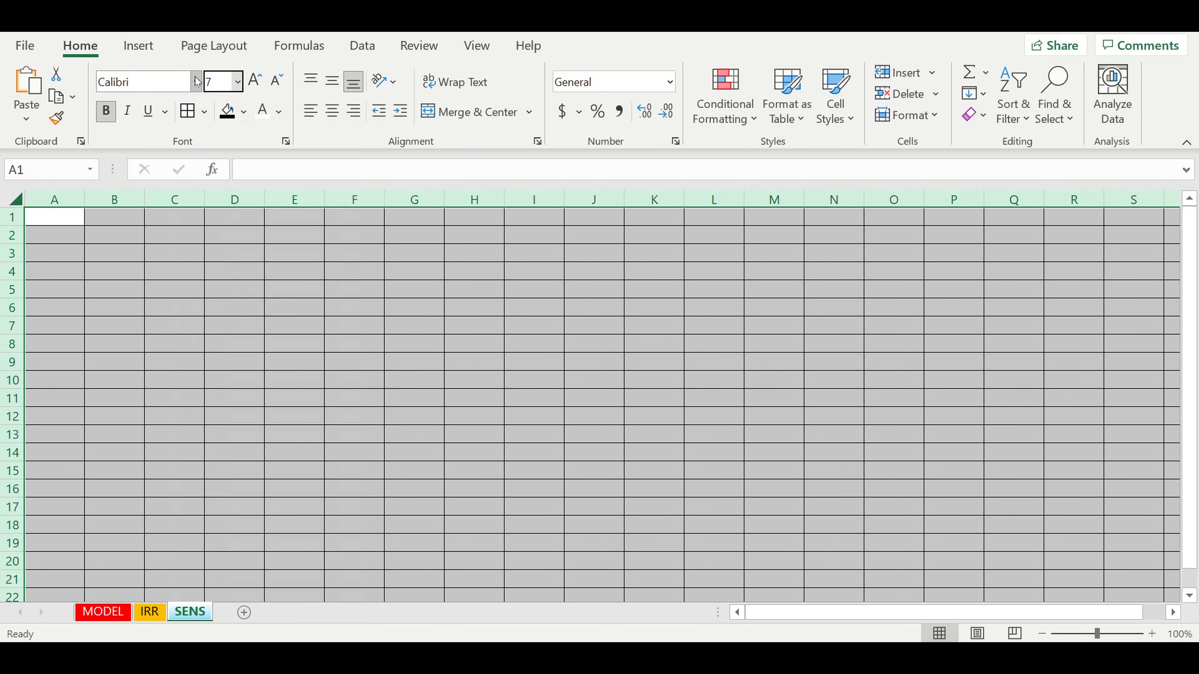
key(Return)
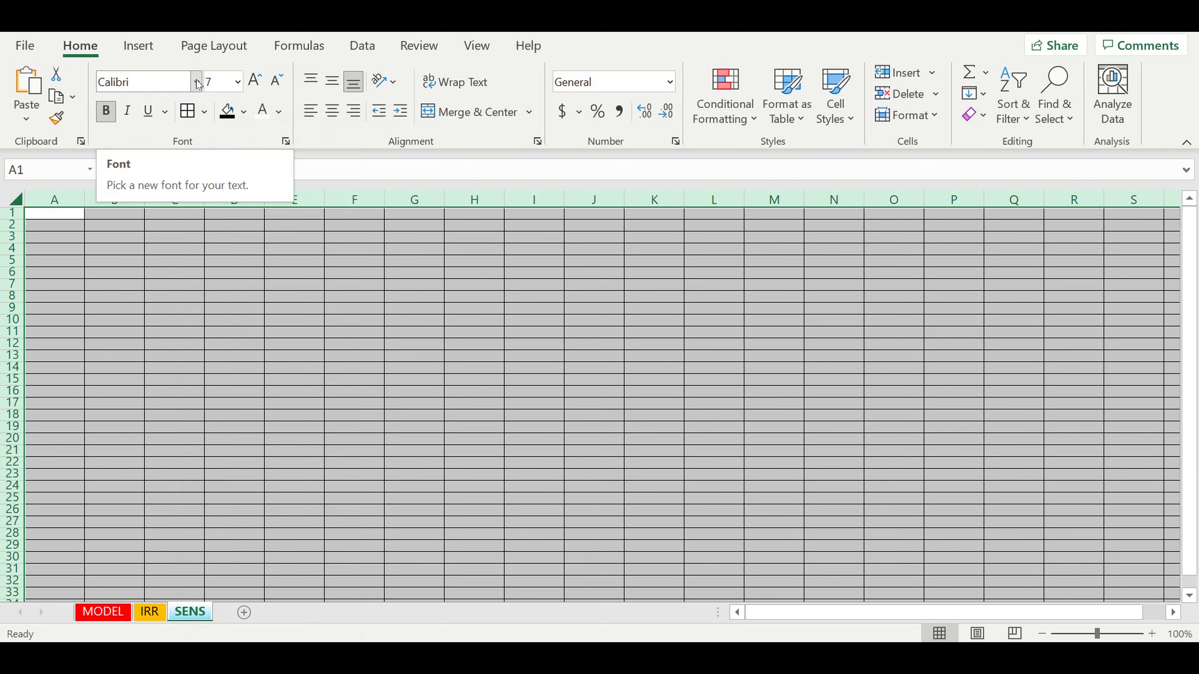
click(195, 83)
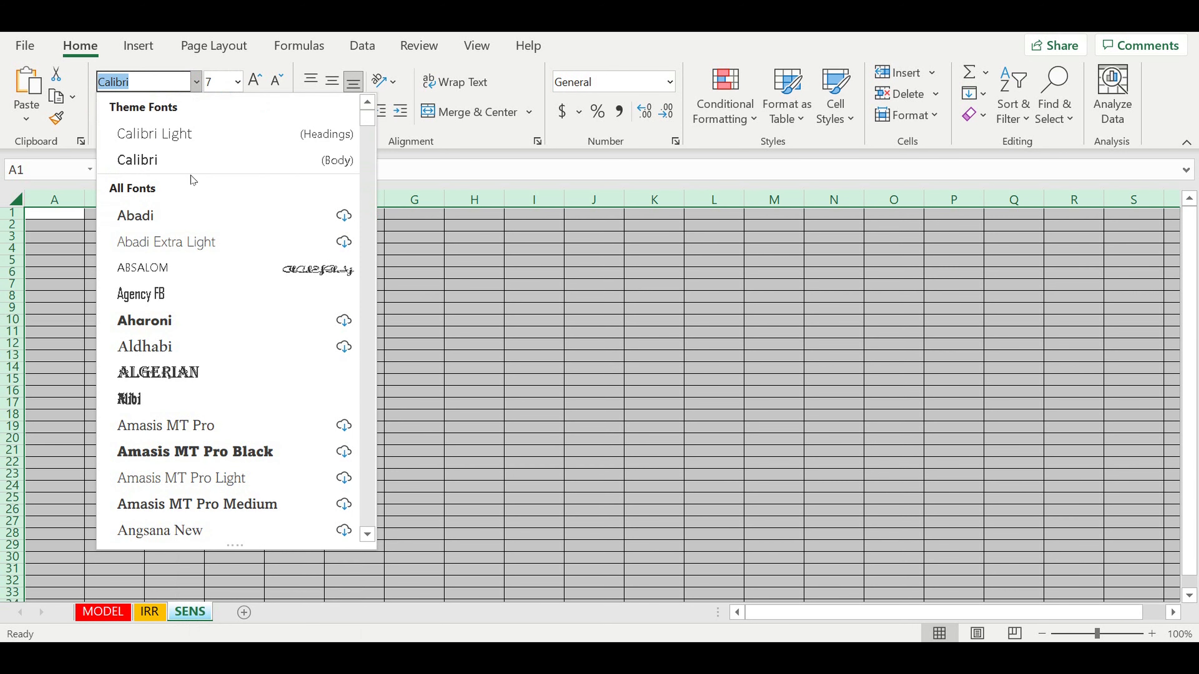
text(Arial)
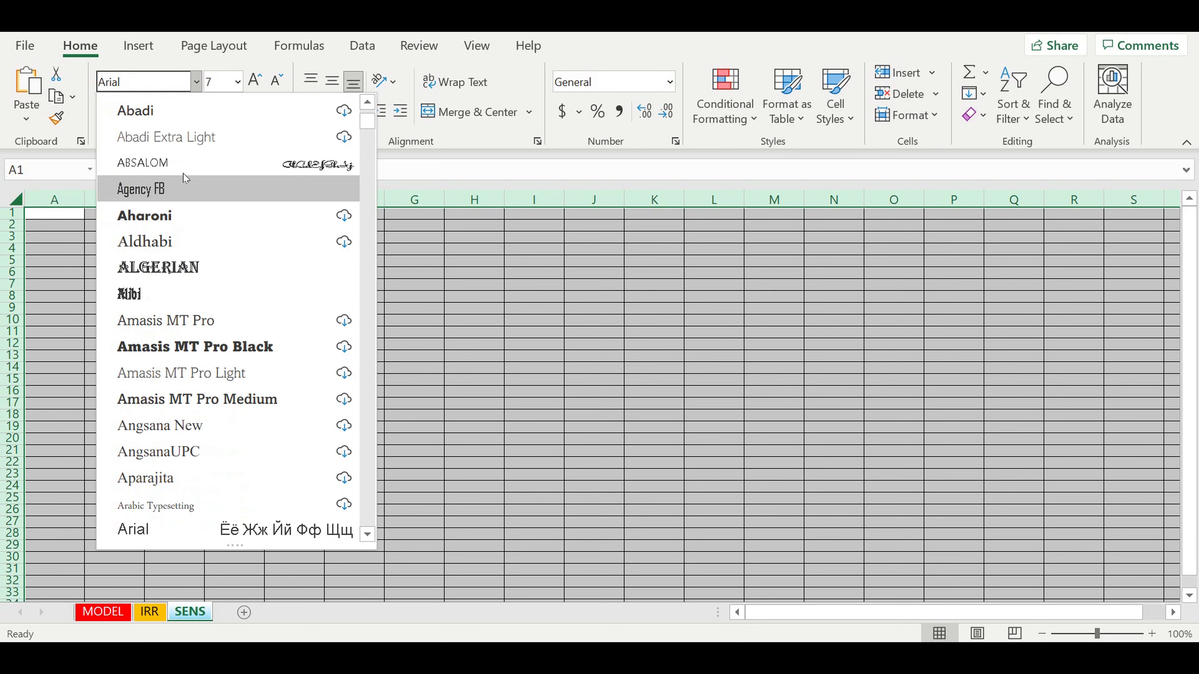
click(166, 528)
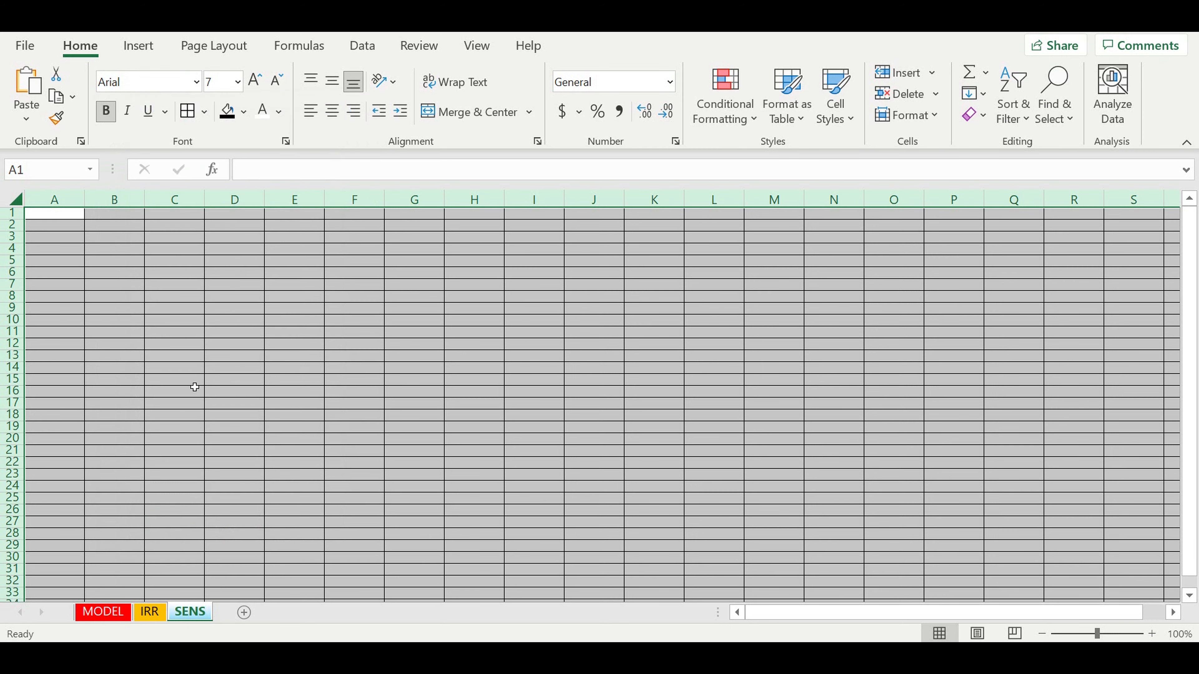
- Format SENS as Number with 0 decimals, thousands separator and red parenthesised negatives
right_click(114, 244)
click(185, 485)
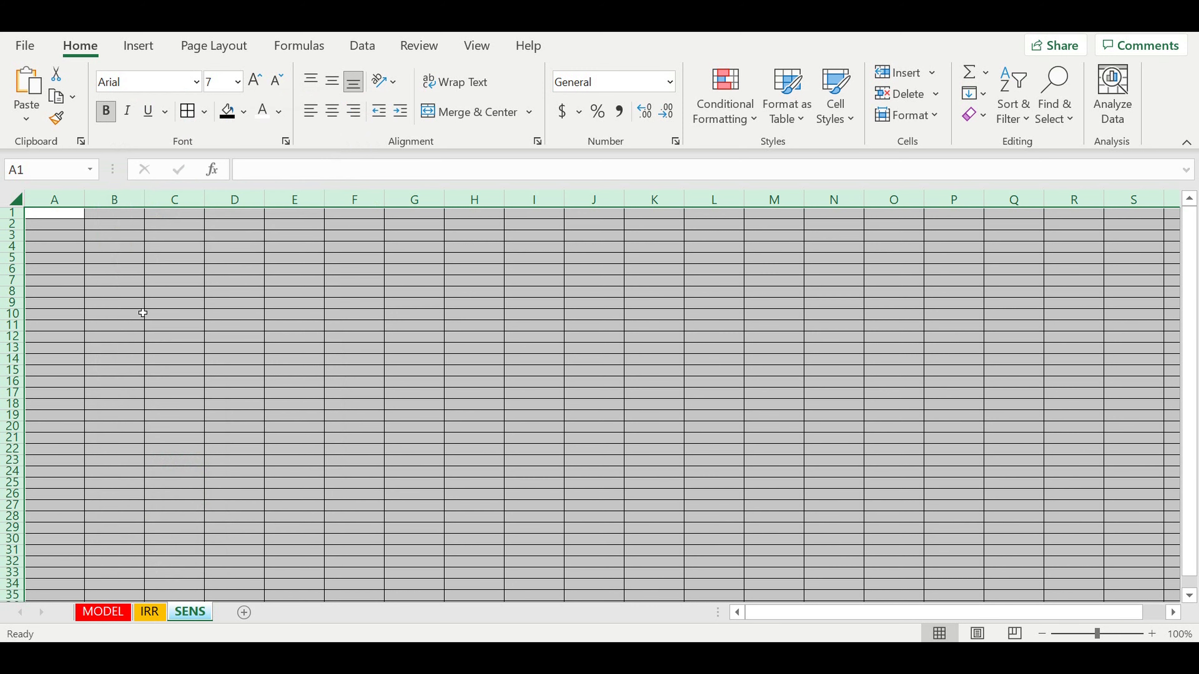
click(36, 260)
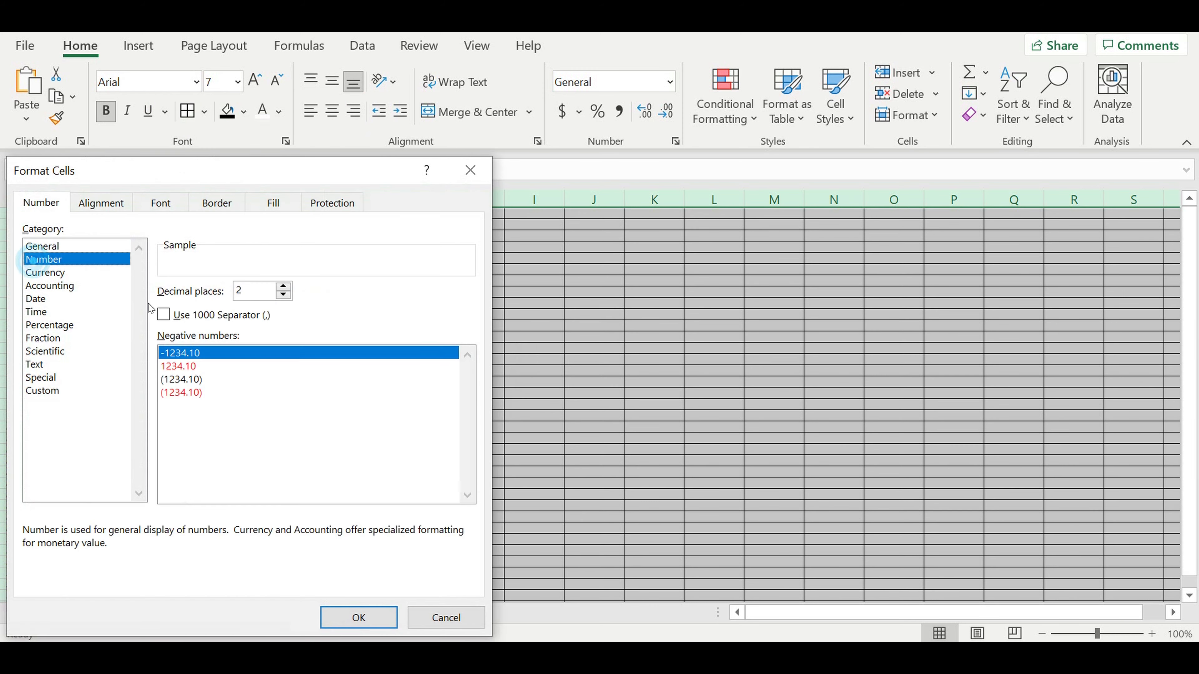
click(284, 295)
click(283, 294)
click(163, 314)
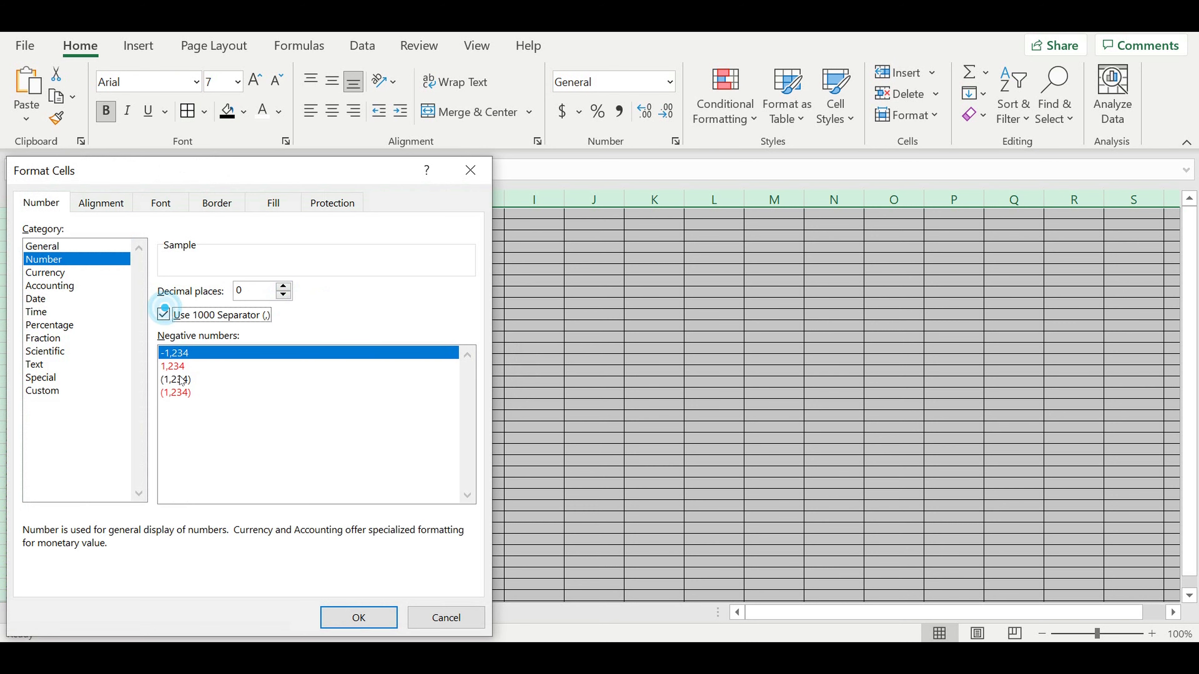
click(178, 394)
click(357, 617)
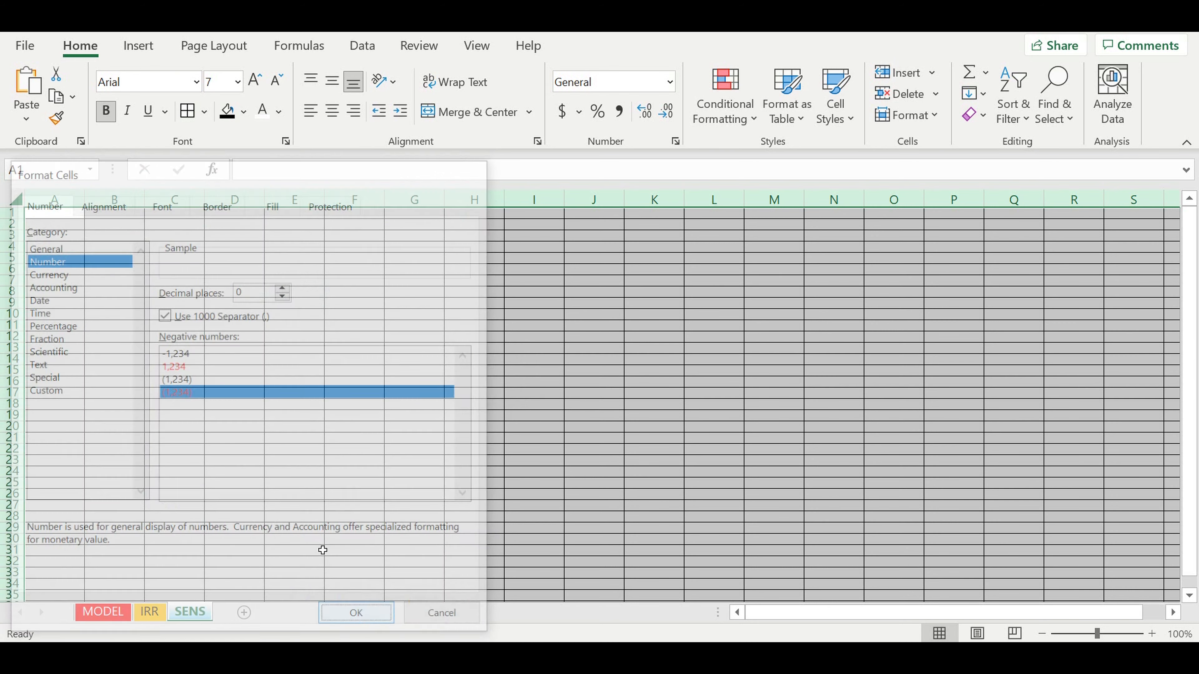
- Freeze column A, widen it to 18.91, then select MODEL's Financial efficiency table
click(53, 199)
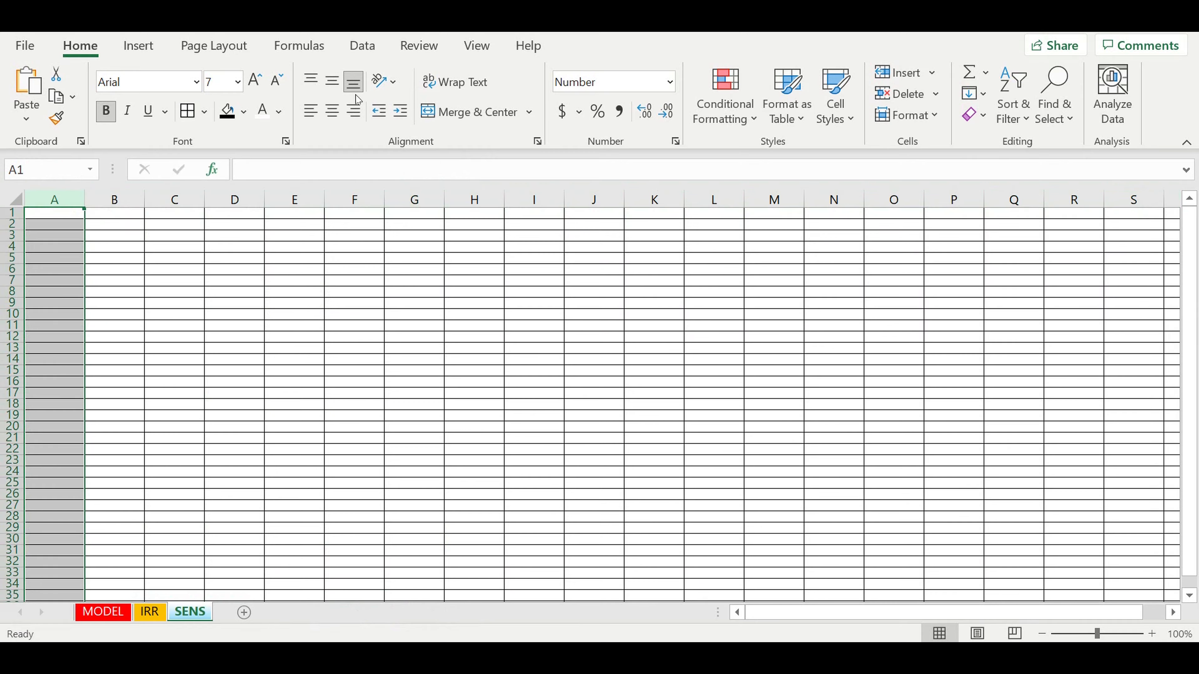
click(482, 45)
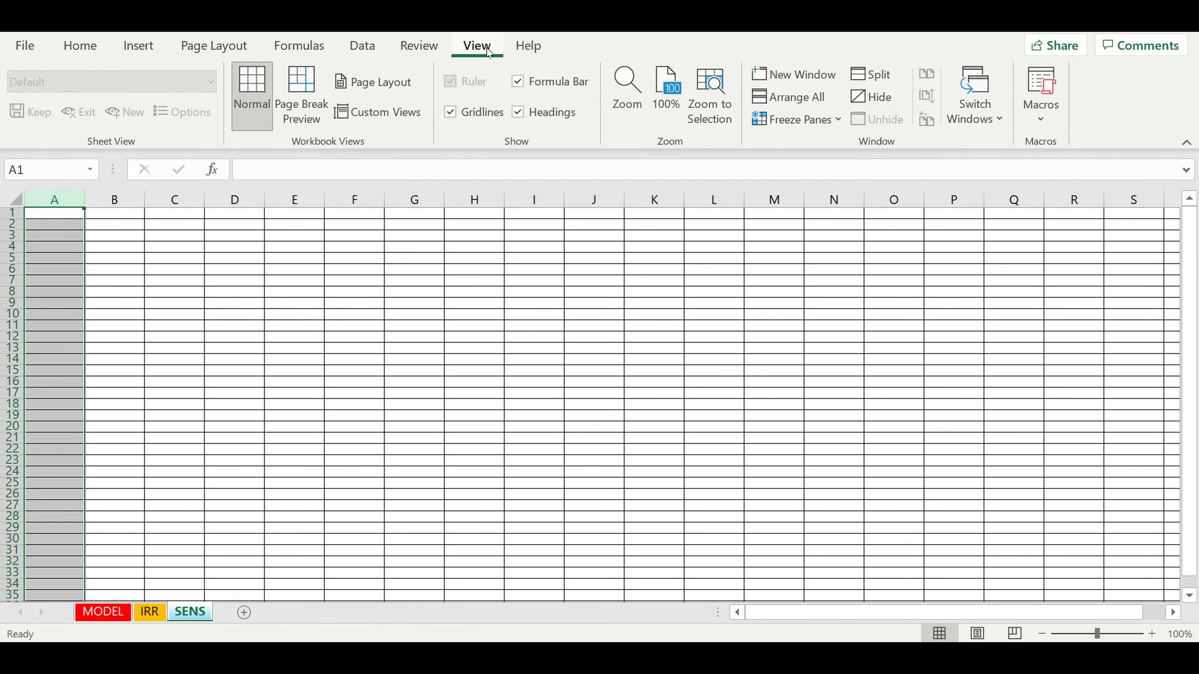
click(833, 121)
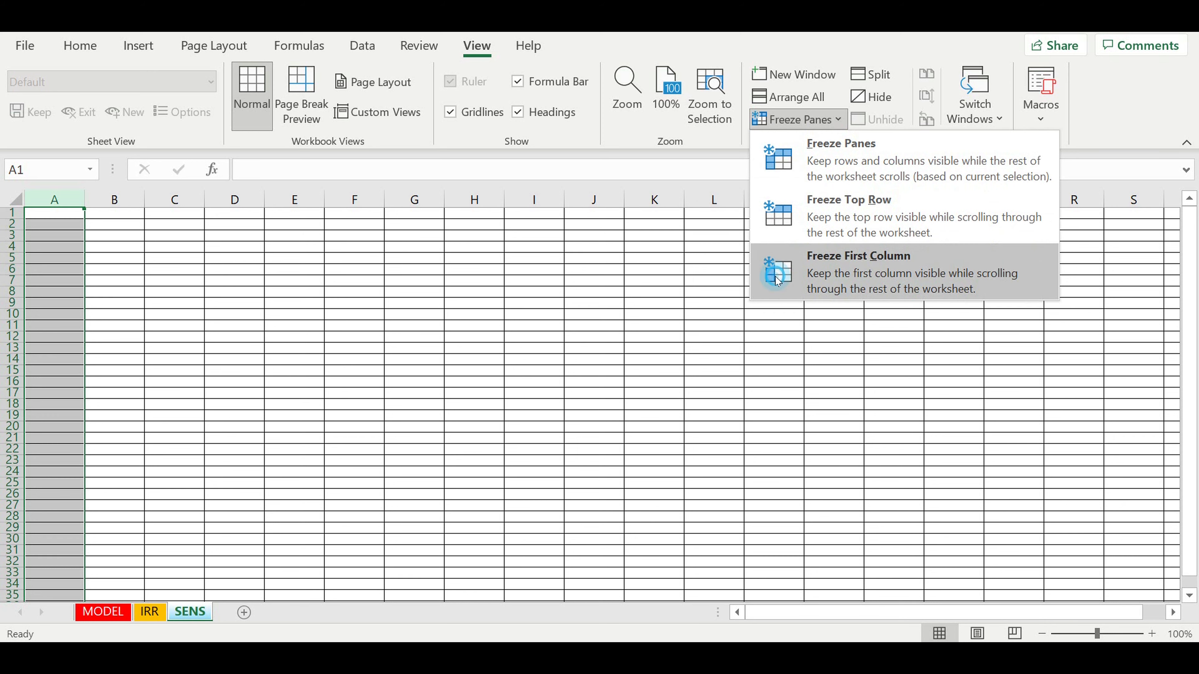
click(858, 264)
click(346, 306)
drag(85, 200, 152, 214)
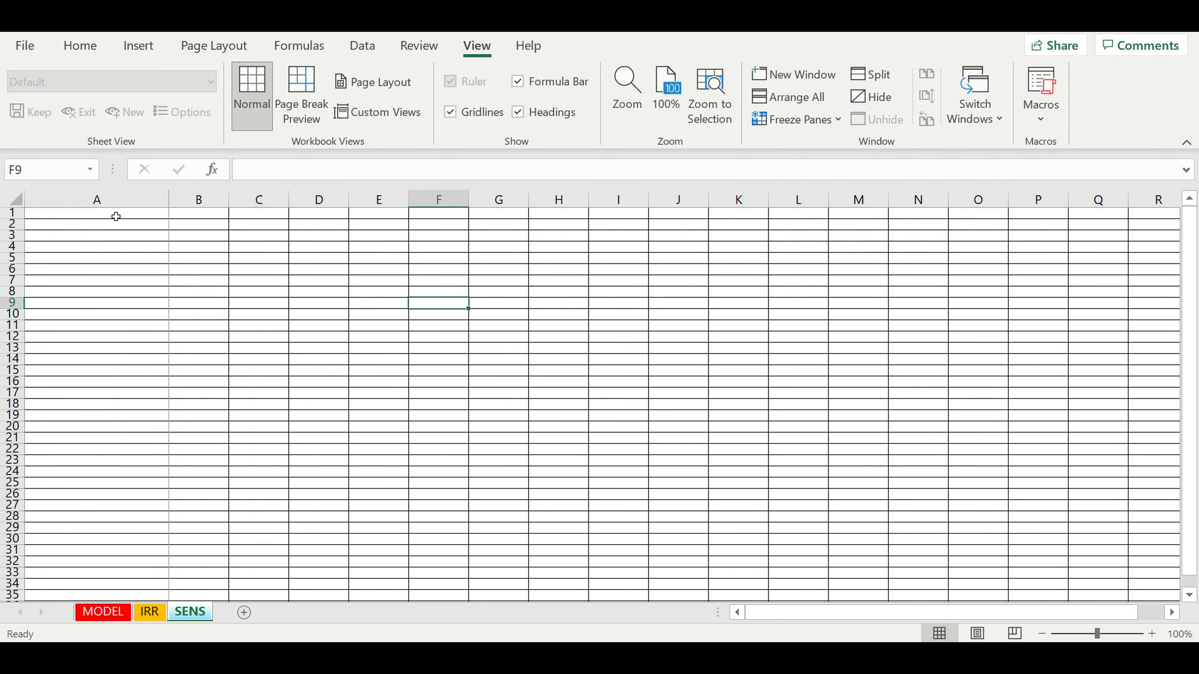
click(116, 215)
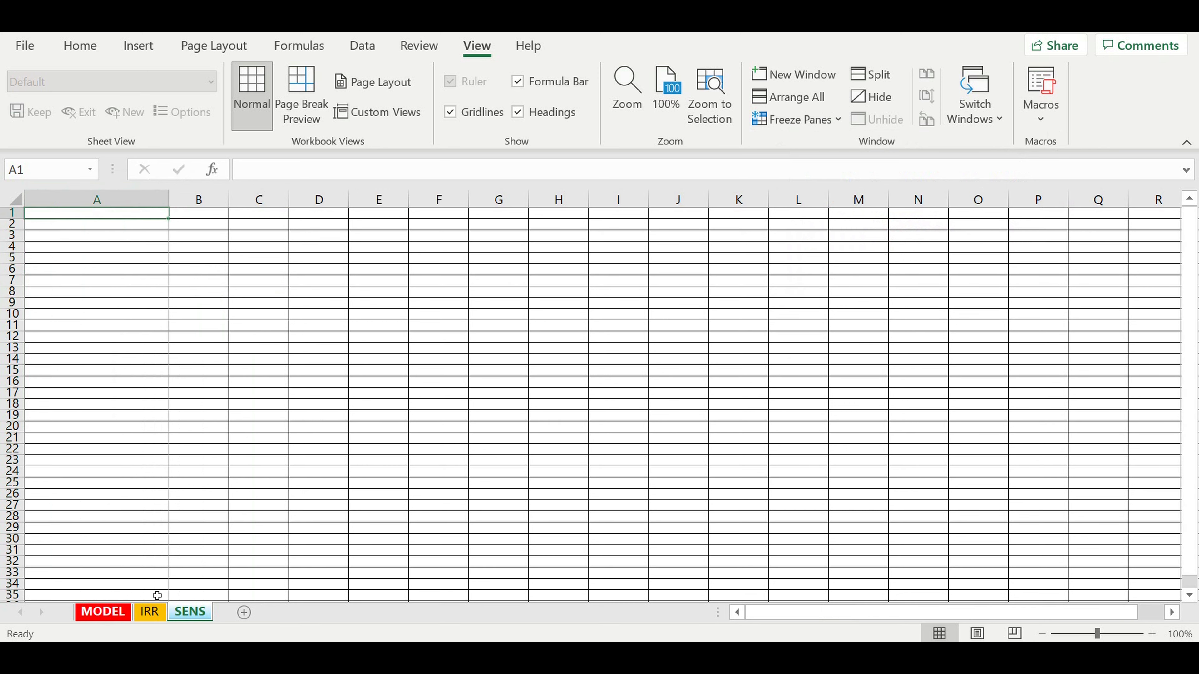
click(104, 613)
drag(233, 415, 316, 521)
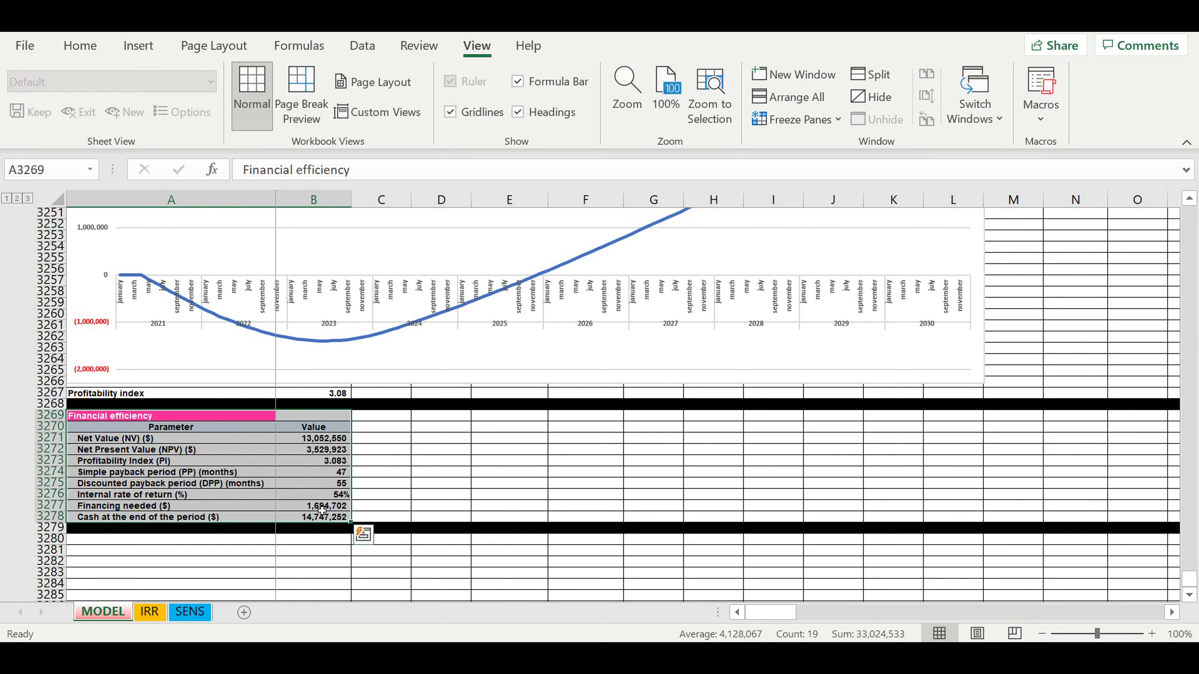
- Paste the table onto SENS and link B3:B10 to MODEL, starting =MODEL!B3271
key(ctrl+c)
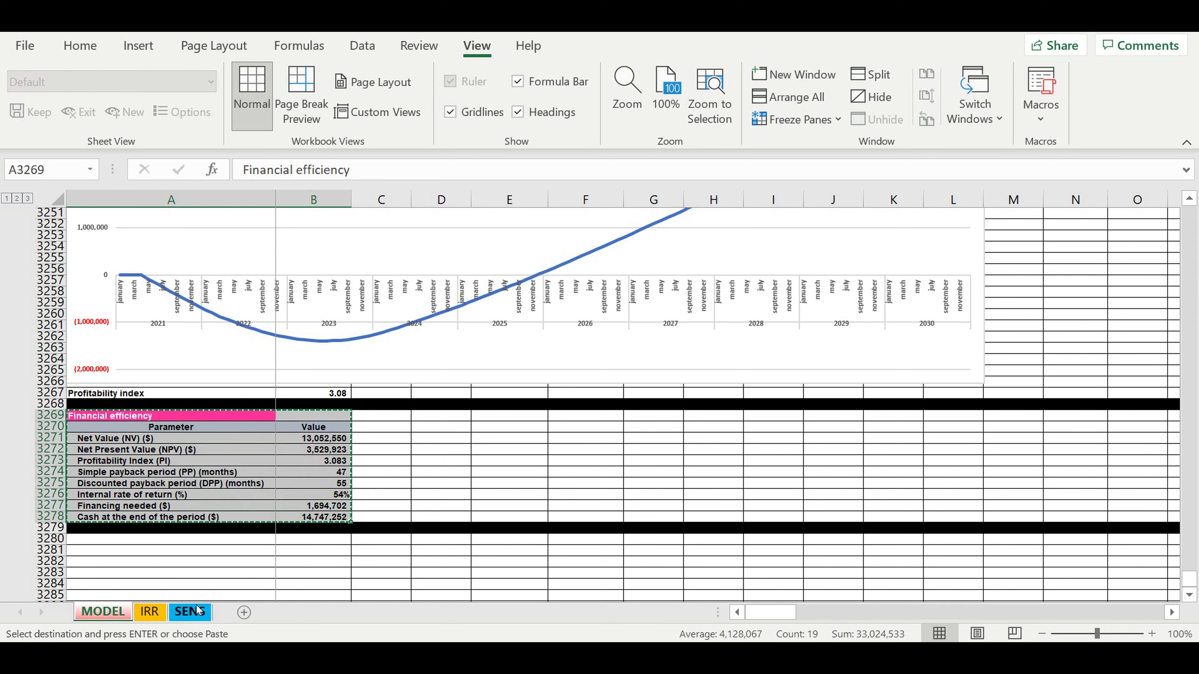
click(198, 611)
key(ctrl+v)
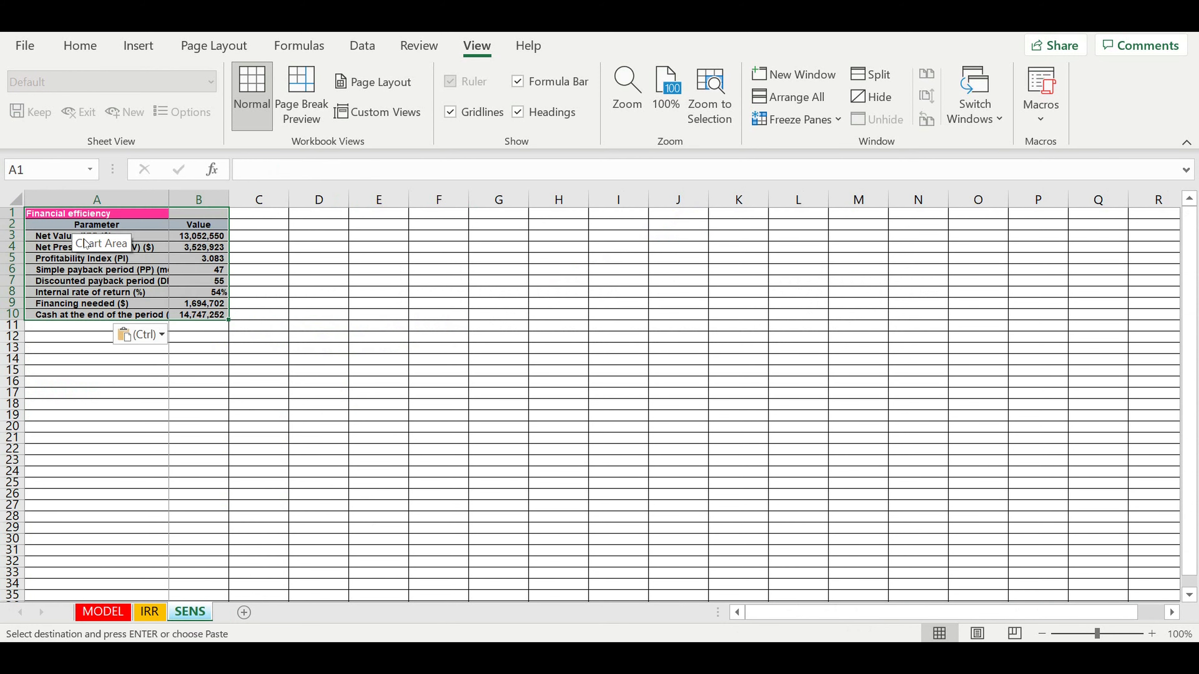
click(217, 236)
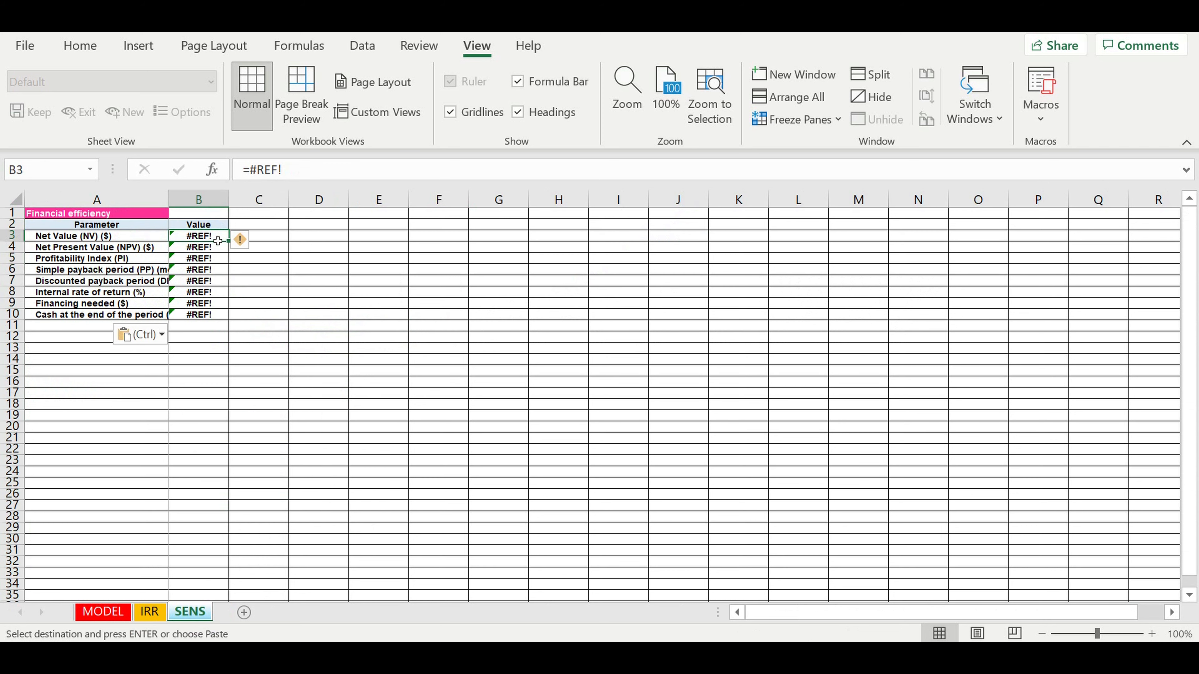
text(=)
click(103, 613)
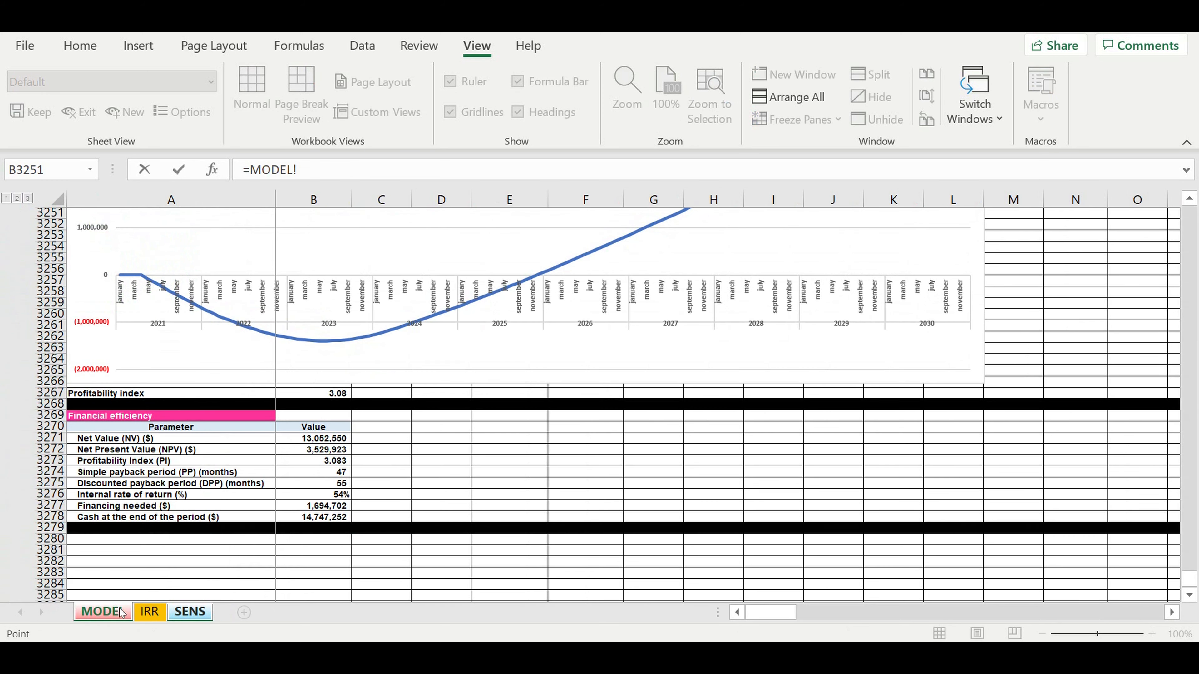
click(303, 440)
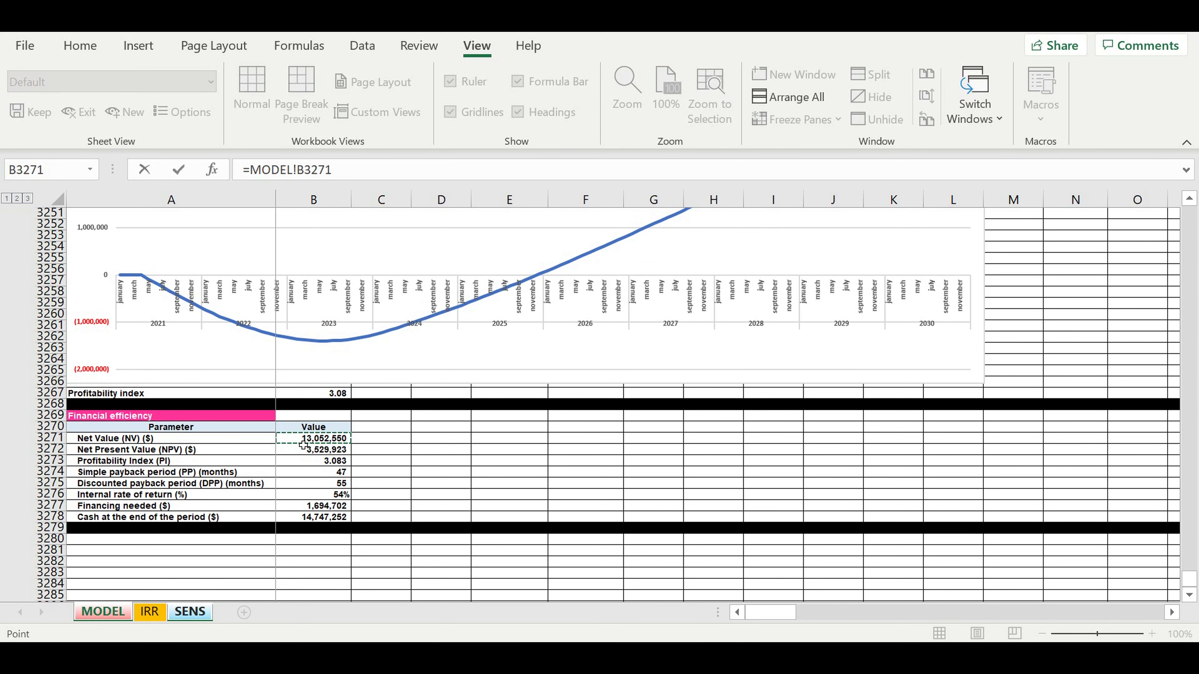
key(Return)
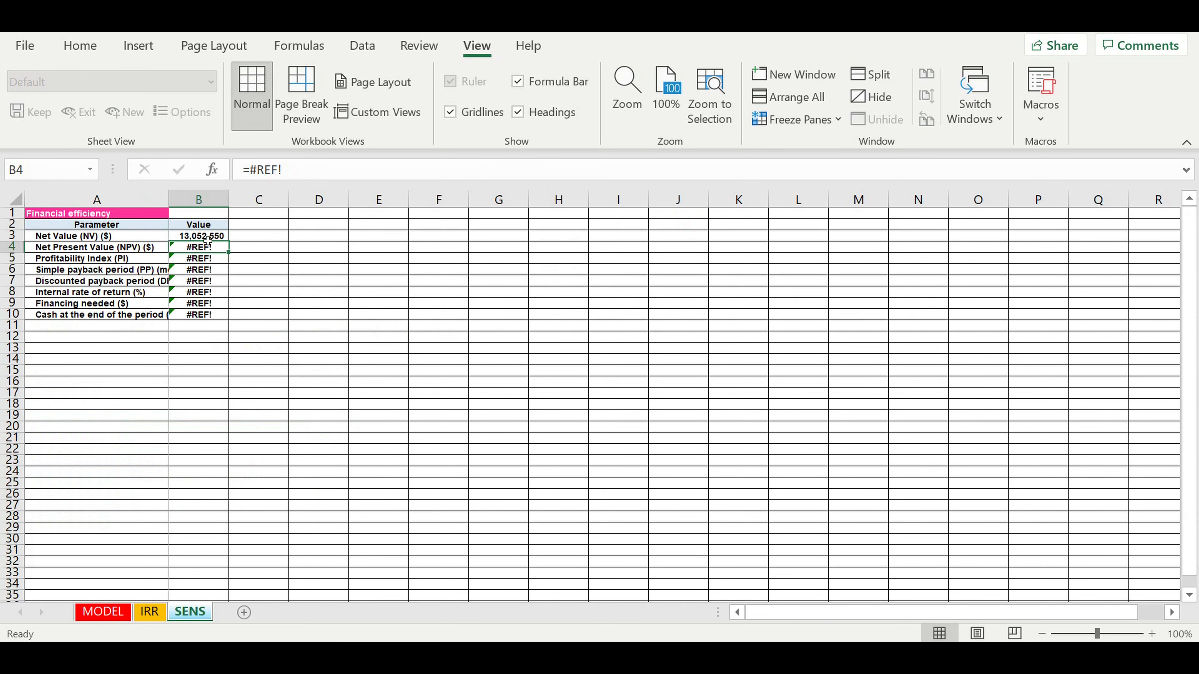
drag(236, 245, 222, 325)
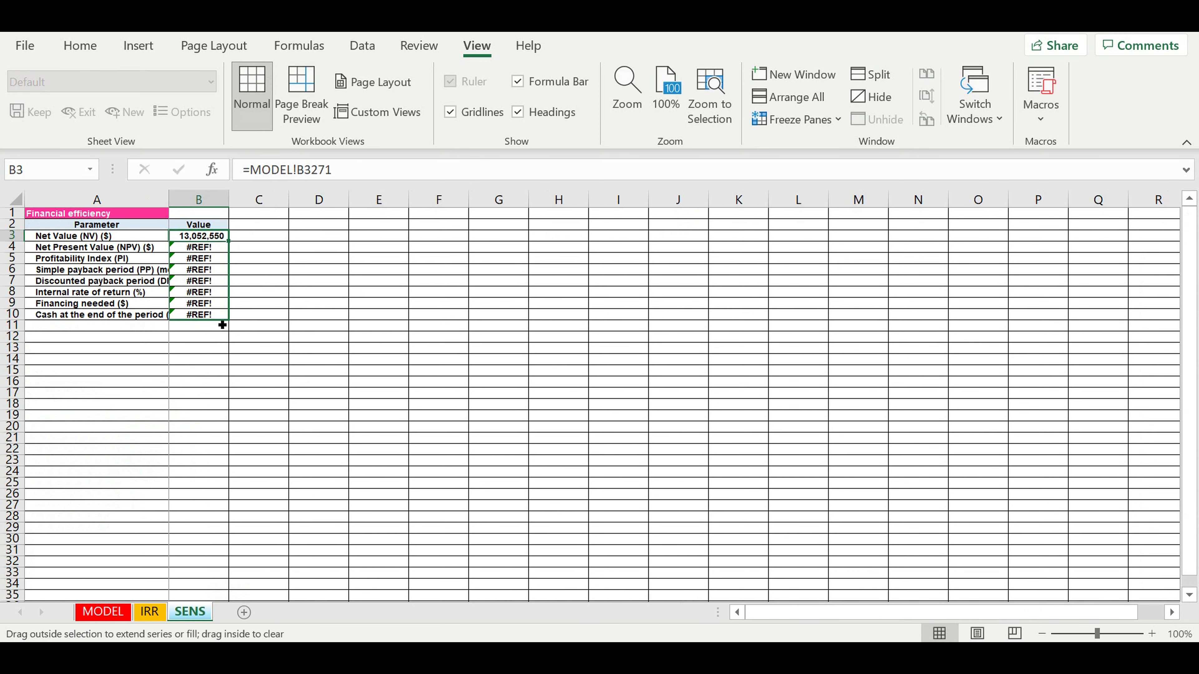
click(196, 427)
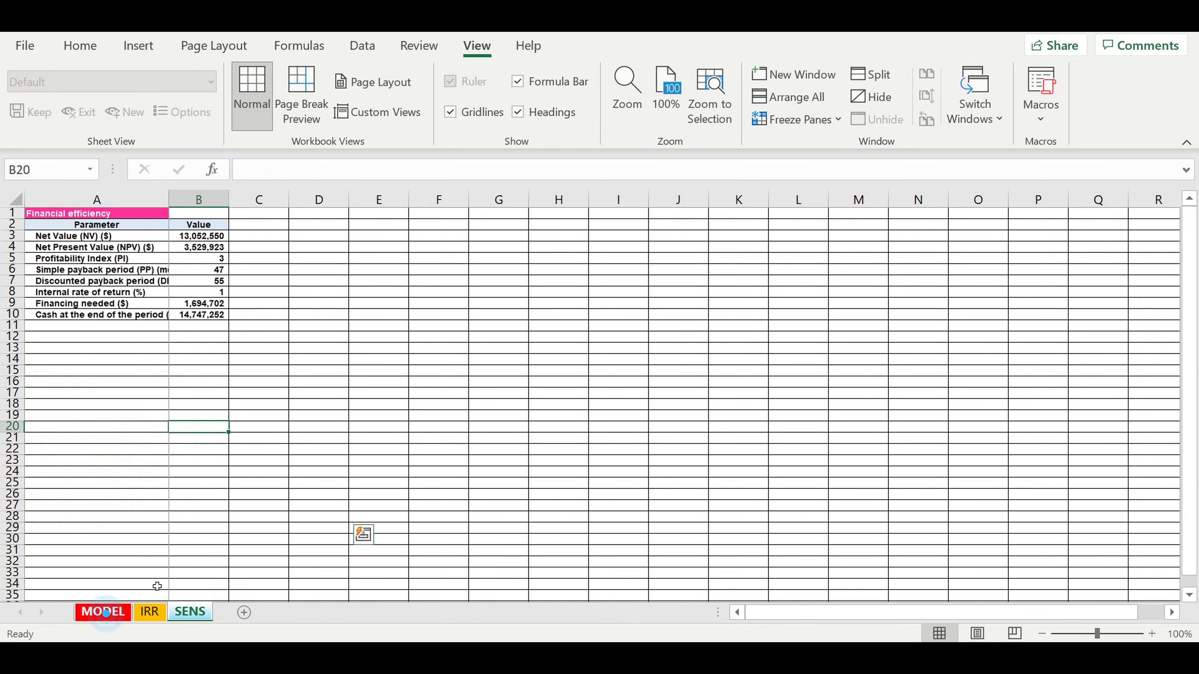
- Copy the formatting of MODEL's value cells onto SENS B3:B10
click(103, 612)
drag(312, 439, 315, 518)
right_click(315, 518)
click(363, 145)
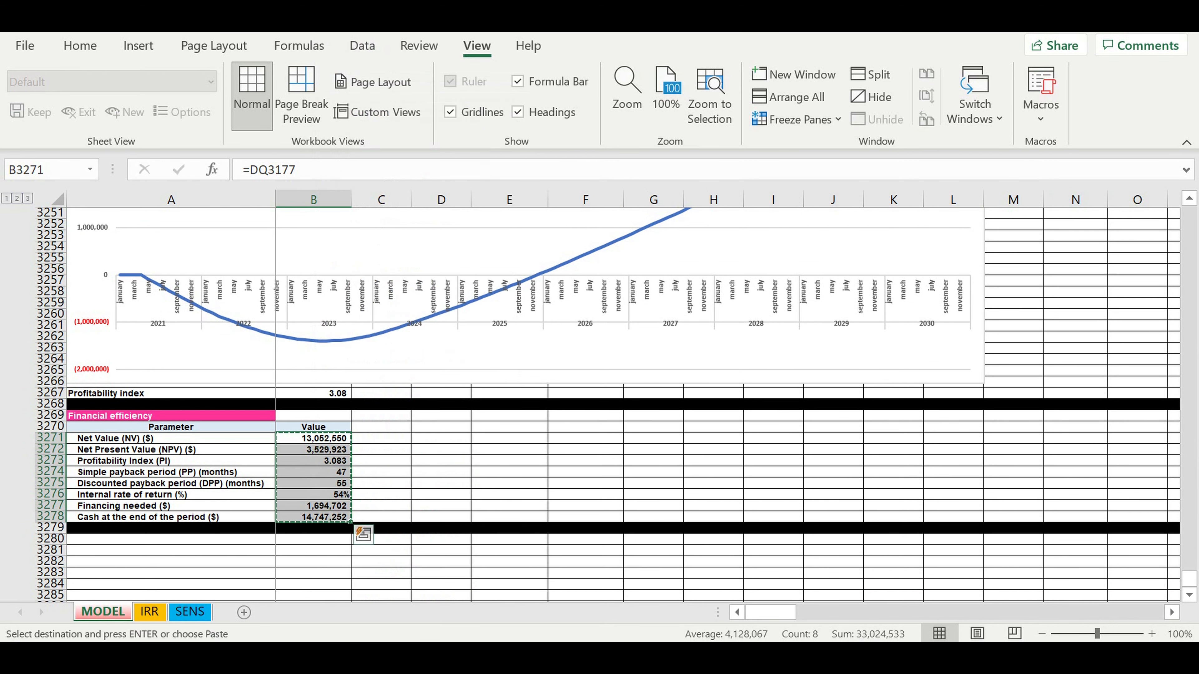
click(191, 612)
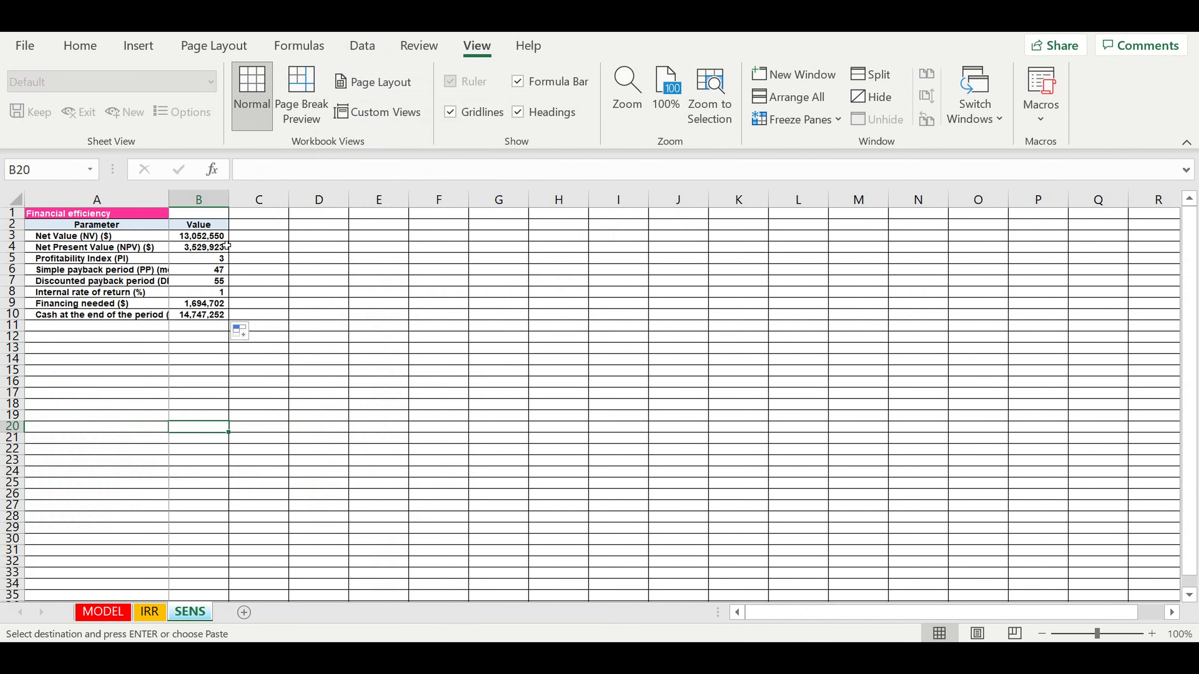
click(198, 236)
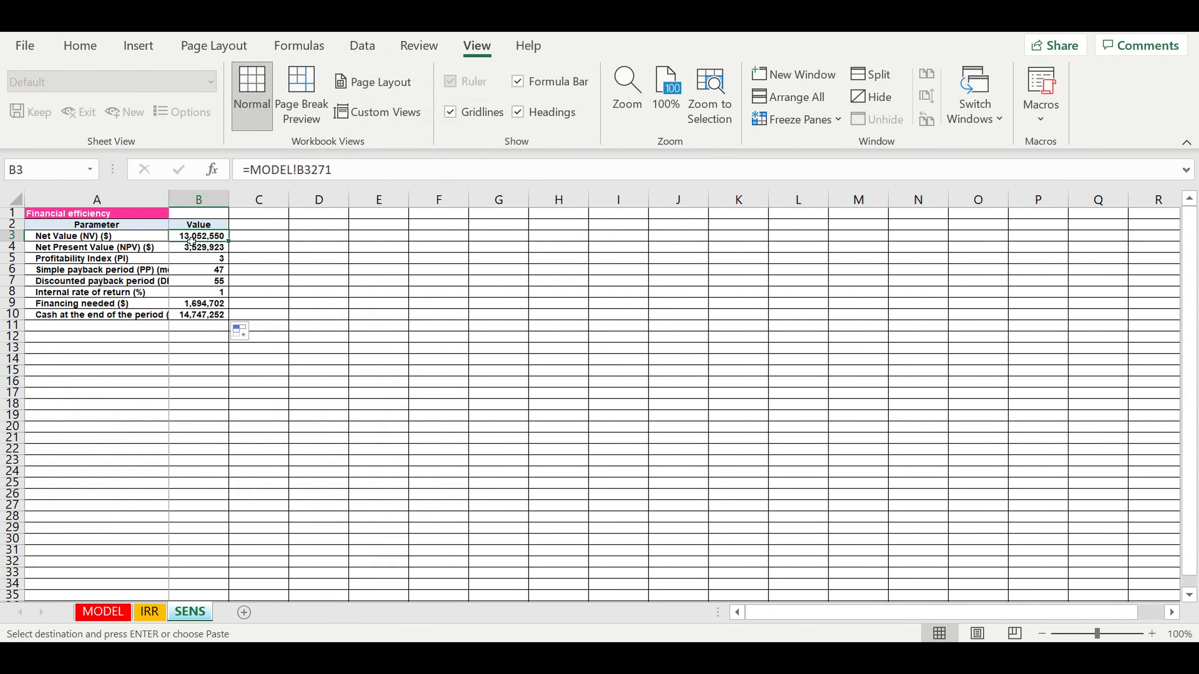
right_click(191, 242)
click(340, 200)
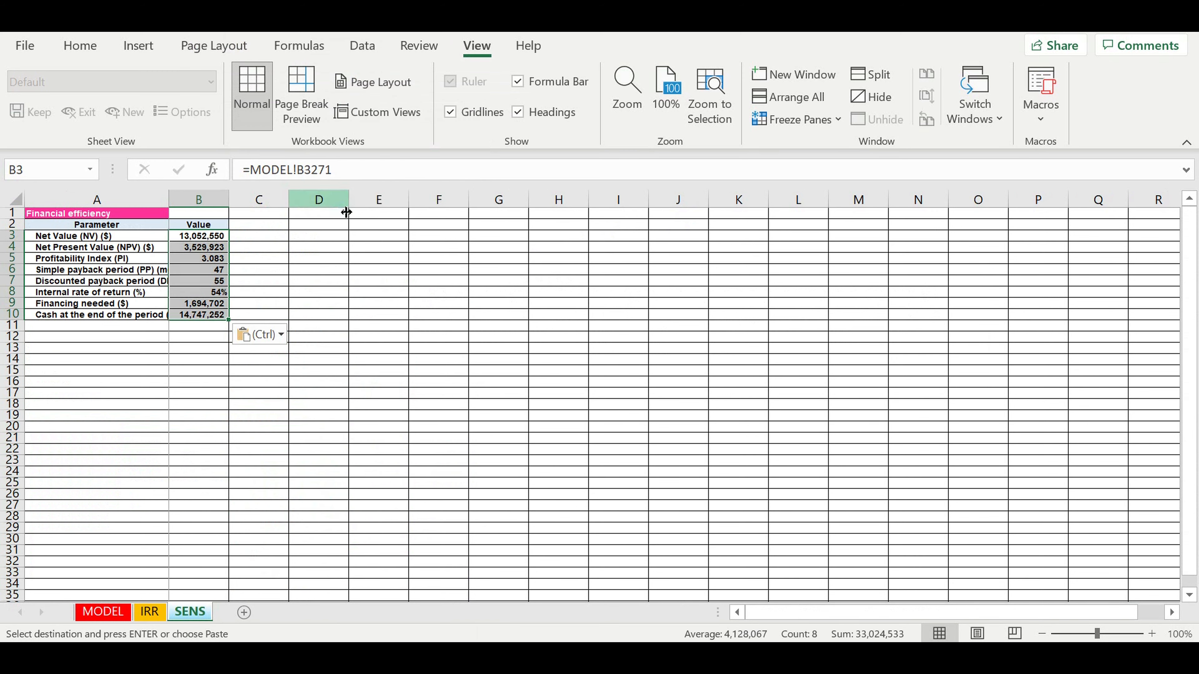
click(172, 408)
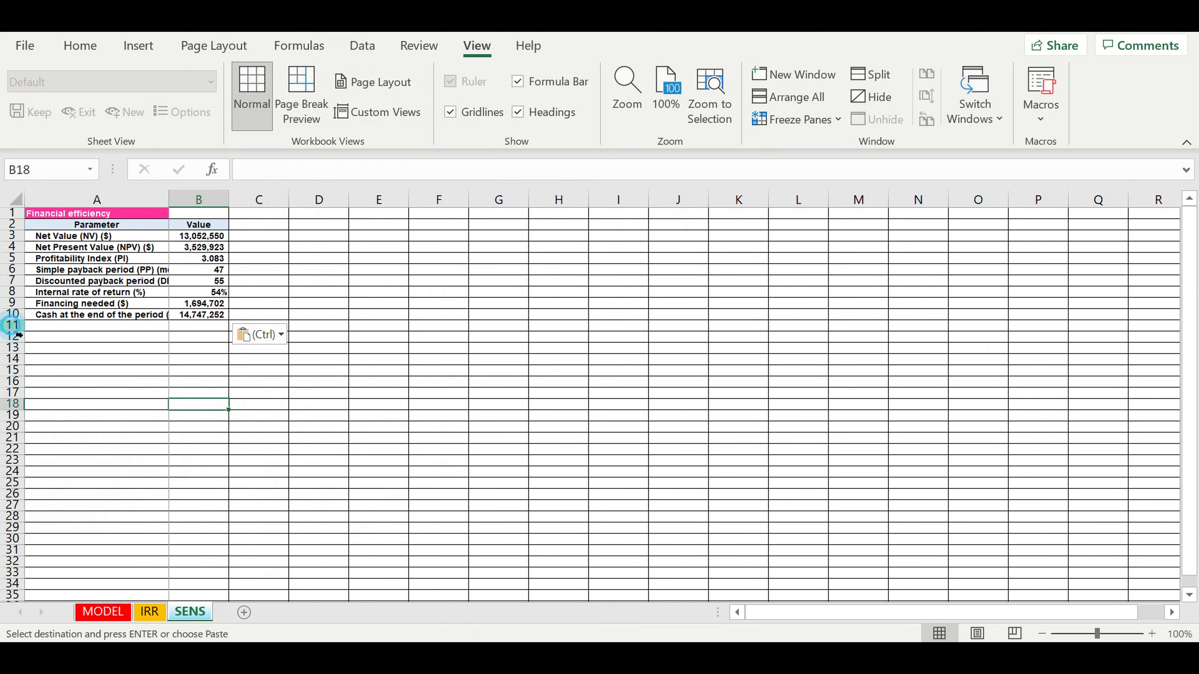
- Fill row 11 black as a divider and type 'Parameter' in A12
click(11, 325)
click(79, 45)
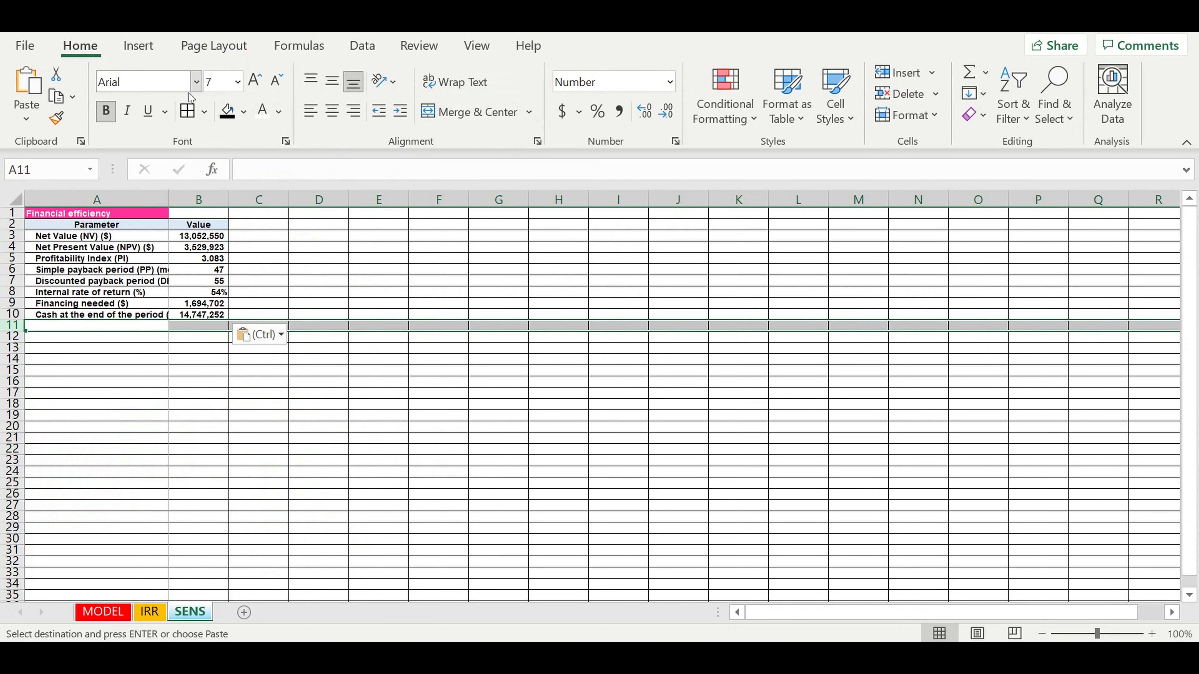
click(244, 120)
click(249, 154)
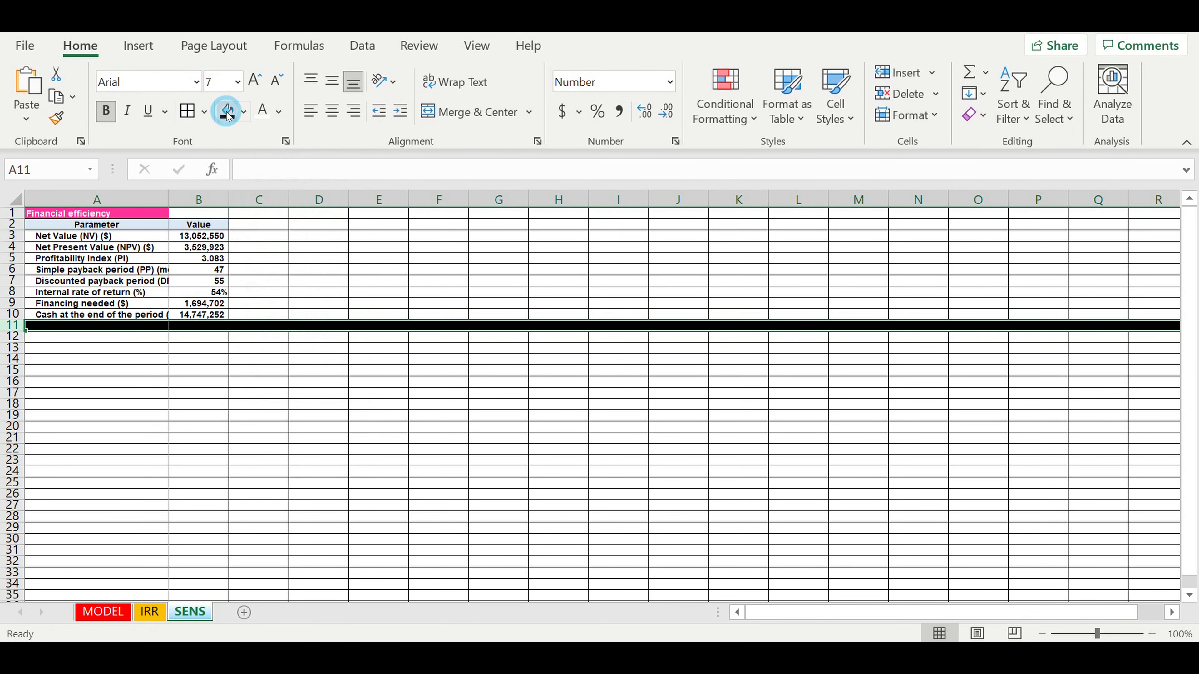
click(206, 415)
click(141, 336)
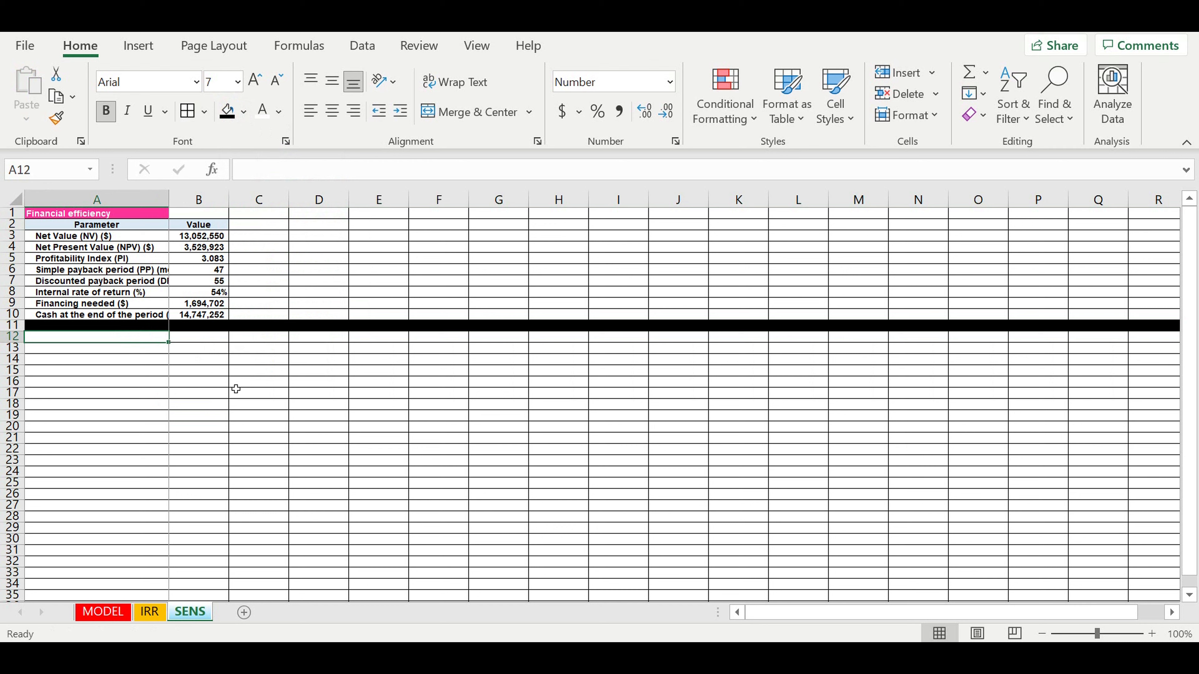
text(Parameter)
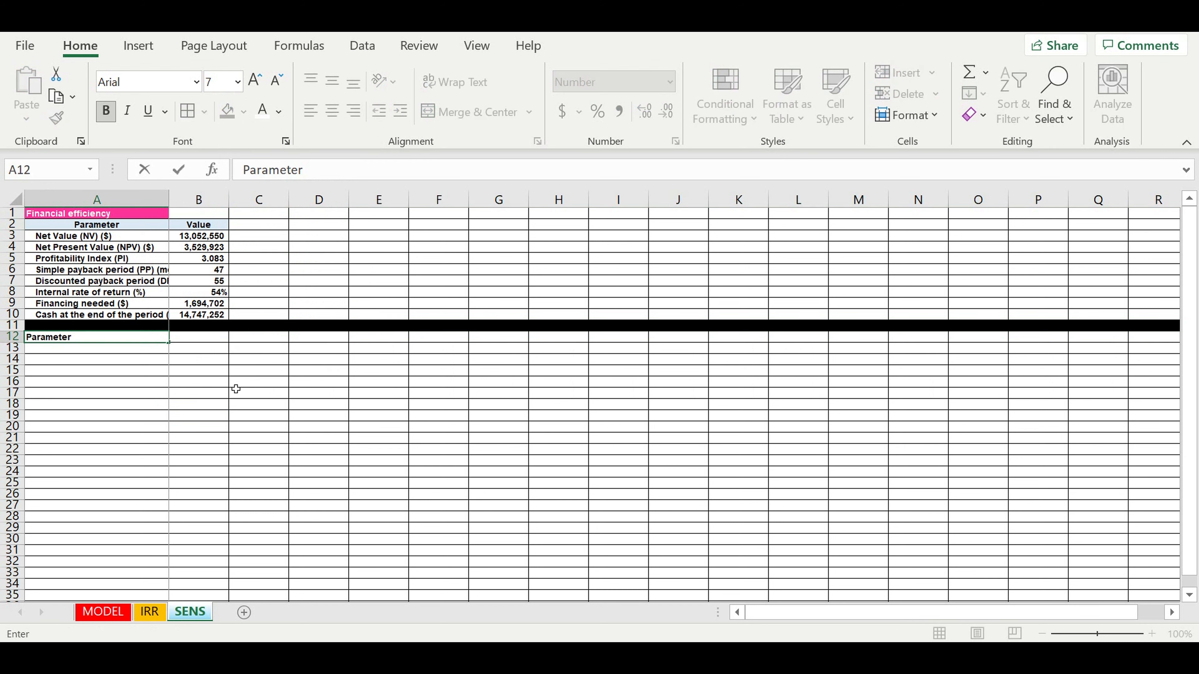
- Commit the 'Parameter' label in A12 and check cells E17 and E21 on the MODEL sheet
key(Return)
key(Up)
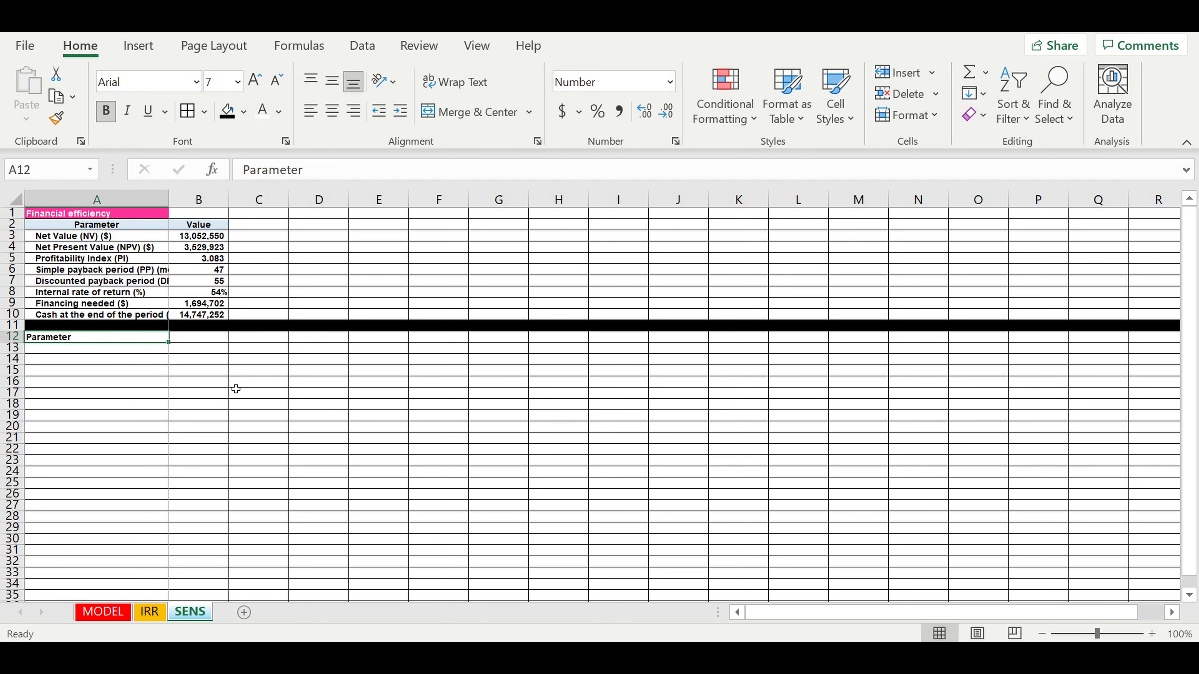
key(Right)
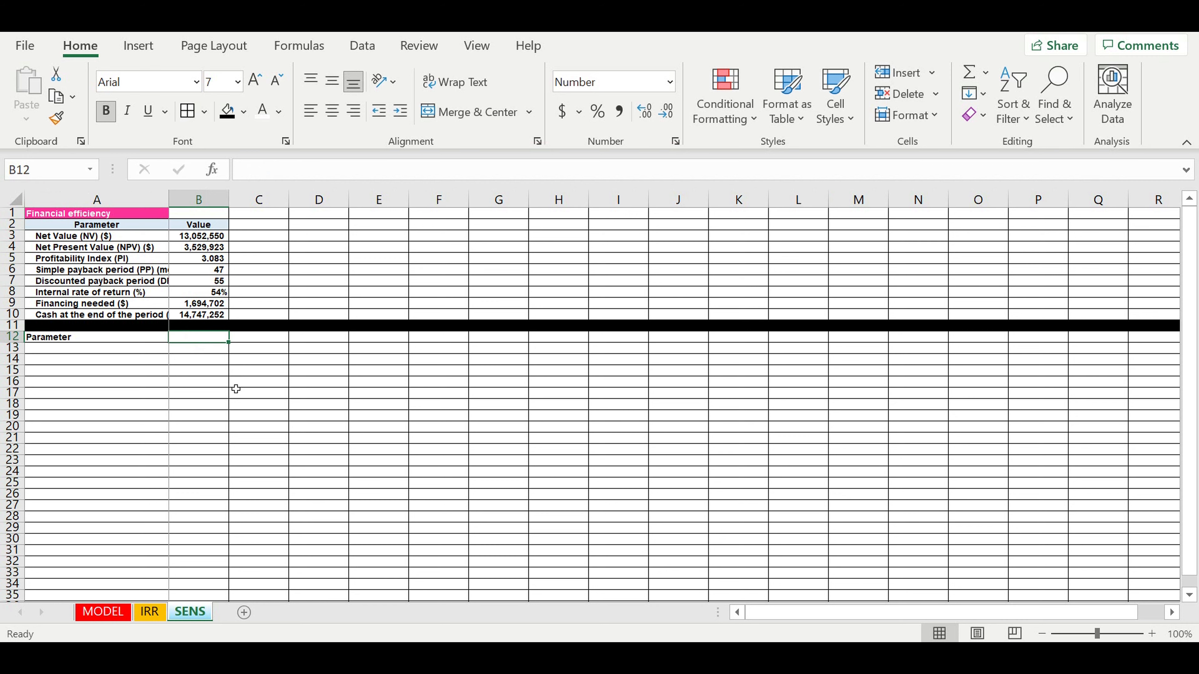
click(243, 385)
click(206, 337)
click(107, 613)
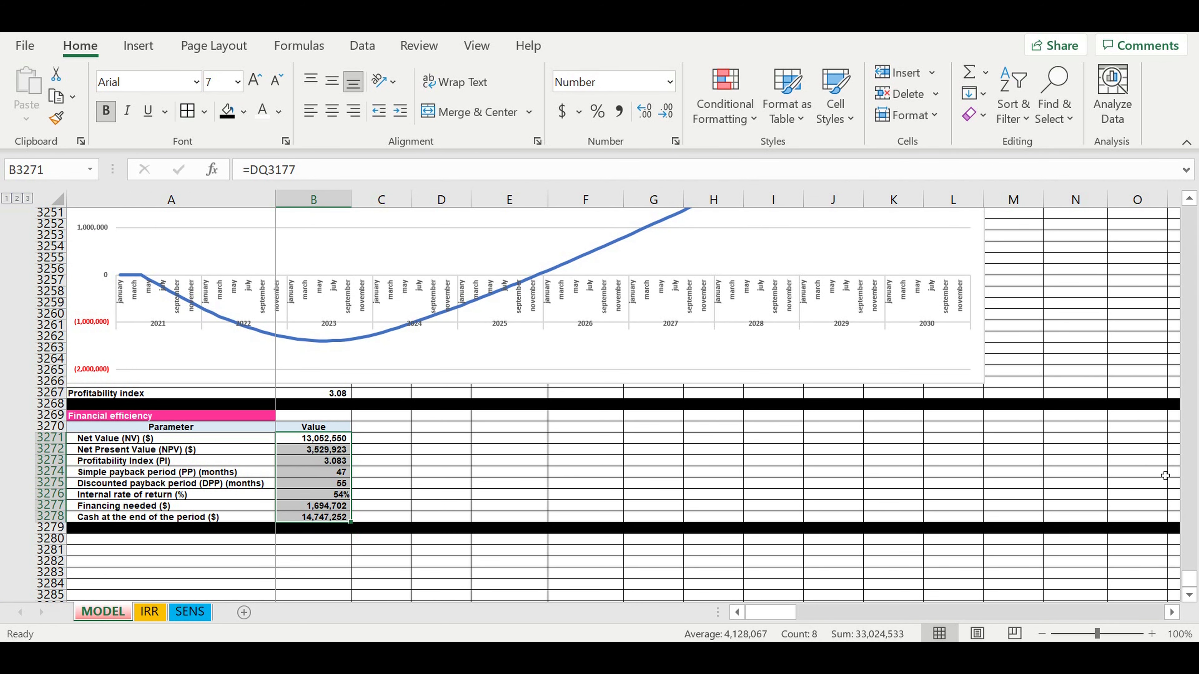
drag(1190, 579, 1190, 215)
click(509, 393)
click(514, 438)
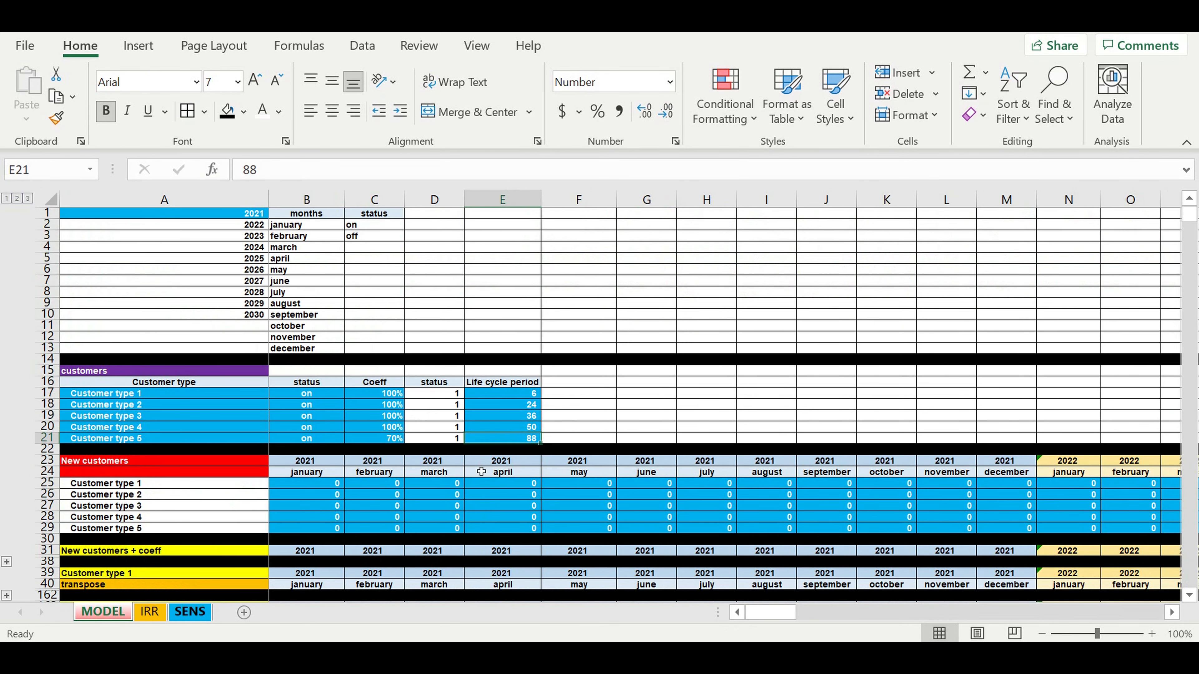
key(ctrl+Page_Down)
key(ctrl+Page_Down)
- Enter 1 in B12, shown as 1.00 on a light-blue fill
text(1)
click(263, 378)
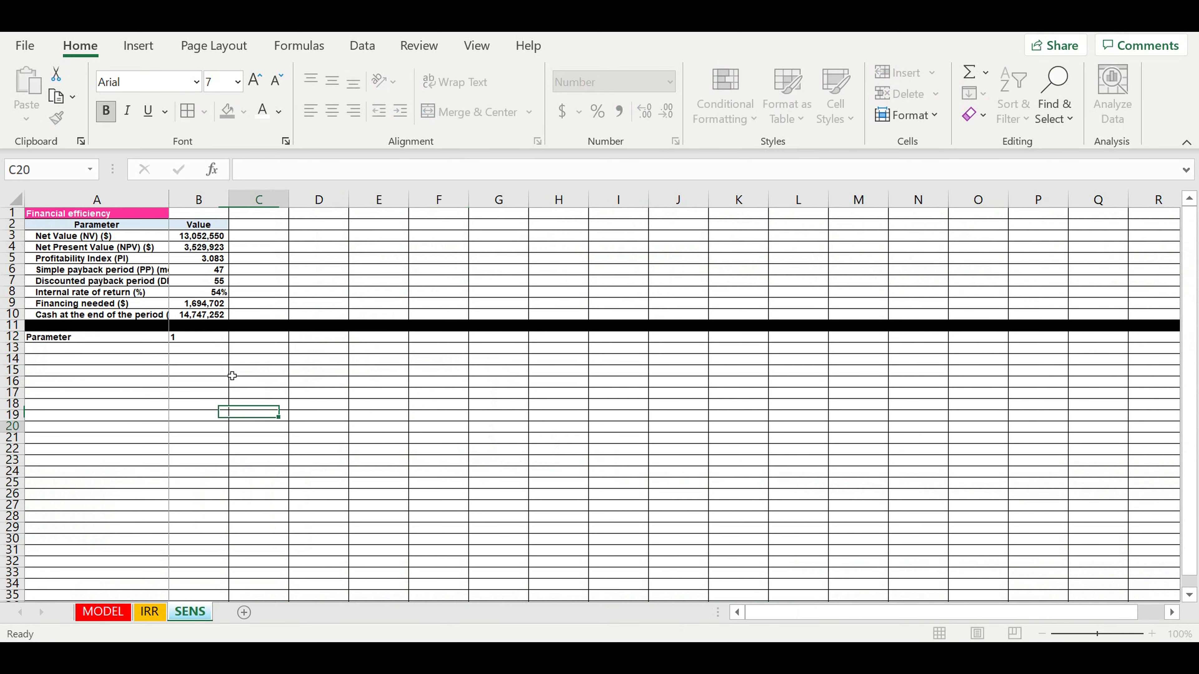
click(200, 338)
click(651, 112)
click(651, 111)
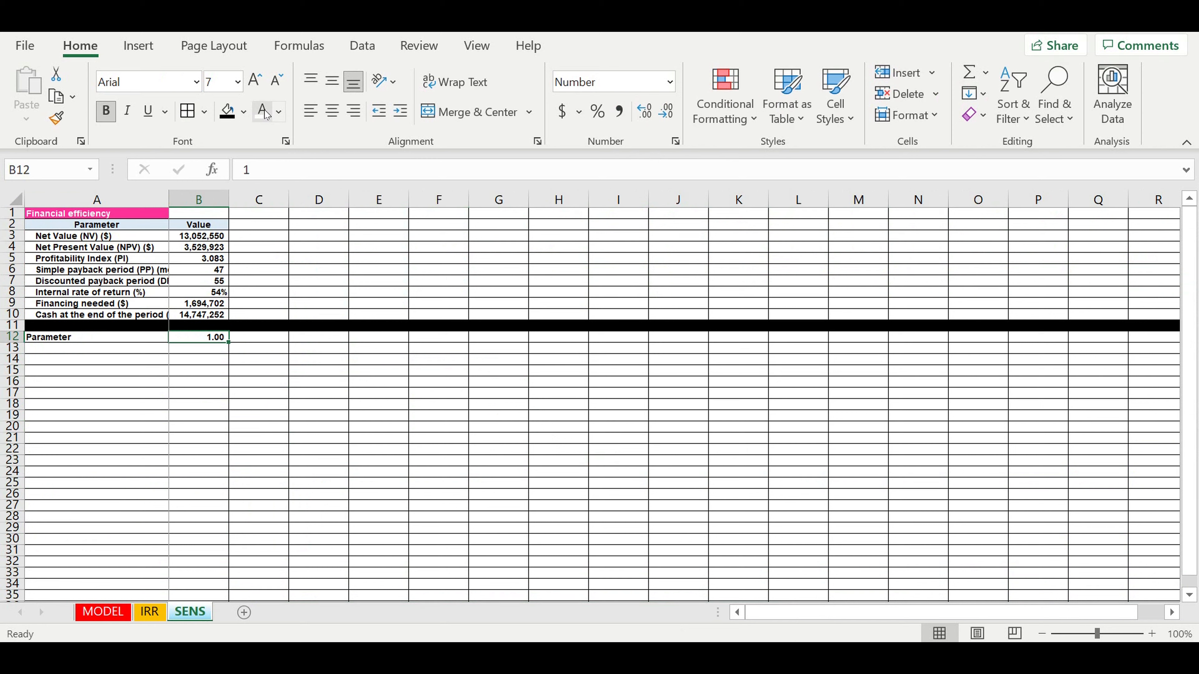
click(243, 112)
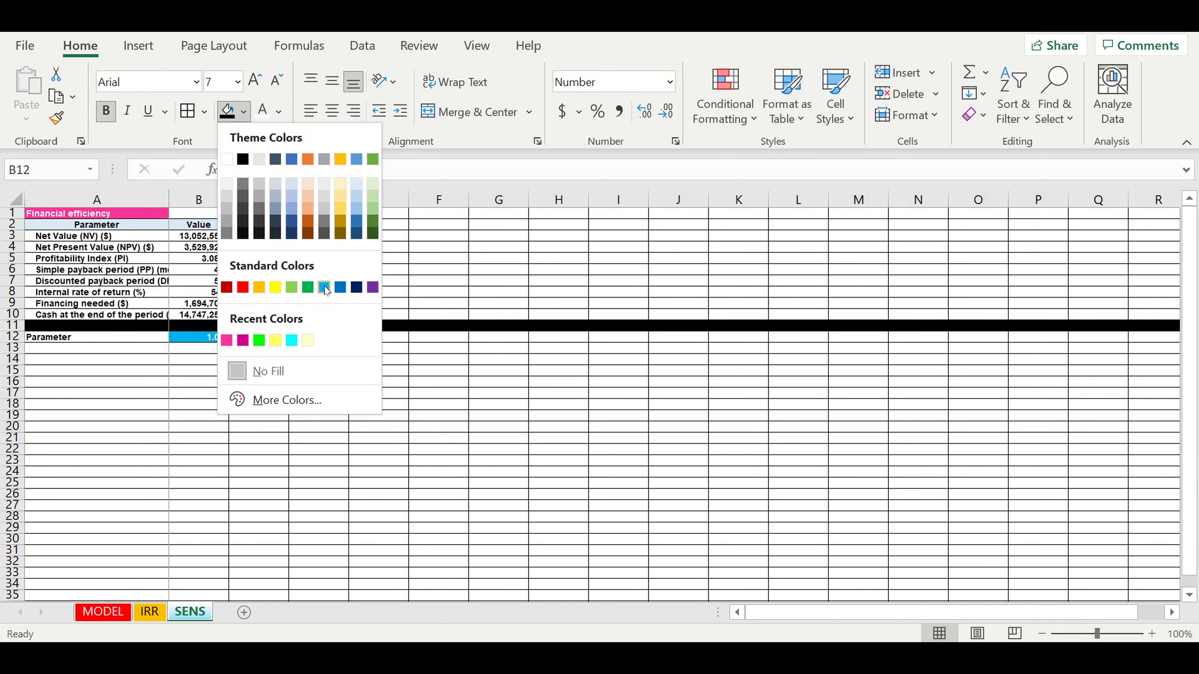
click(324, 287)
click(302, 393)
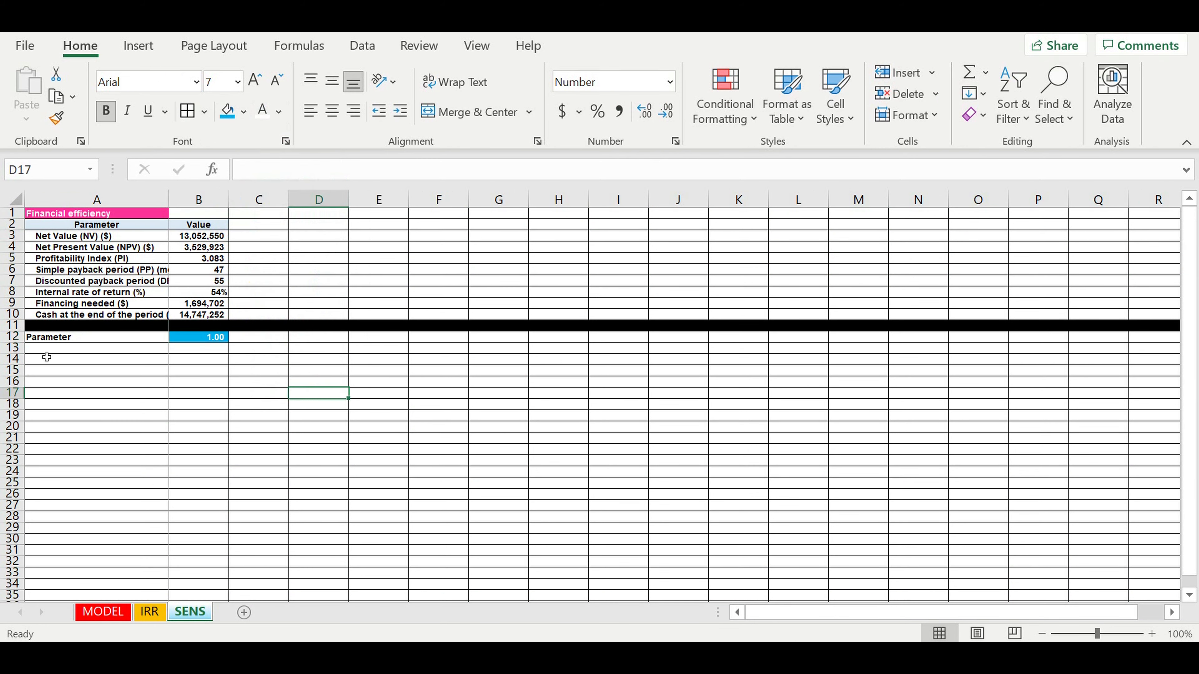
- Fill row 13 black as a separator band below the parameter row
click(13, 349)
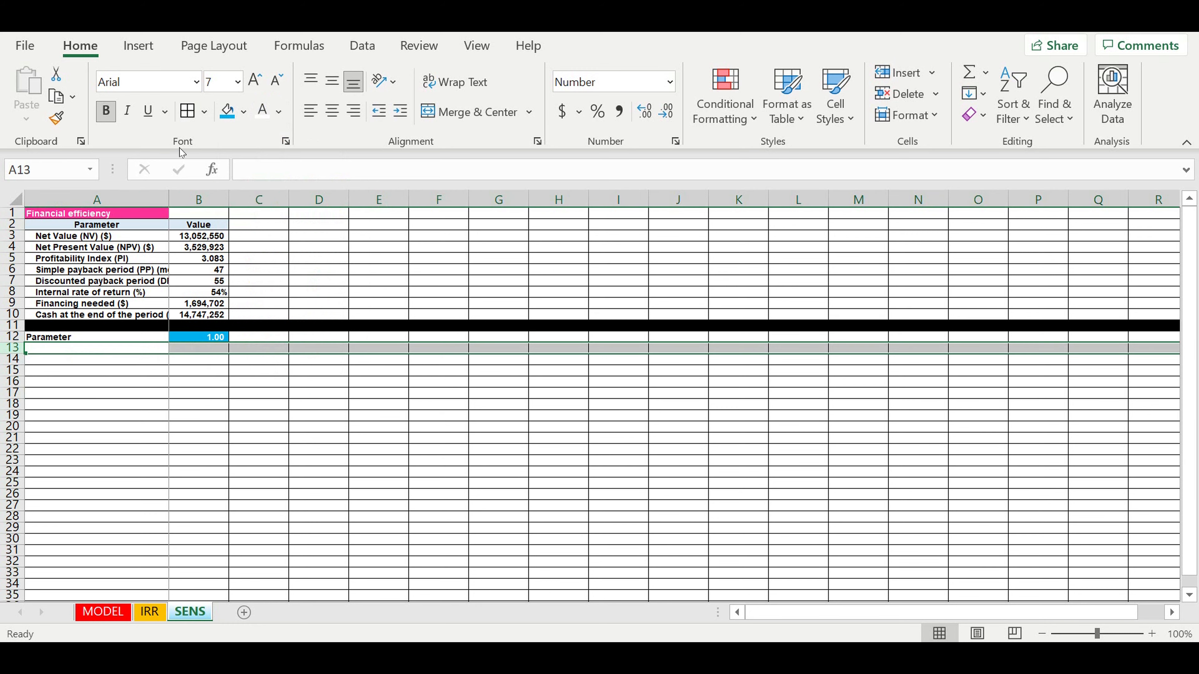
click(243, 112)
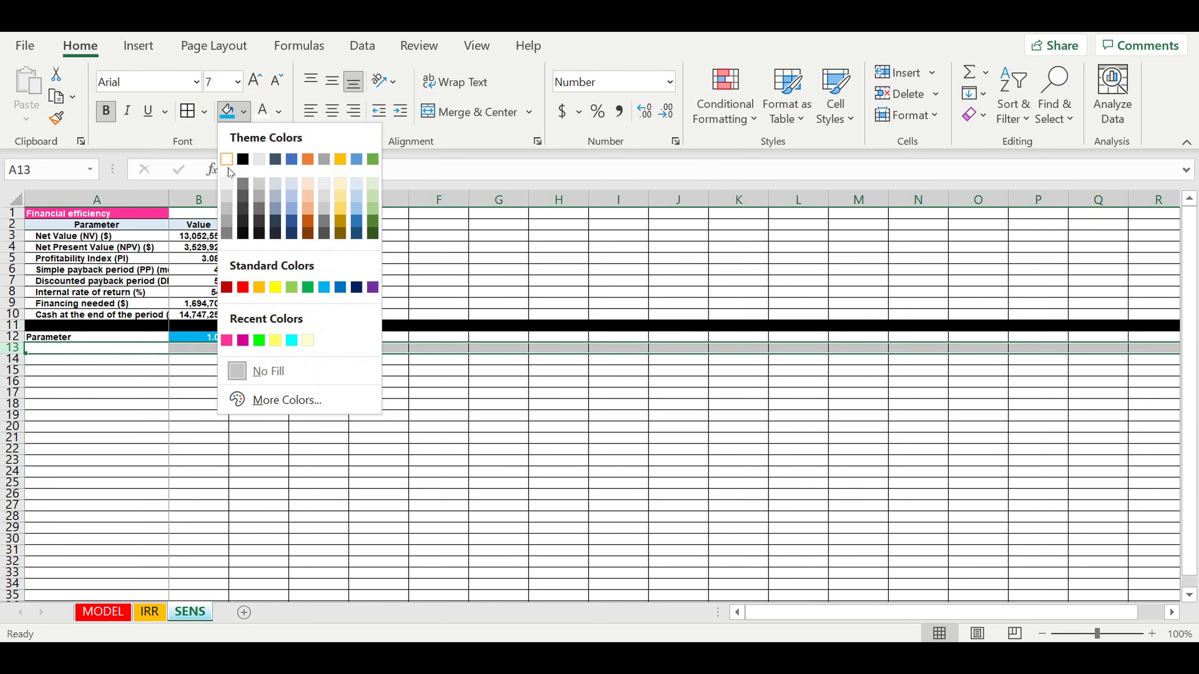
click(253, 163)
click(312, 430)
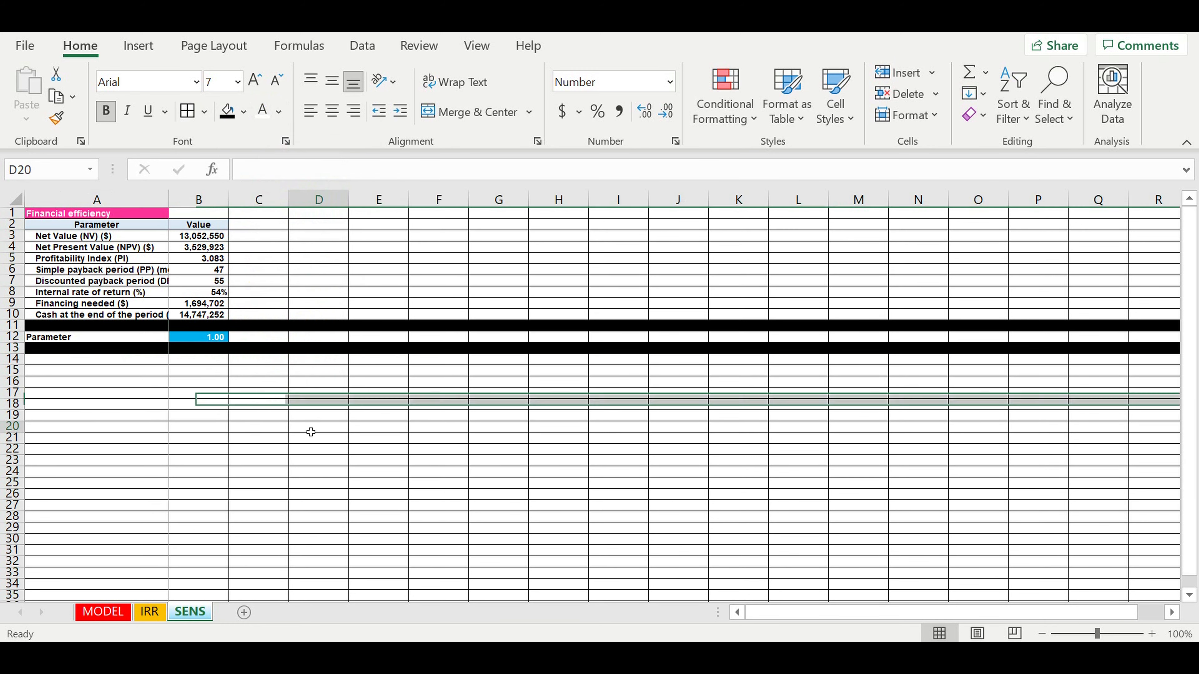
click(117, 362)
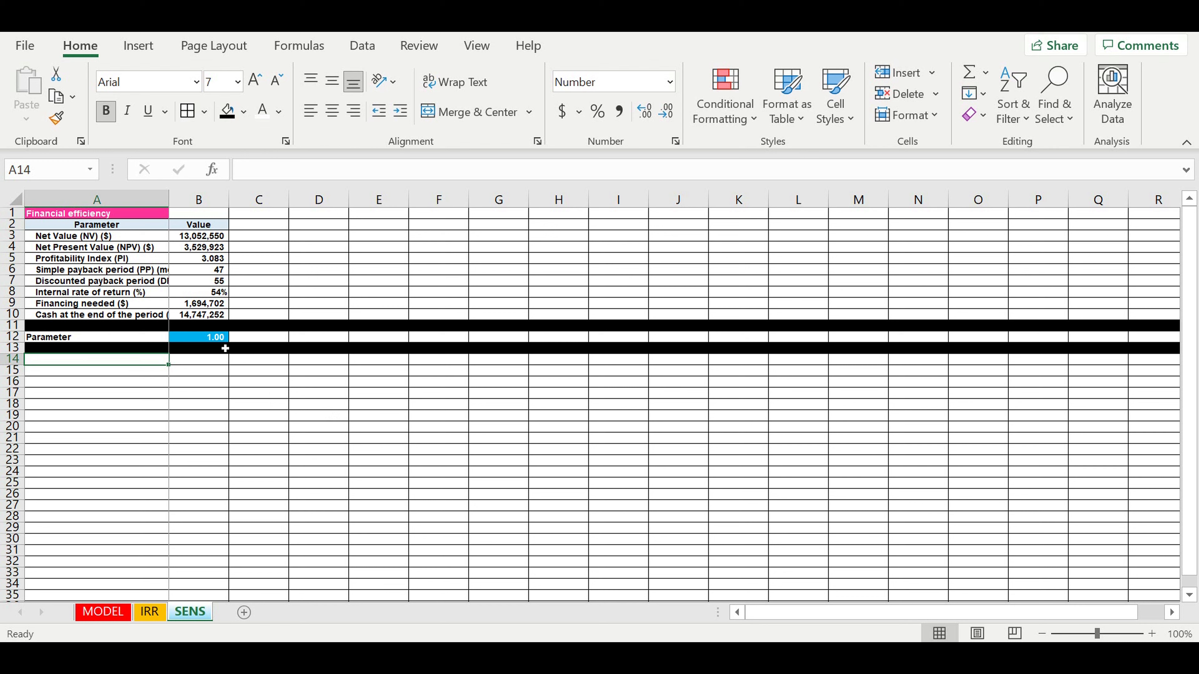
click(215, 338)
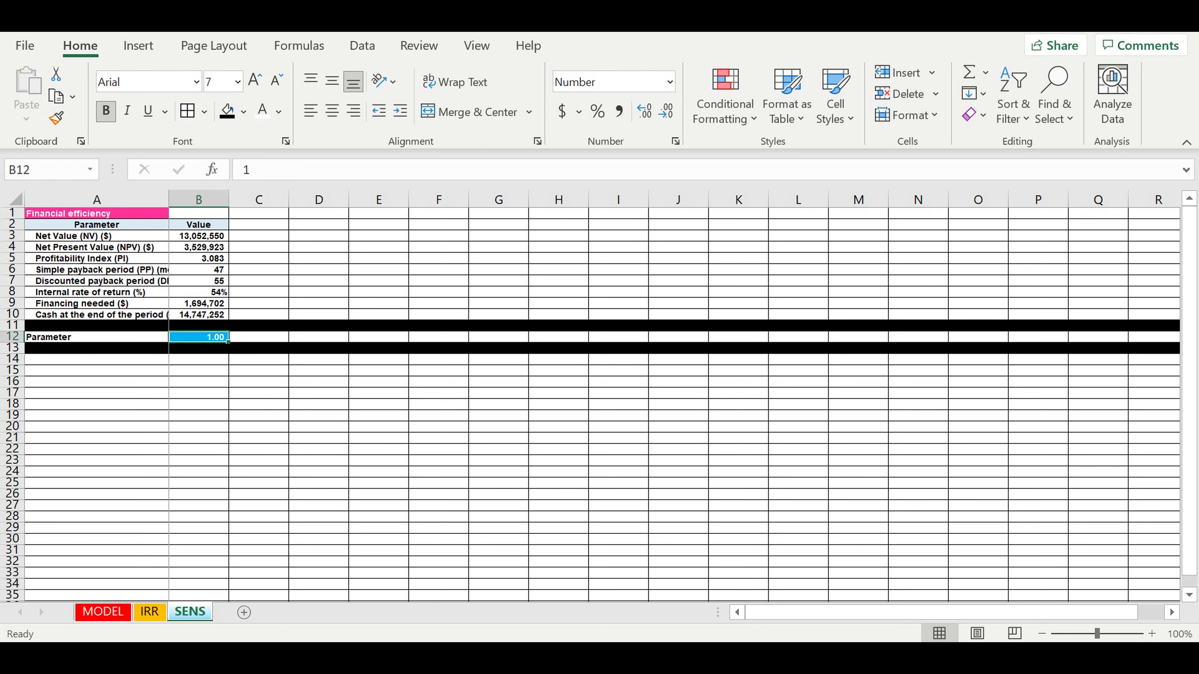
click(144, 364)
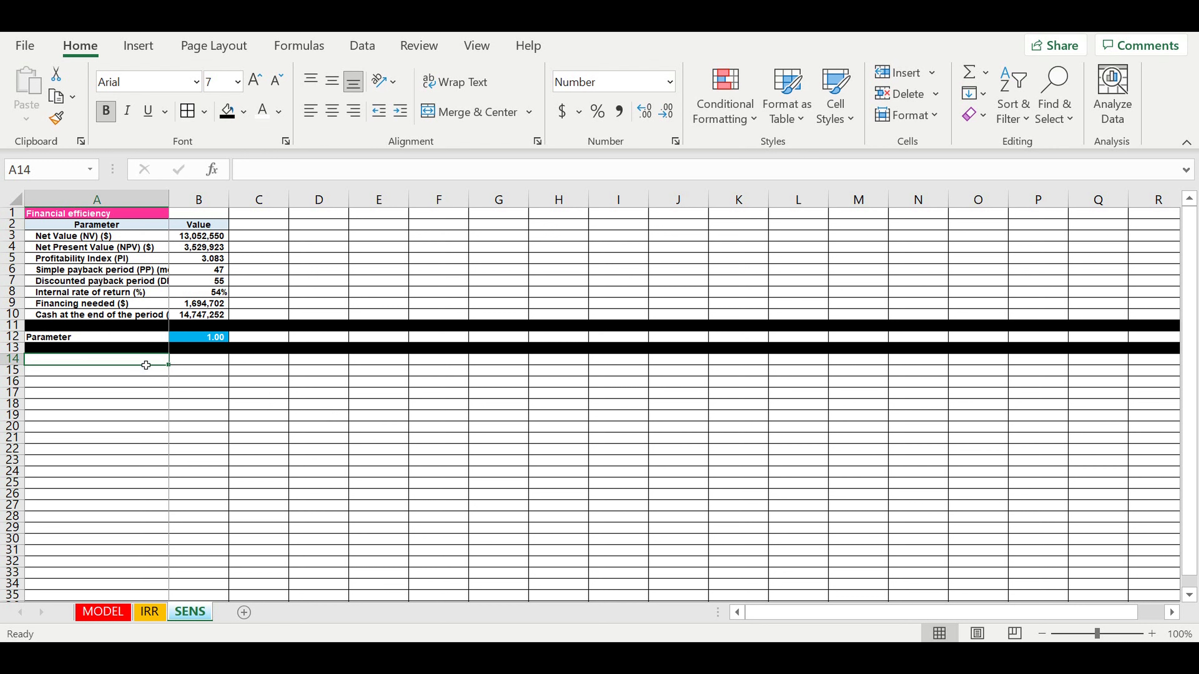
- Label A14 'Step of adjustment (%)'
text(Step of)
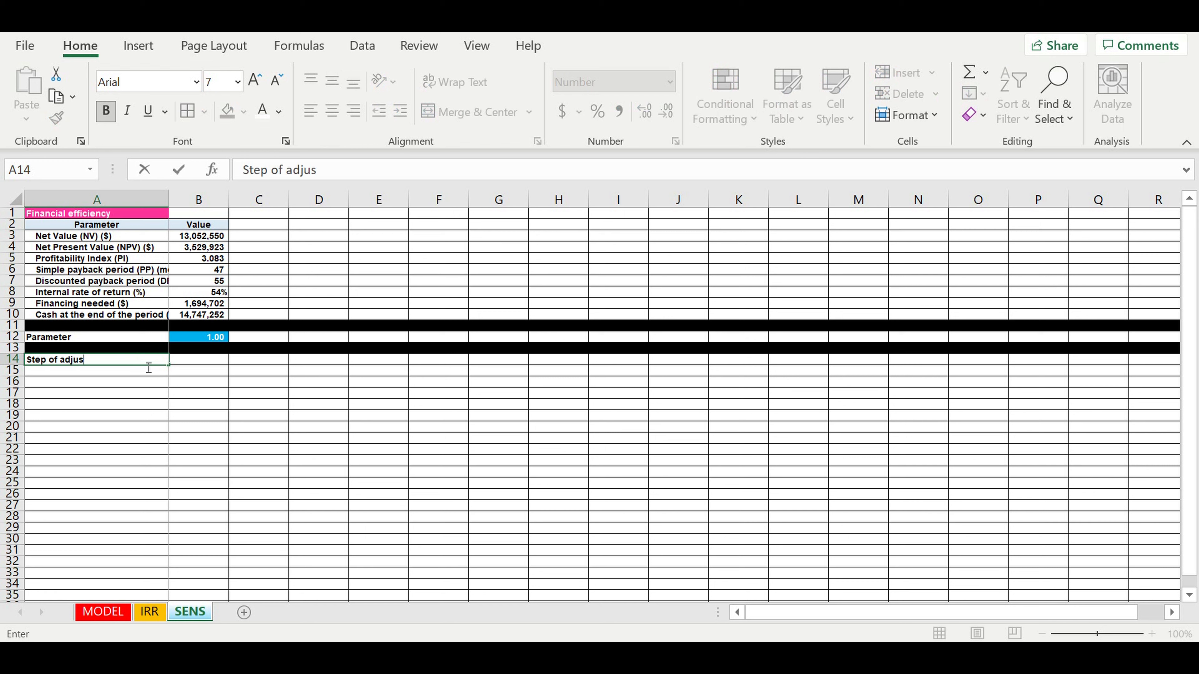
text(adjustment (%))
key(Return)
key(Up)
key(Right)
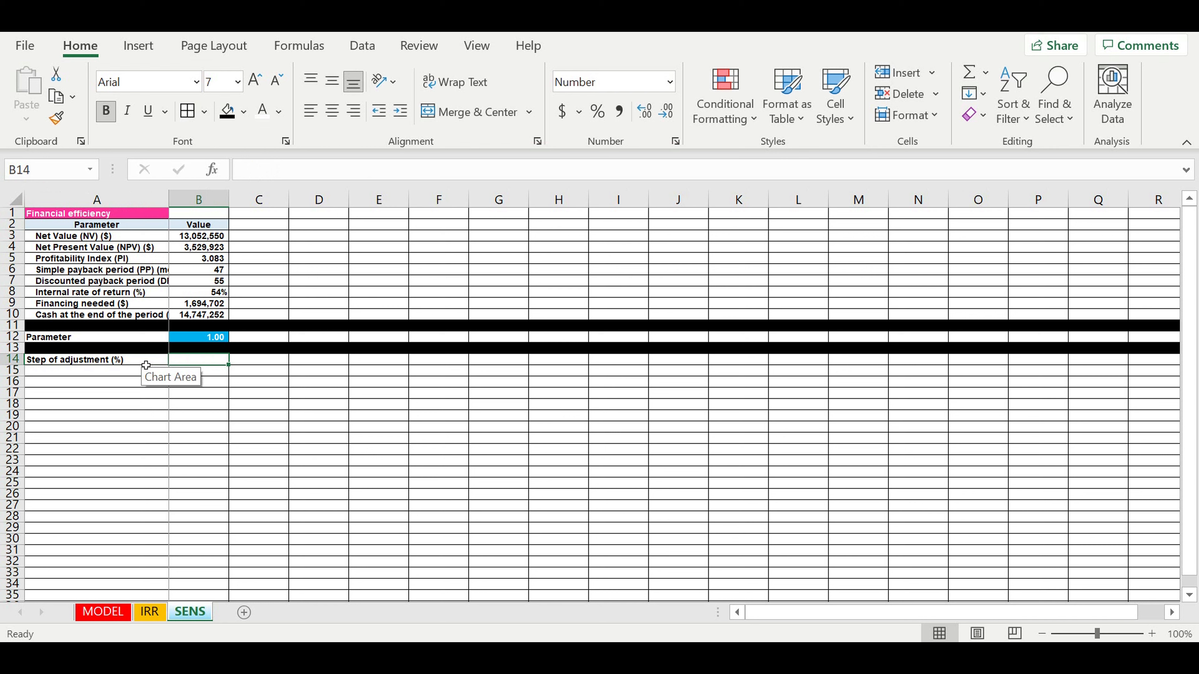
- Enter the step value 10% in B14 using Percentage format
key(alt)
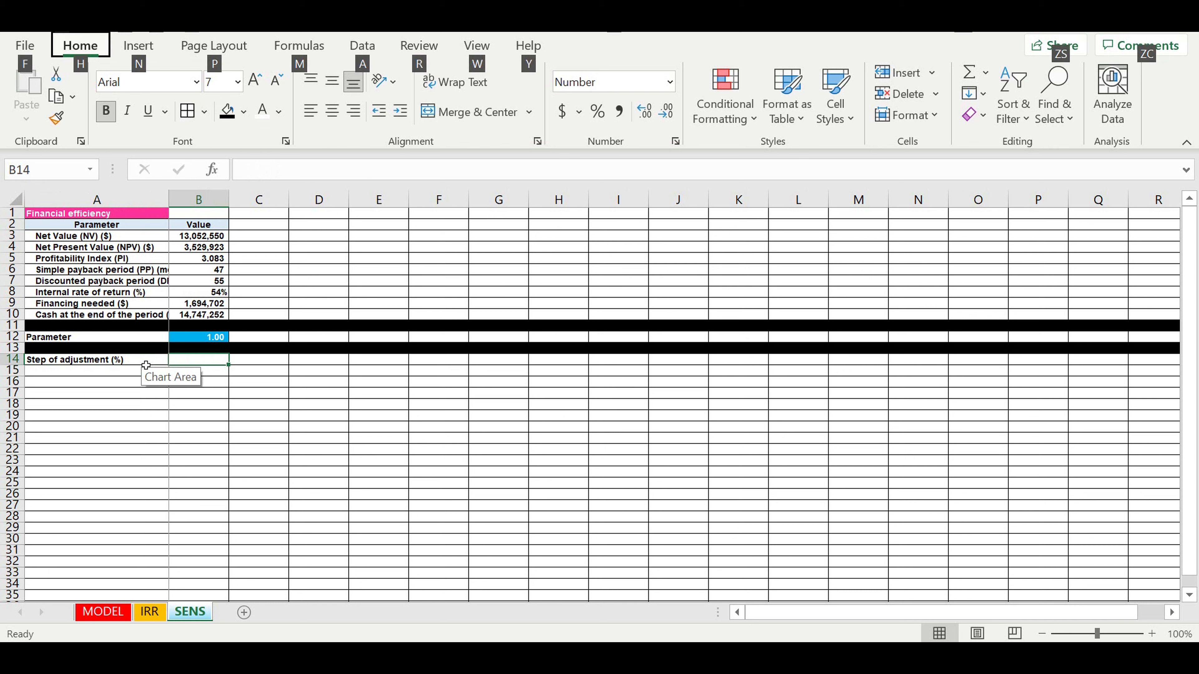
key(alt)
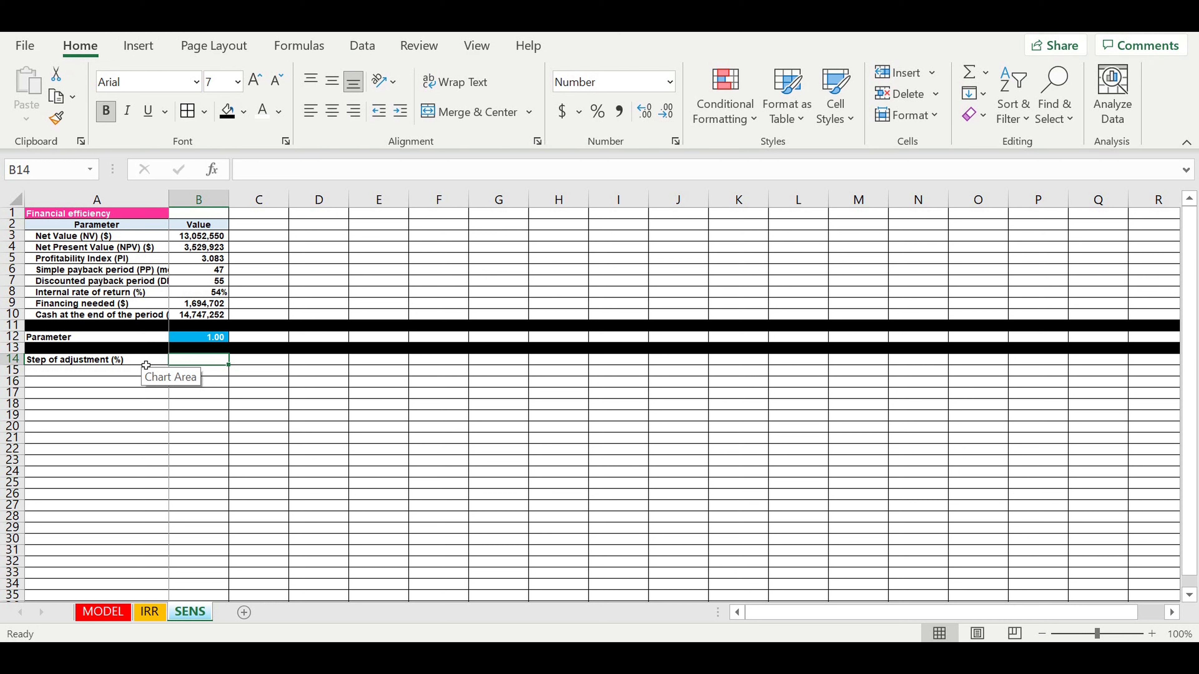
drag(316, 447, 302, 437)
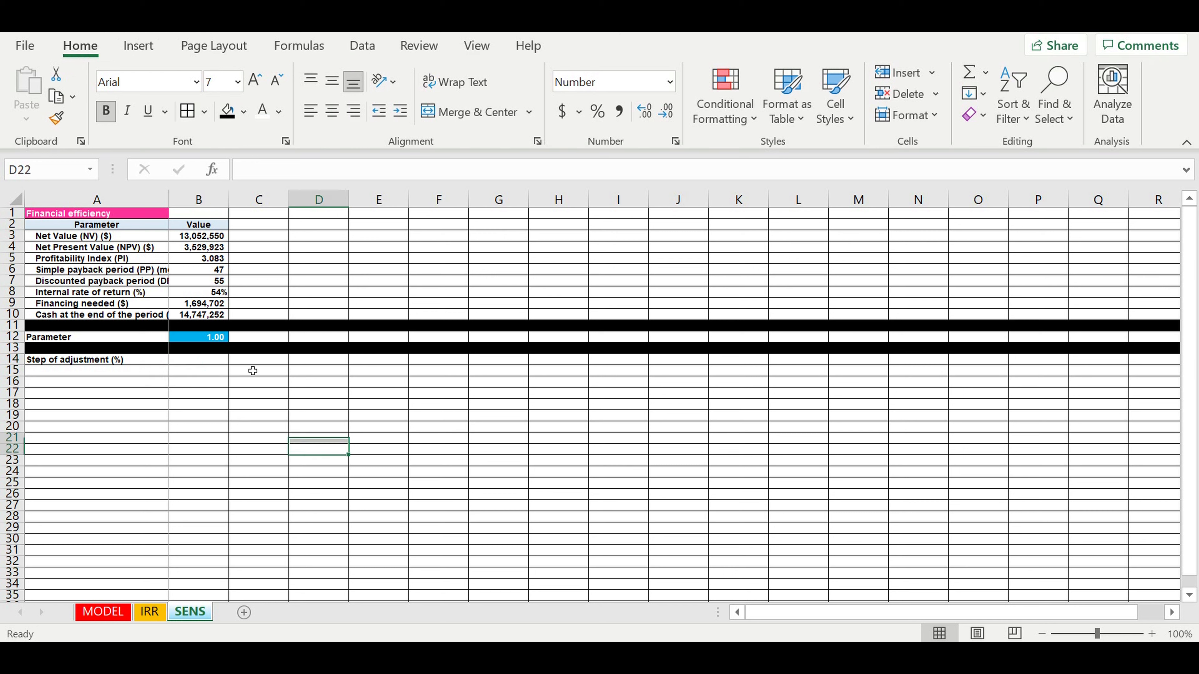
click(215, 364)
text(10)
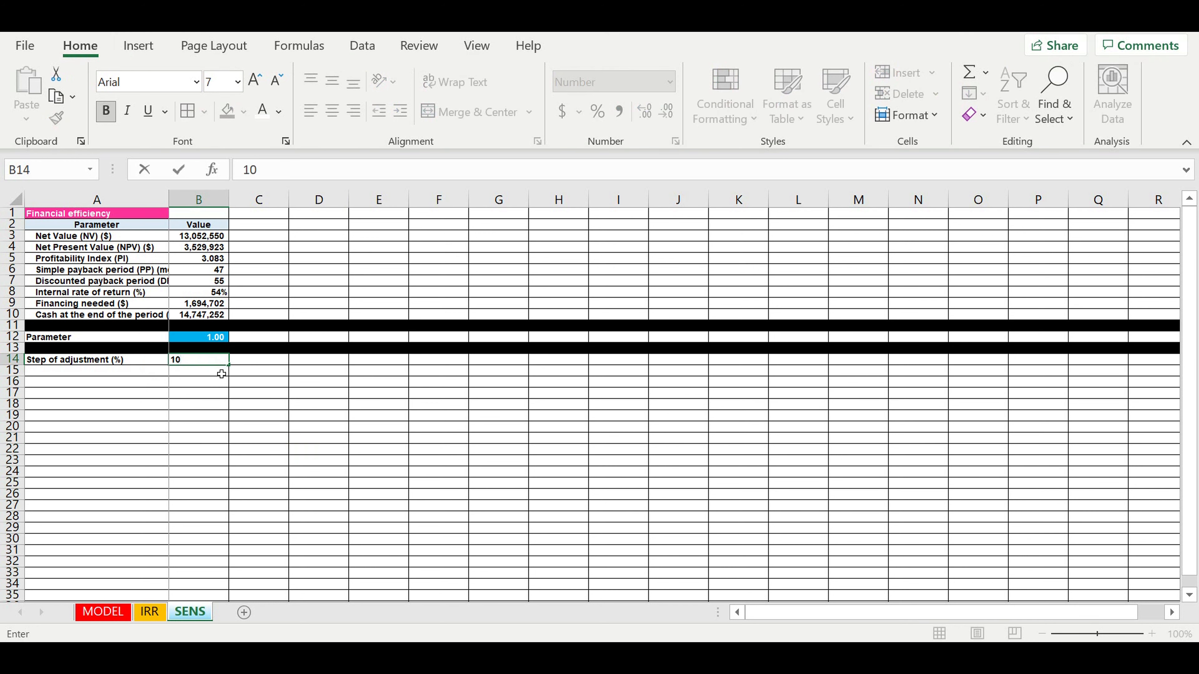
key(Return)
click(216, 360)
click(597, 111)
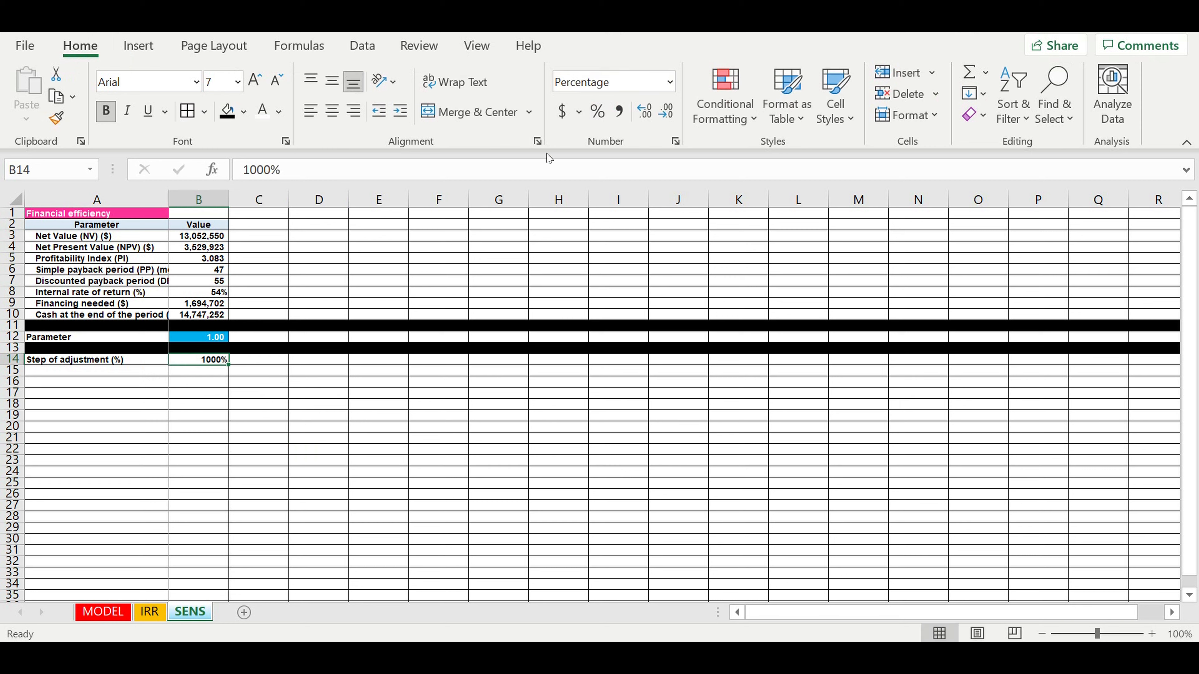
text(10)
key(Return)
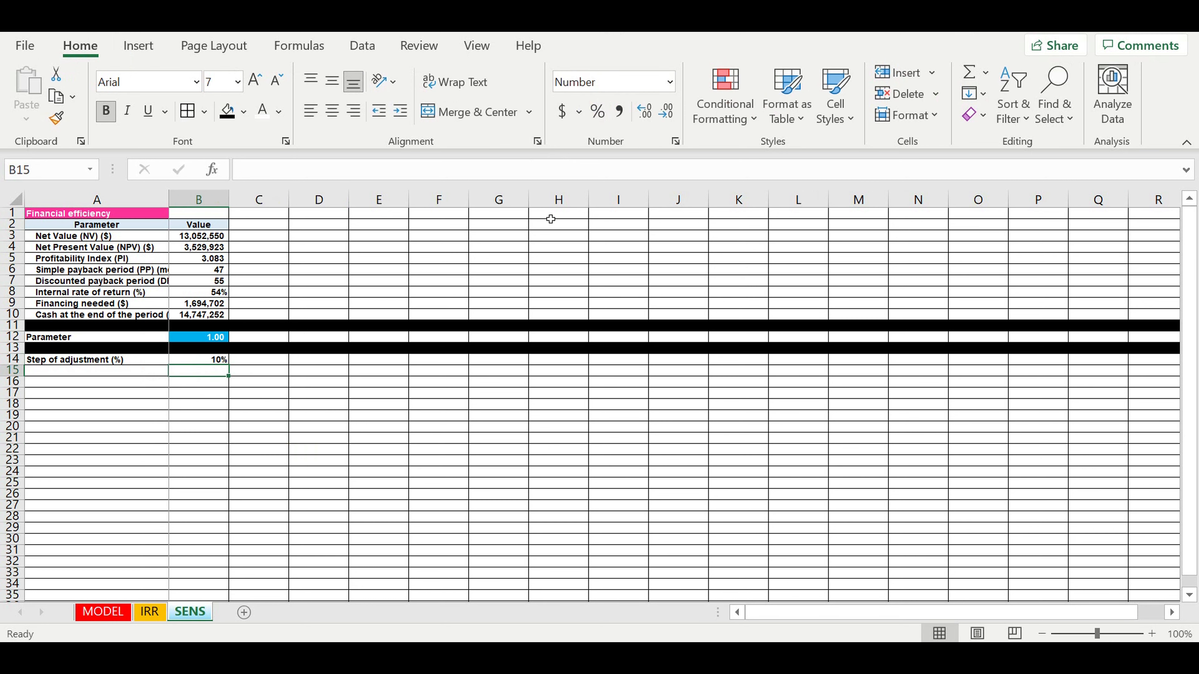
- Give the B14 step value a light-blue fill
click(203, 360)
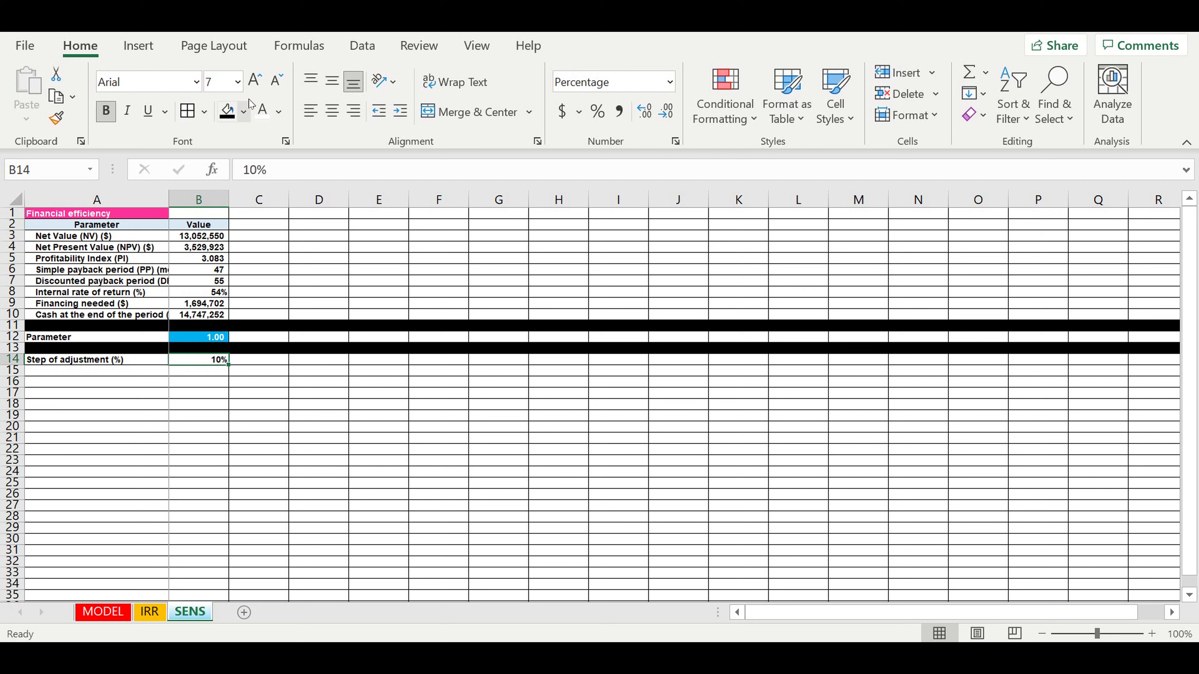
click(262, 114)
click(228, 112)
click(243, 111)
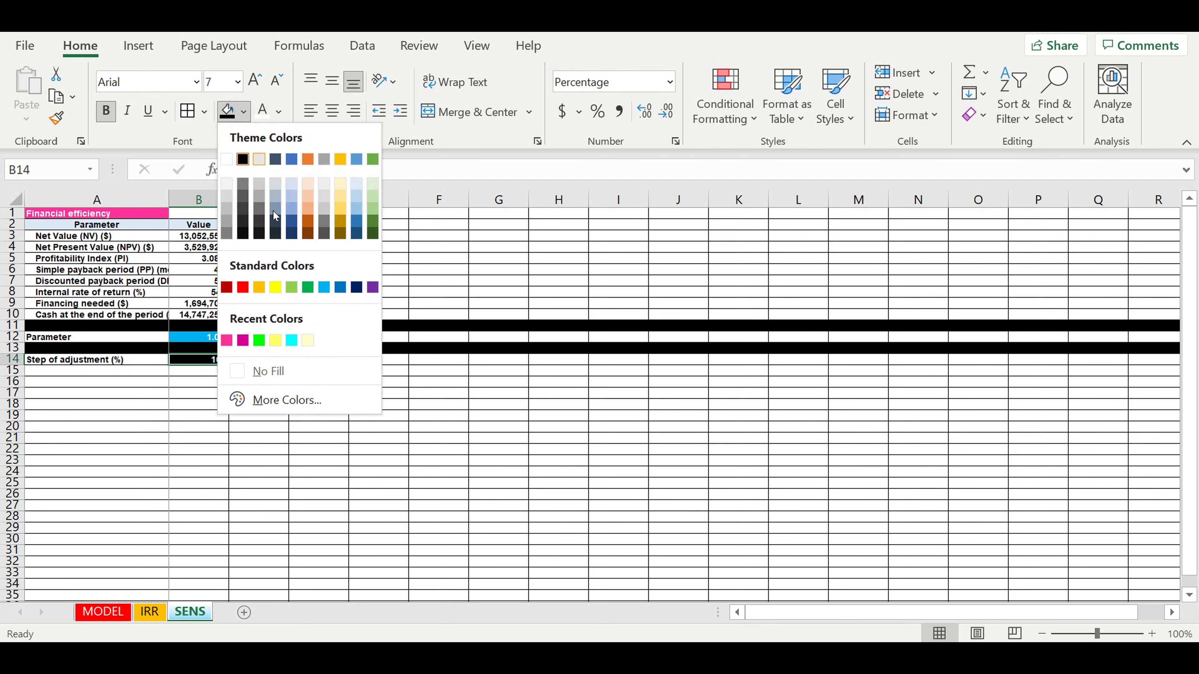
click(324, 287)
- Fill the B12 parameter value cell red
click(203, 338)
click(243, 112)
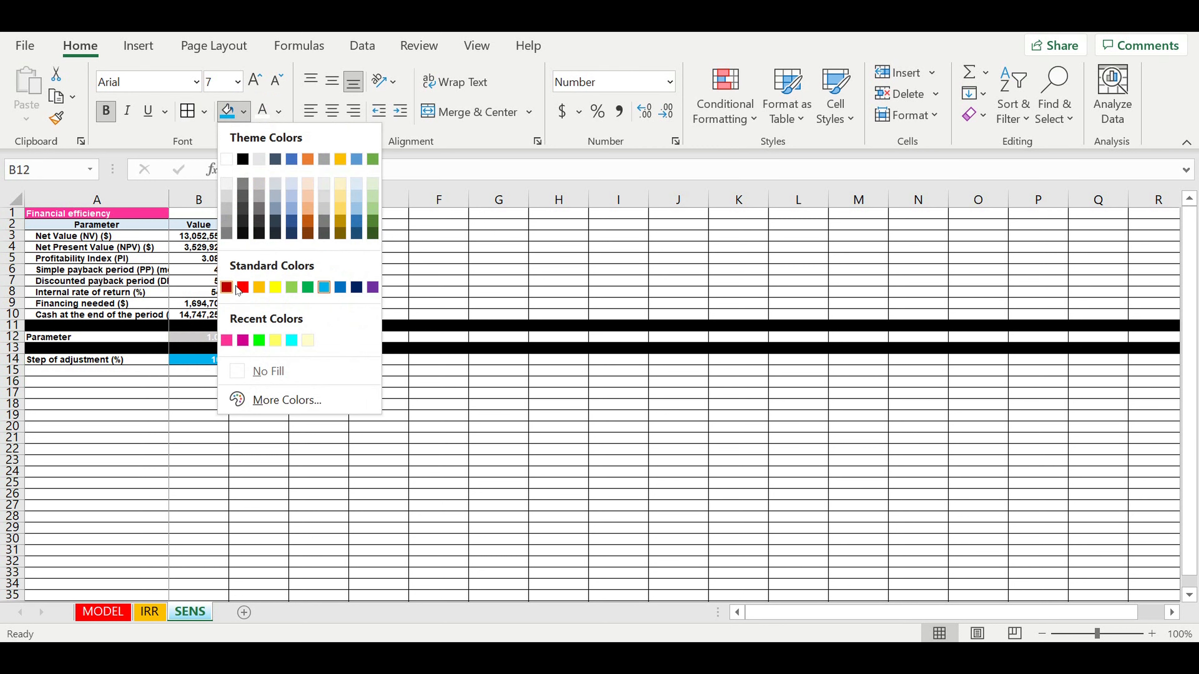
click(243, 287)
click(304, 384)
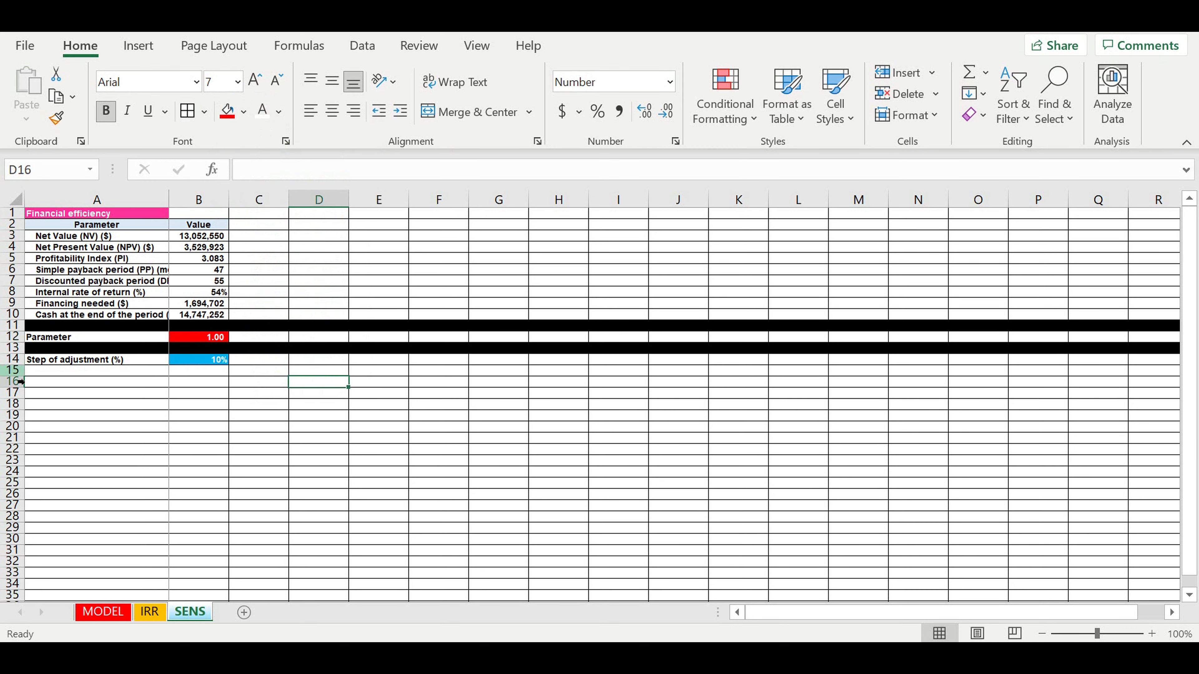
click(73, 359)
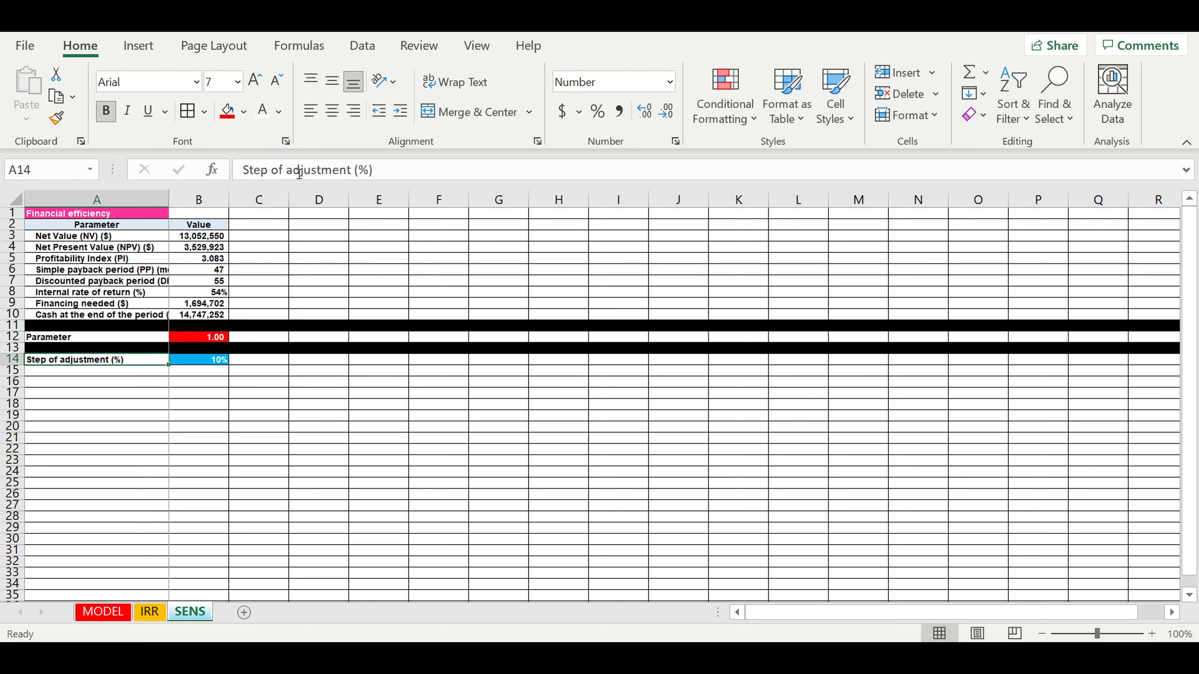
- Edit A14 in the formula bar to read 'Step of parameter adjustment (%)', fixing typos
click(293, 171)
text(зф)
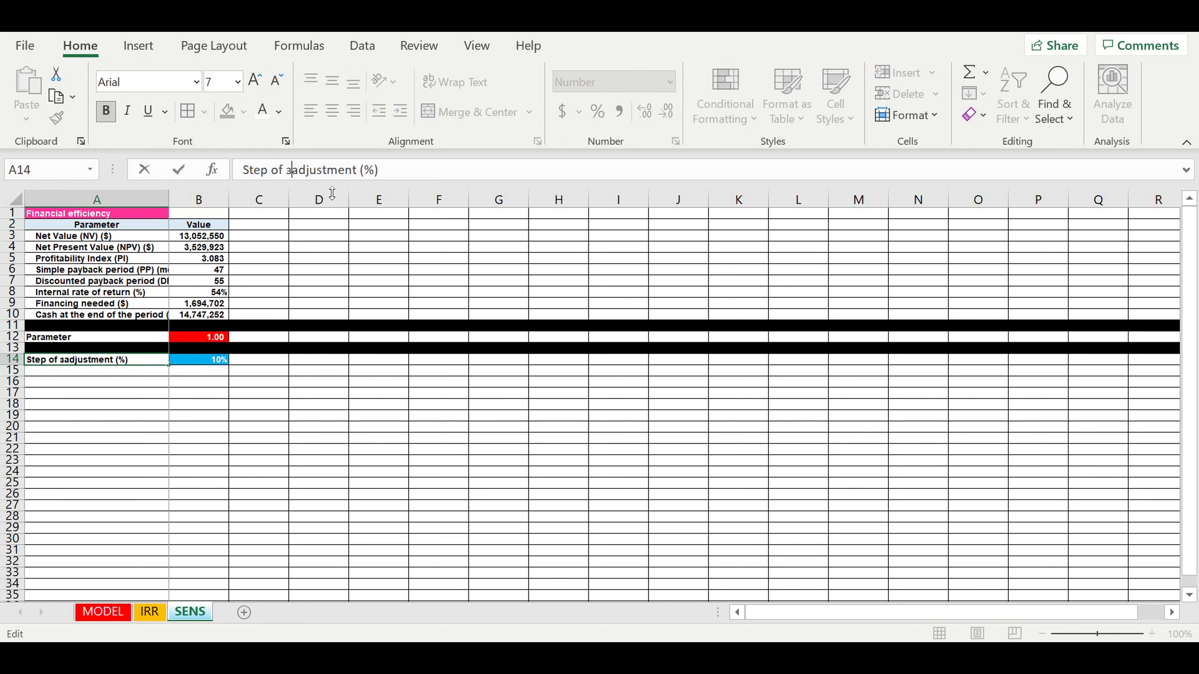
text(кфьуеук)
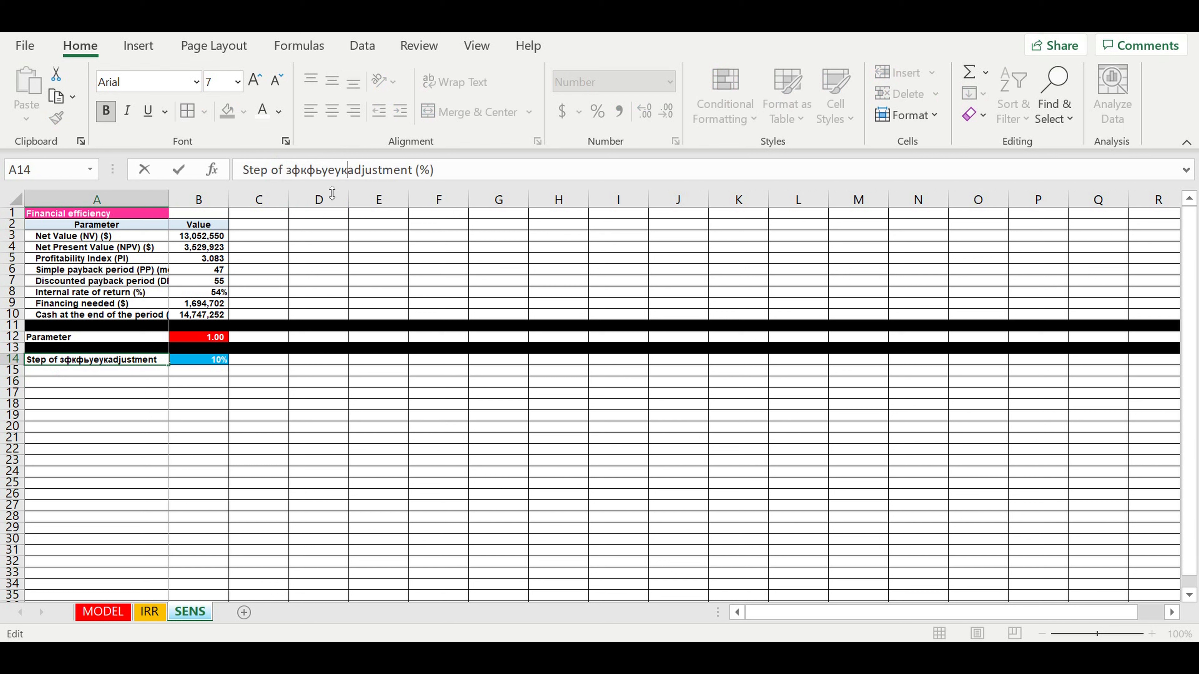
key(BackSpace)
key(BackSpace)
key(BackSpace)
key(BackSpace)
key(BackSpace)
key(BackSpace)
key(BackSpace)
key(BackSpace)
key(BackSpace)
key(BackSpace)
key(BackSpace)
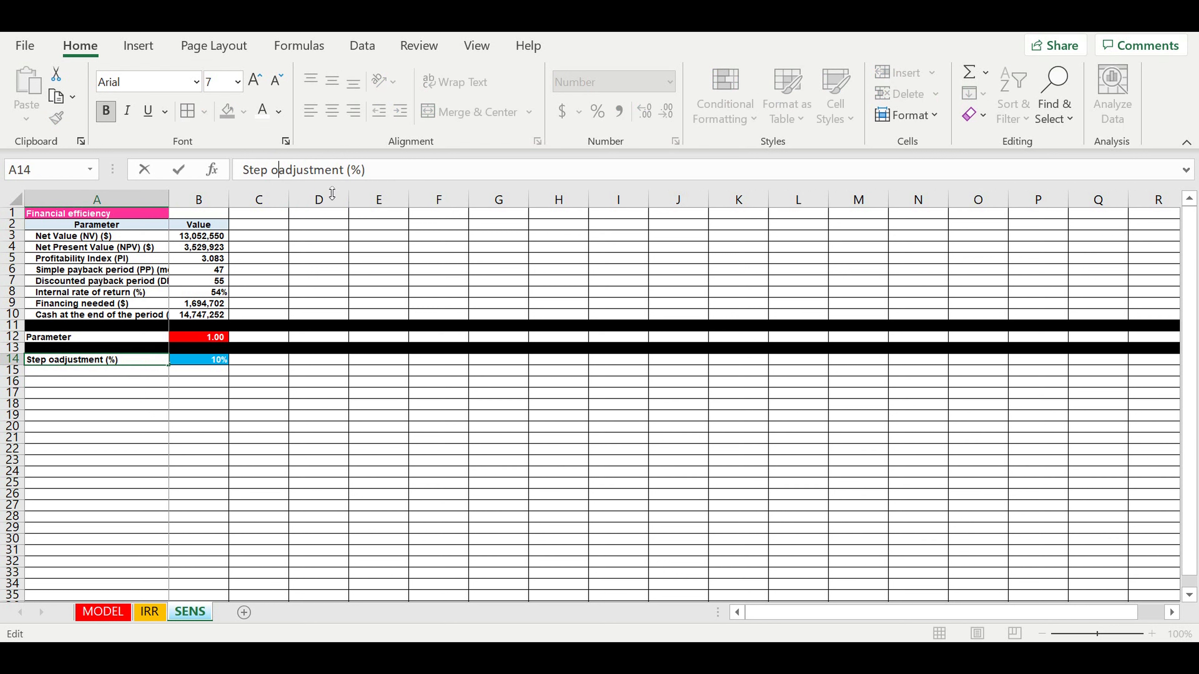
text(a parameter)
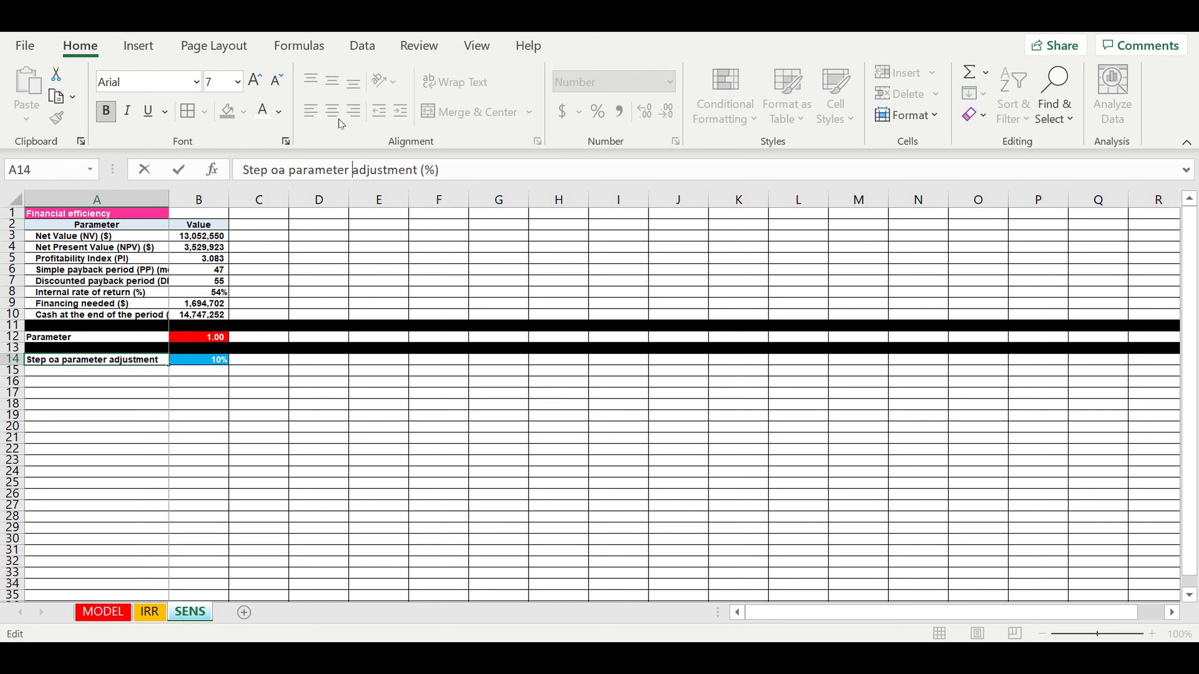
click(285, 171)
key(BackSpace)
text(f)
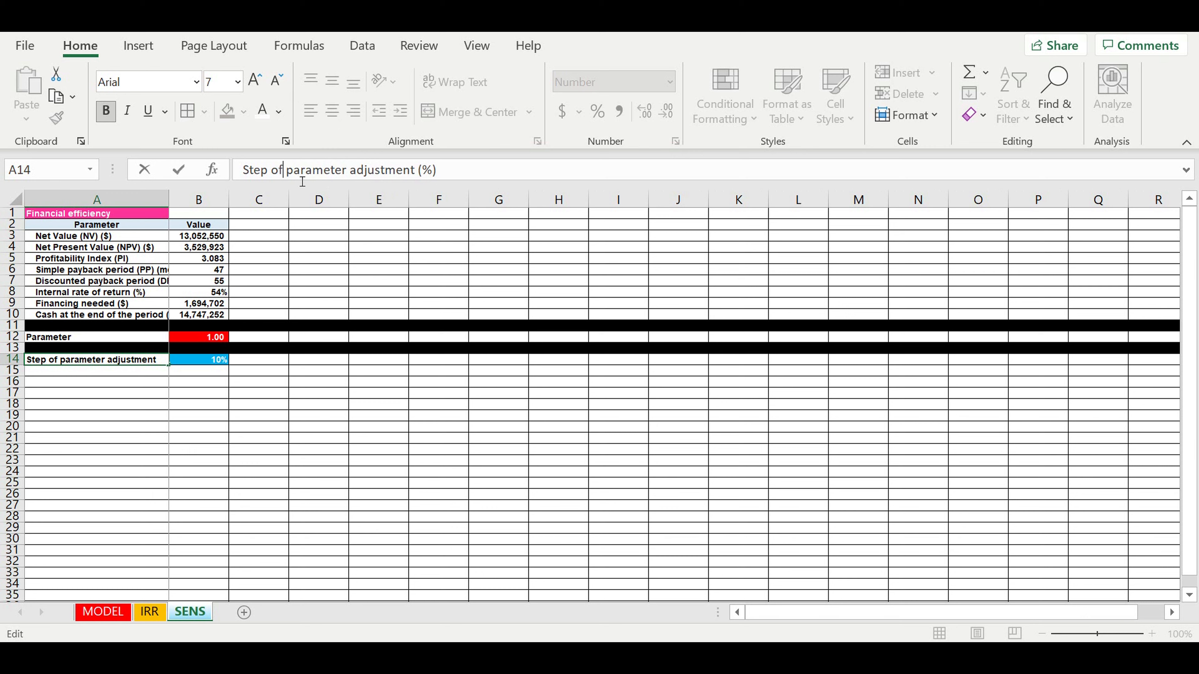
key(Return)
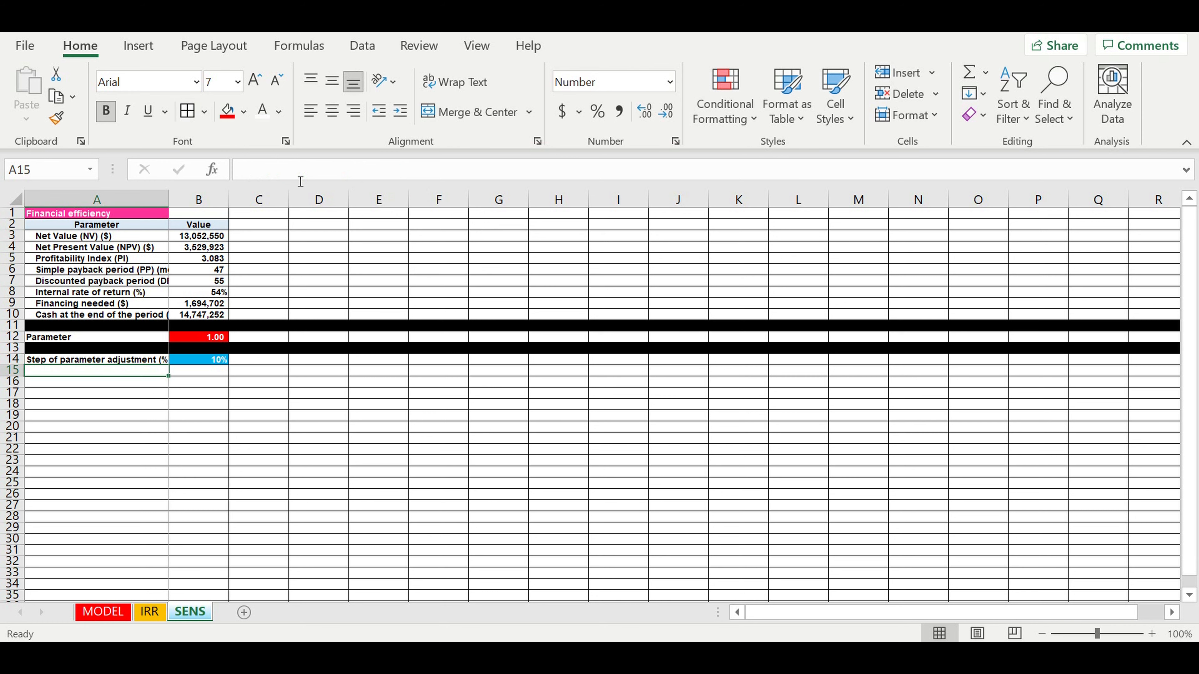
- Autofit column A to its labels and fill row 15 black
double_click(170, 205)
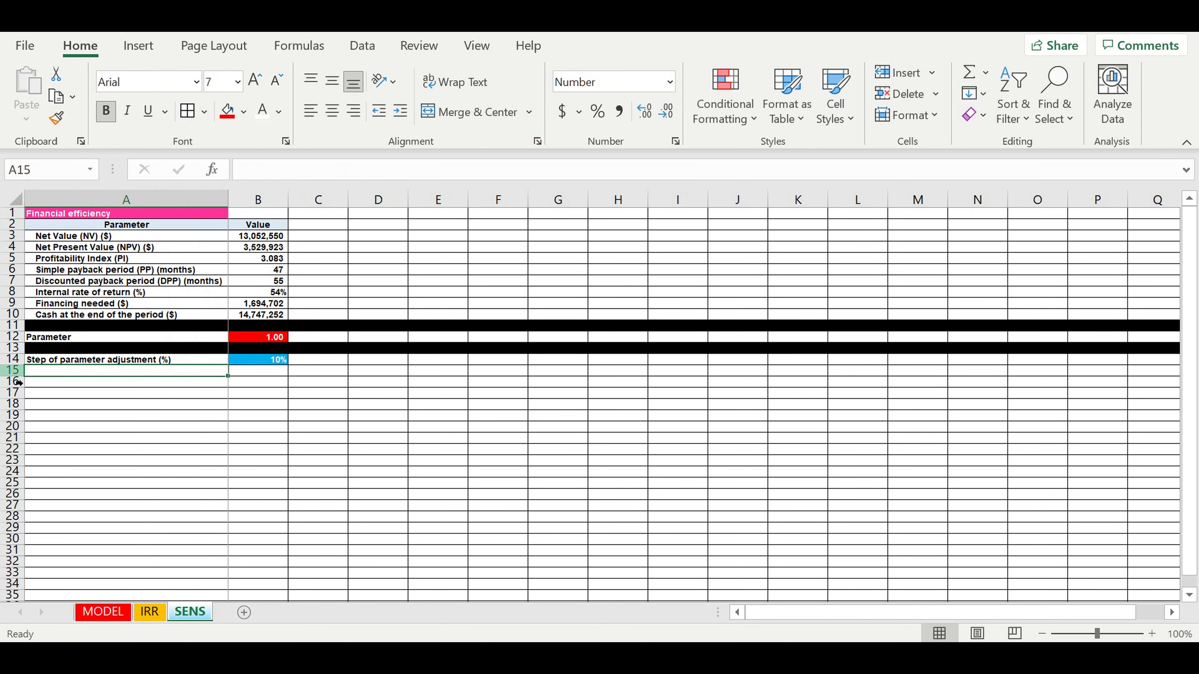
click(9, 371)
click(243, 112)
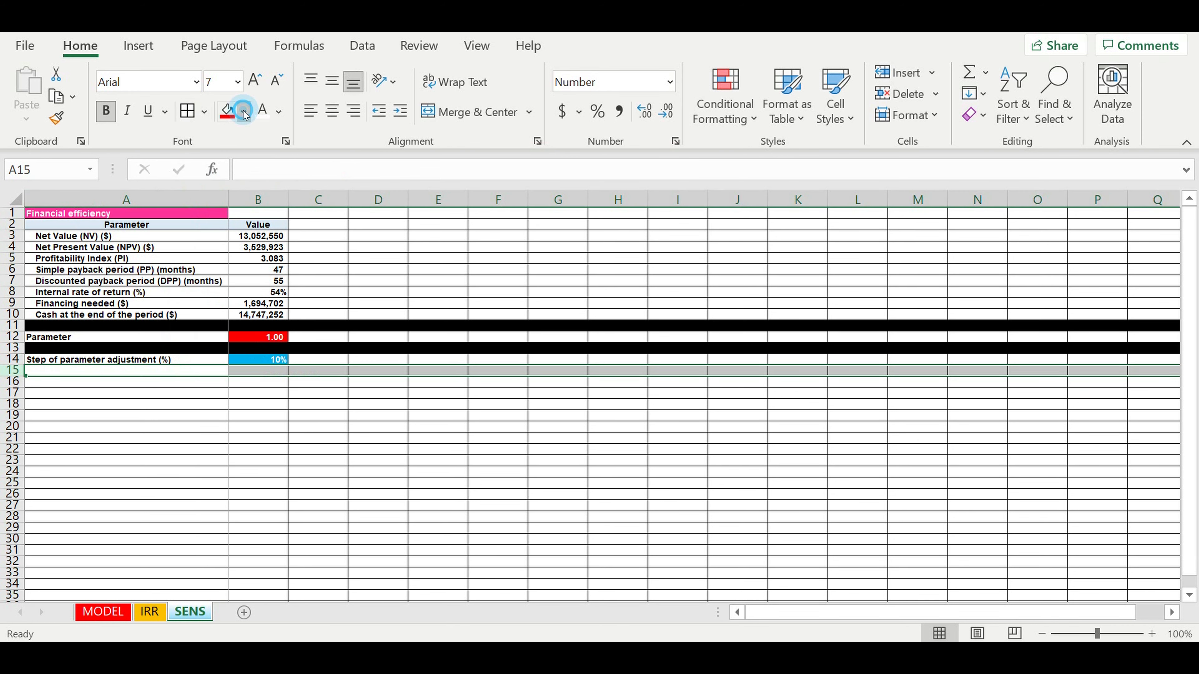
click(243, 161)
click(366, 426)
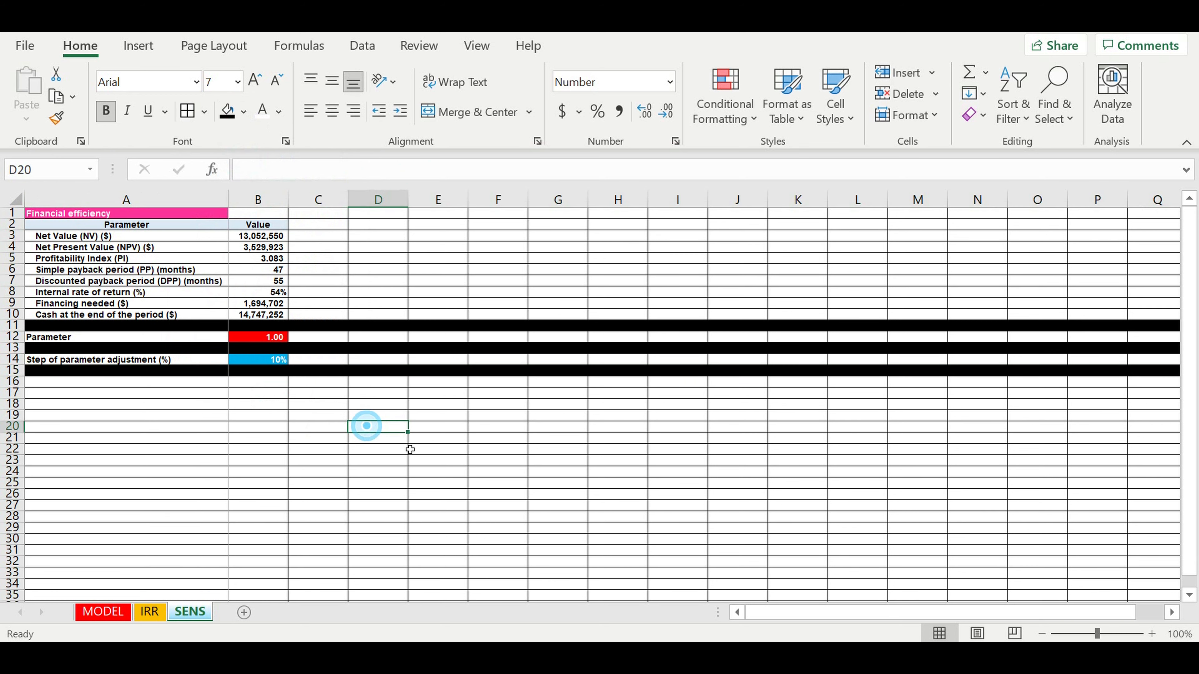
click(558, 384)
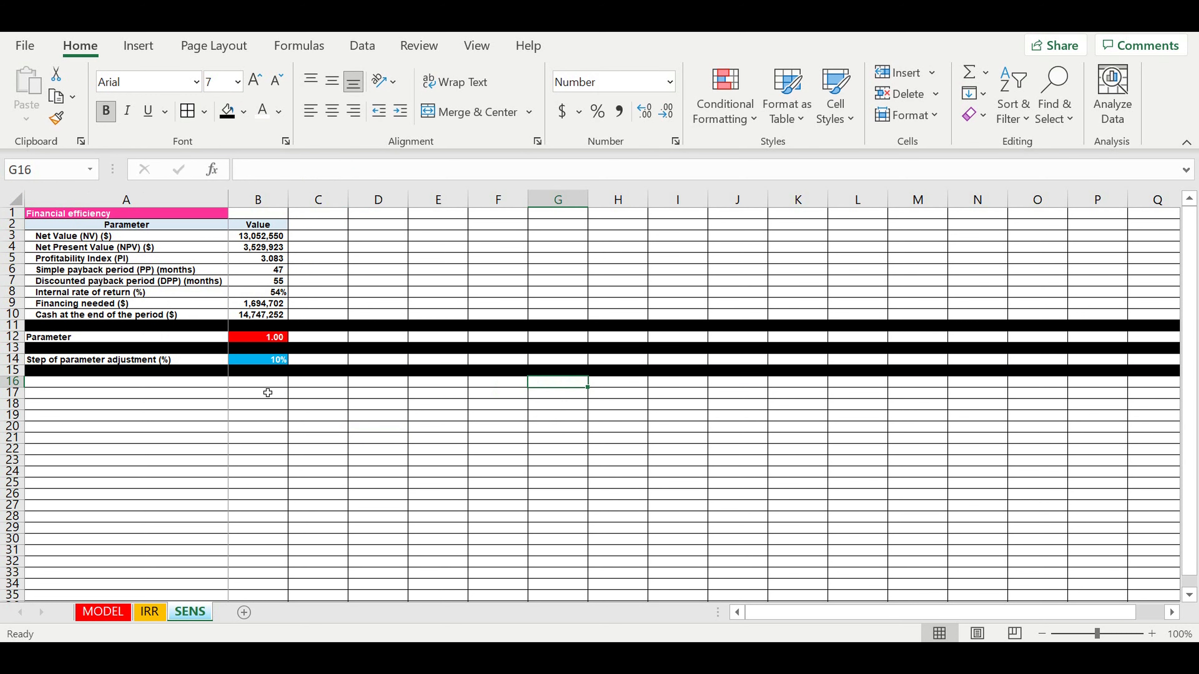
- Enter 'SENS' in A16 and 'Parameter' in A17
click(201, 385)
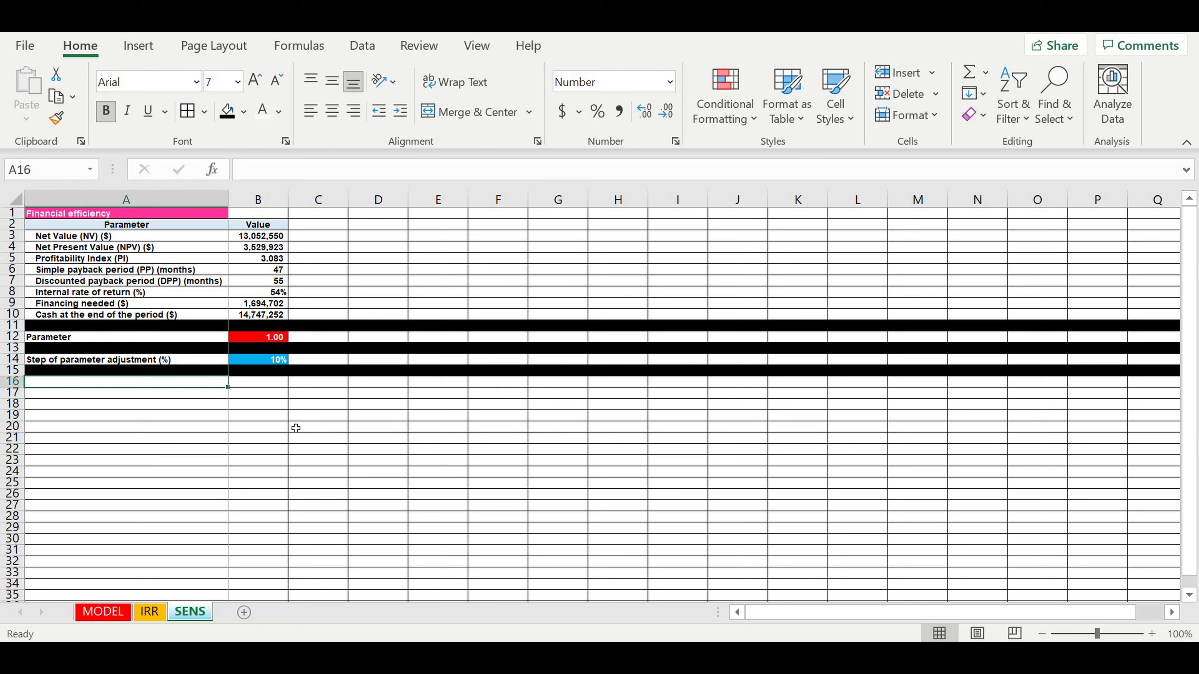
text(SENS)
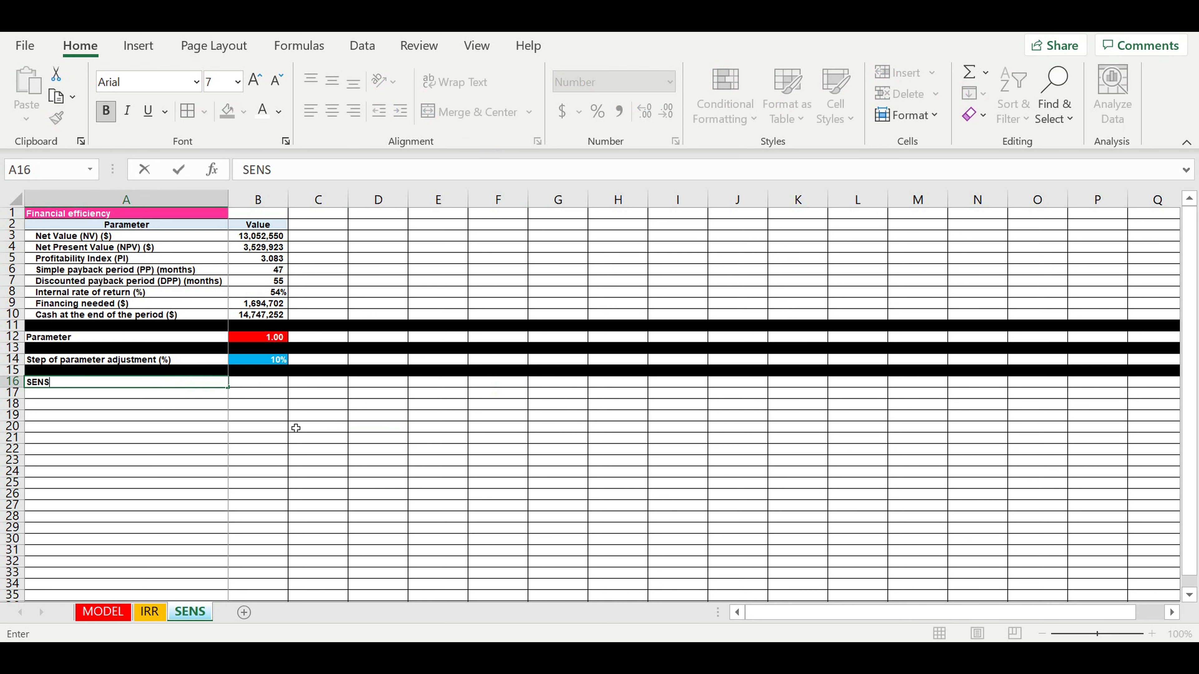
key(Return)
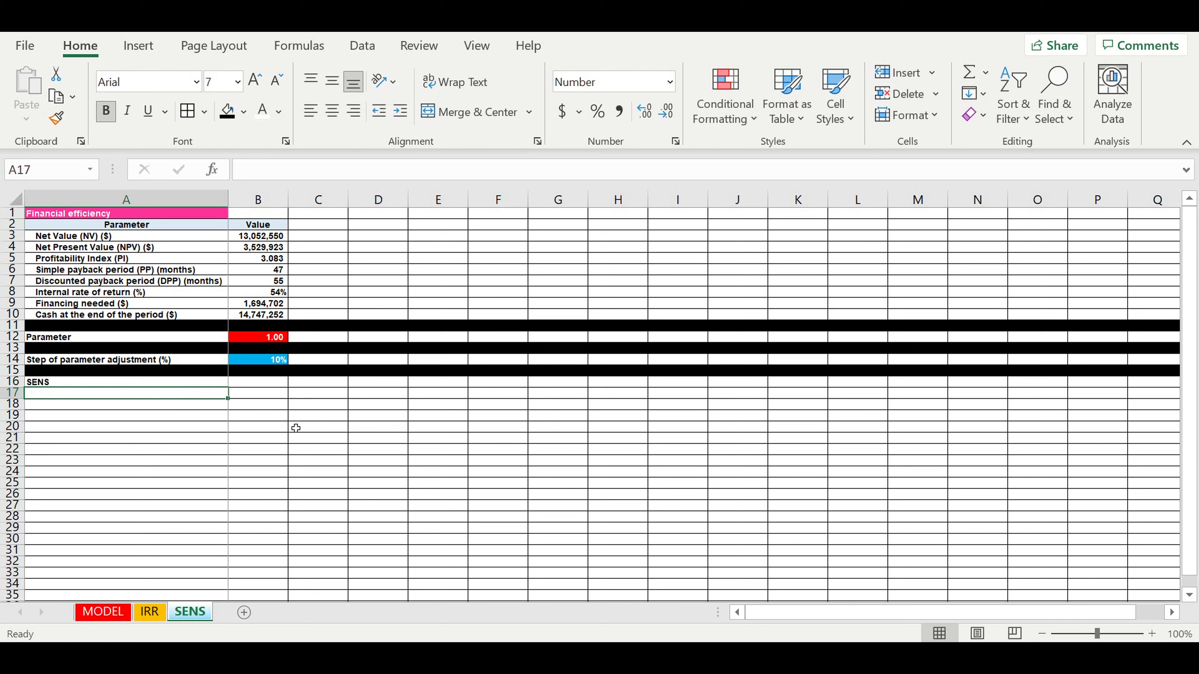
text(Parameter)
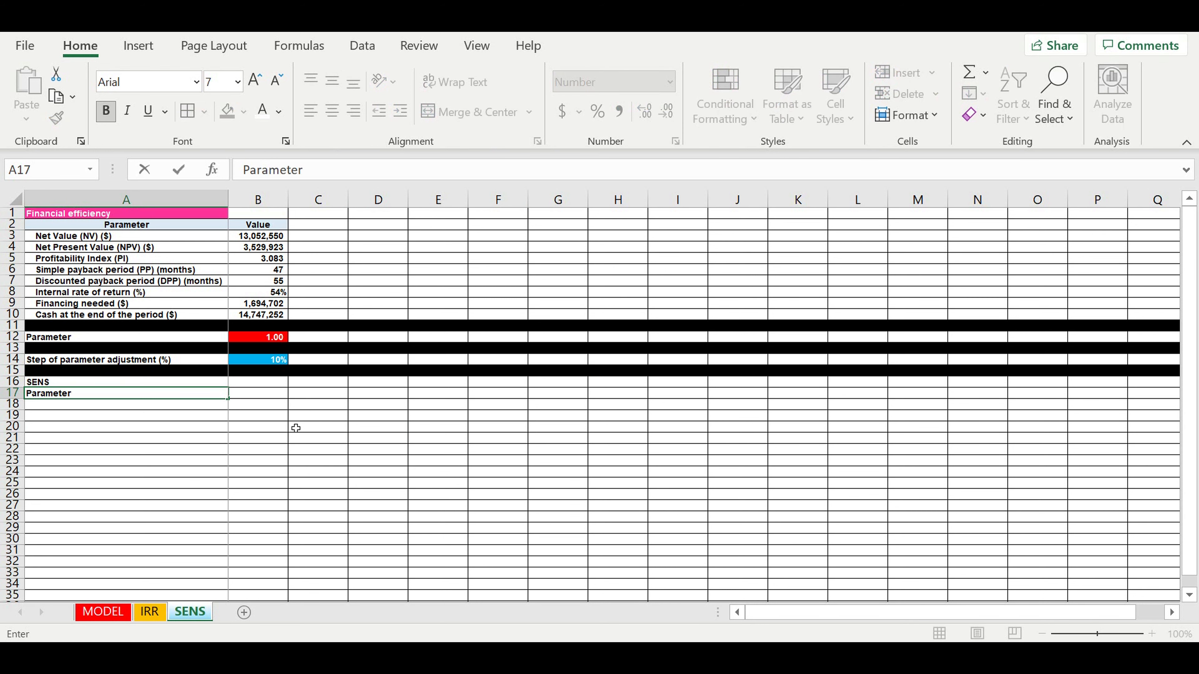
click(294, 451)
click(219, 381)
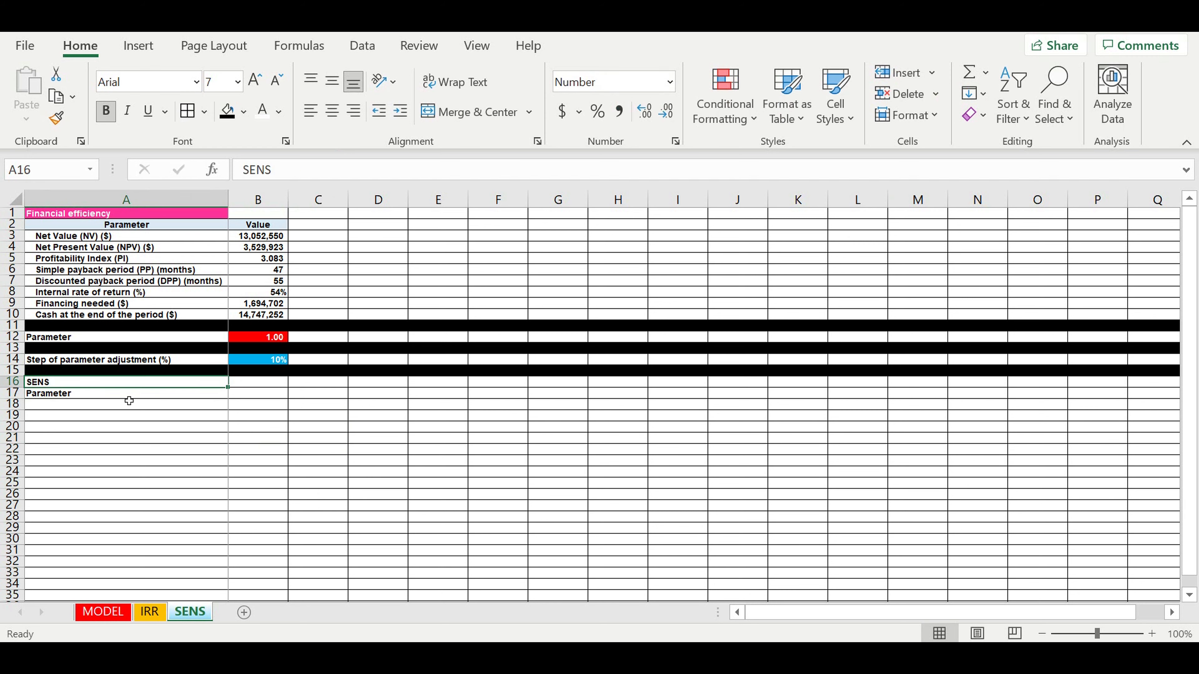
- Centre the A17 Parameter header and give it a light-blue fill
click(84, 394)
click(332, 111)
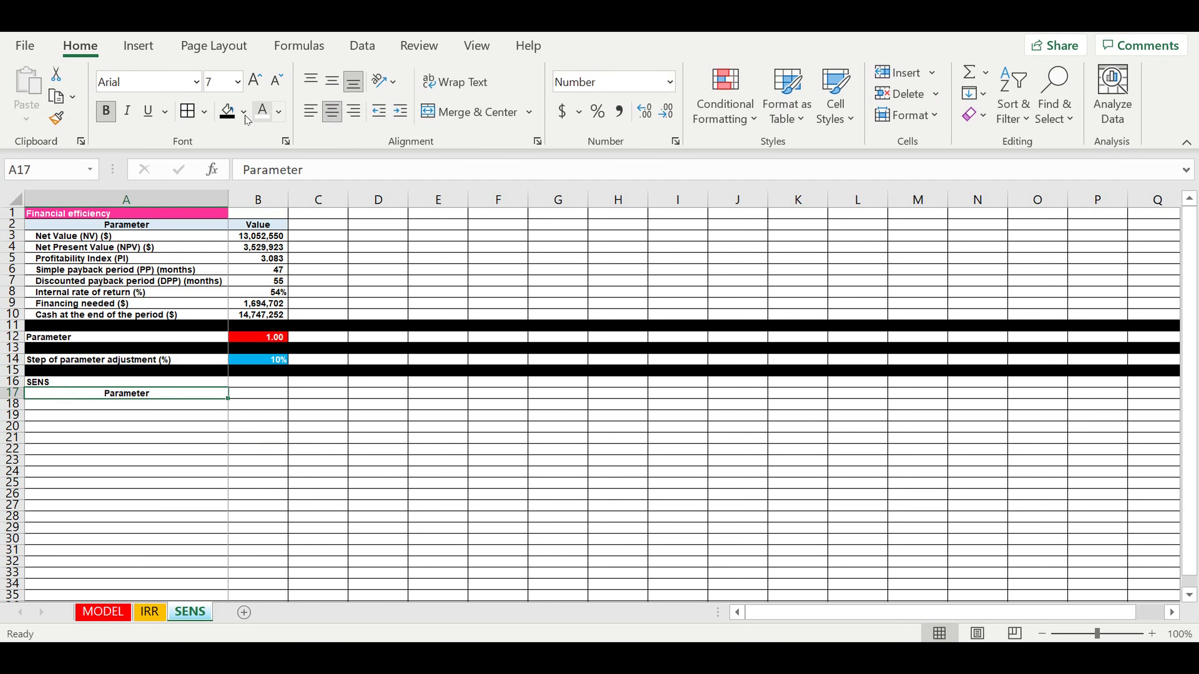
click(243, 112)
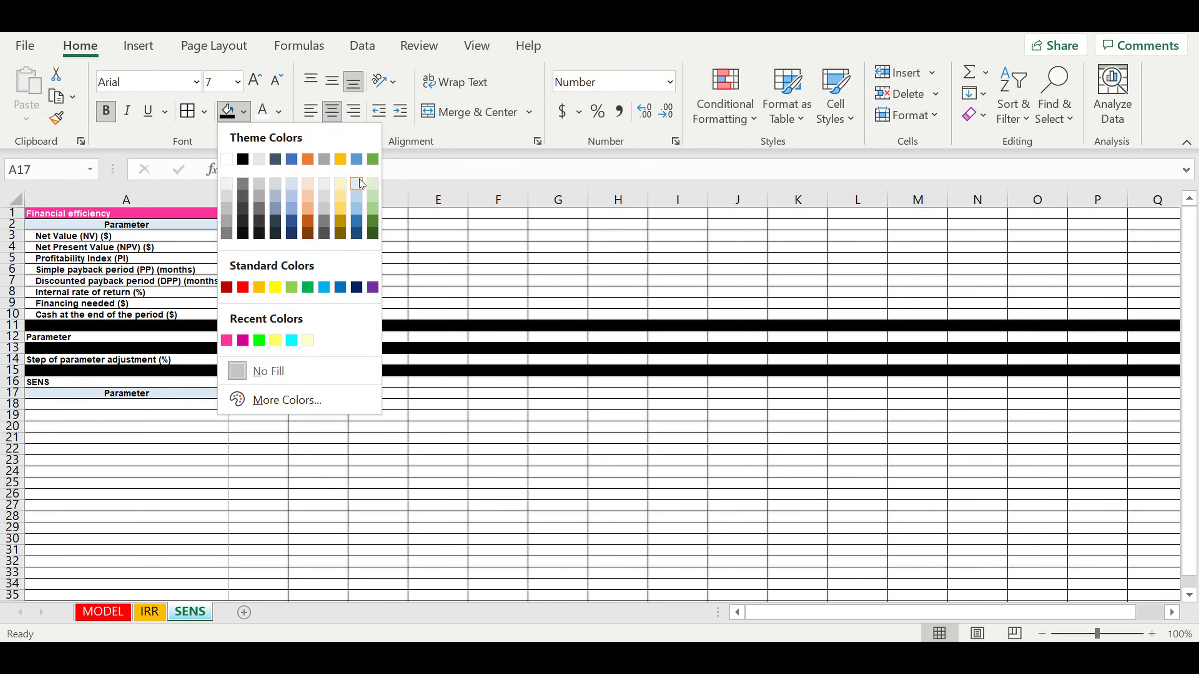
click(357, 184)
click(173, 407)
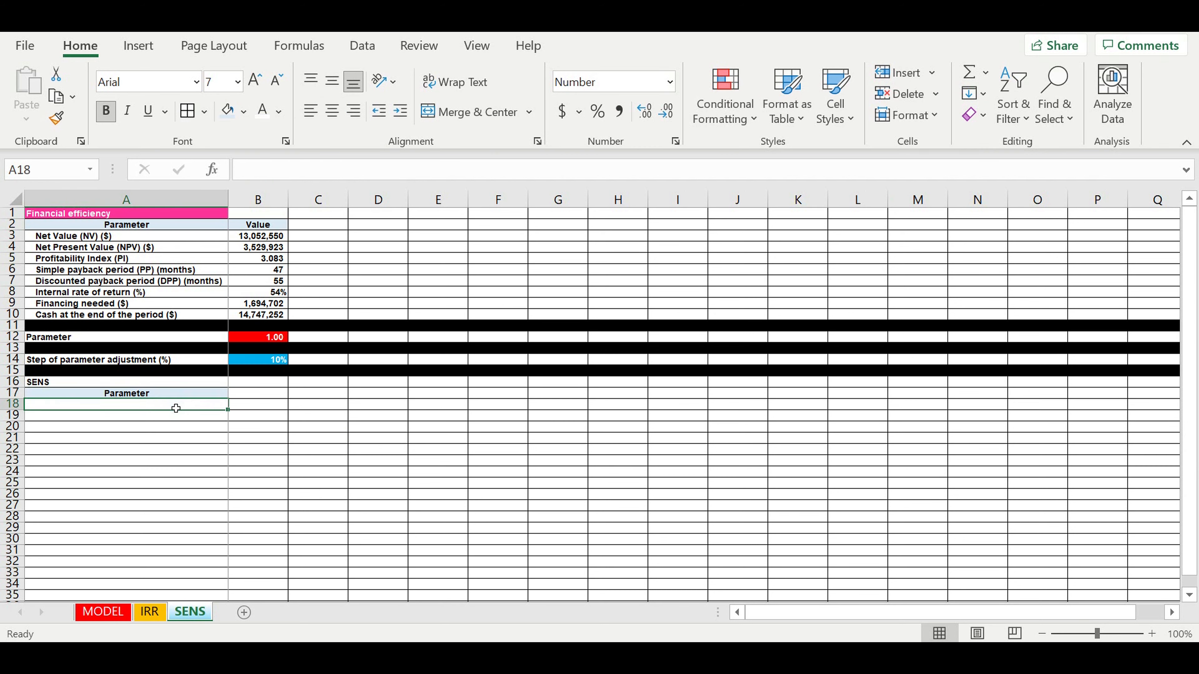
- Link A18 to A3 with =A3 and copy it down through A25
text(=)
click(118, 237)
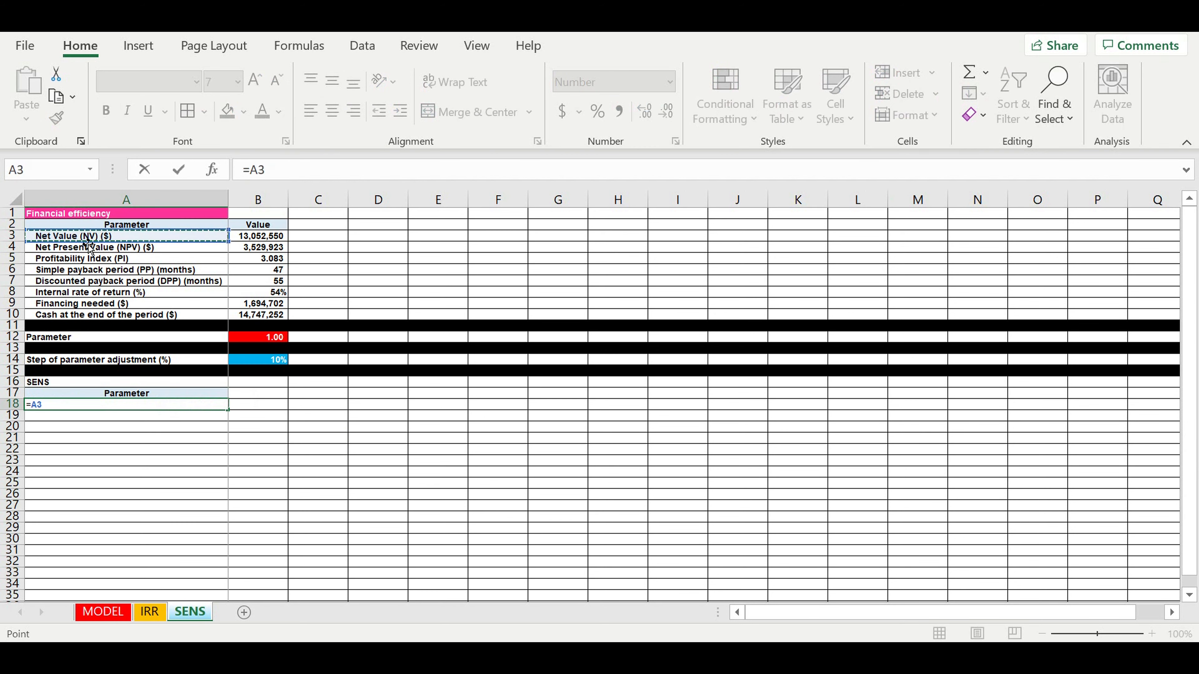
key(Return)
click(124, 429)
click(117, 408)
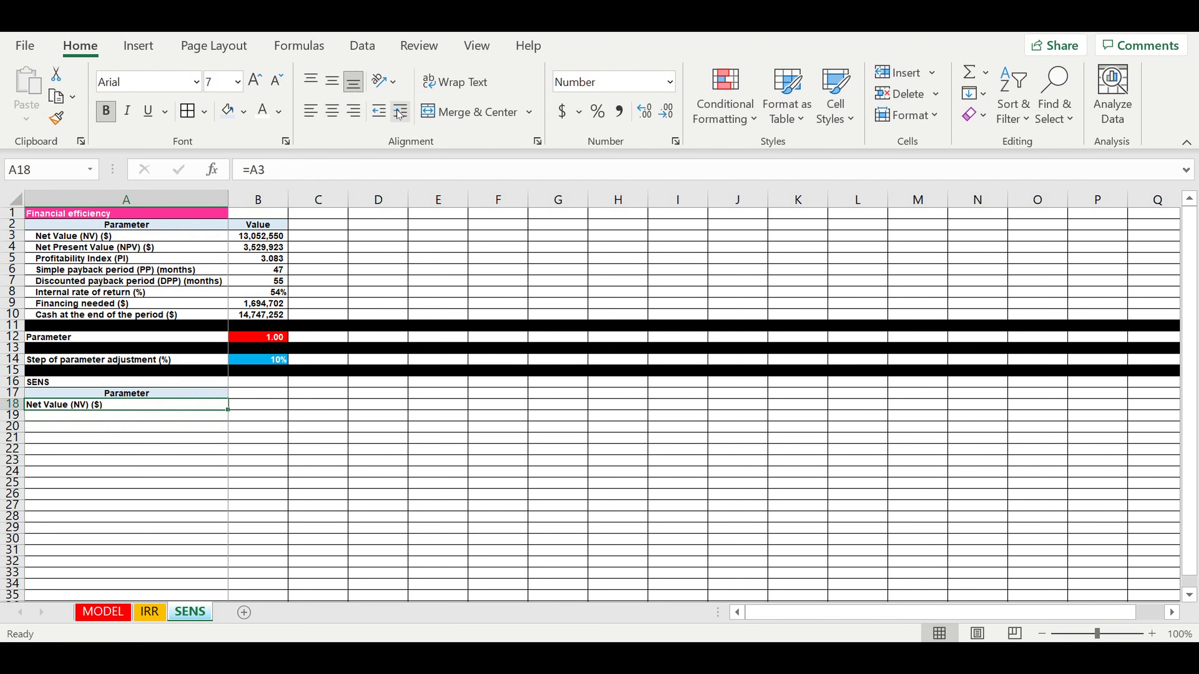
drag(228, 411, 208, 488)
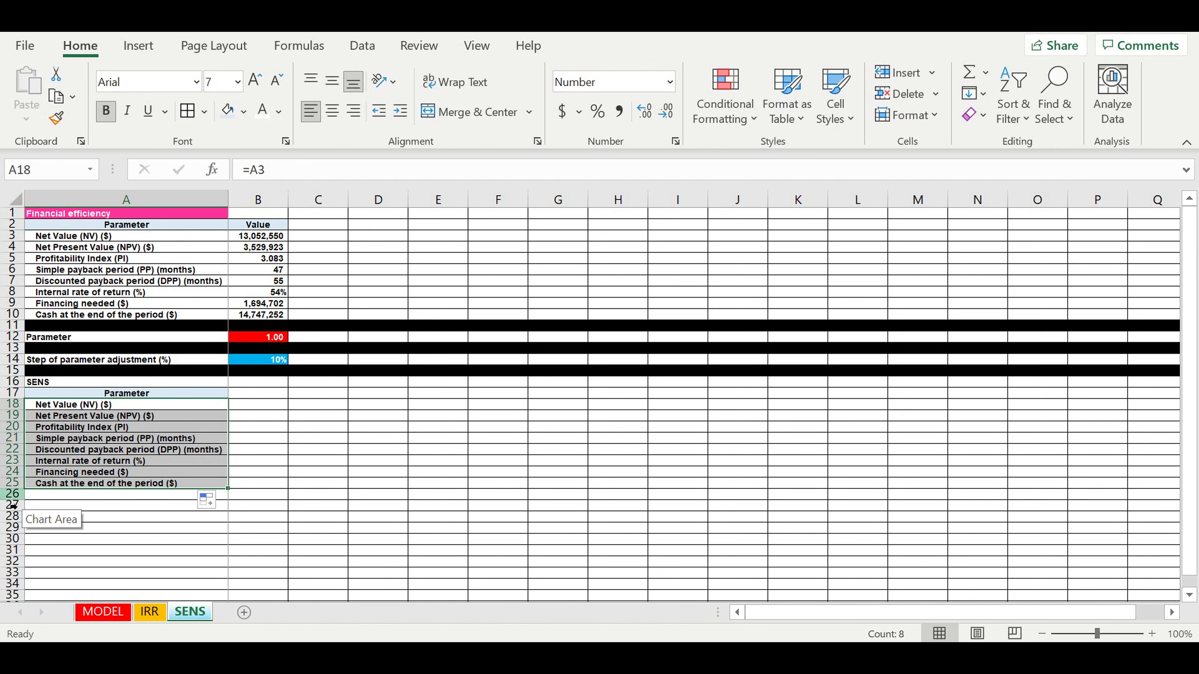
- Fill row 26 black and the SENS title cell A16 green
click(11, 495)
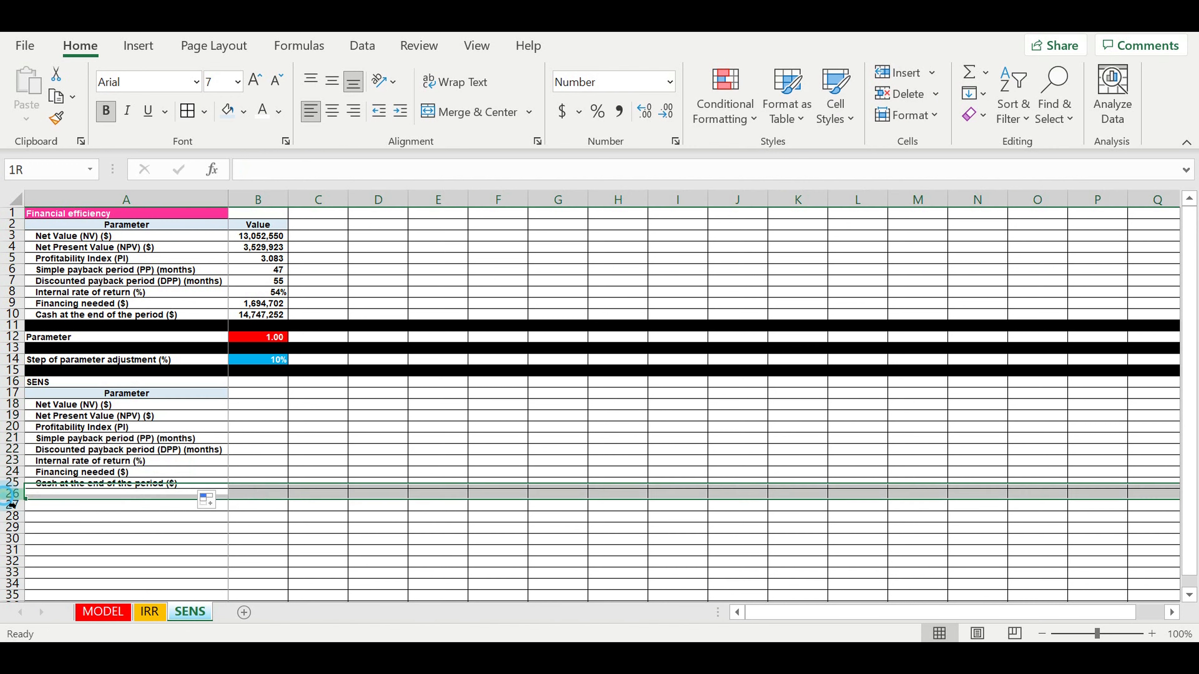
click(243, 112)
click(243, 160)
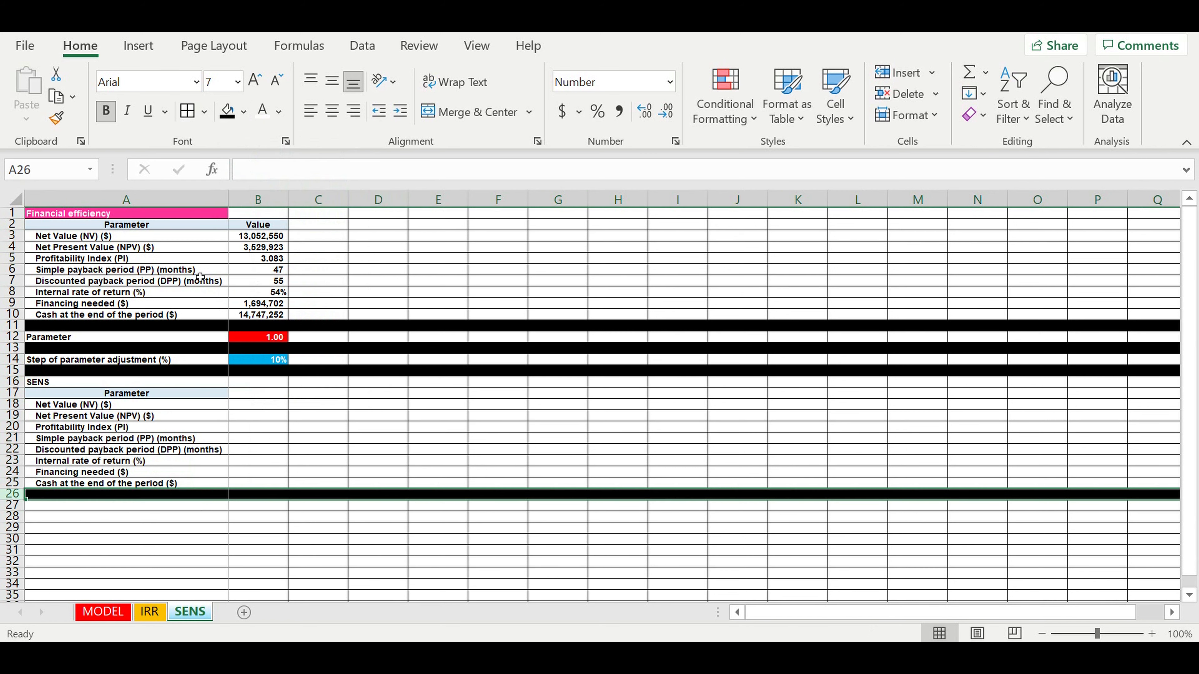
click(134, 438)
click(85, 383)
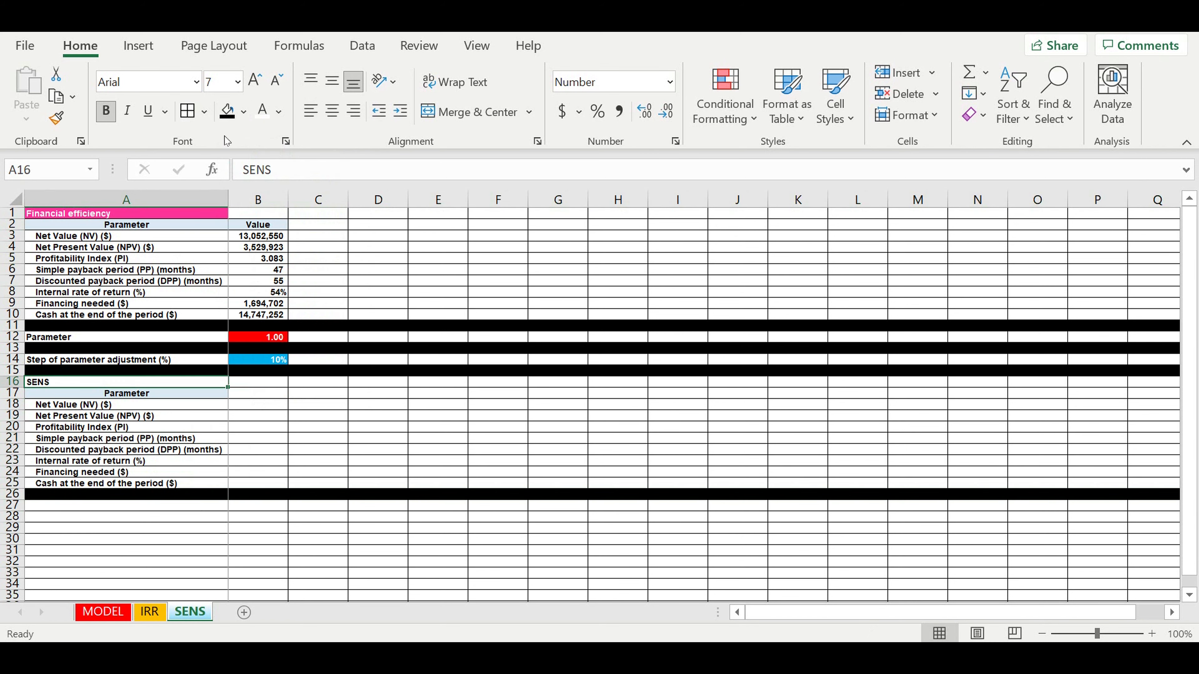
click(243, 112)
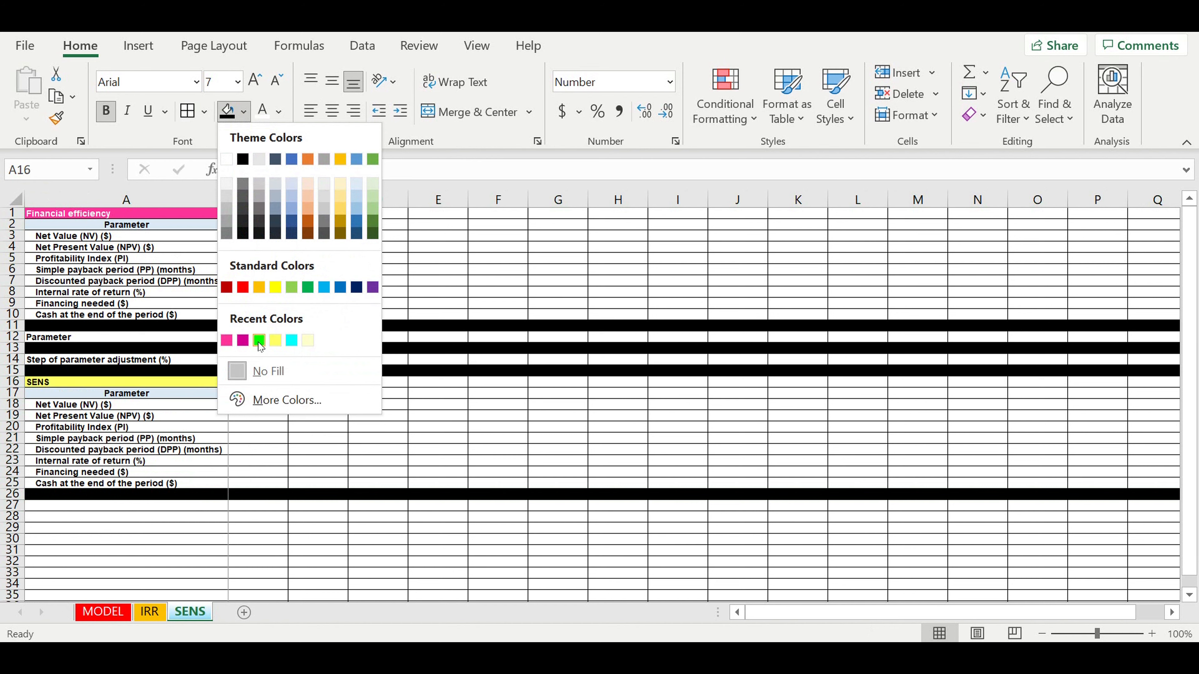
click(259, 341)
click(331, 431)
- Enter 1 in H17 as the header row's starting value
drag(270, 399, 613, 398)
click(614, 398)
text(1)
key(Return)
click(624, 400)
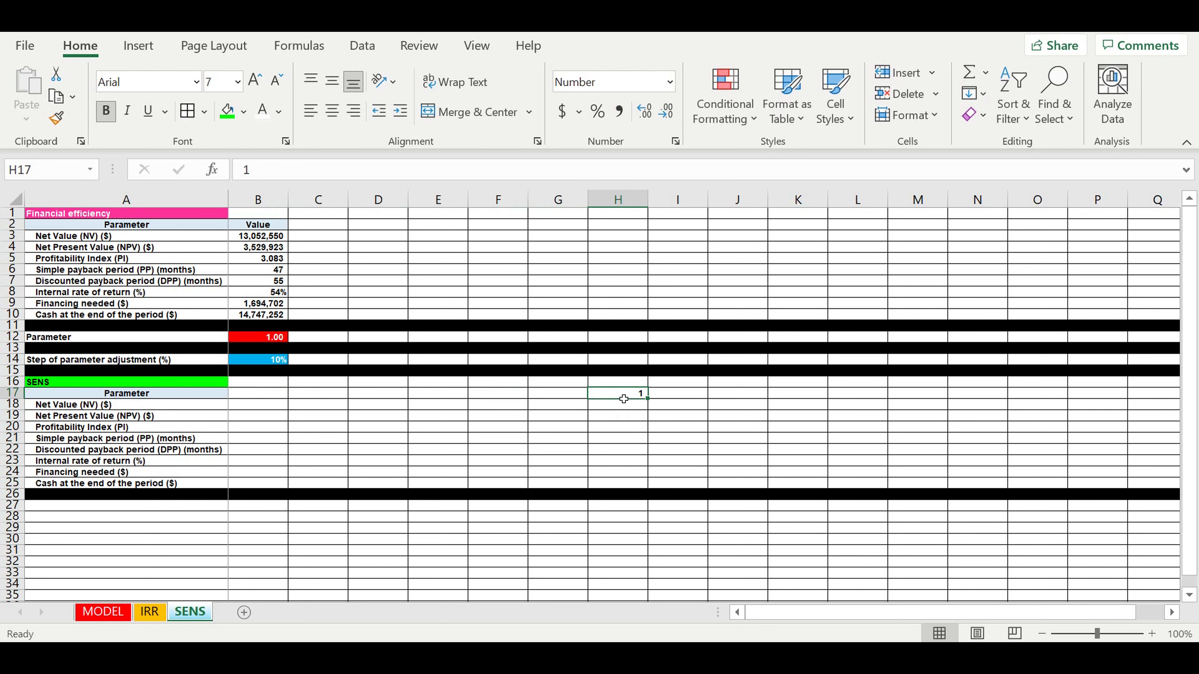
- Enter =H17-$B$14 in G17, with an absolute reference to the step size
click(557, 397)
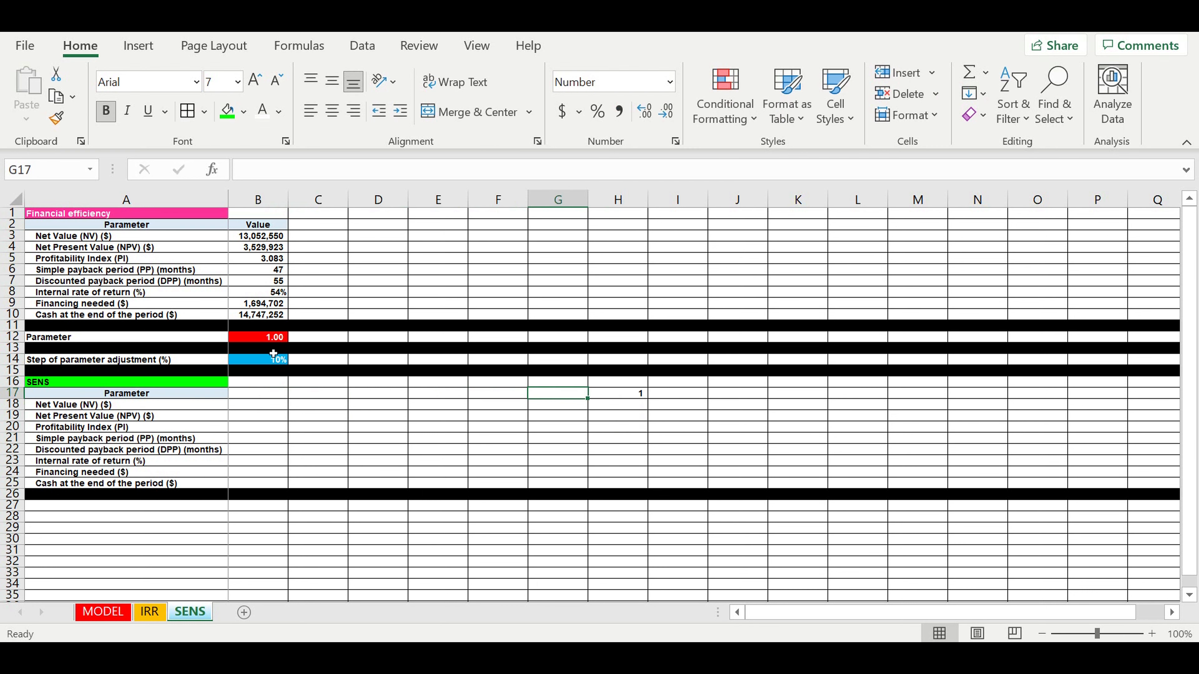
click(266, 338)
click(564, 396)
text(=)
click(620, 397)
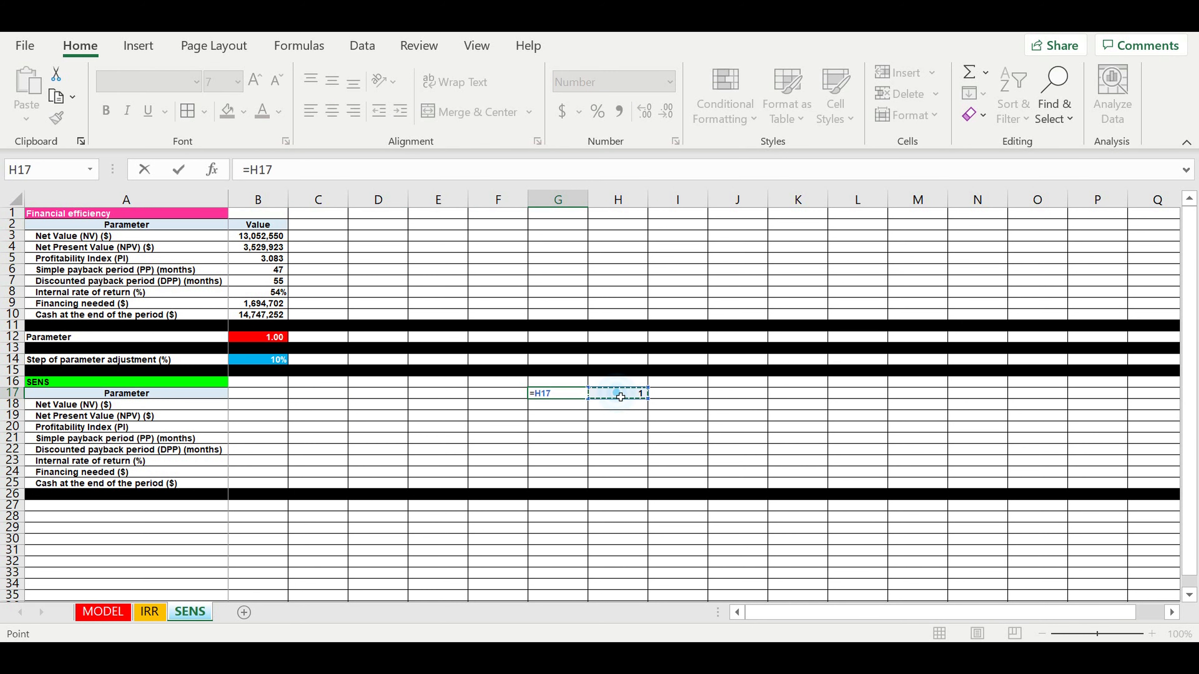
text(-)
click(250, 365)
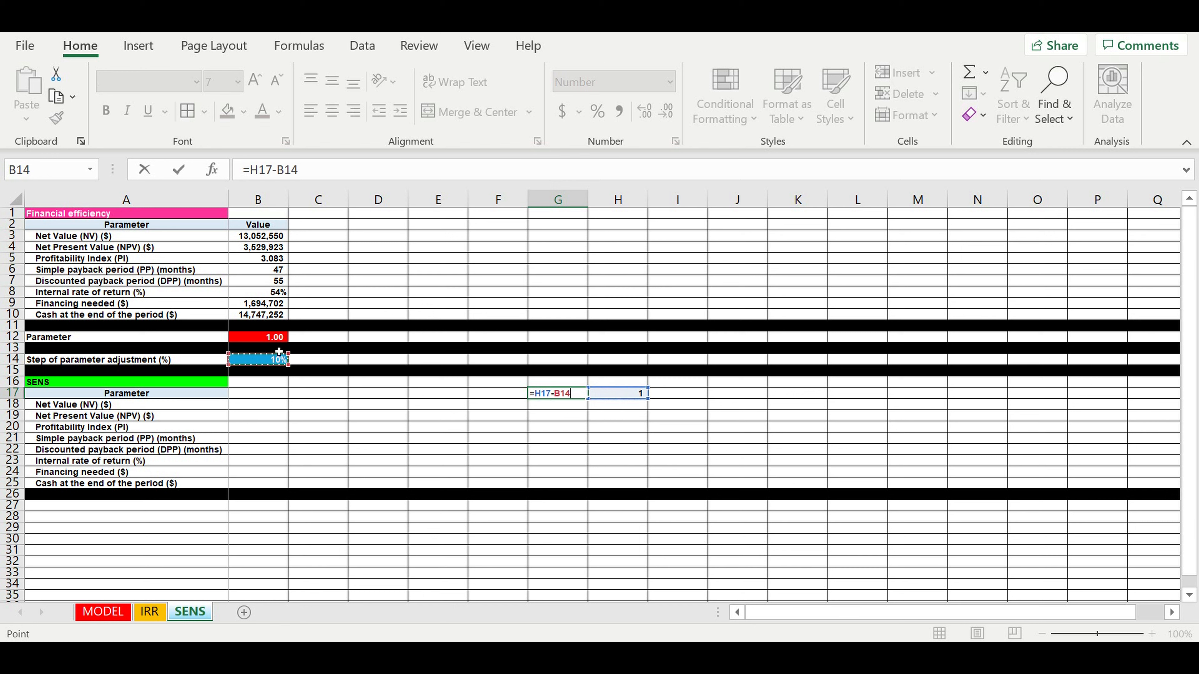
click(287, 175)
text($)
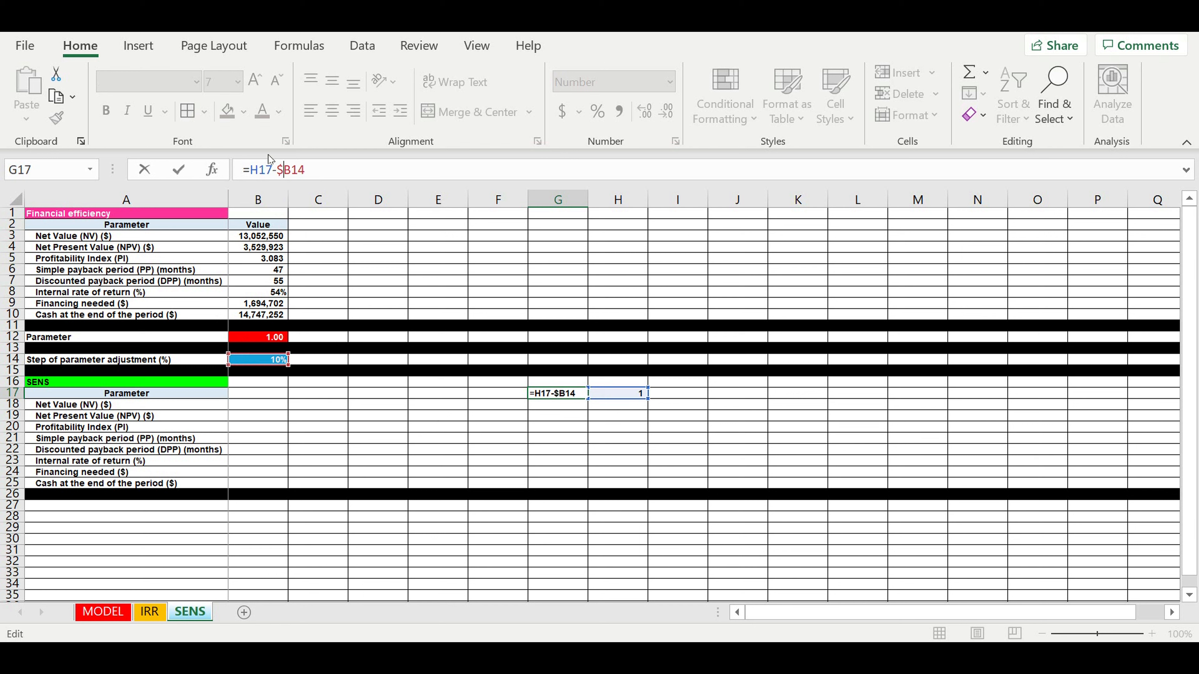
click(289, 170)
text($)
- Wrap it as =IF(H17-$B$14<0,0,H17-$B$14) and format G17:H17 as percentages
click(251, 168)
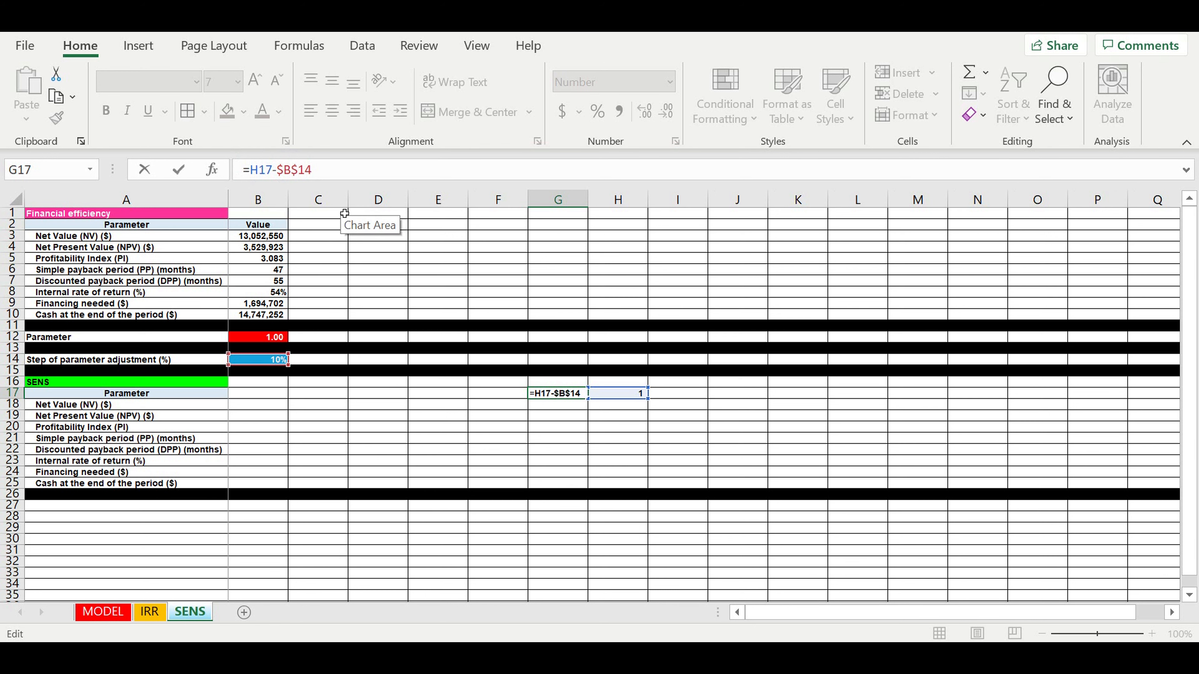
text(if()
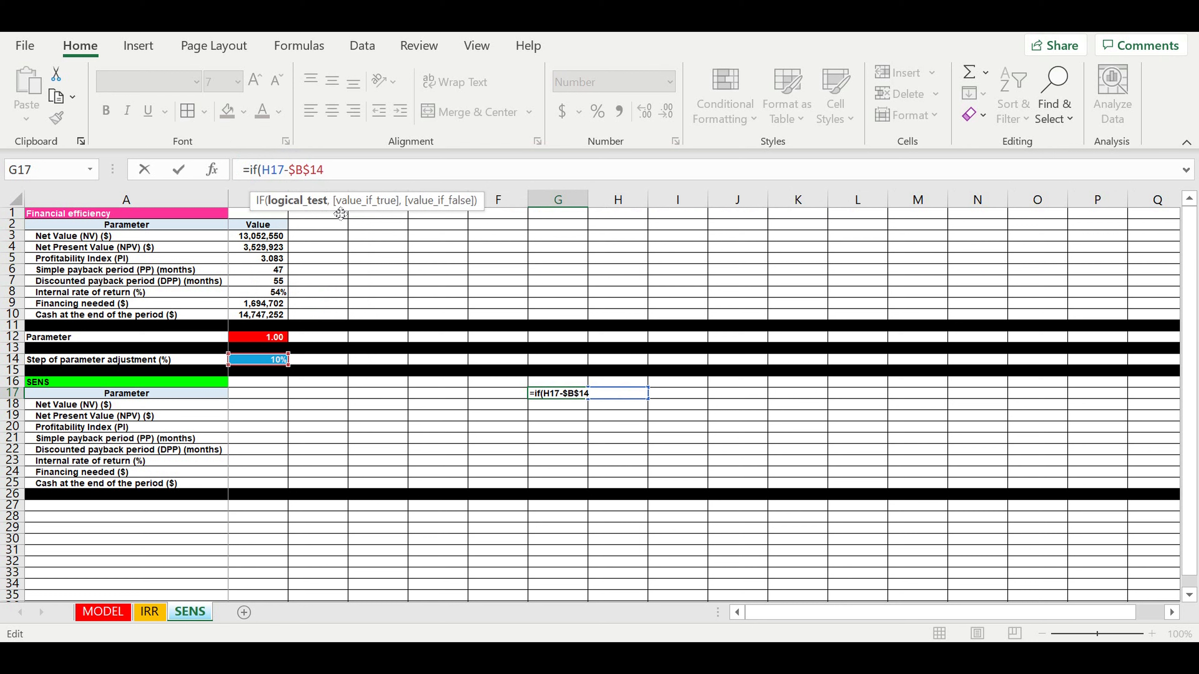
drag(263, 173, 342, 174)
key(ctrl+c)
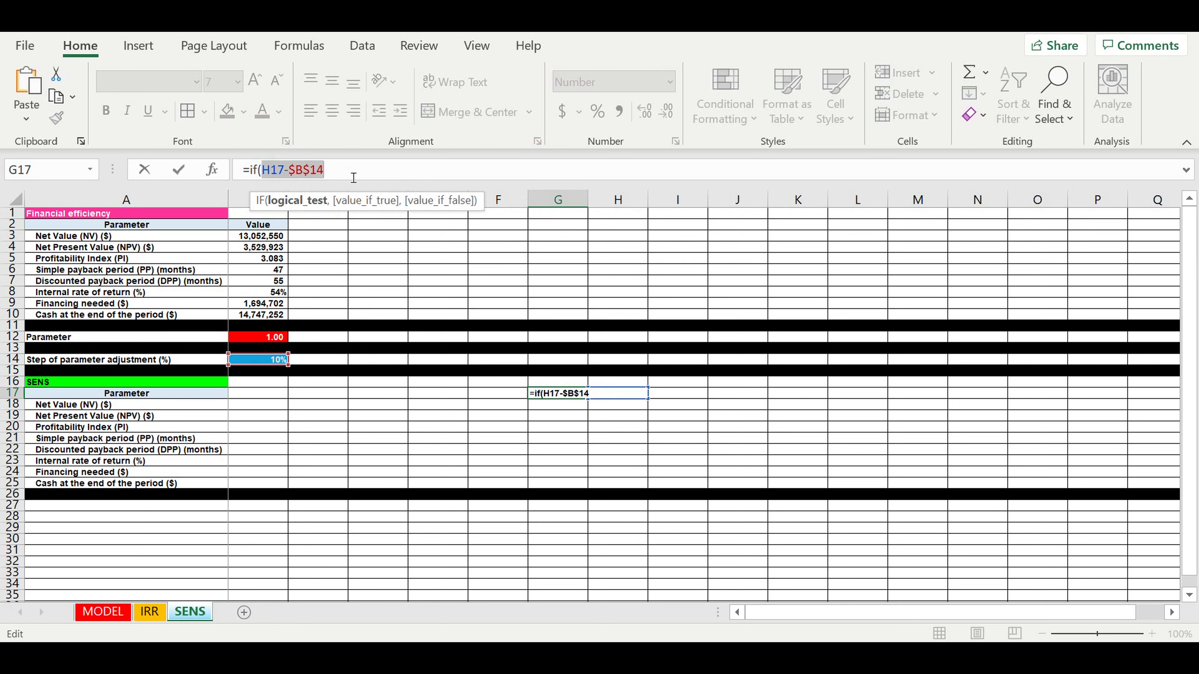
click(354, 178)
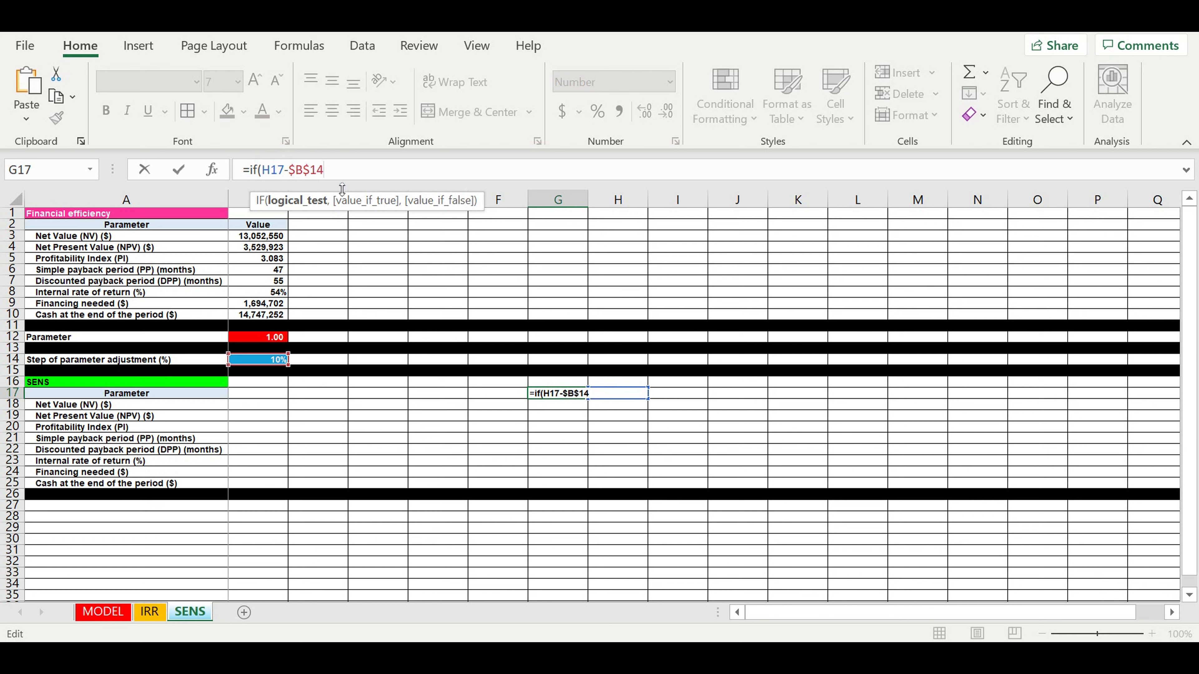
text(<0,0,H17-$B$14)
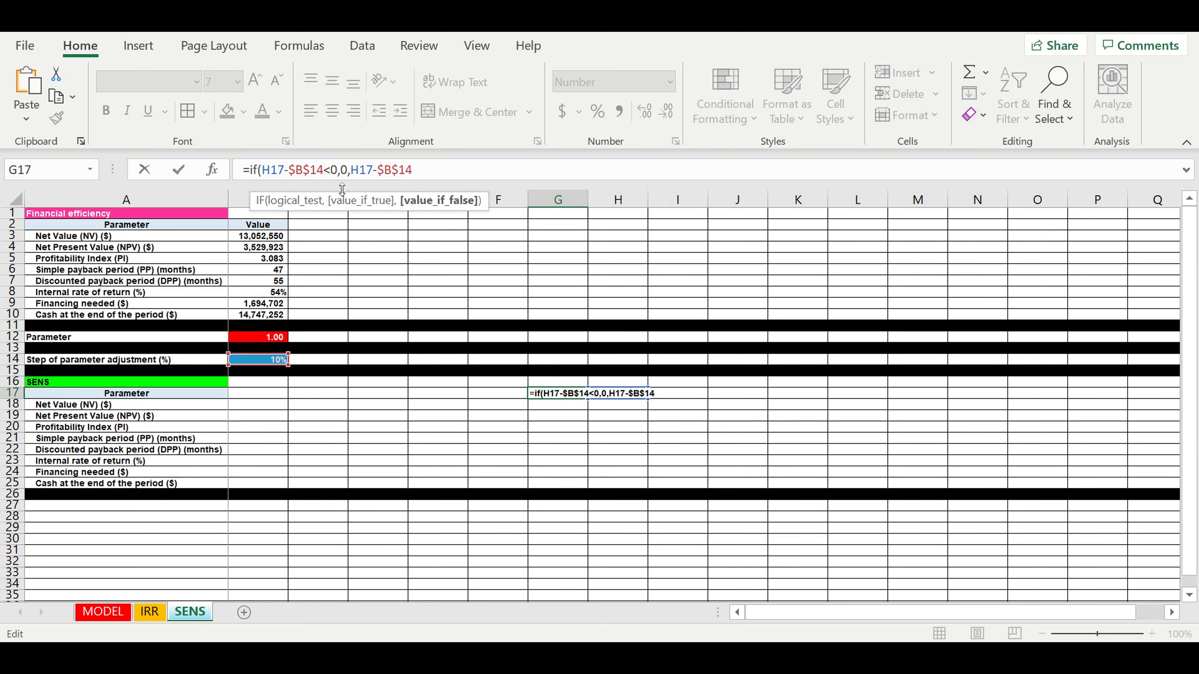
text())
key(Return)
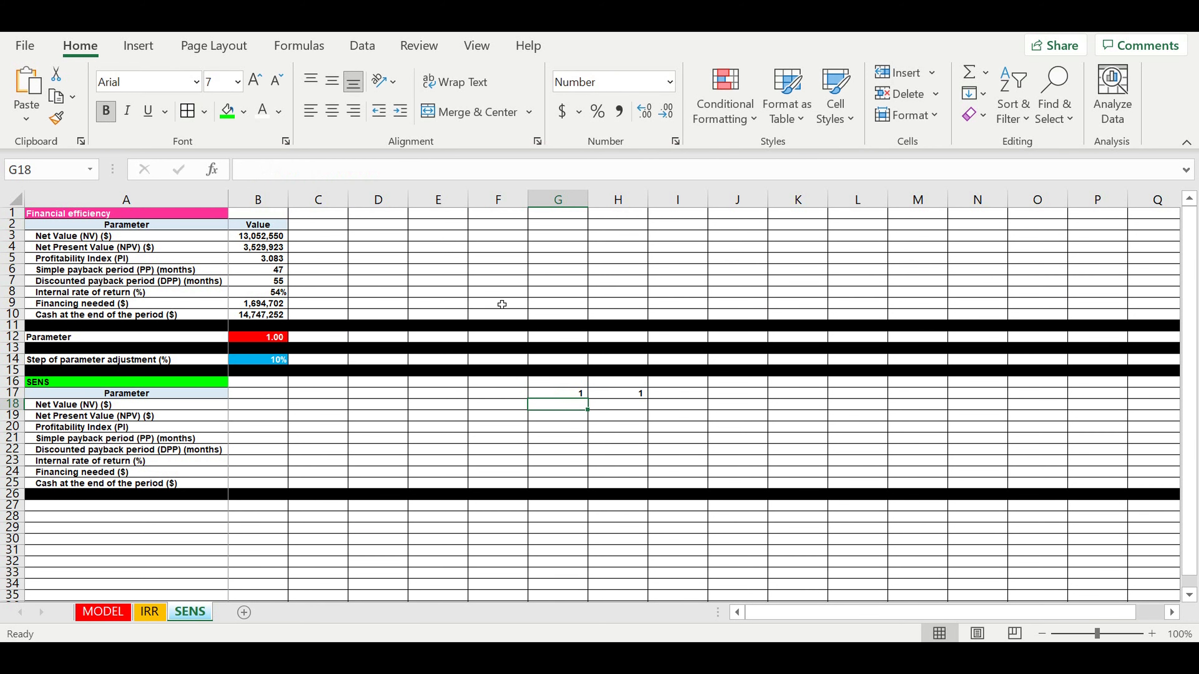
drag(629, 395, 557, 393)
click(597, 111)
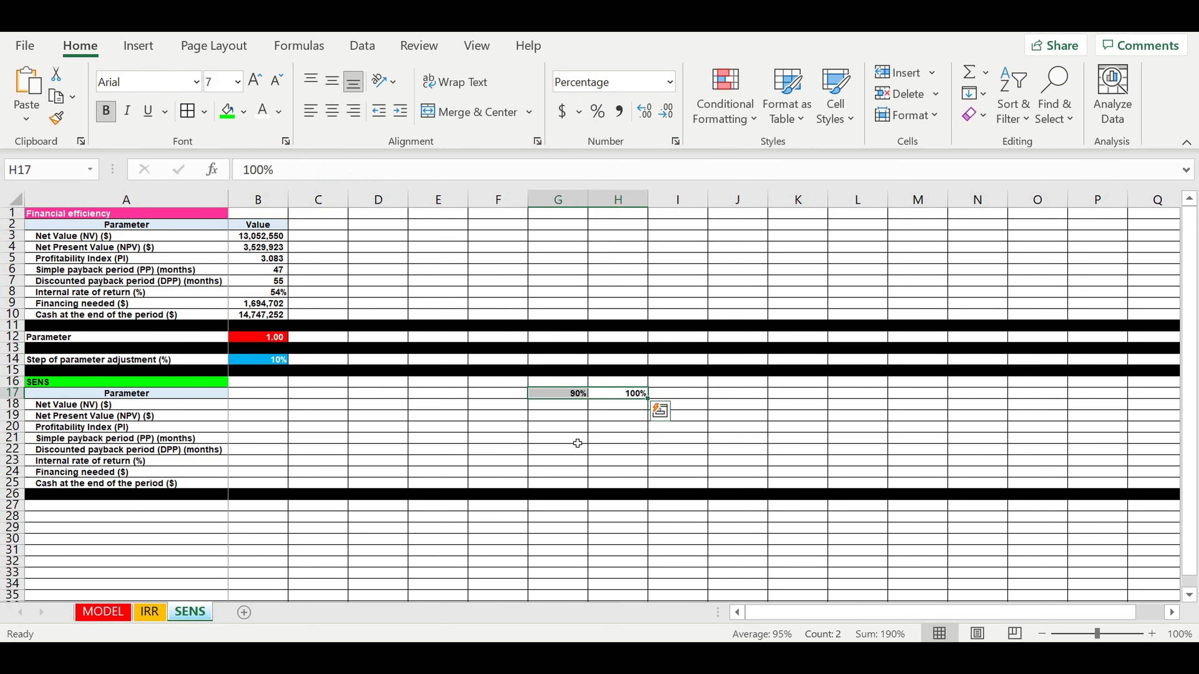
- Fill G17 leftward to B17, giving 90% down to 40%
click(558, 392)
drag(588, 400, 259, 397)
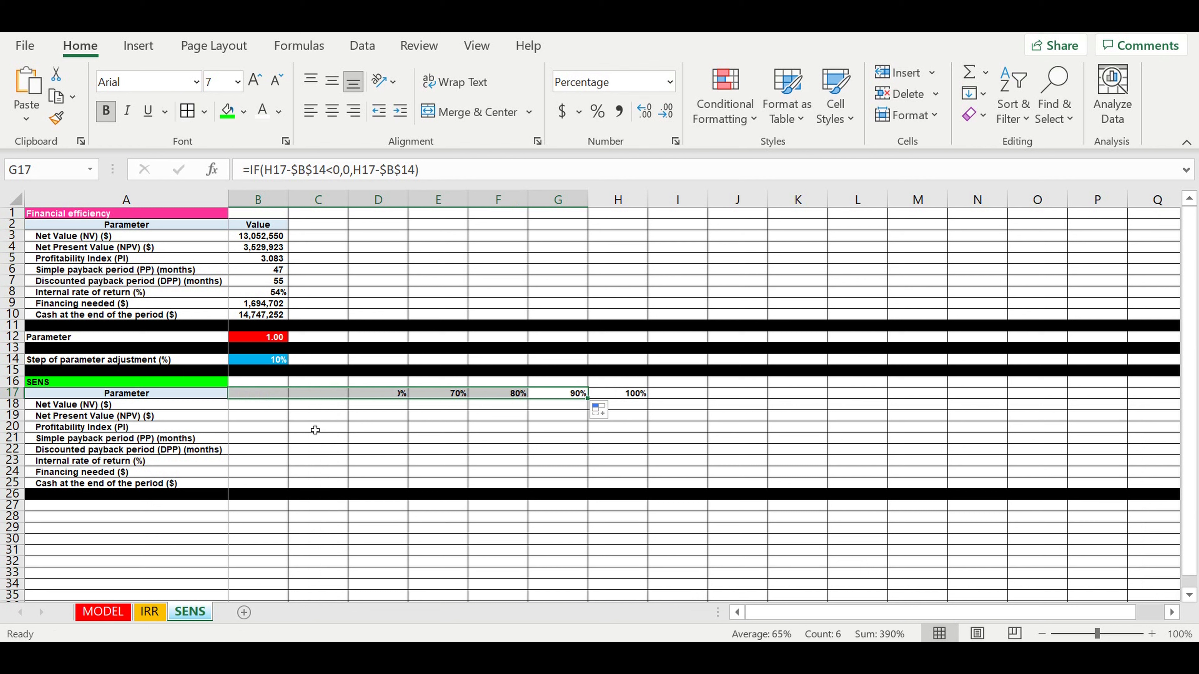
click(358, 451)
- Enter =H17+$B$14 in I17 and format it as a percentage (110%)
click(689, 399)
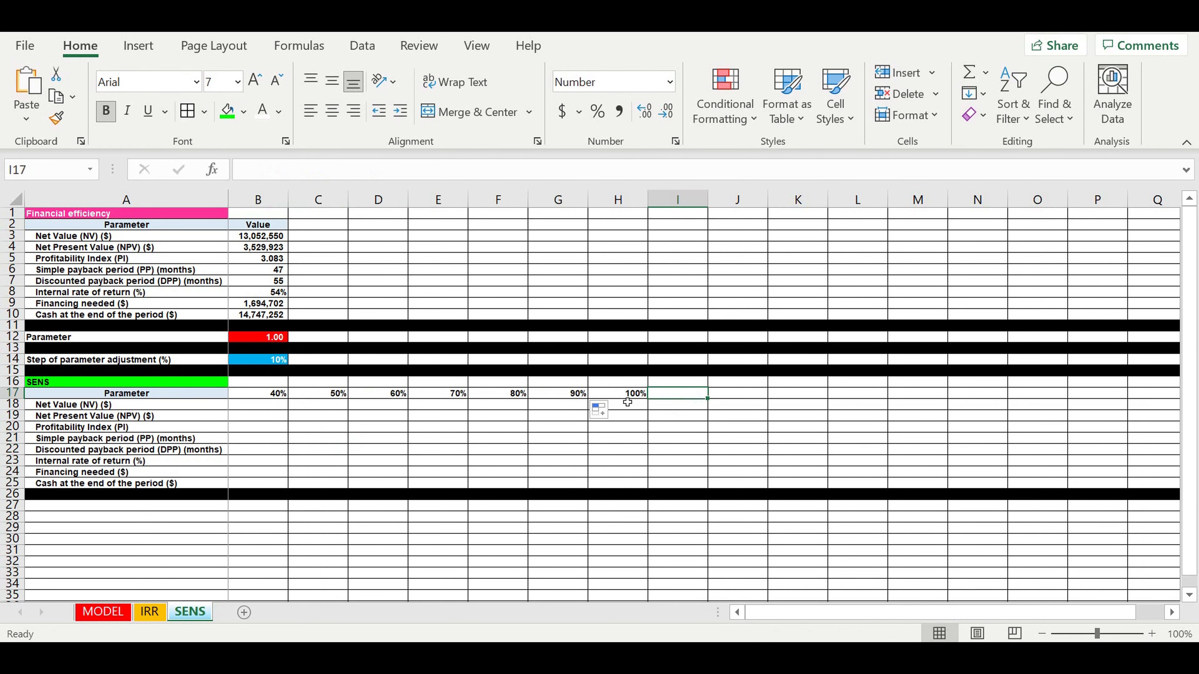
text(=)
click(632, 394)
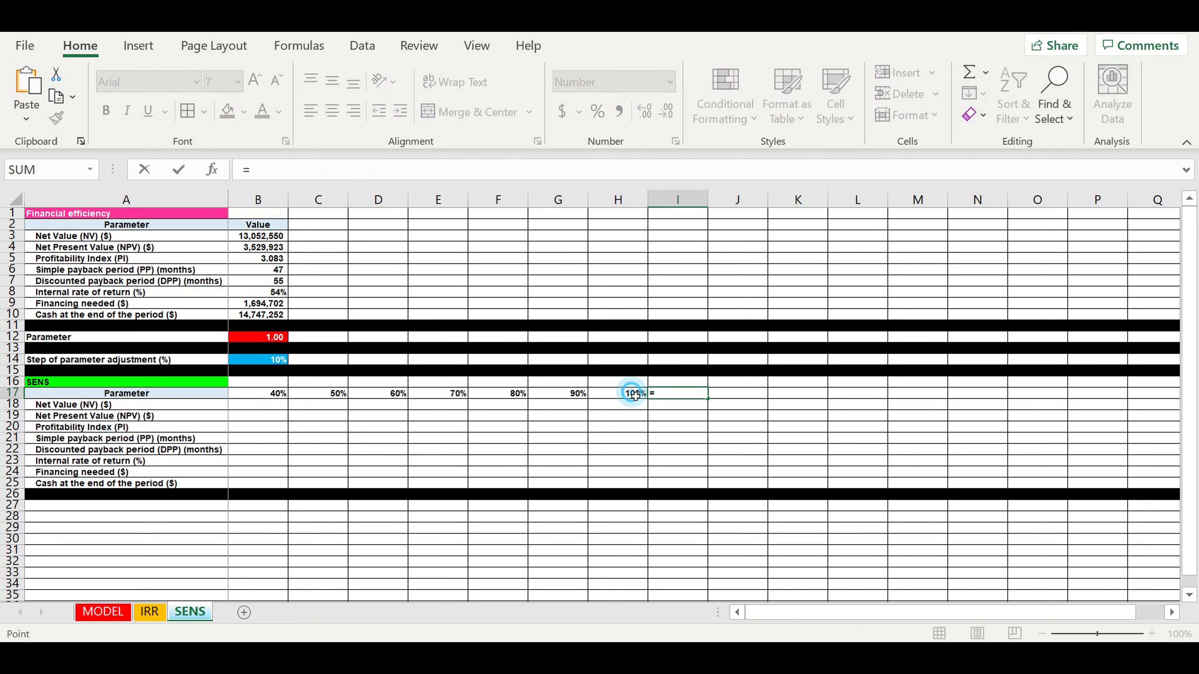
text(+)
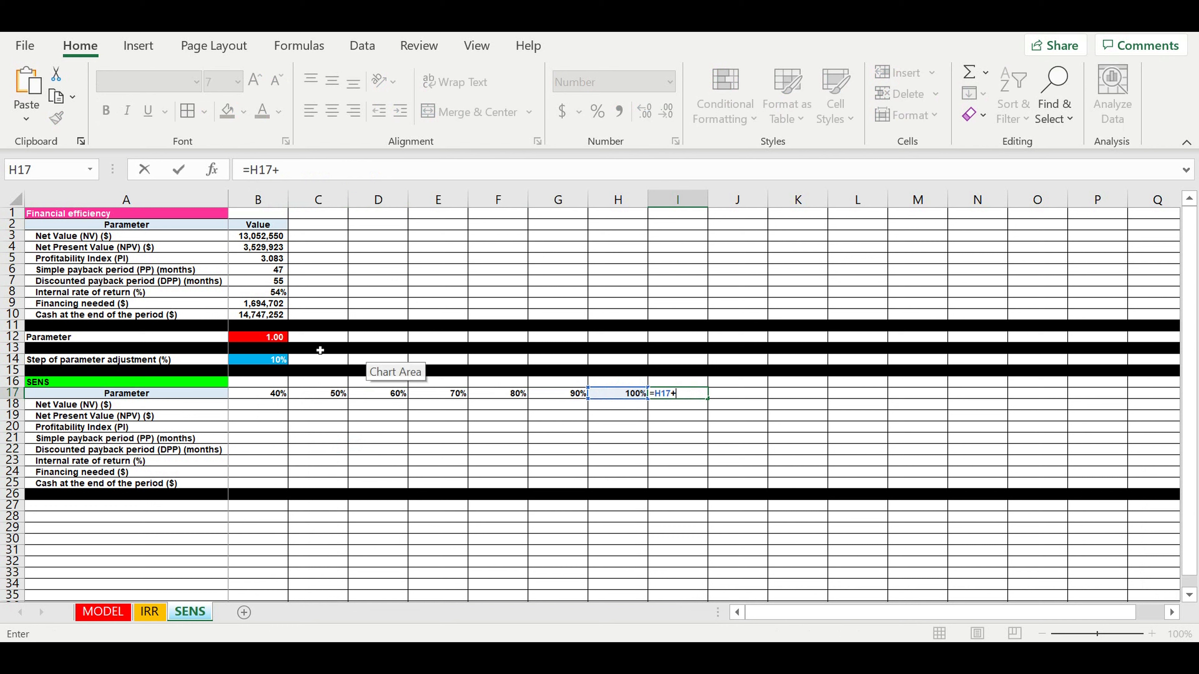
click(260, 361)
click(279, 170)
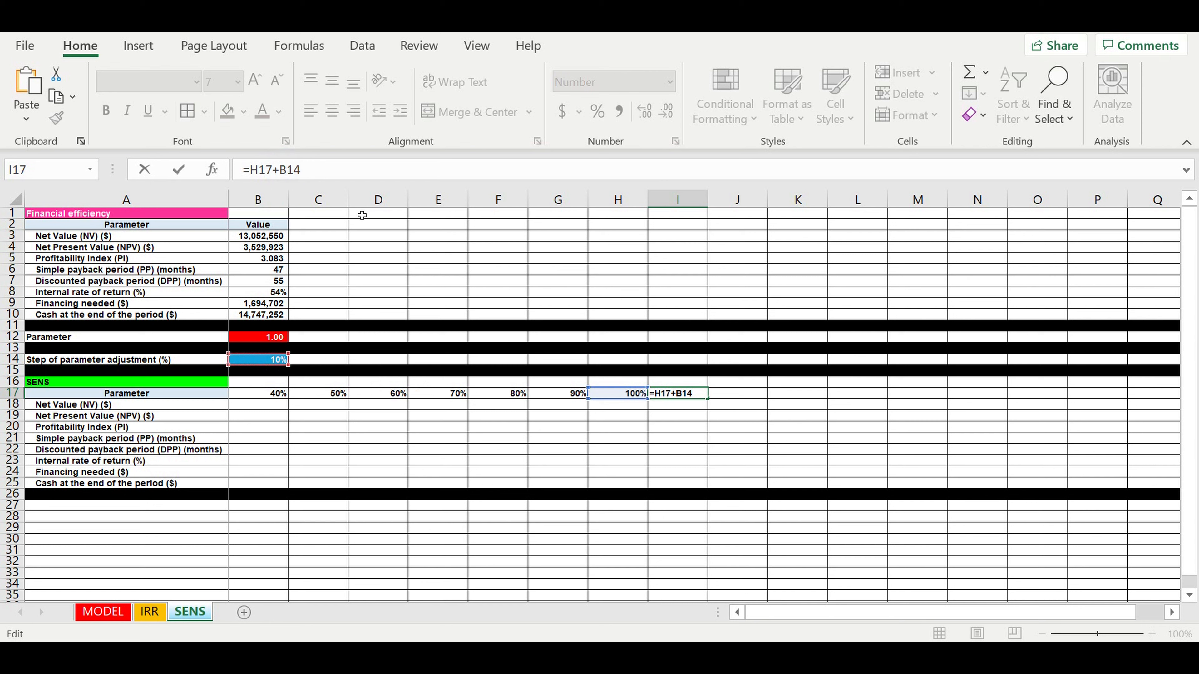
text($B$)
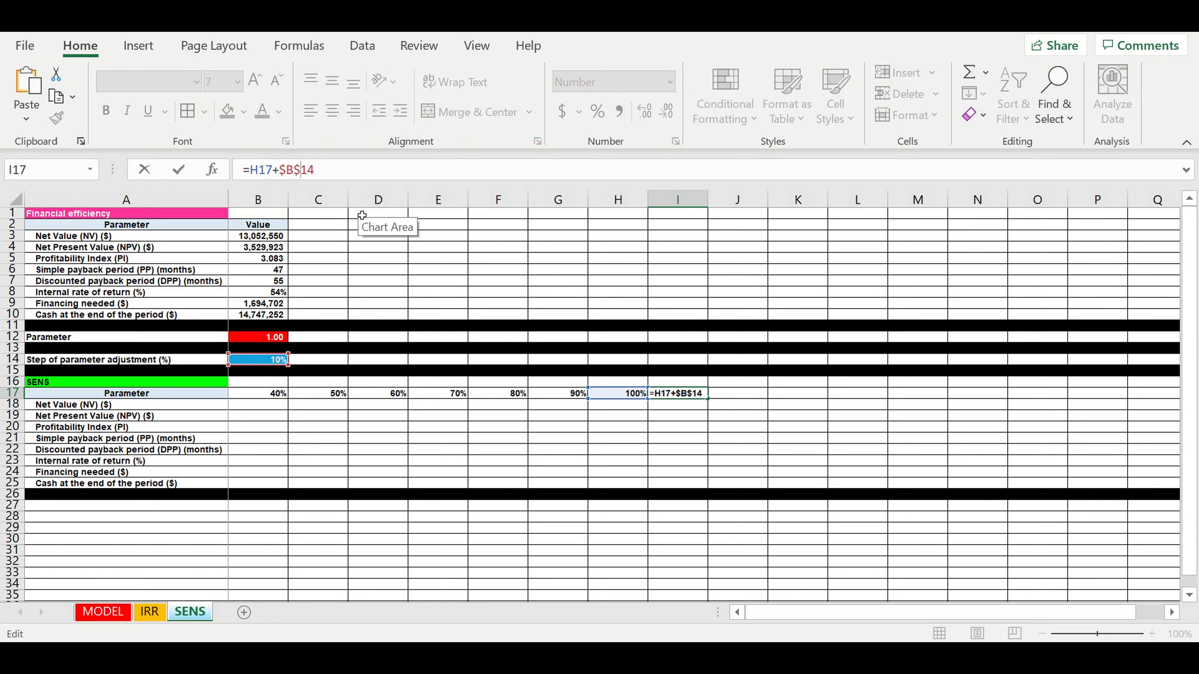
key(Return)
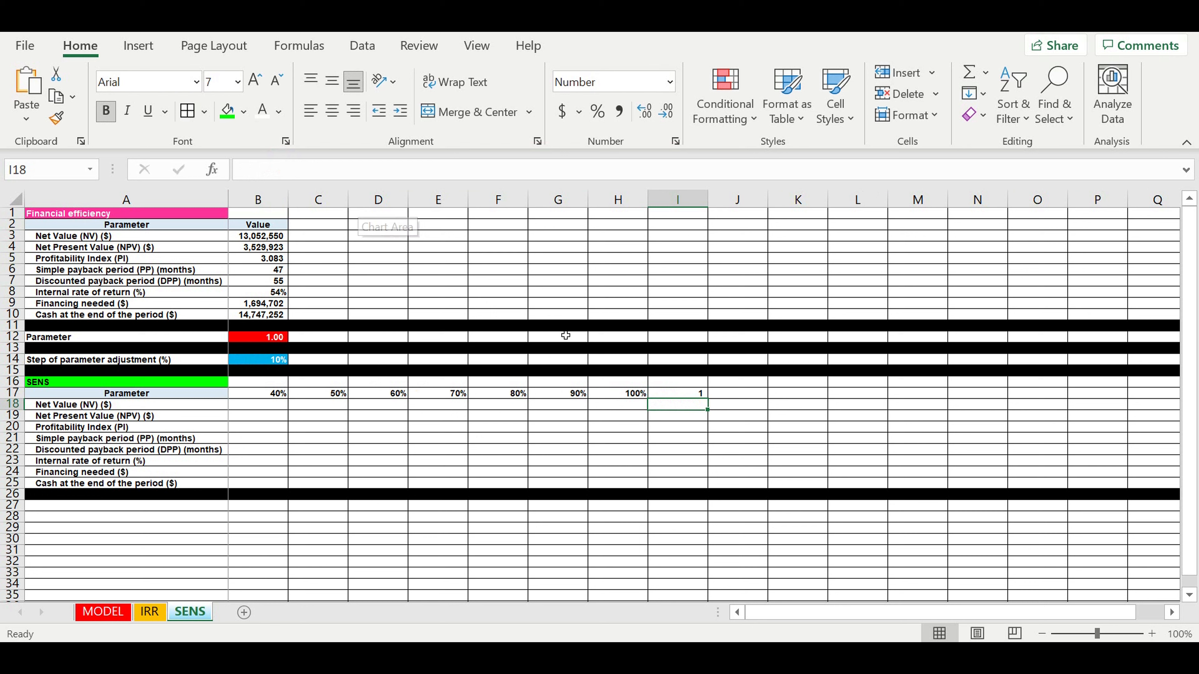
click(669, 386)
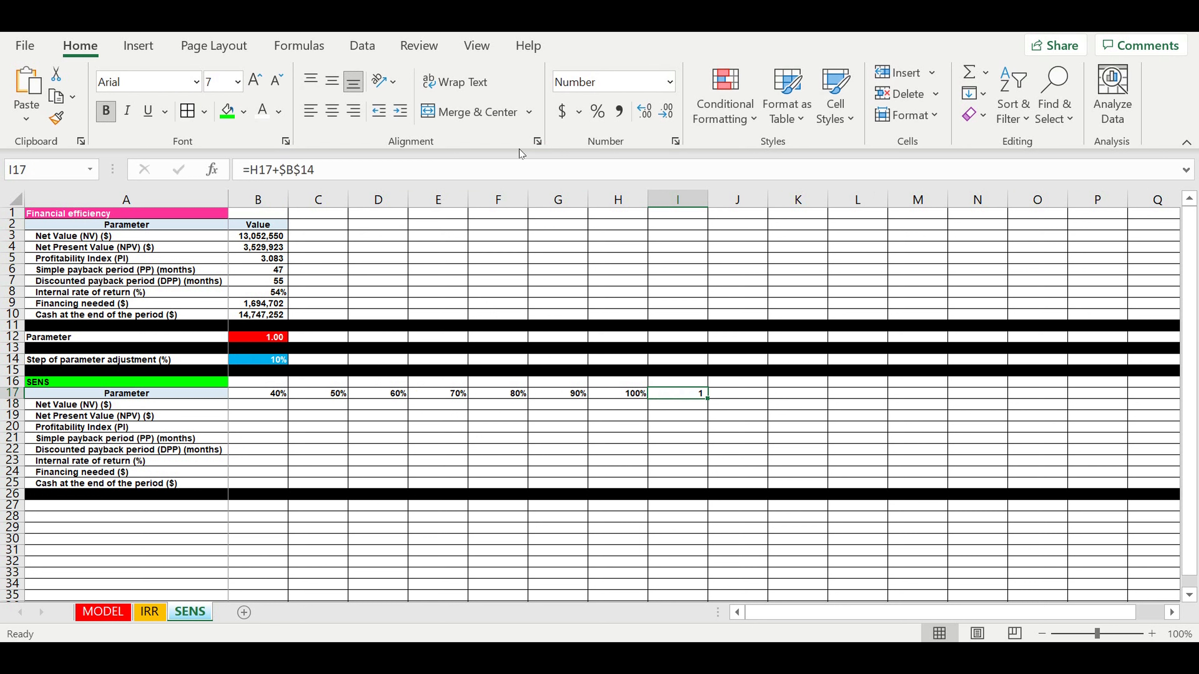
click(597, 110)
click(712, 440)
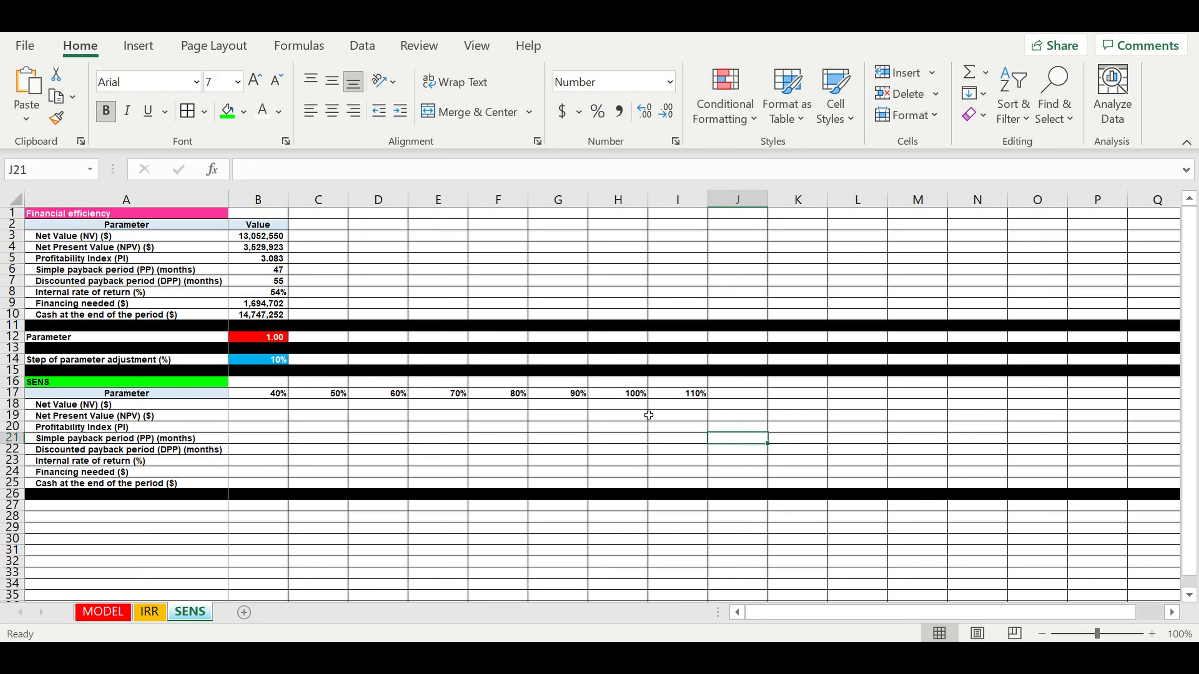
- Extend I17 rightward to N17, reaching 160%
drag(568, 393, 279, 395)
click(680, 395)
drag(708, 399, 980, 381)
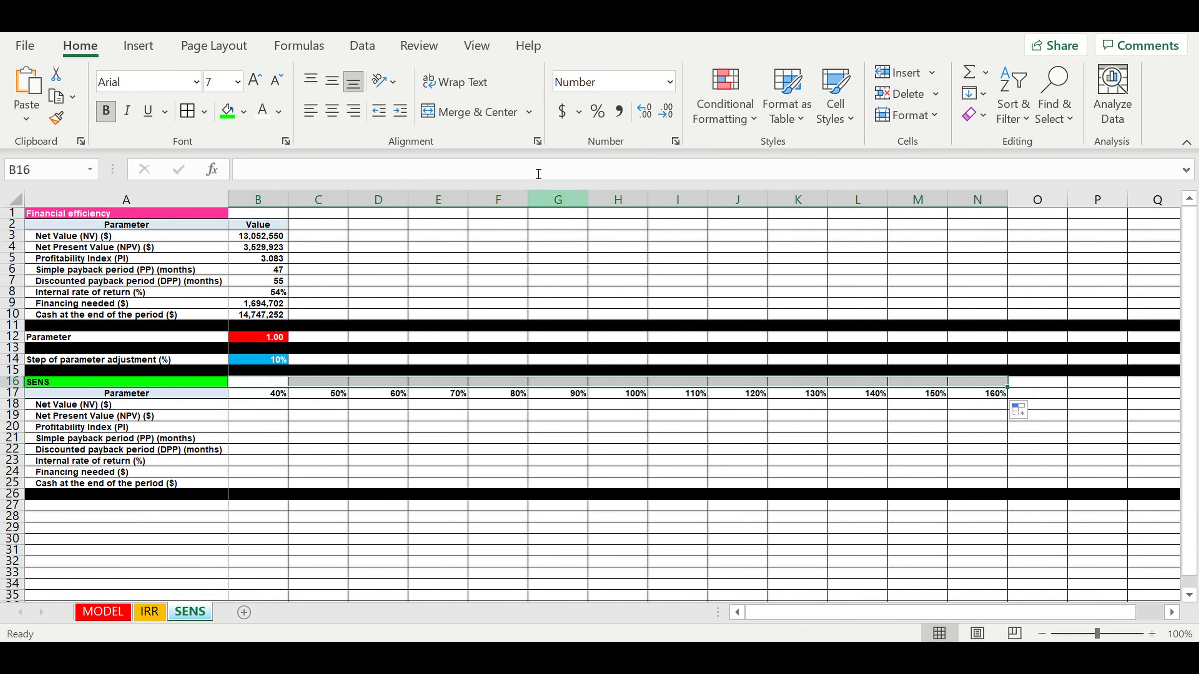
- Merge B16:N16 into a 'Parameter adjustment' heading with dark blue fill
click(474, 111)
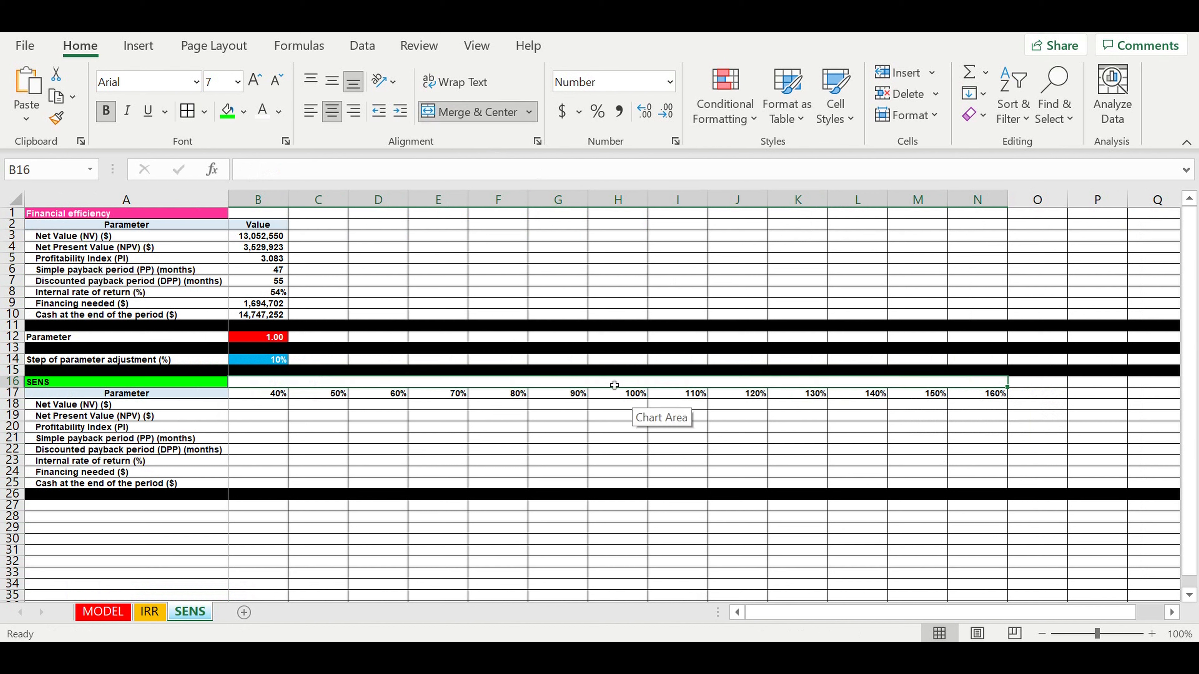
click(255, 175)
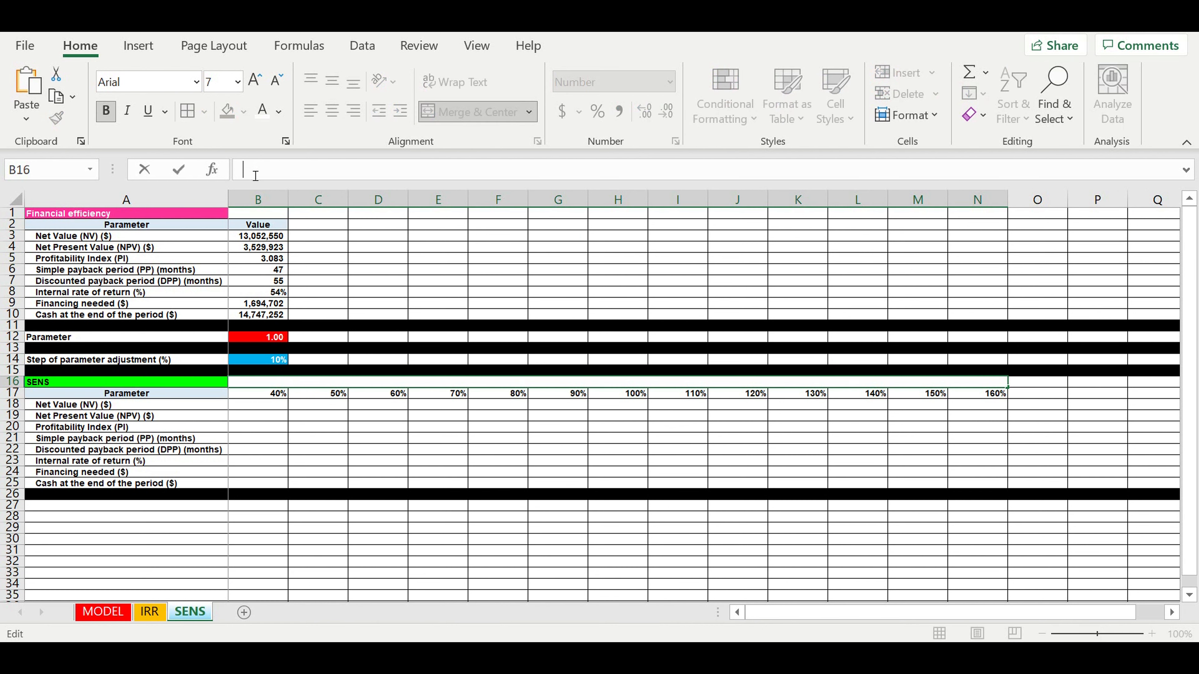
text(Parameter adjustme)
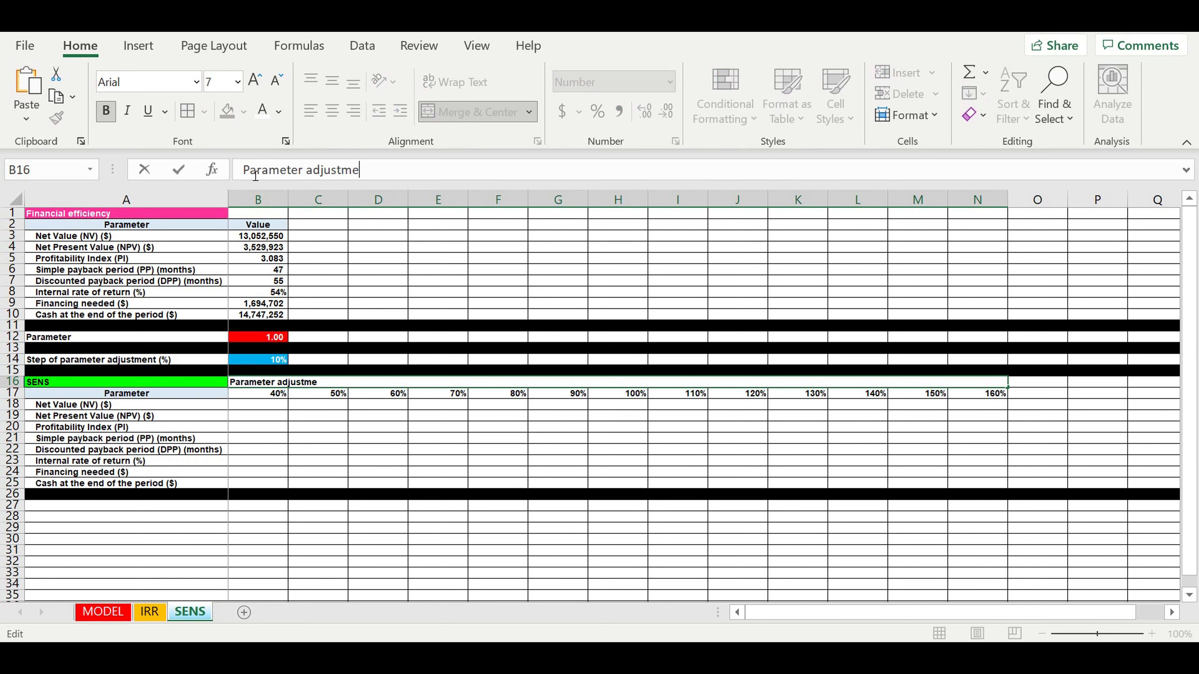
click(585, 415)
click(592, 382)
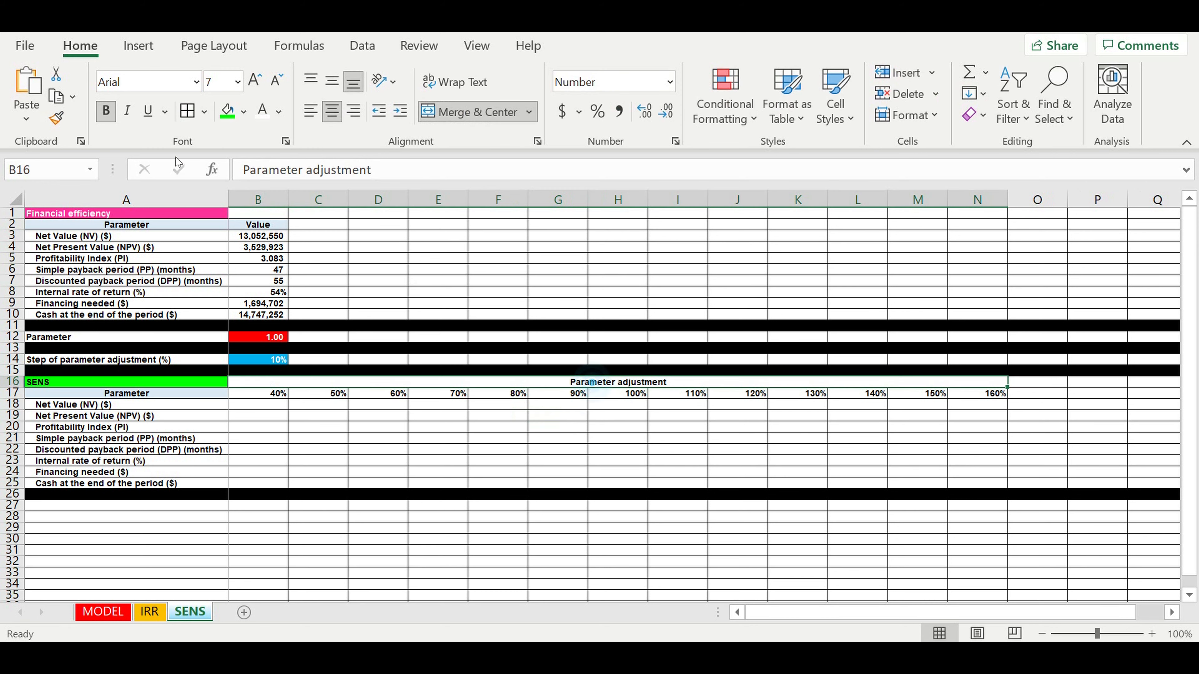
click(242, 113)
click(357, 234)
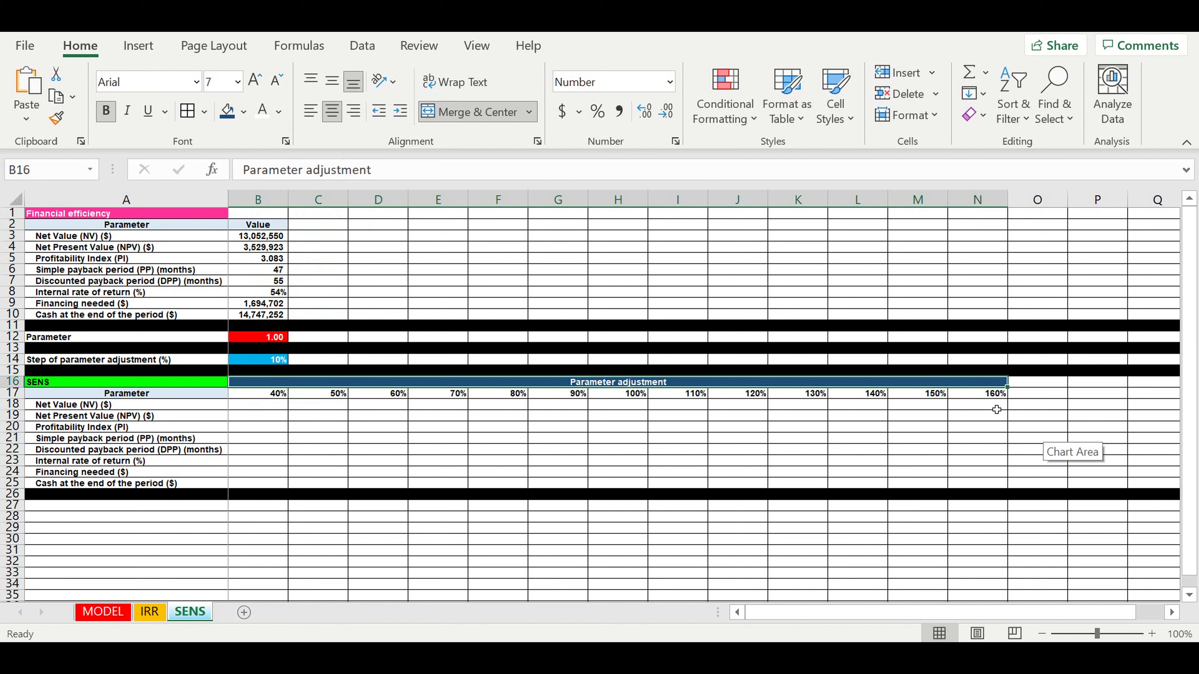
drag(996, 397, 286, 396)
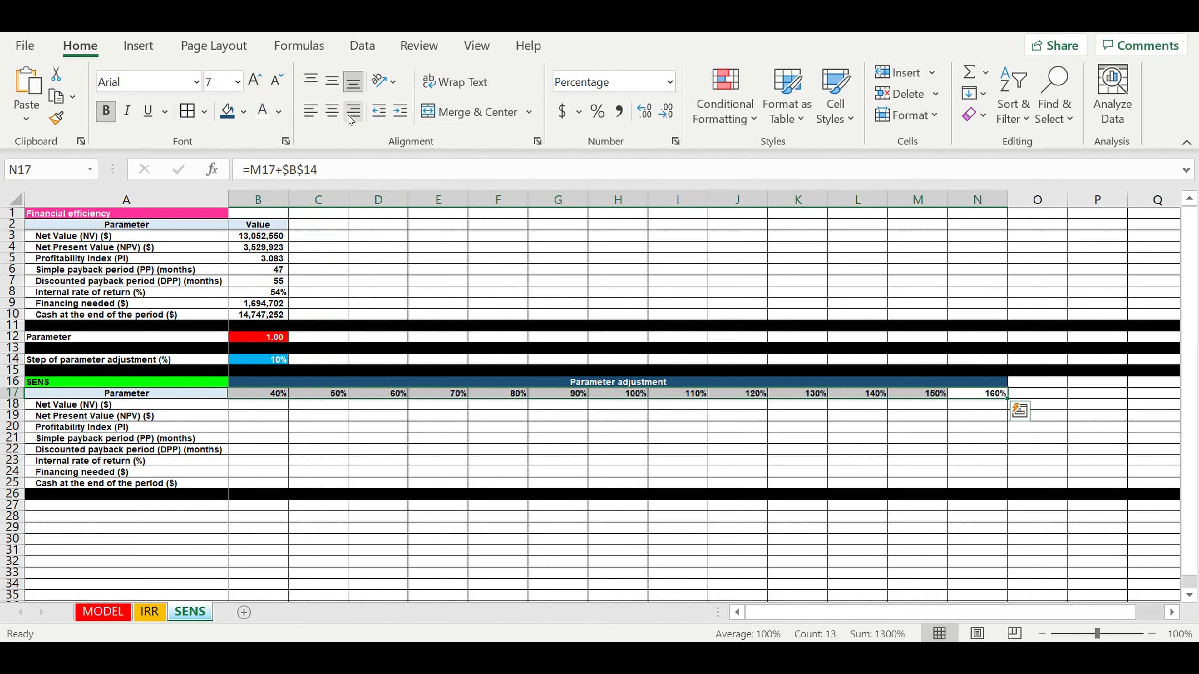
- Centre the 40%–160% percentages in row 17 and give them a light blue fill
click(332, 111)
click(243, 112)
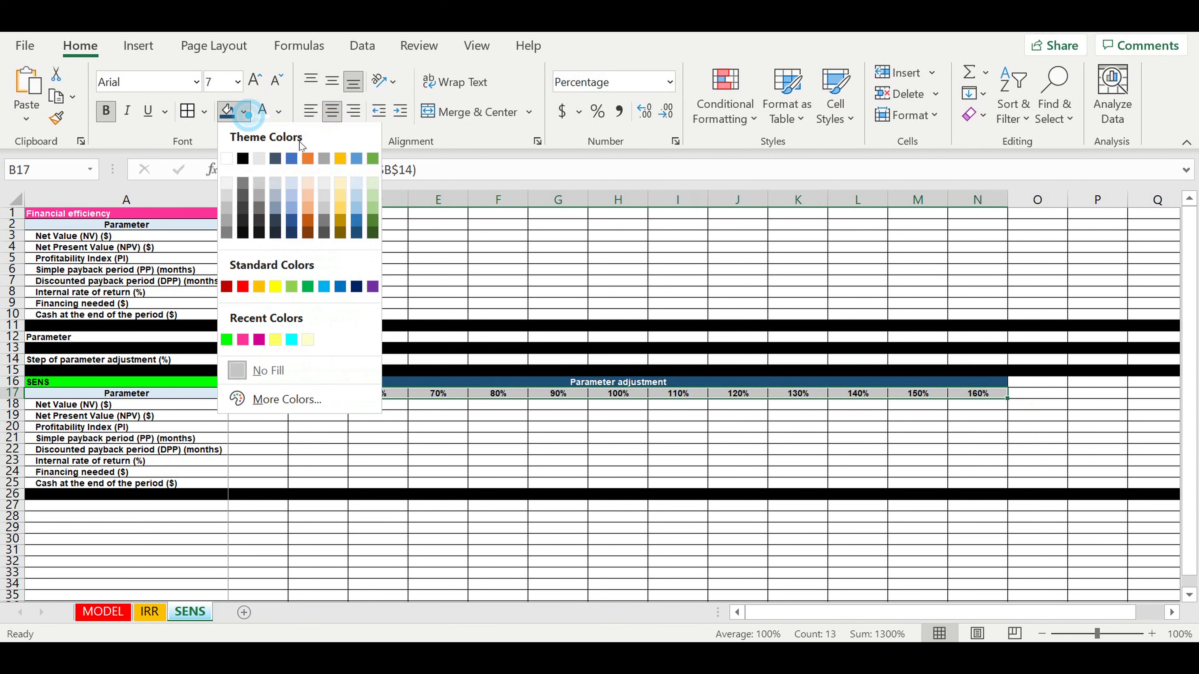
click(356, 187)
- Deselect the header row and mark the result columns under 40%, 50% and 90%
click(452, 466)
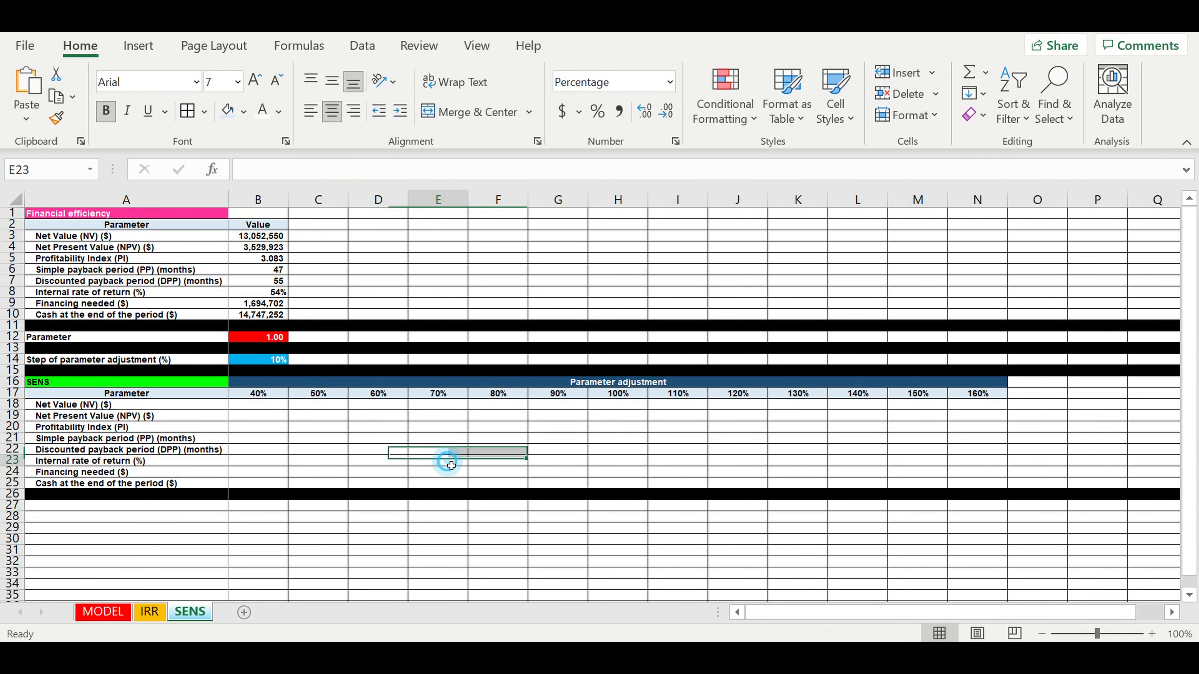
click(358, 440)
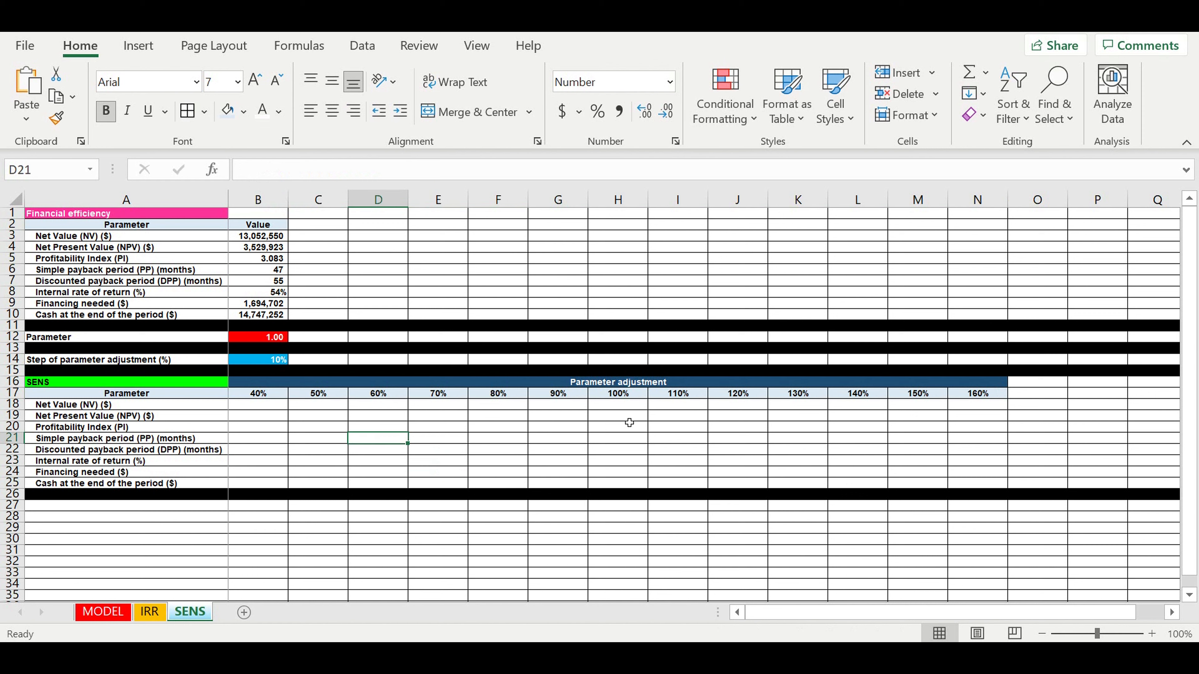
drag(251, 408, 258, 472)
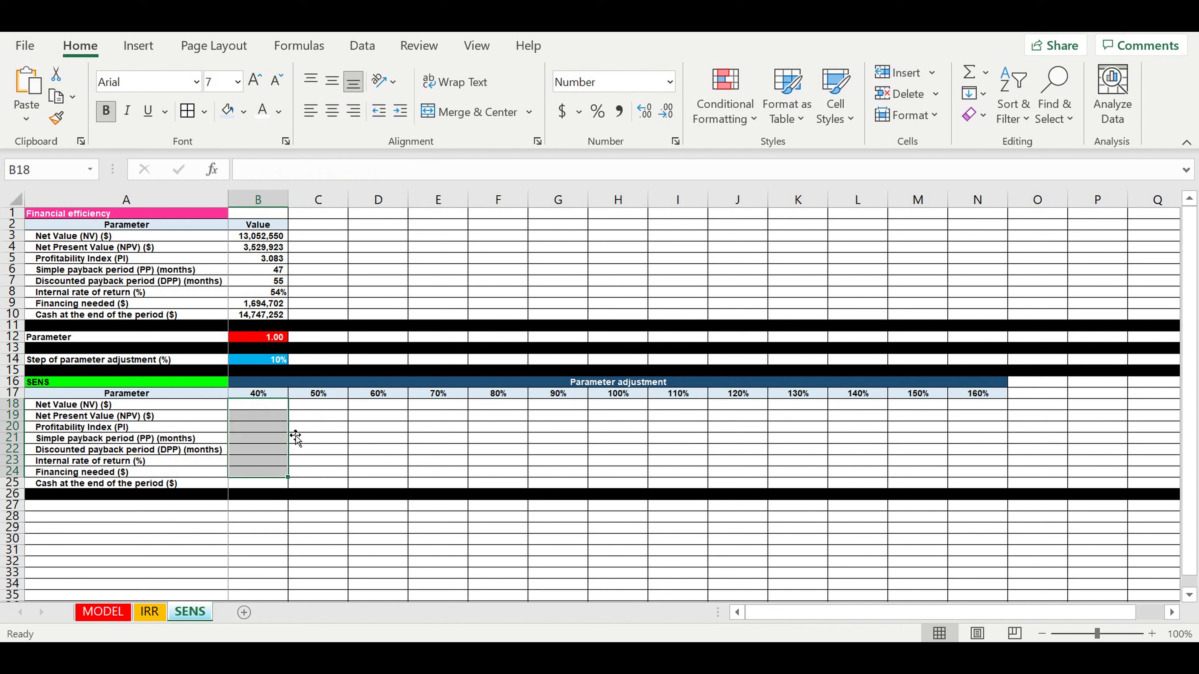
drag(317, 404, 318, 498)
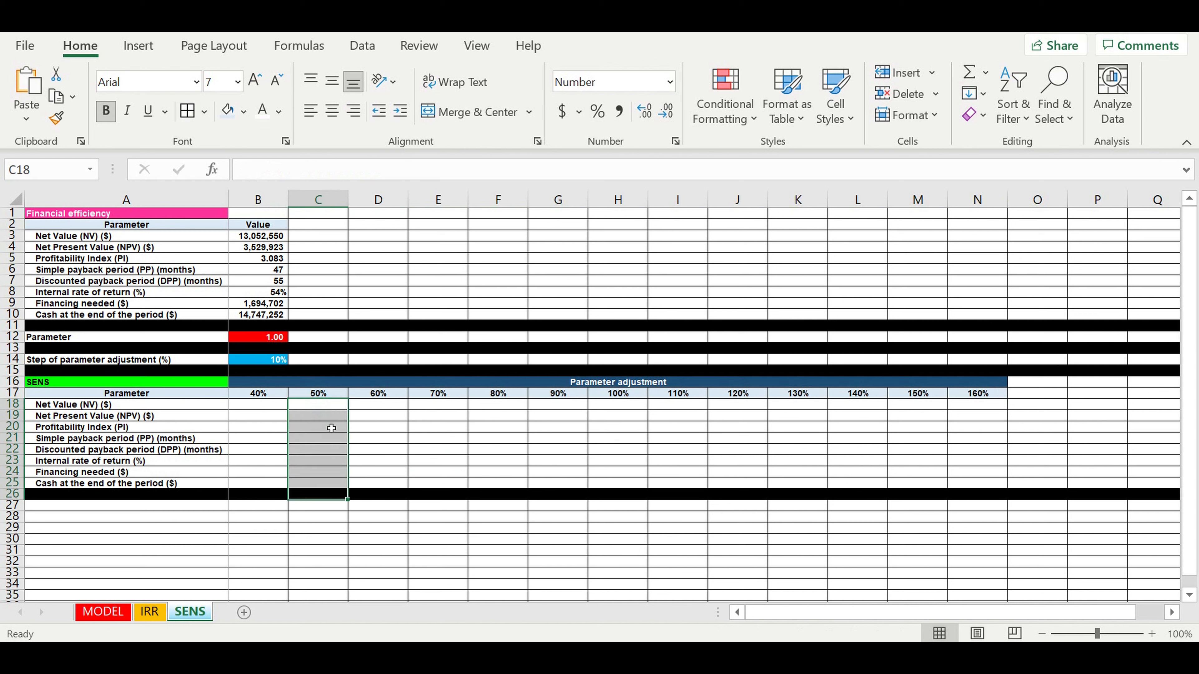
click(263, 407)
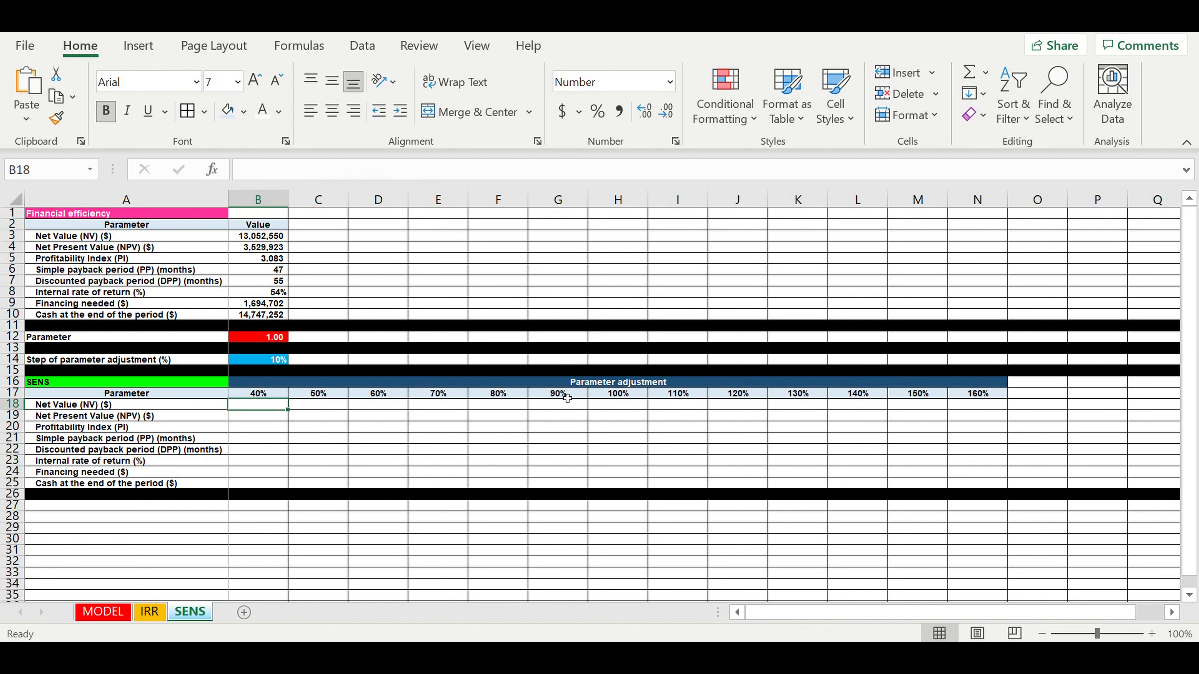
drag(567, 398, 560, 487)
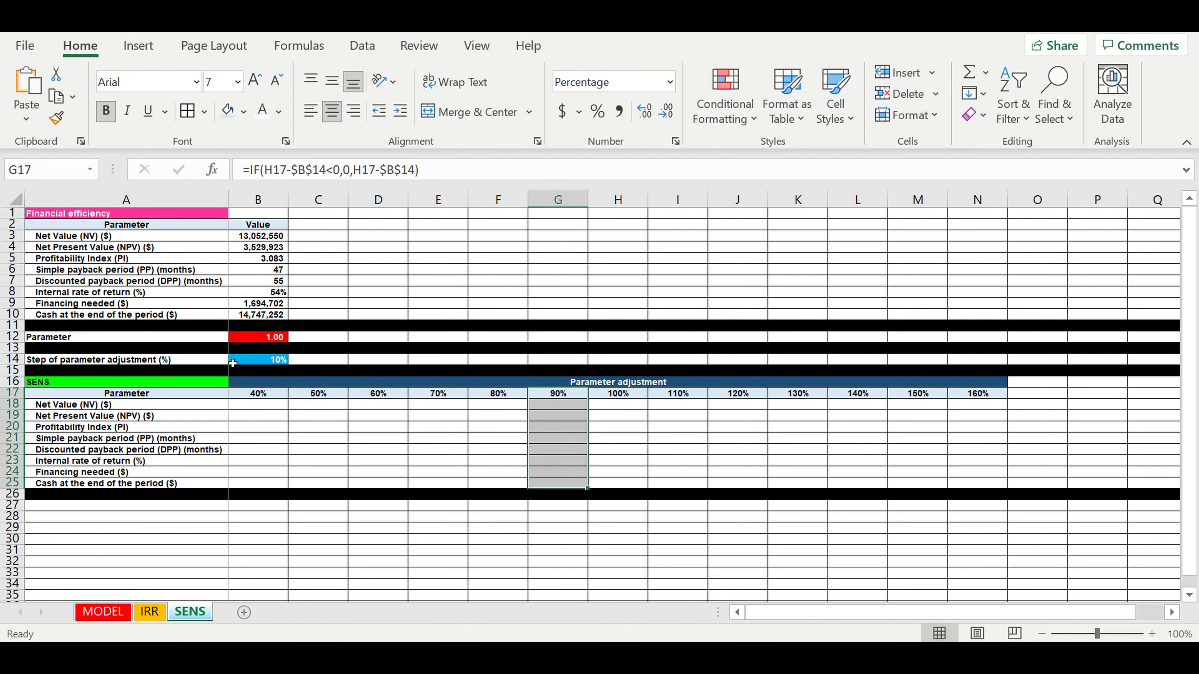
- Set the parameter adjustment step in B14 to 5%
click(250, 364)
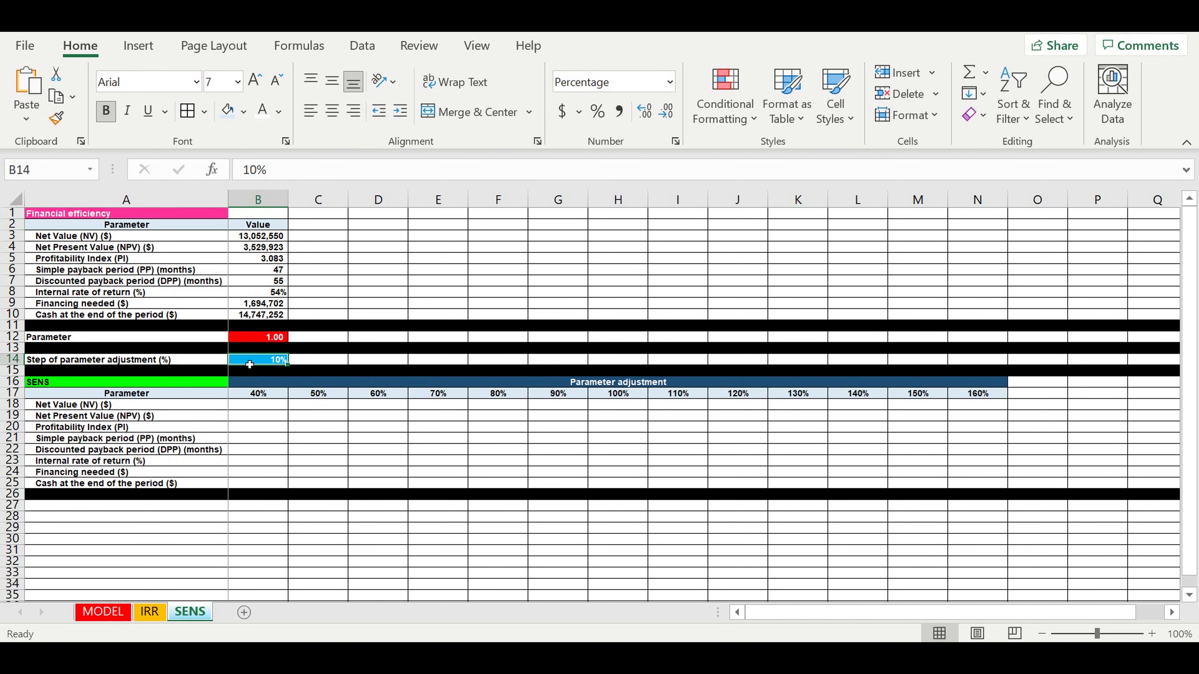
text(5)
key(Return)
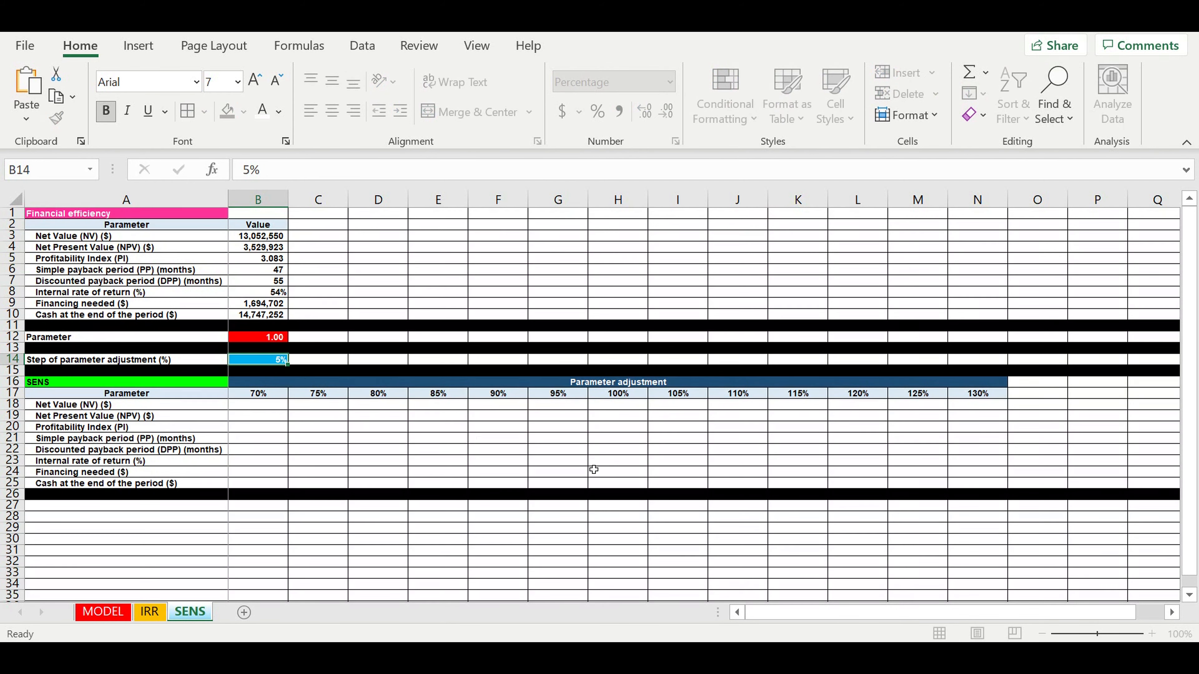
click(625, 486)
- Check the updated 70%–130% adjustment headers and the Parameter value in B12
click(258, 397)
drag(258, 400, 977, 396)
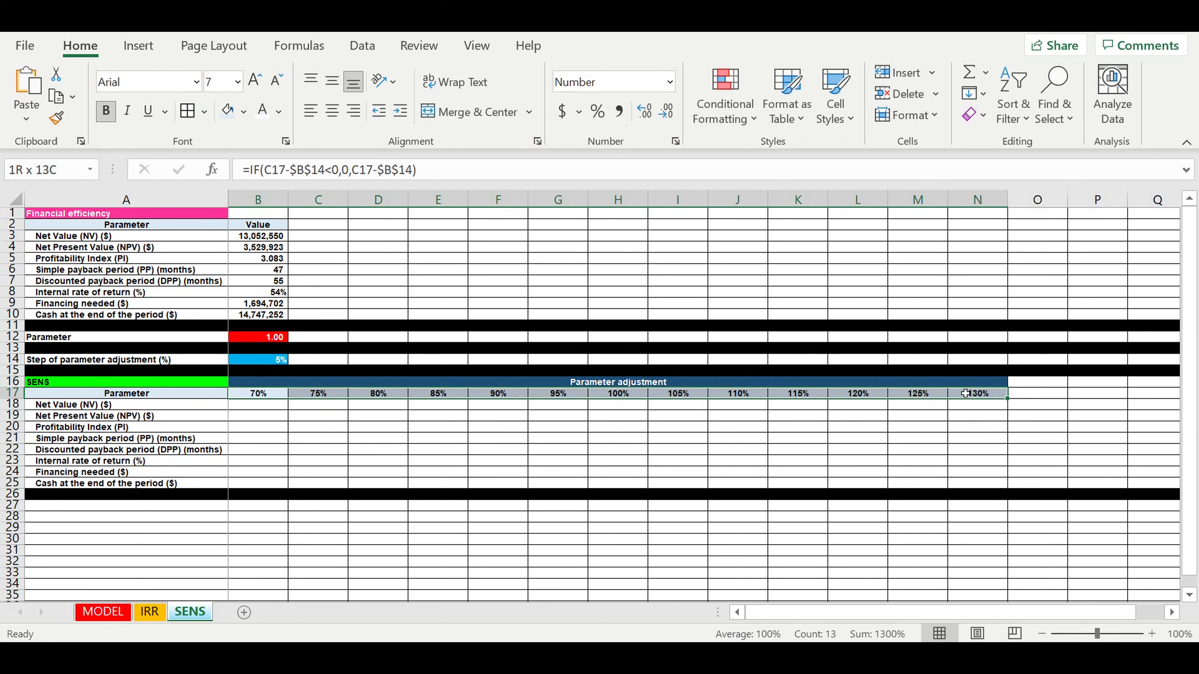
click(491, 470)
click(340, 449)
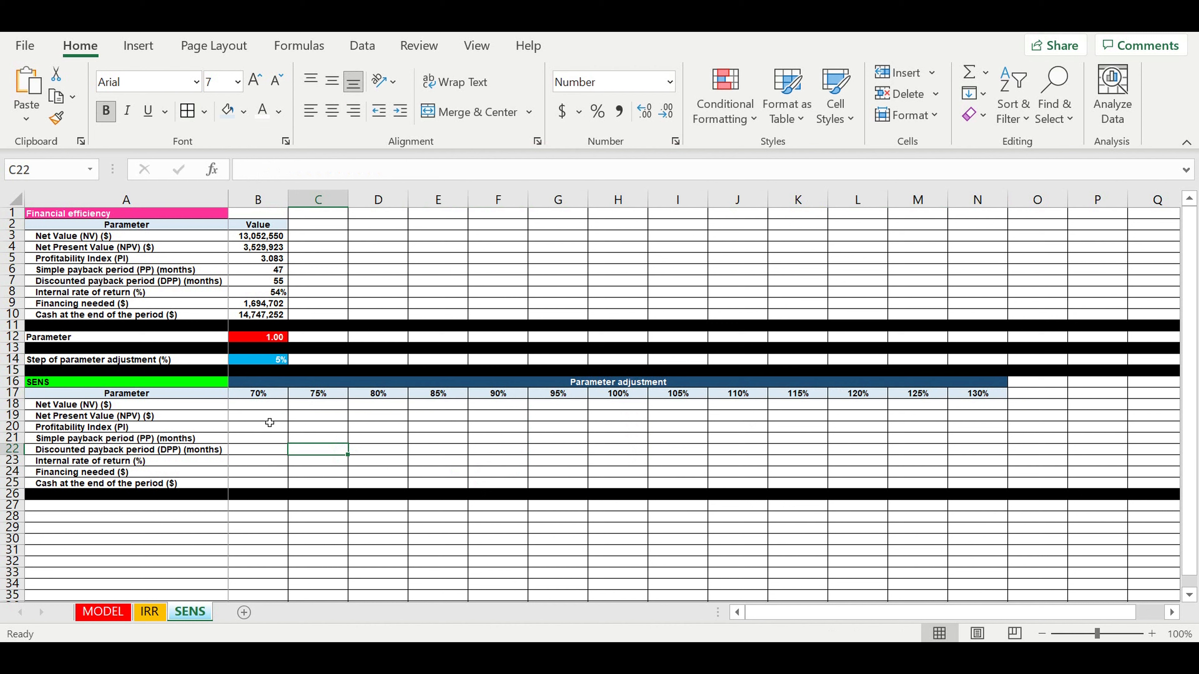
click(251, 340)
click(522, 460)
click(623, 462)
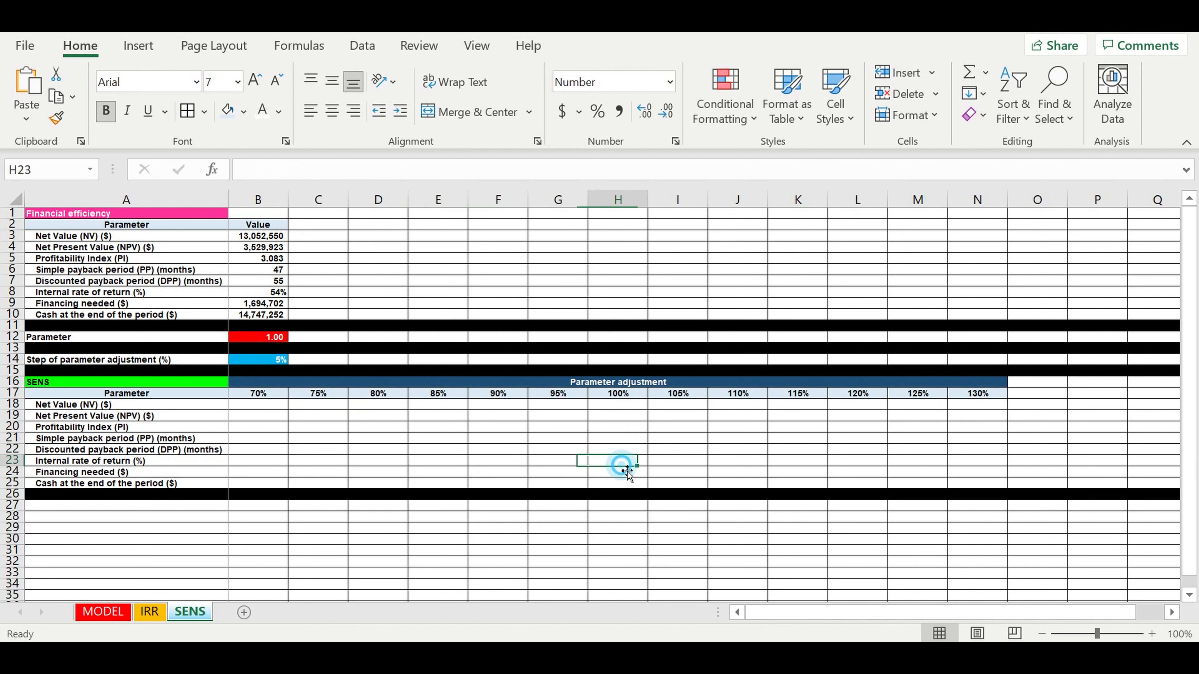
- As a trial, paste B3:B10's results as values into B18 and fill them across to column N
drag(261, 236, 261, 314)
right_click(272, 258)
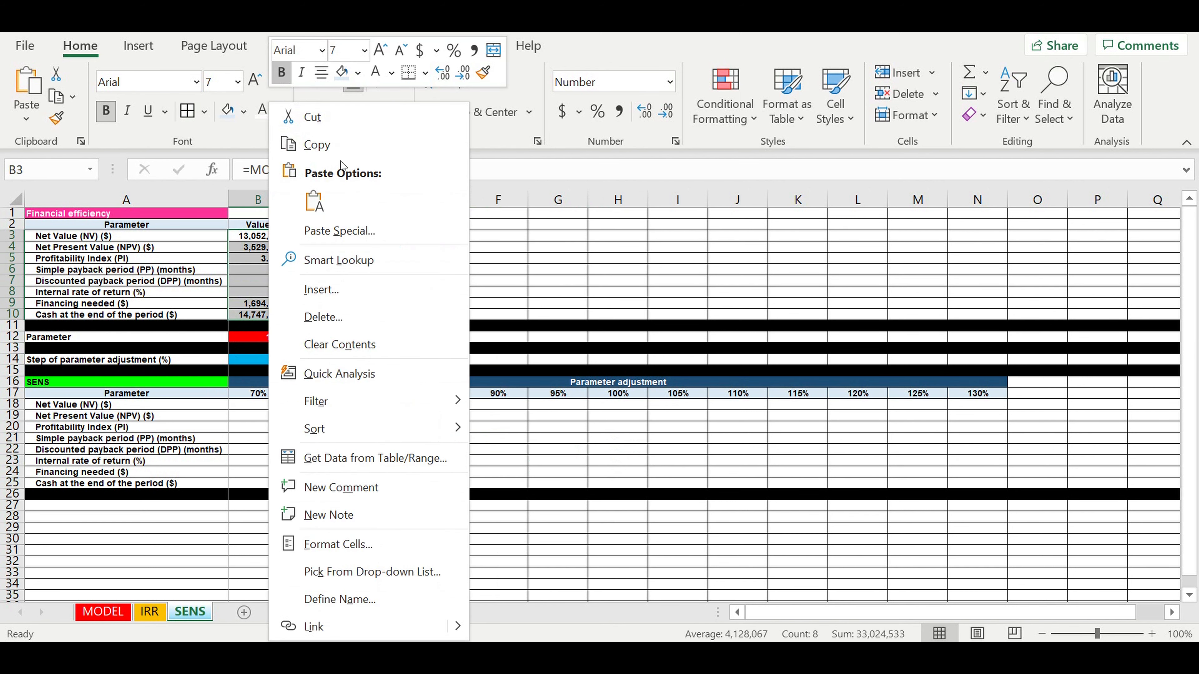
click(316, 144)
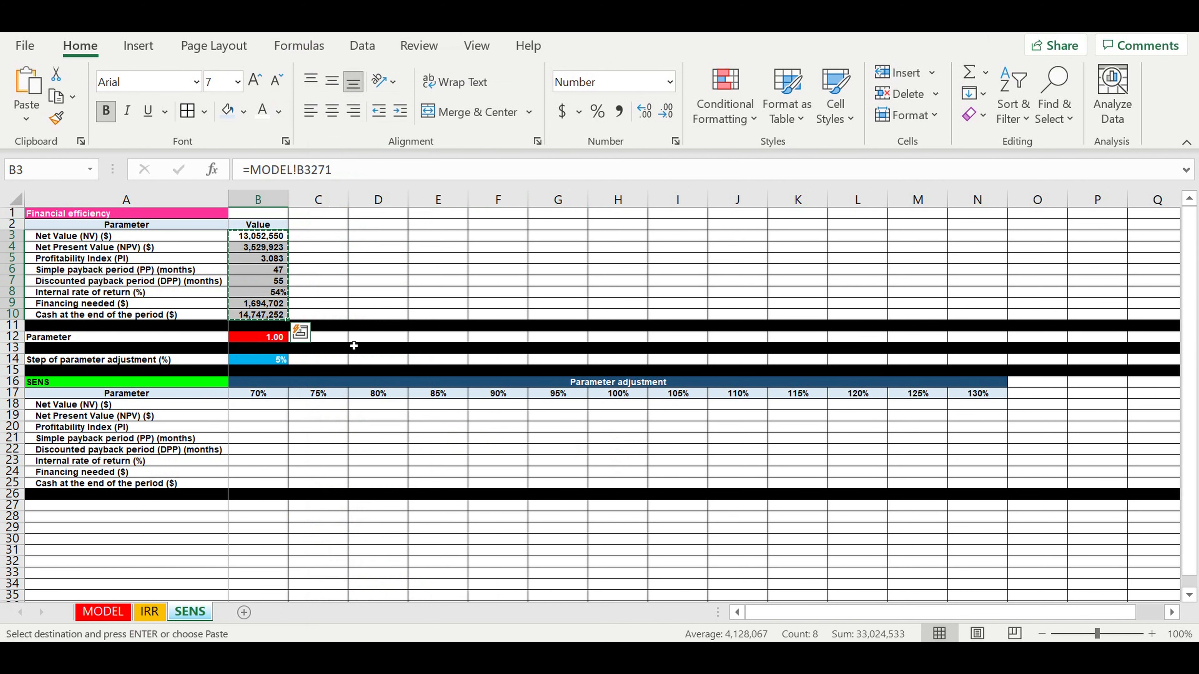
click(250, 409)
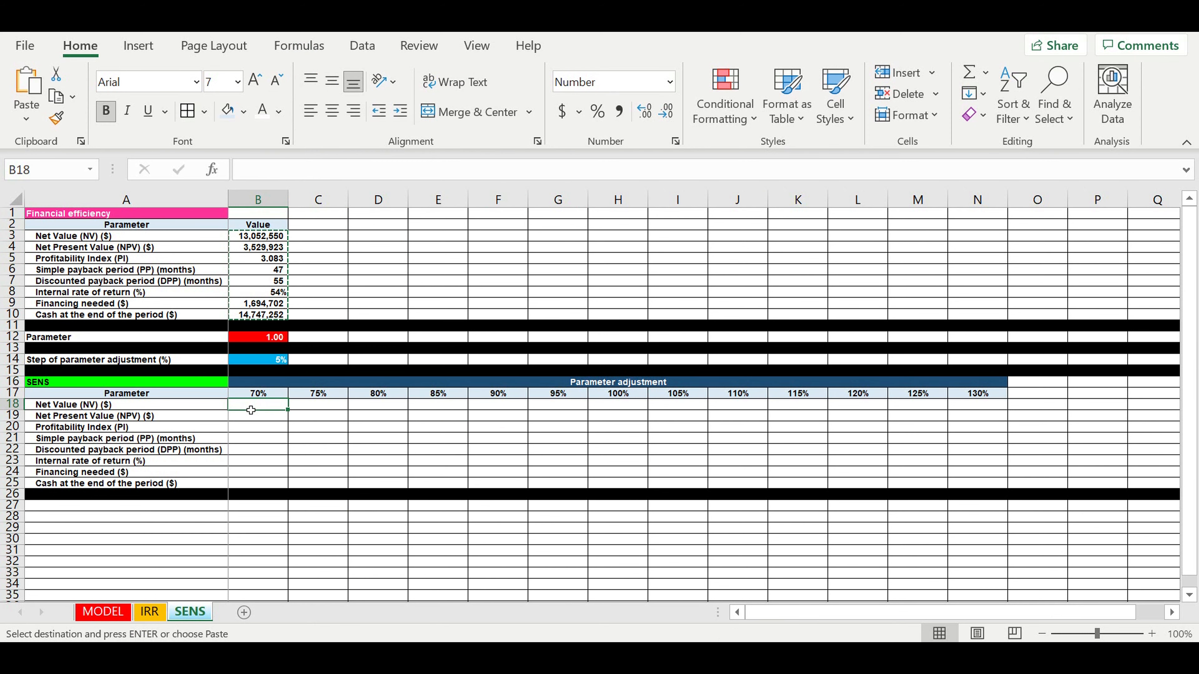
right_click(251, 410)
click(403, 196)
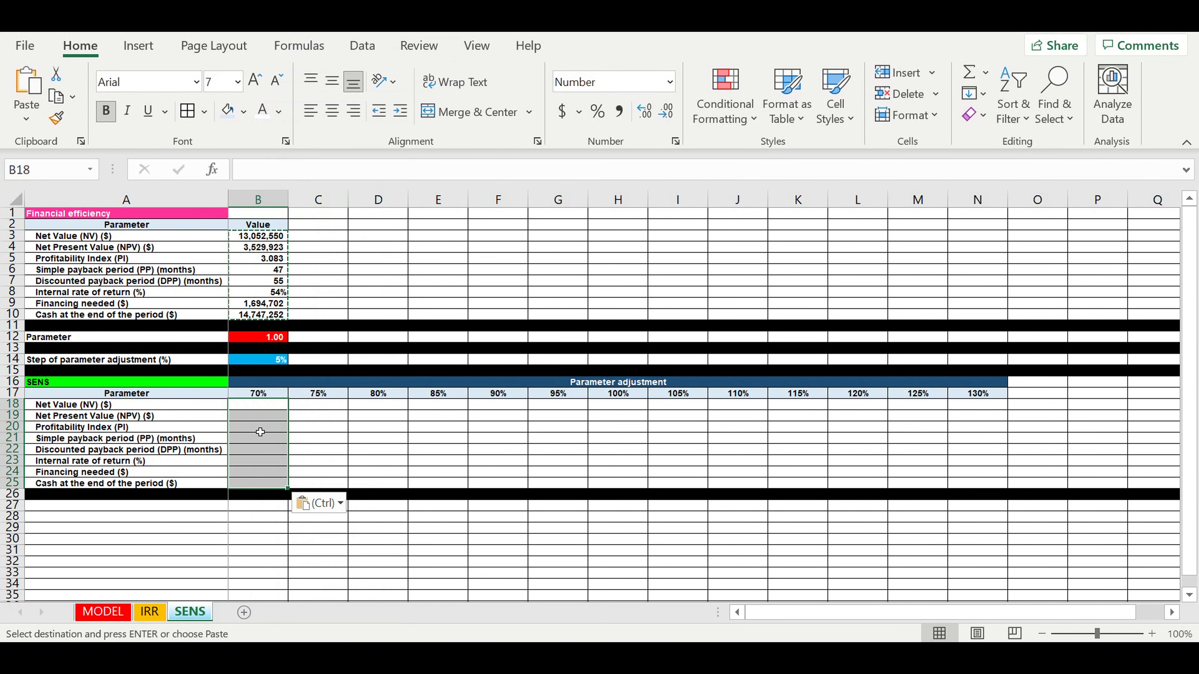
right_click(252, 423)
click(323, 198)
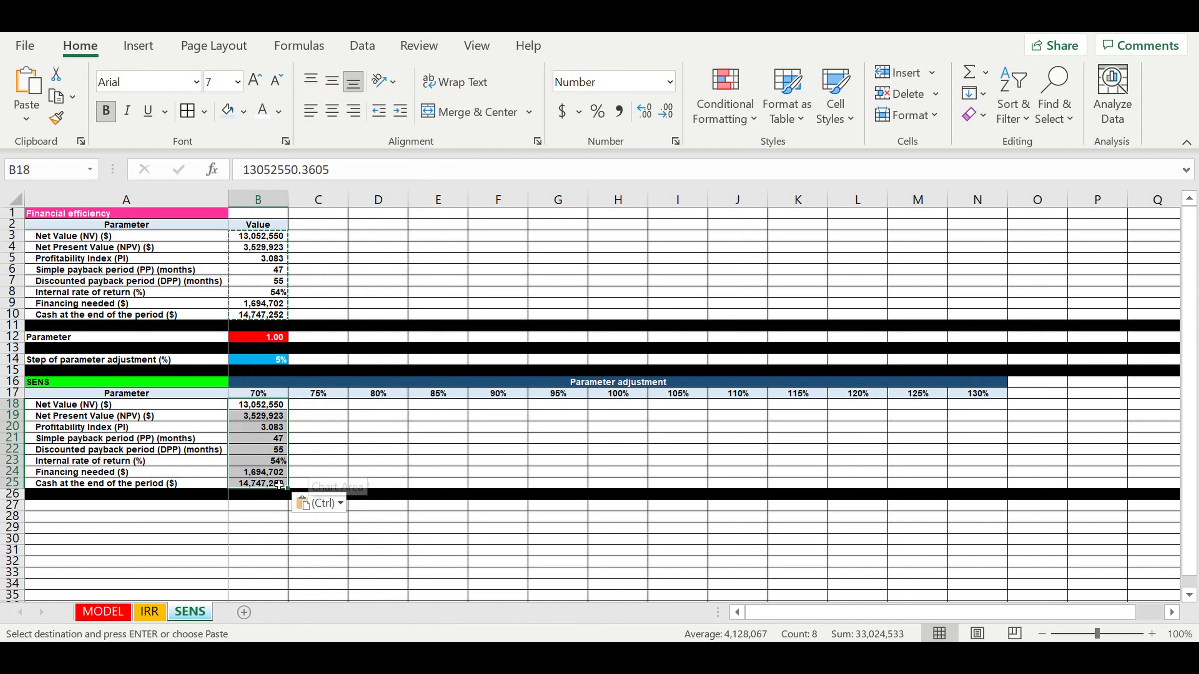
drag(287, 487, 1020, 487)
click(738, 551)
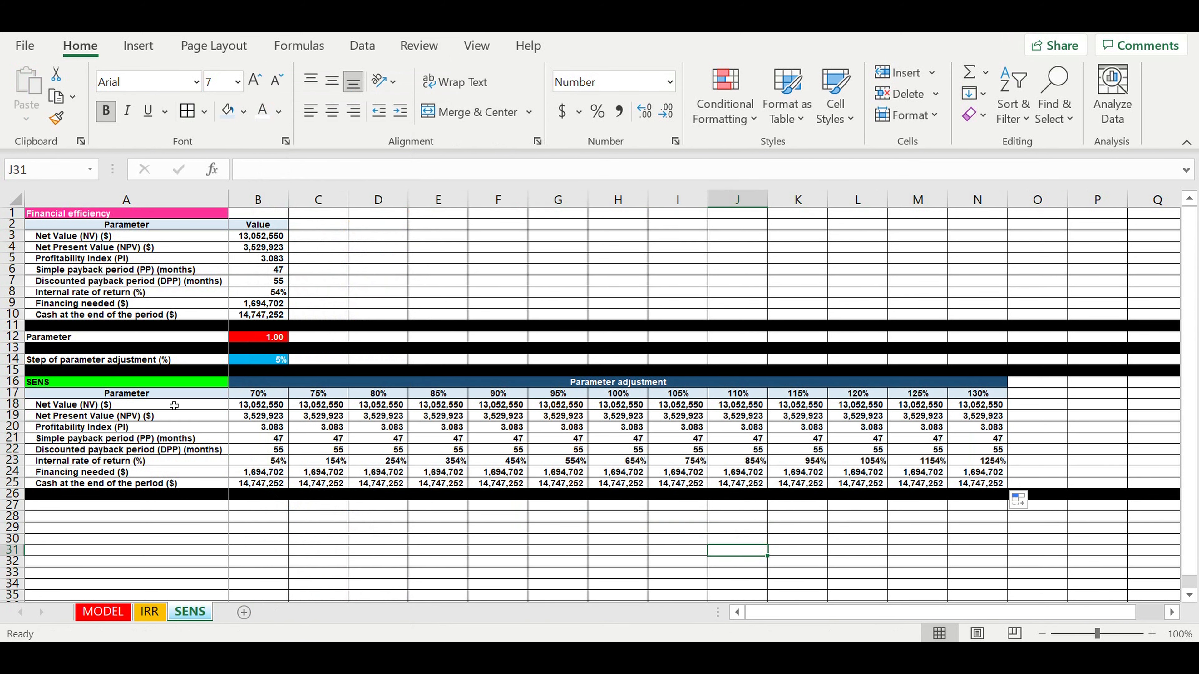
- Delete the trial values from the B18:N25 results area, leaving it empty
drag(247, 407, 979, 484)
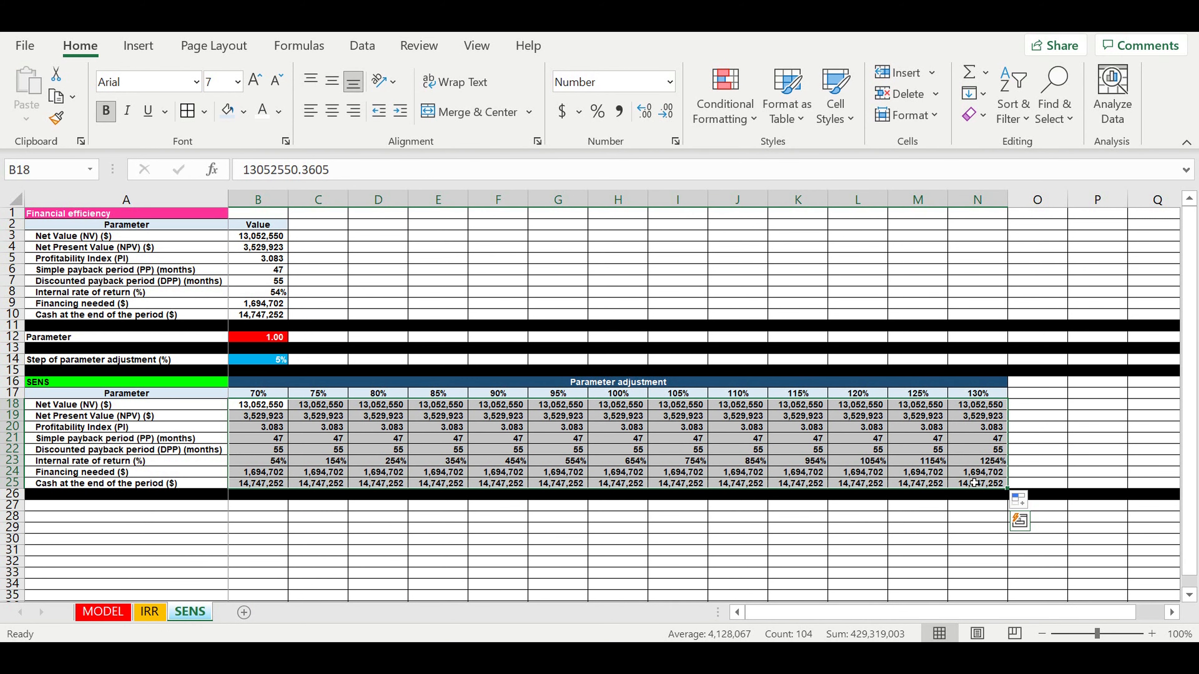
key(Delete)
click(472, 535)
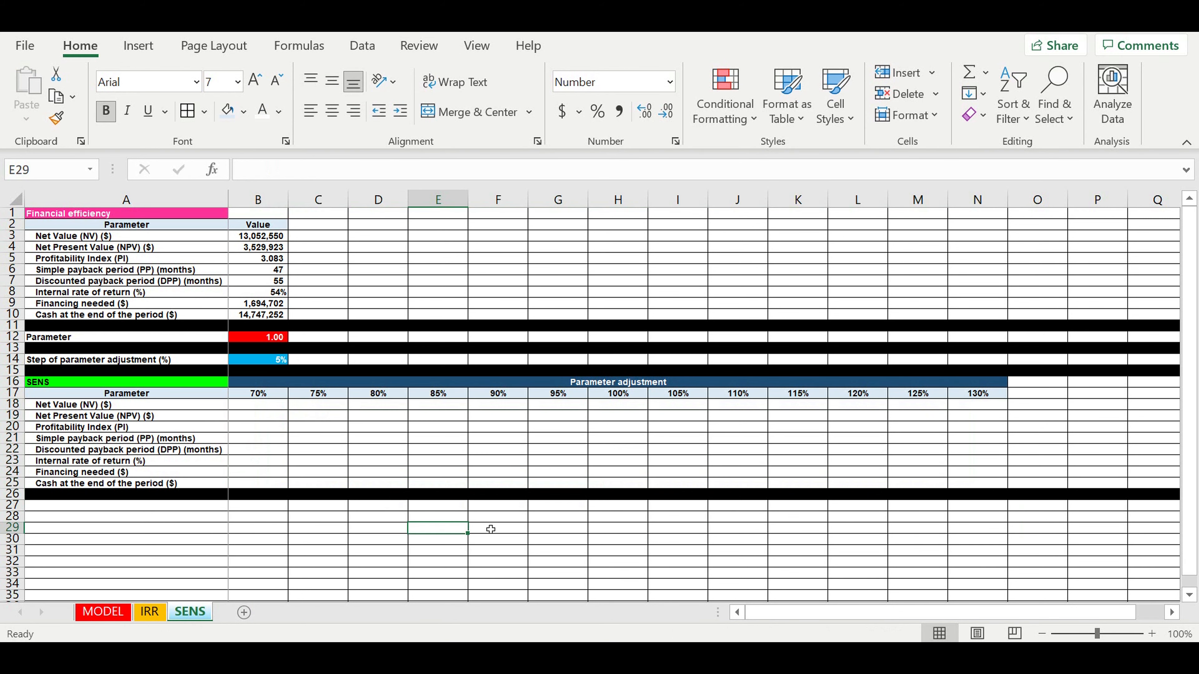
click(359, 465)
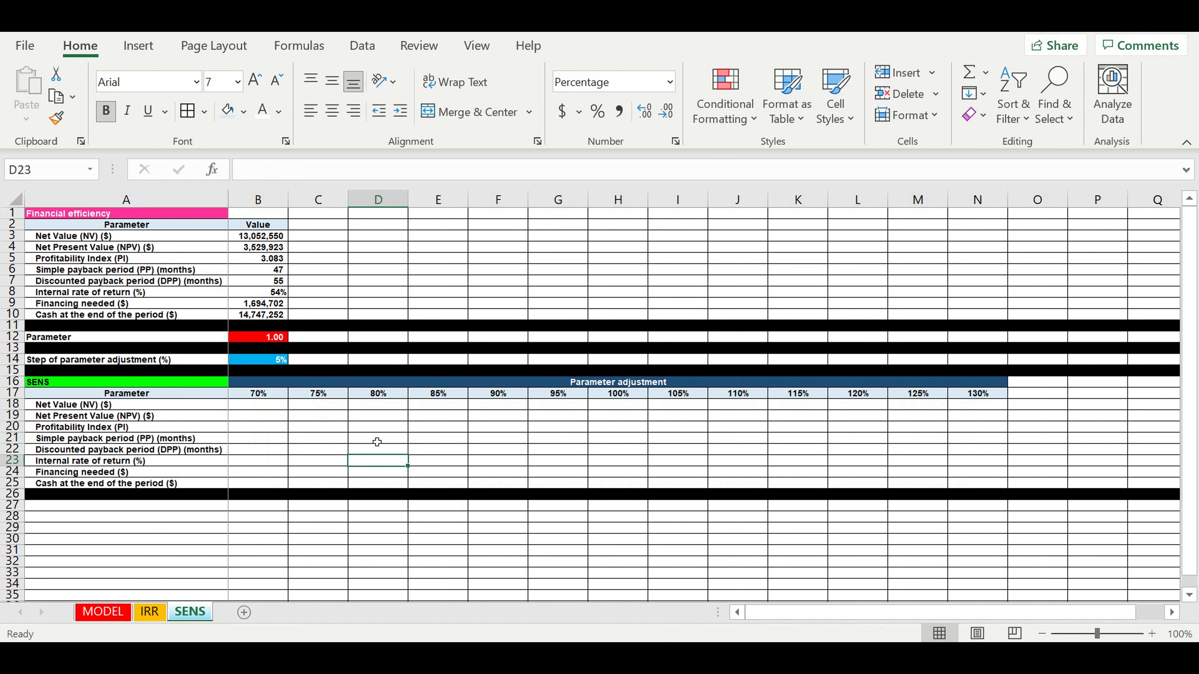
click(498, 428)
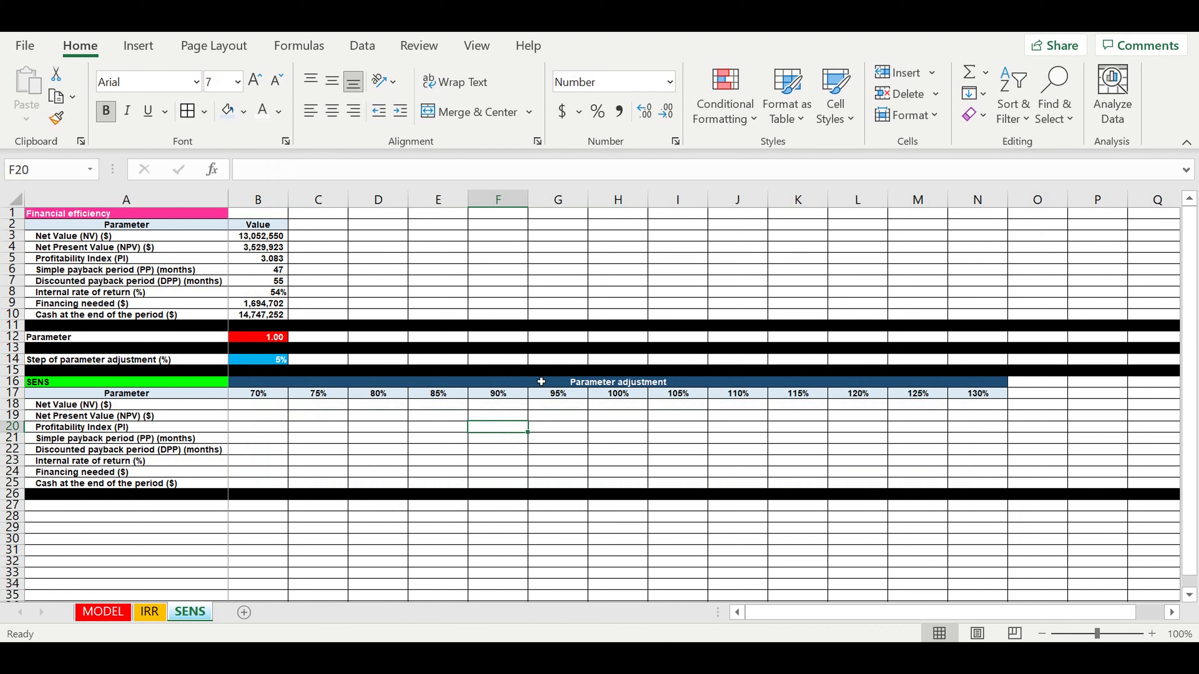
drag(258, 407, 977, 484)
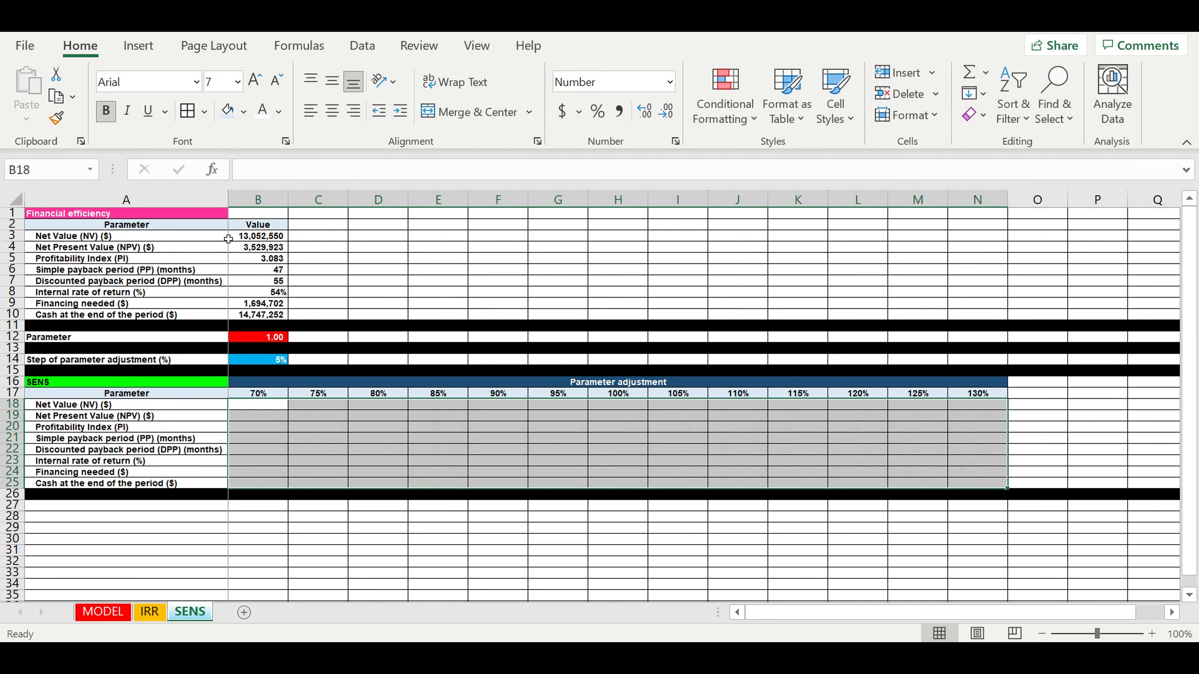
click(573, 445)
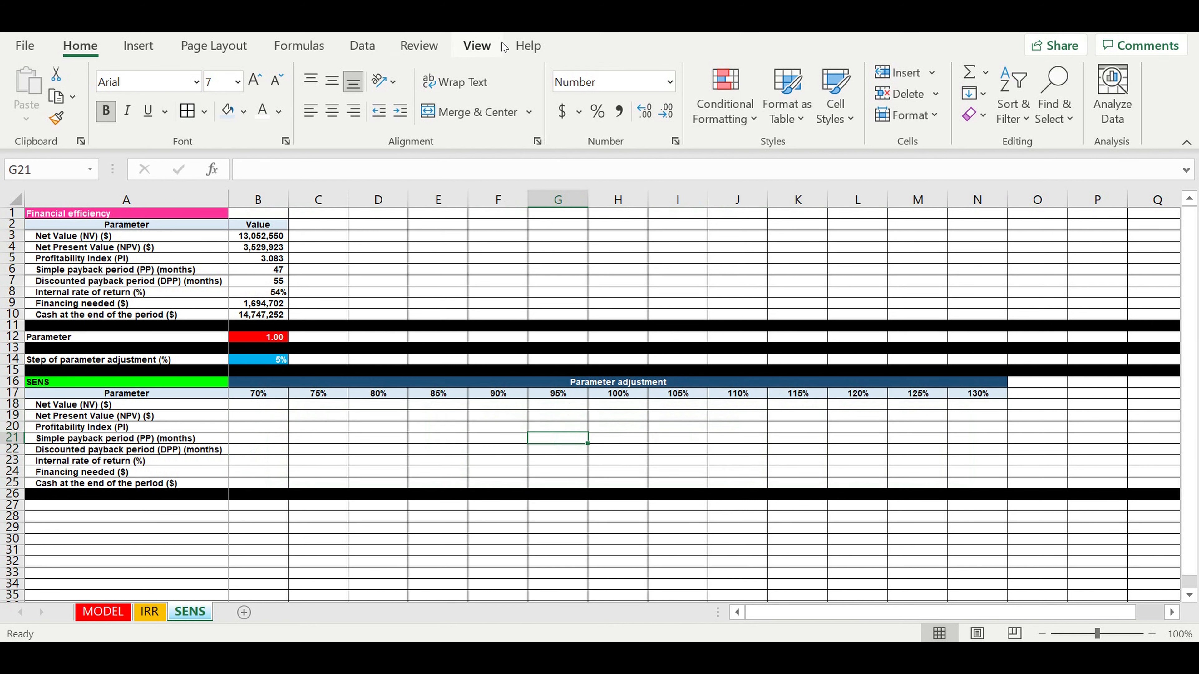
- Record a new macro named sens, described as 'sens' and stored in this workbook
click(472, 43)
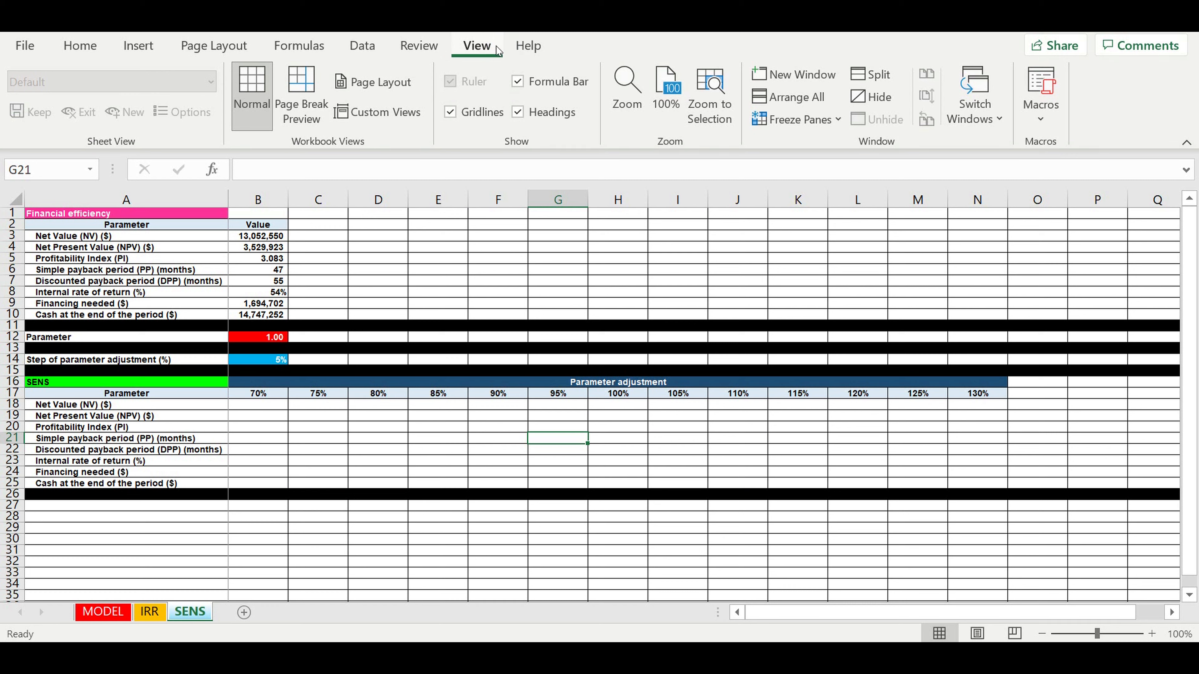
click(1047, 120)
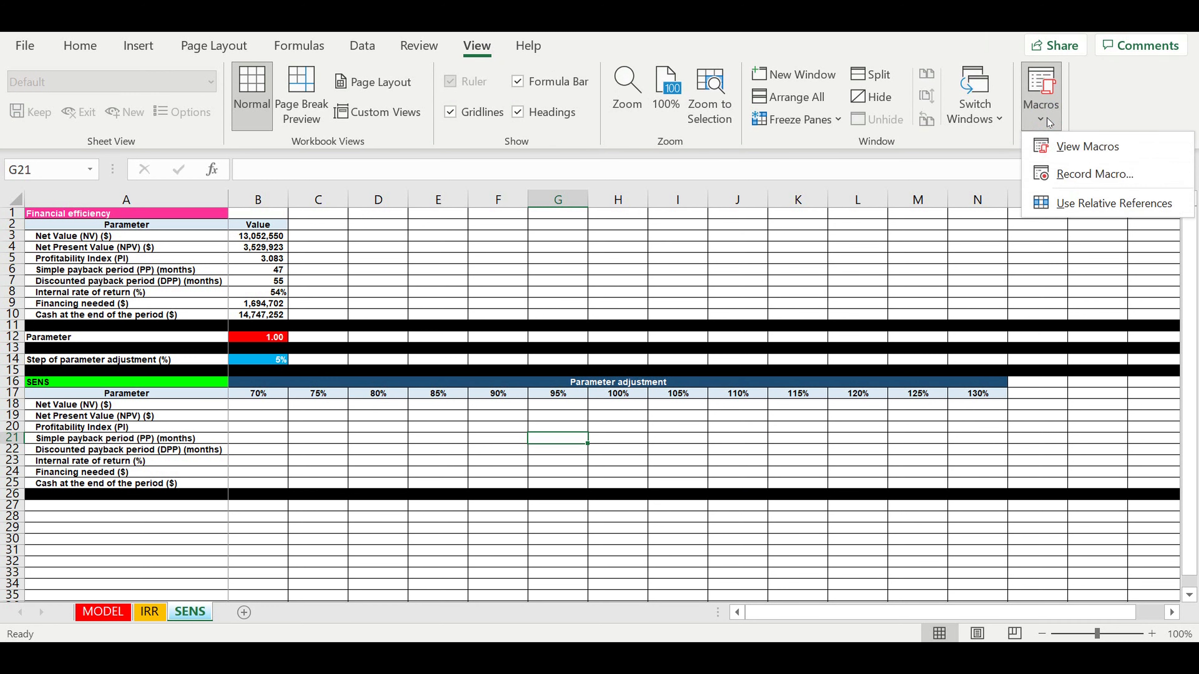
click(1066, 171)
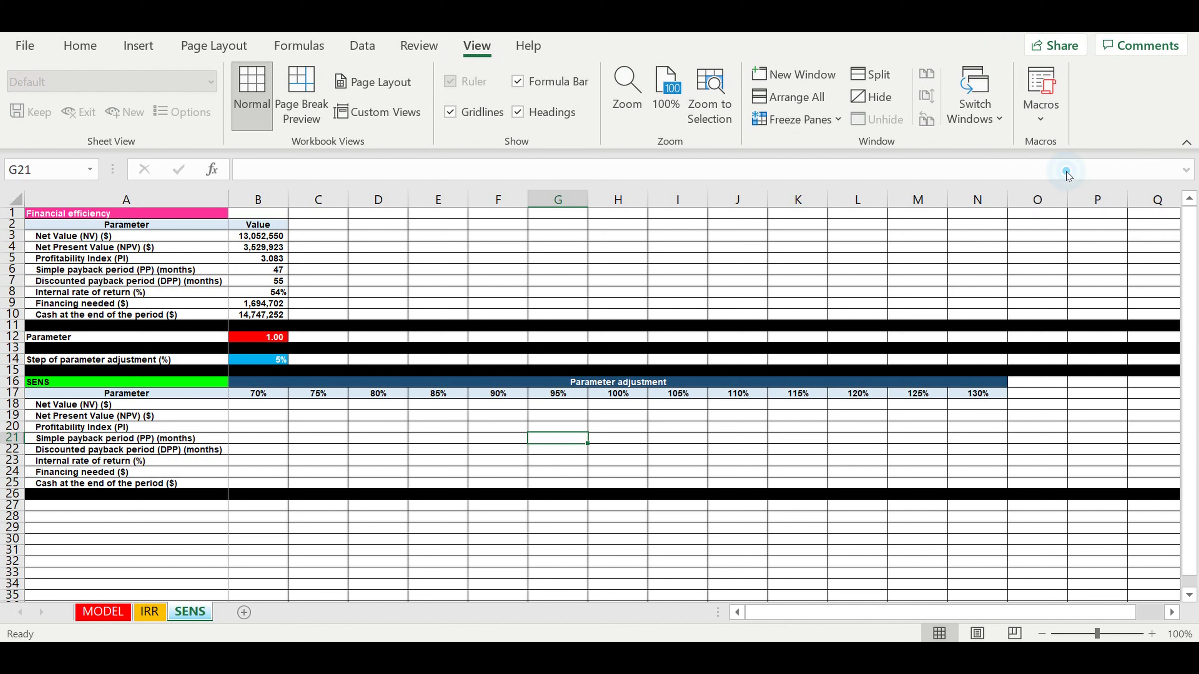
click(509, 270)
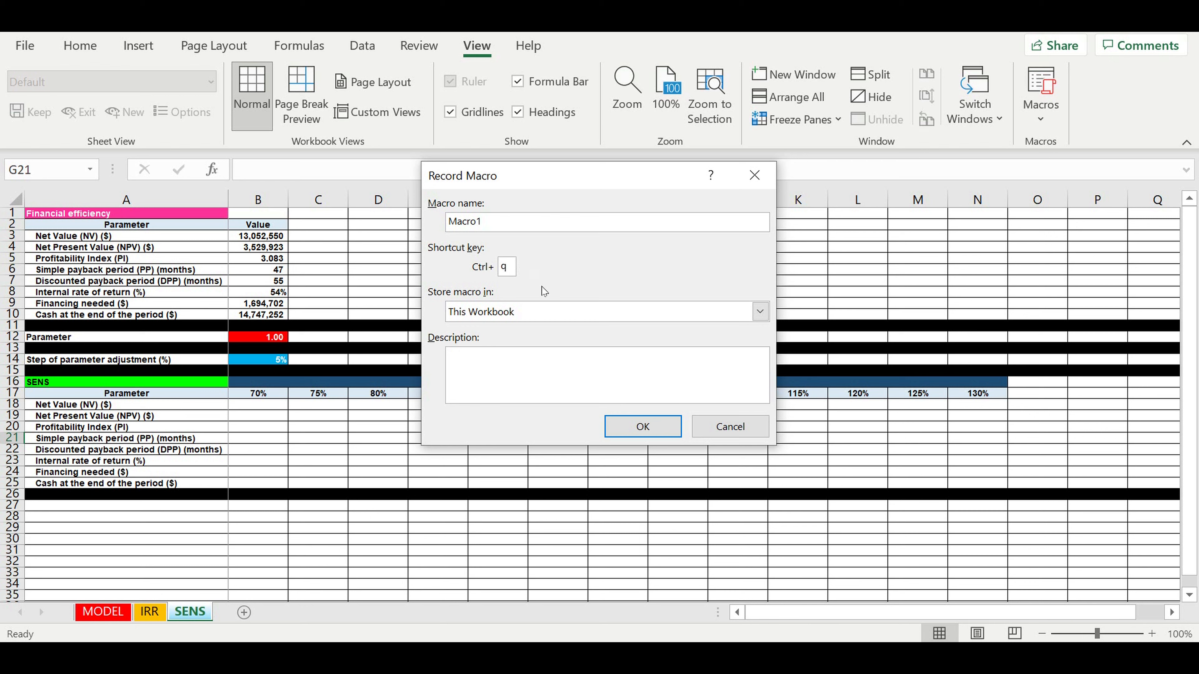
drag(501, 222, 397, 212)
text(sens)
click(496, 359)
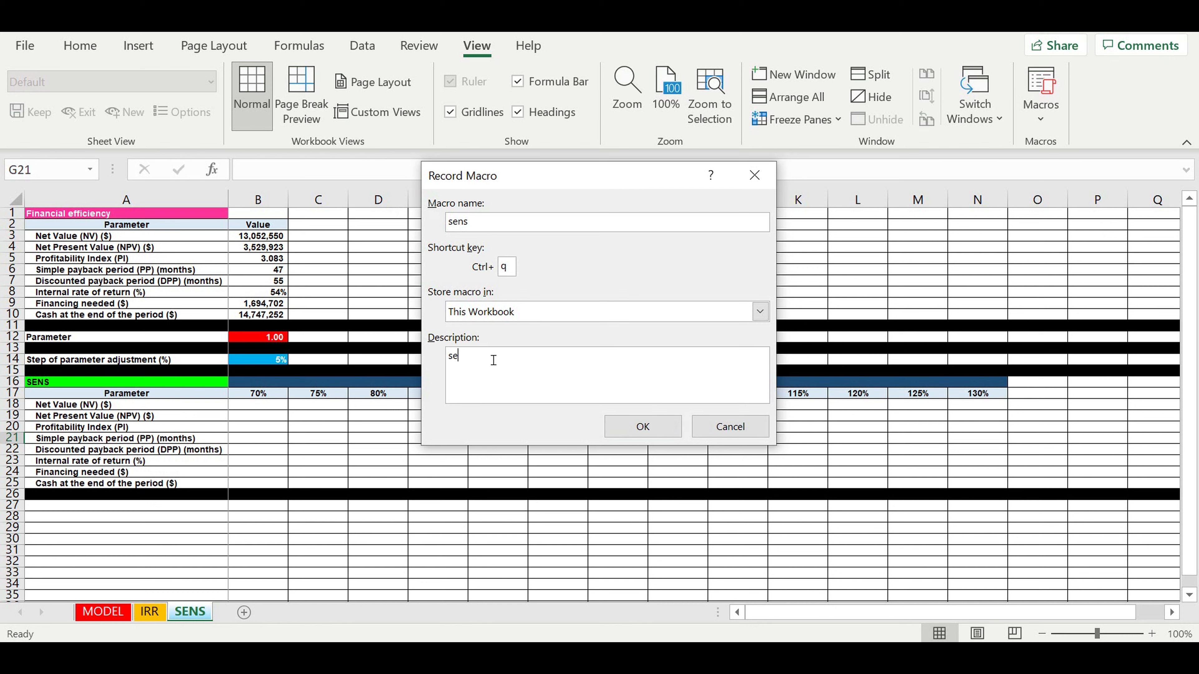
text(sens)
click(620, 430)
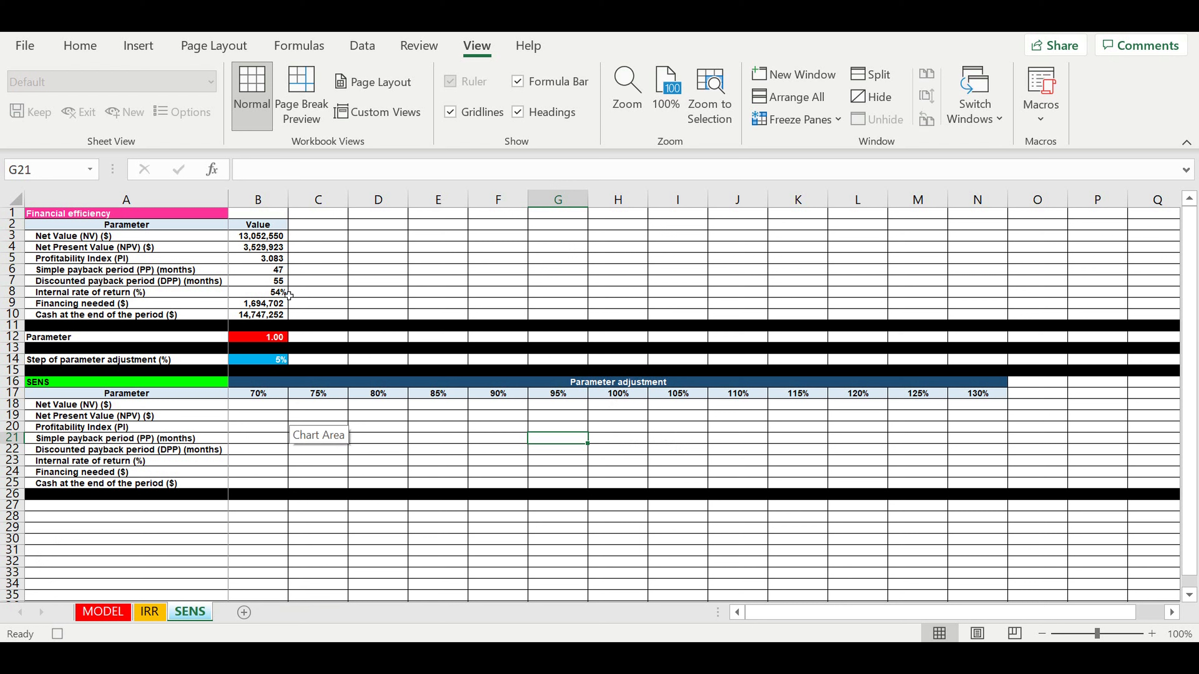
- Link B12 to the 70% header and paste B3:B10's results as values into B18:B25
click(251, 340)
text(=)
click(254, 393)
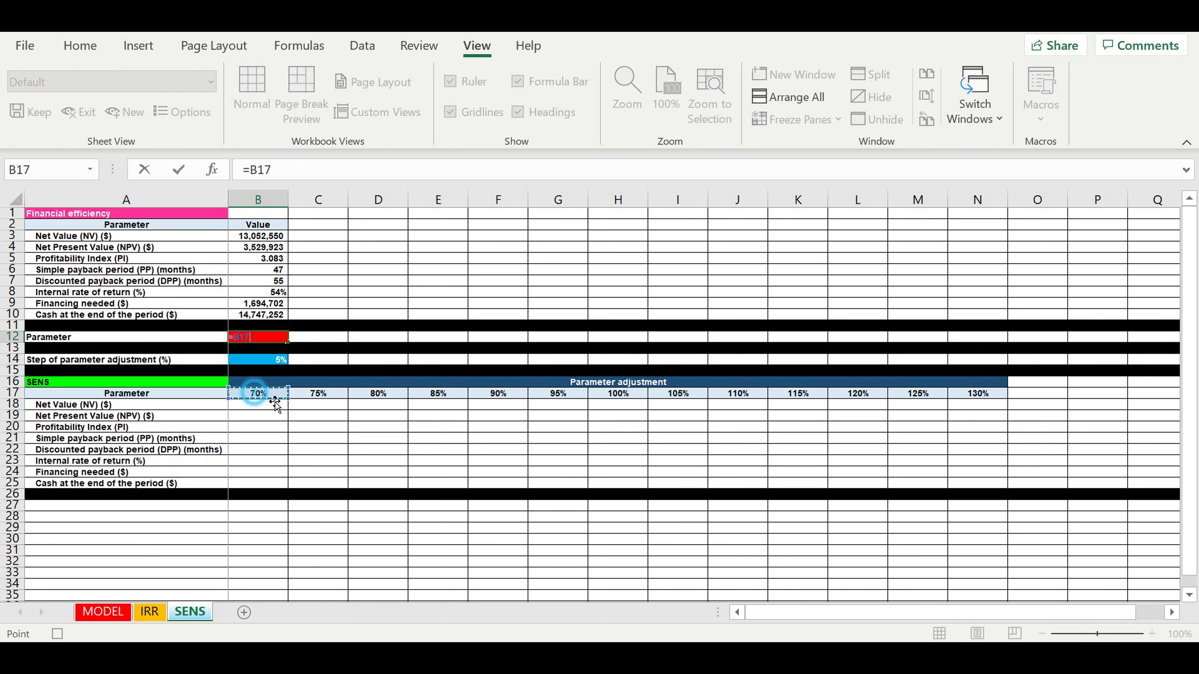
key(Return)
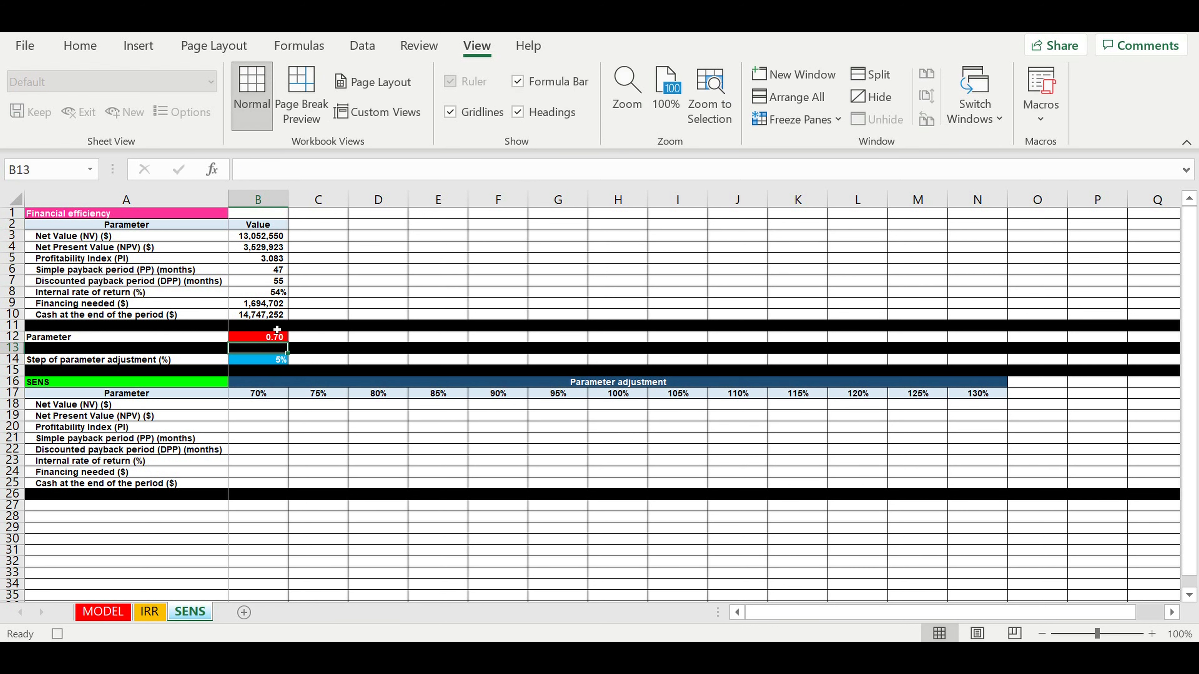
drag(249, 237, 244, 316)
right_click(251, 269)
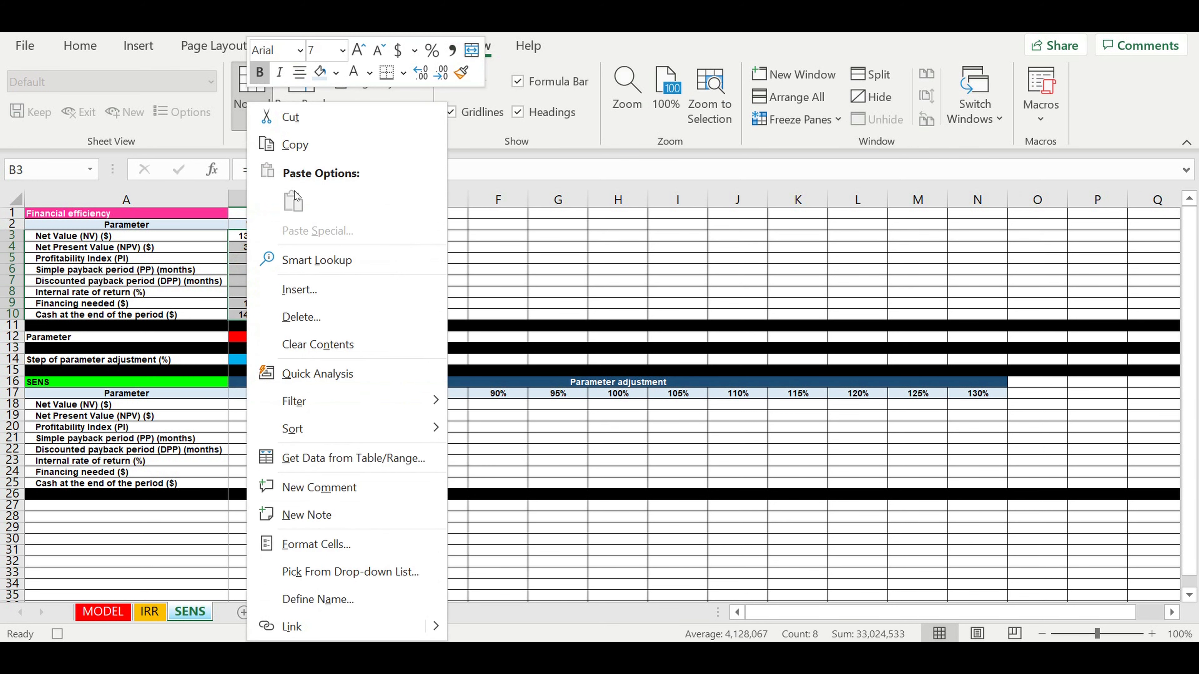
click(297, 144)
click(250, 405)
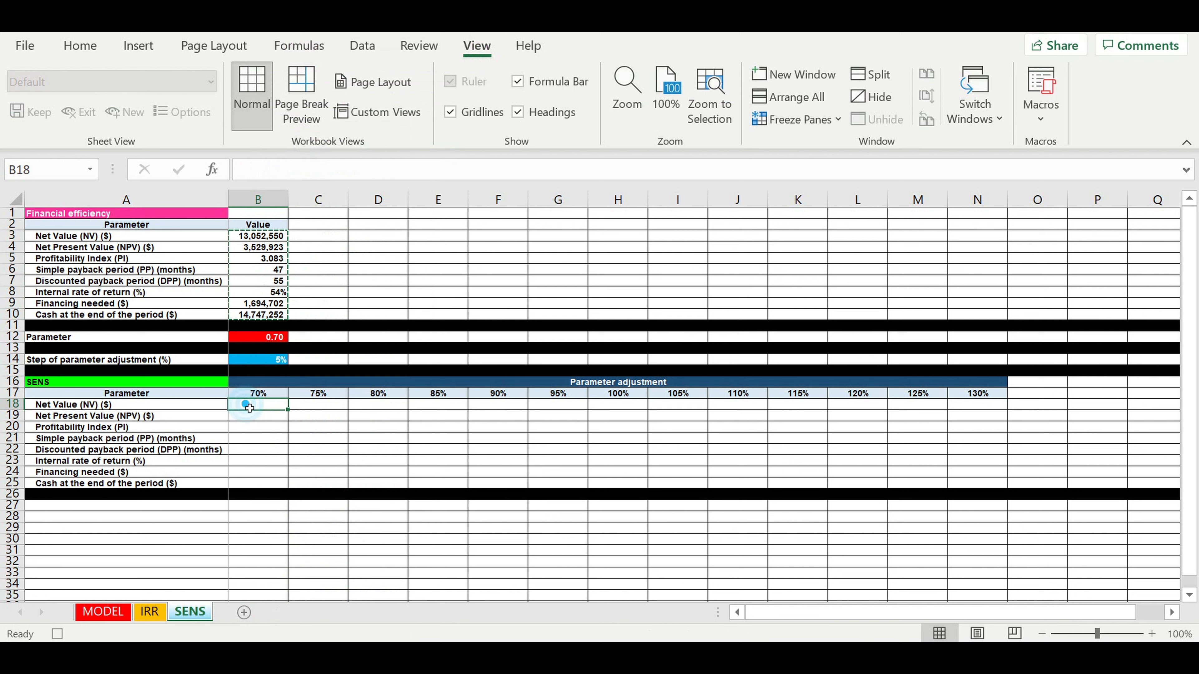
right_click(248, 405)
click(321, 203)
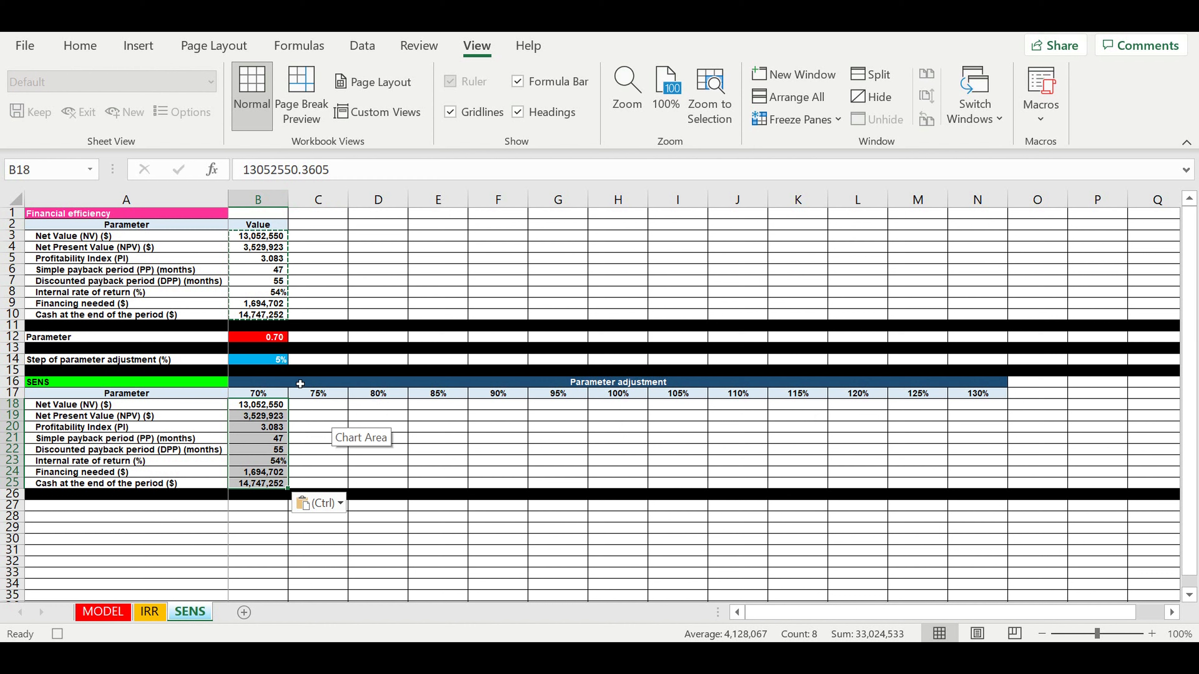
- Link B12 to the 75% header and paste the recalculated results as values into C18:C25
click(254, 340)
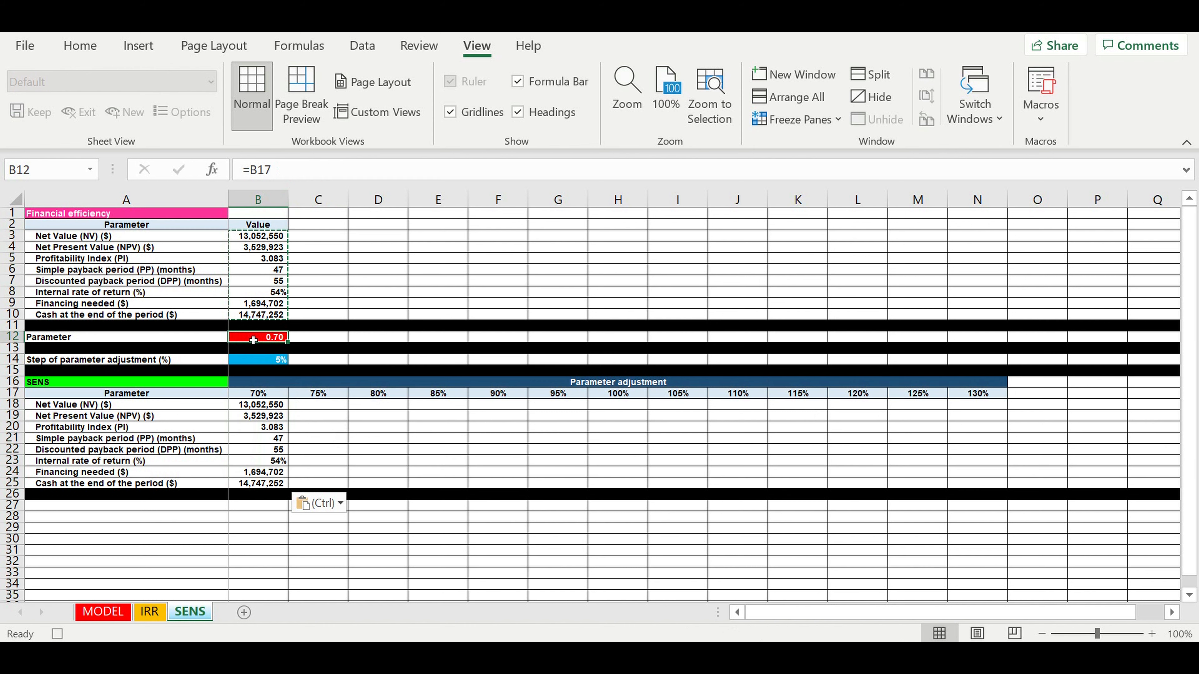
text(=)
click(314, 396)
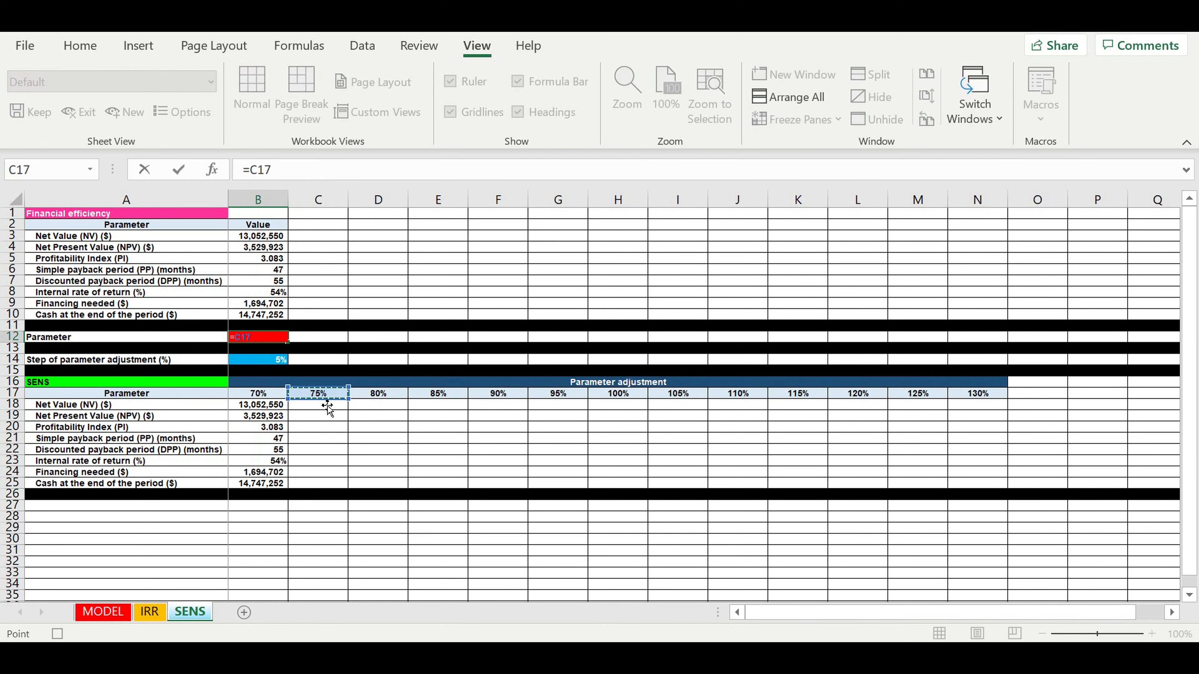
key(Return)
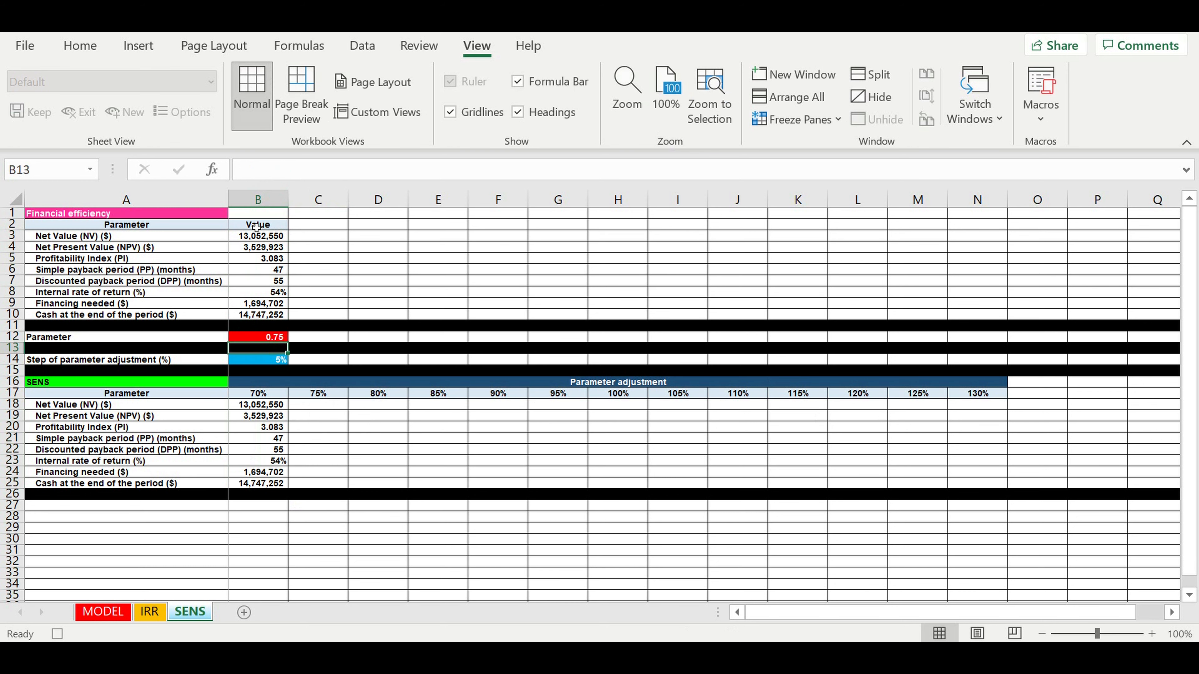
drag(242, 238, 246, 314)
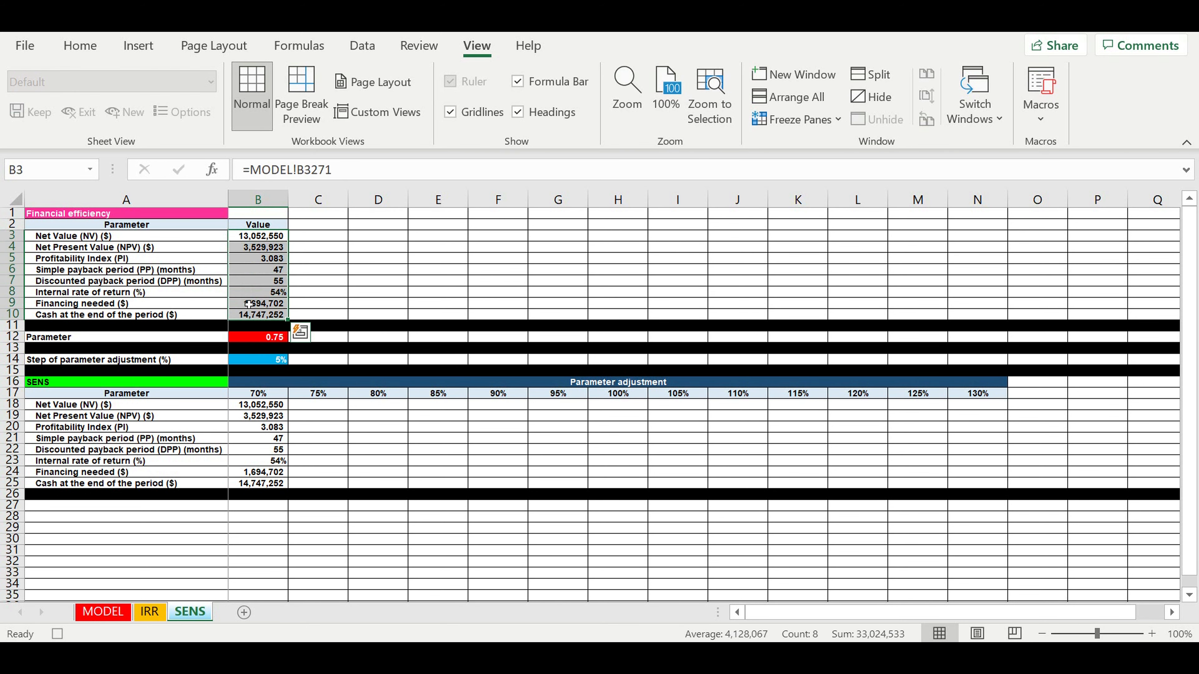
right_click(247, 293)
click(293, 144)
click(322, 407)
right_click(322, 407)
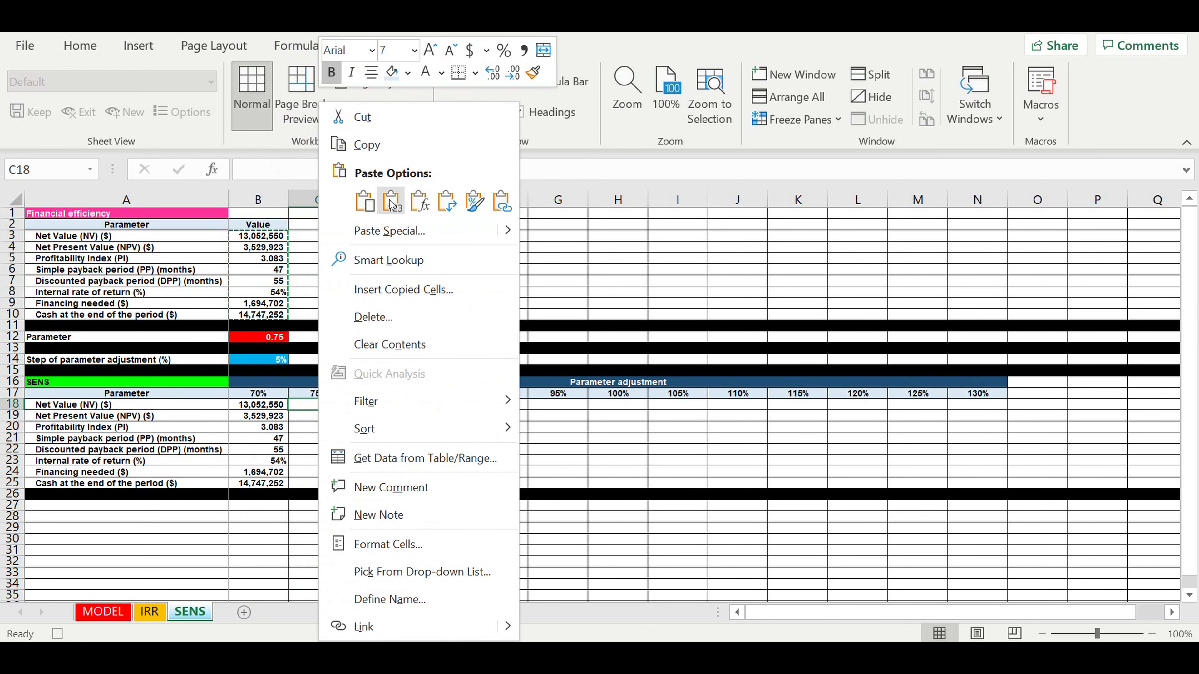
click(390, 204)
- Link B12 to the 80% header and paste the recalculated results as values into D18:D25
click(259, 338)
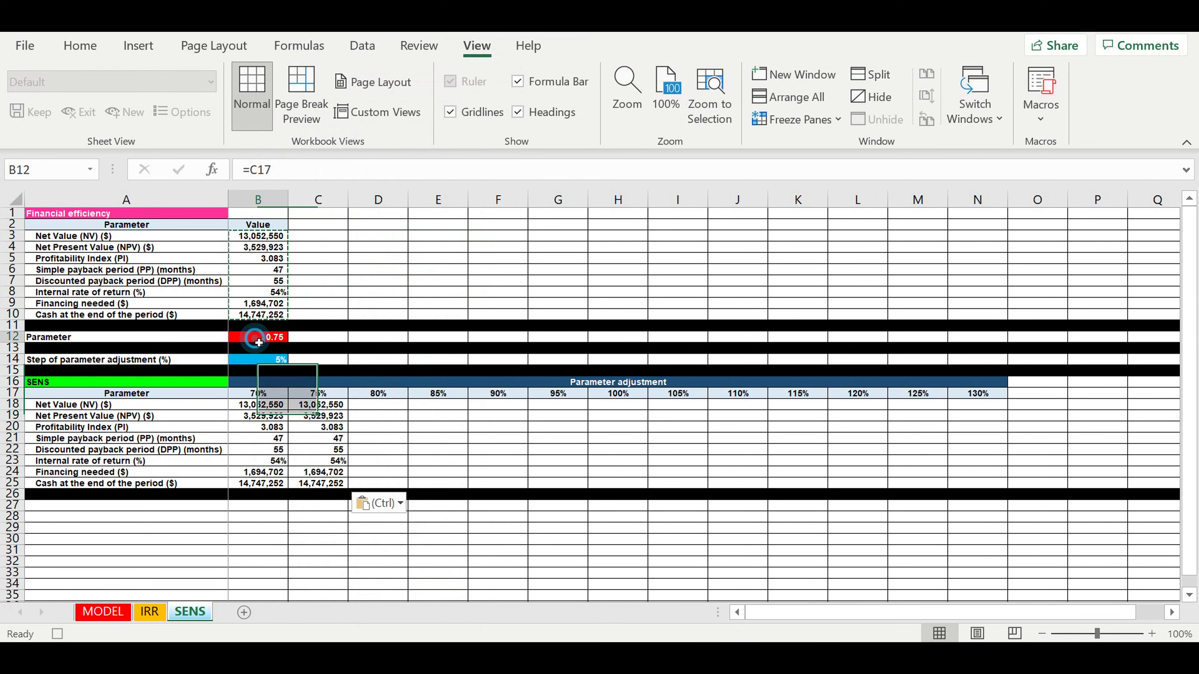
text(=)
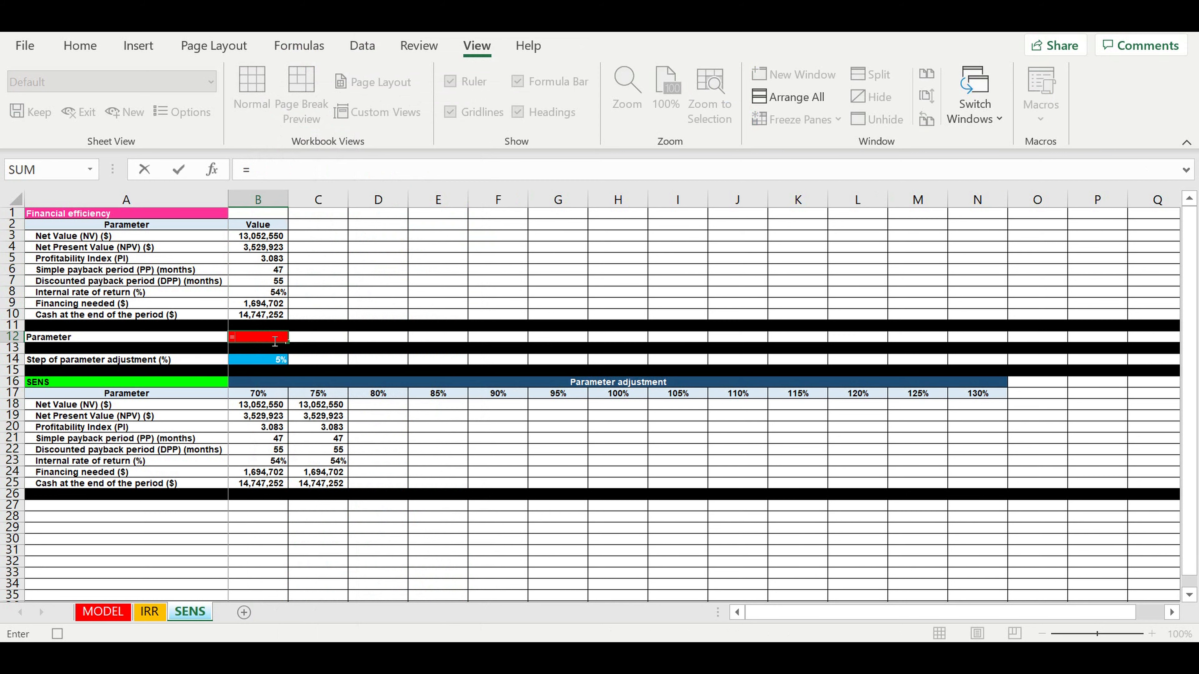
click(398, 399)
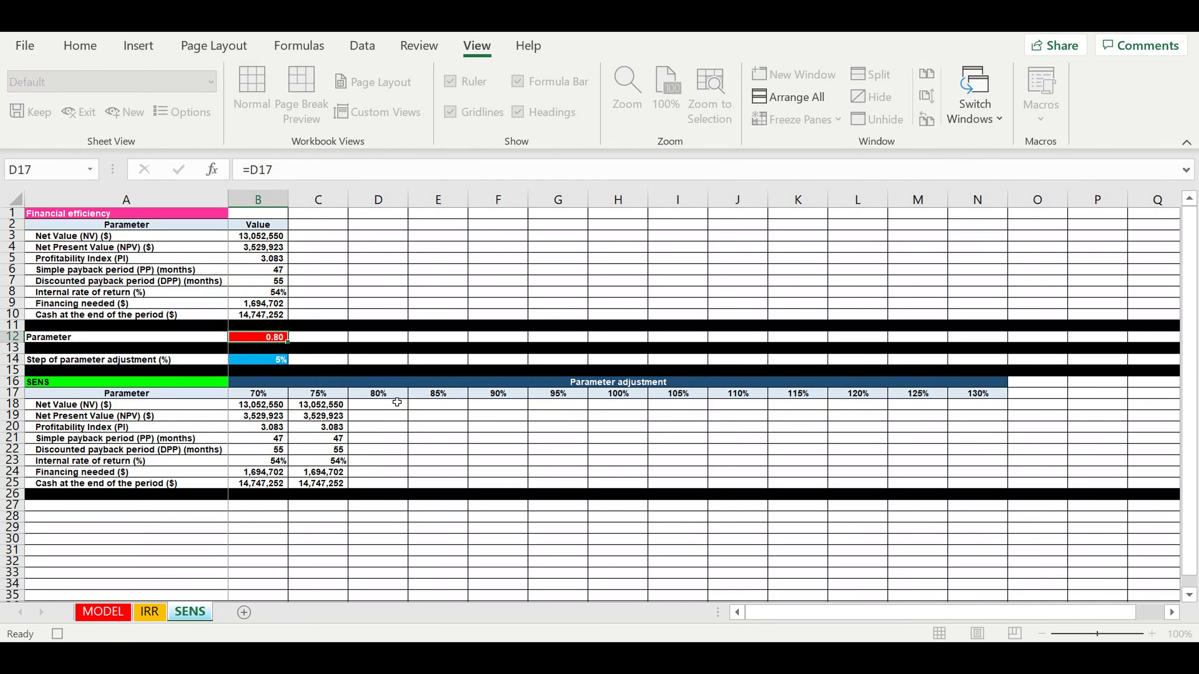
key(Return)
click(253, 236)
drag(253, 236, 253, 313)
right_click(253, 273)
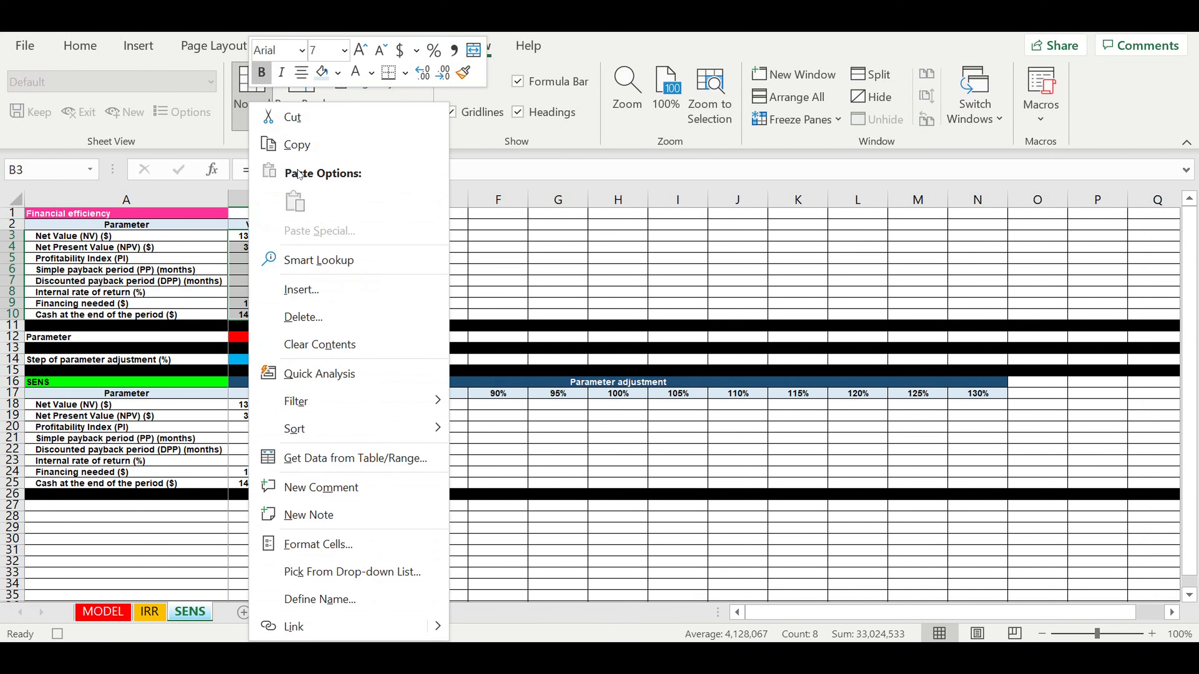
click(305, 144)
click(382, 410)
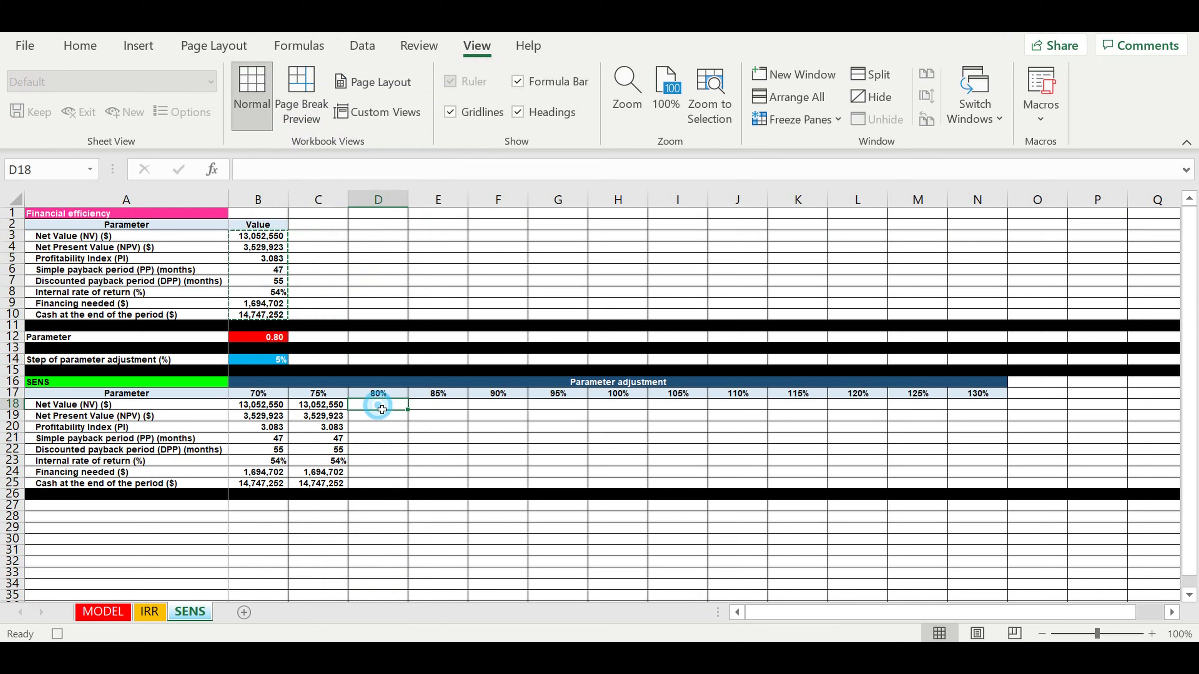
right_click(382, 410)
click(450, 202)
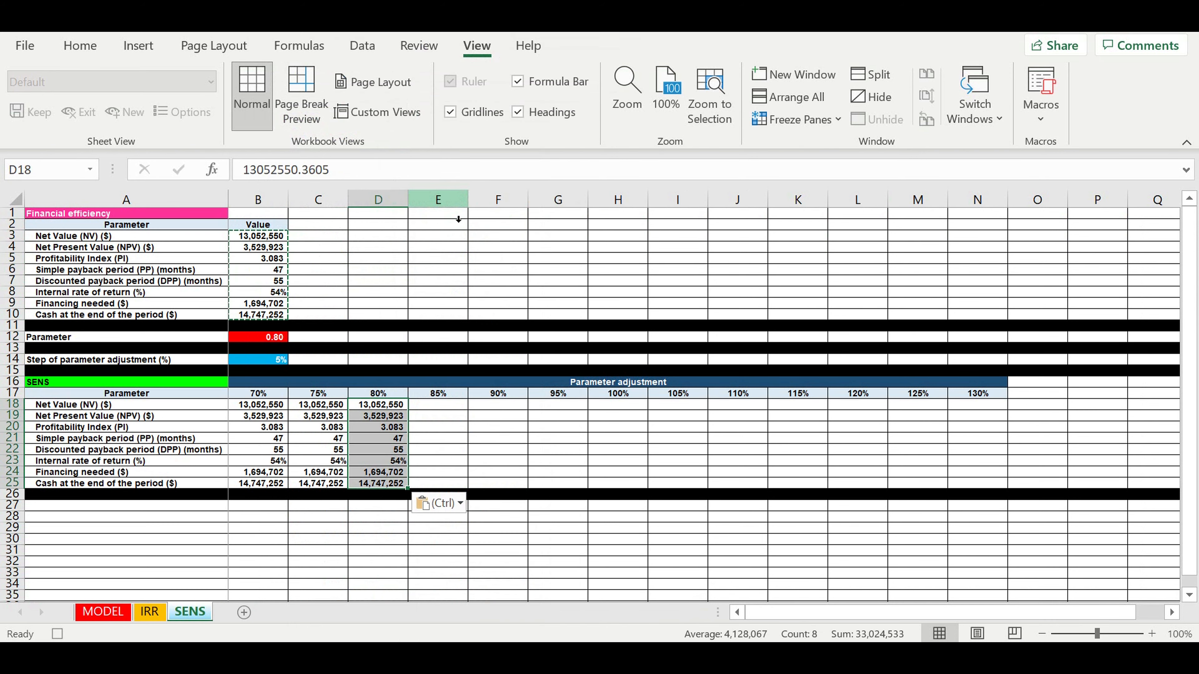
- Link B12 to the 85% header and paste the recalculated results as values into E18:E25
click(257, 338)
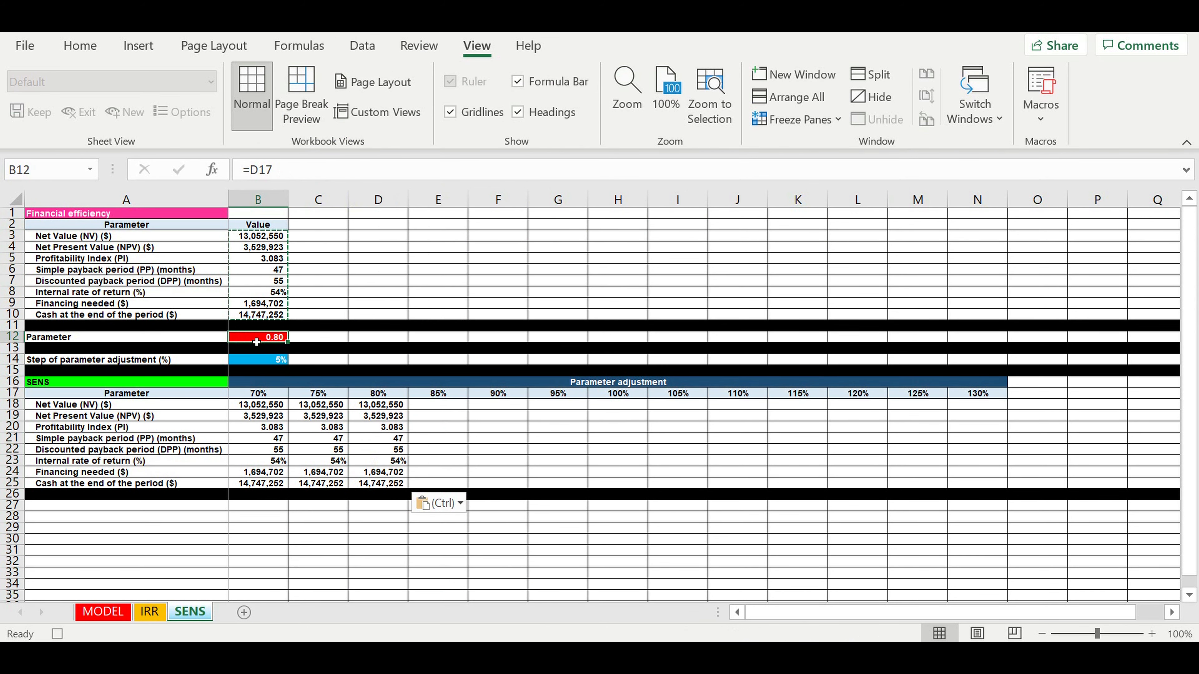
text(=)
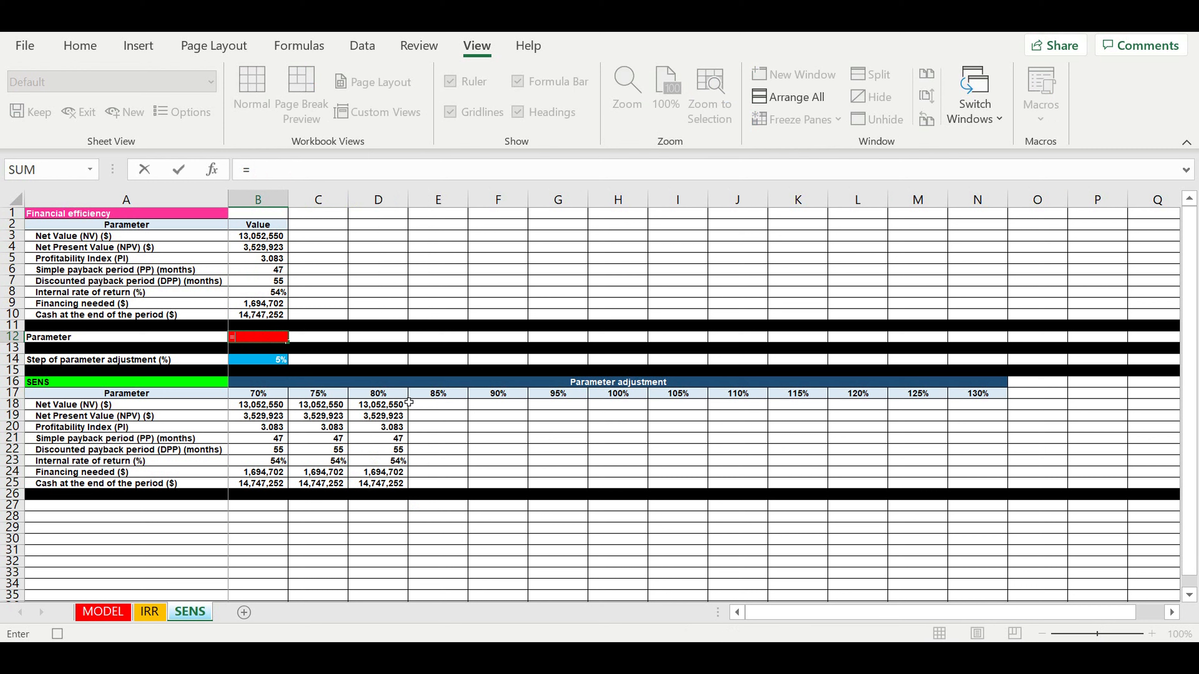
click(433, 395)
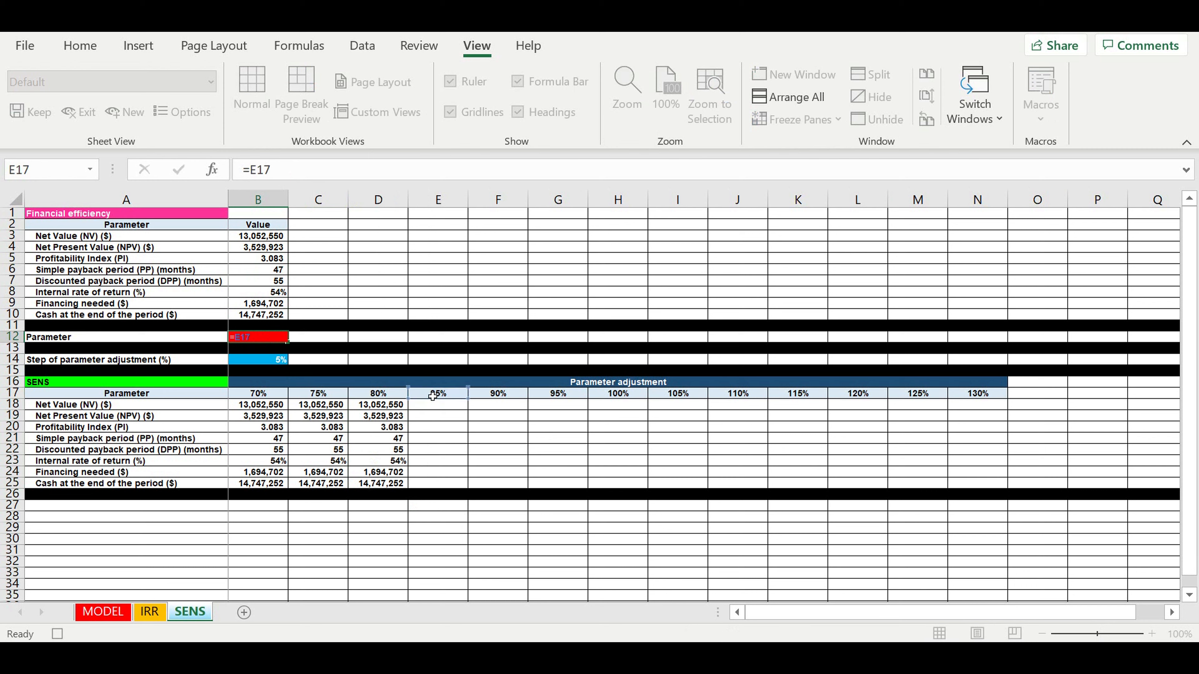
key(Return)
drag(248, 242, 245, 314)
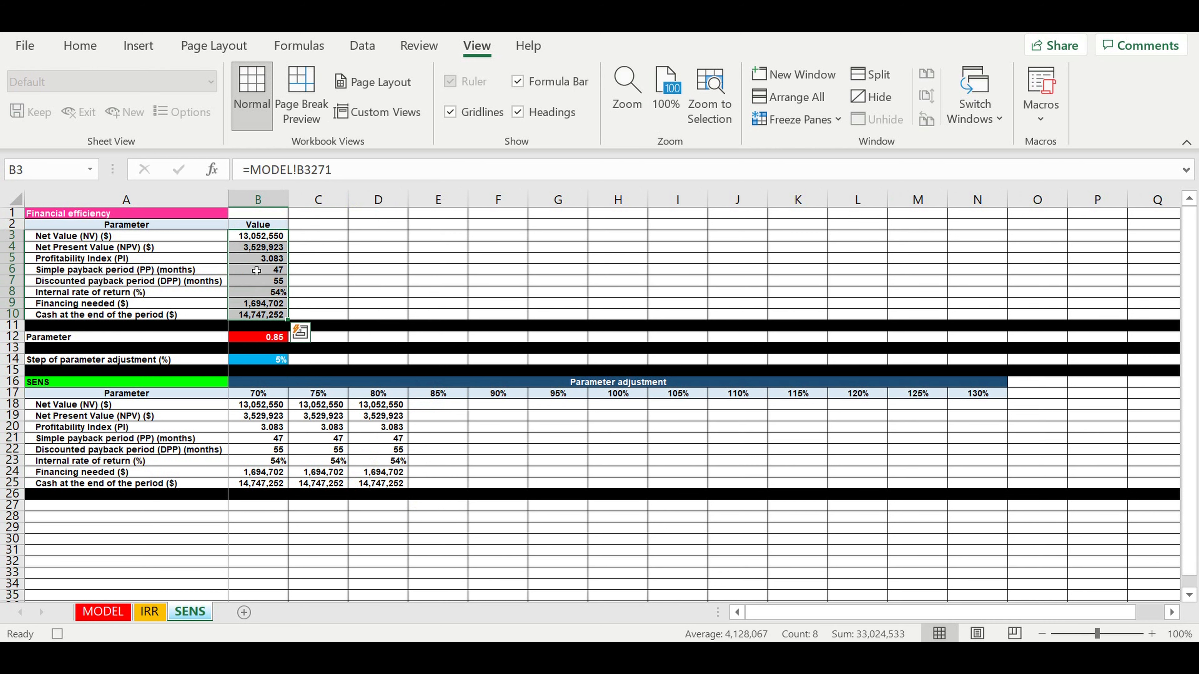
right_click(256, 271)
click(296, 145)
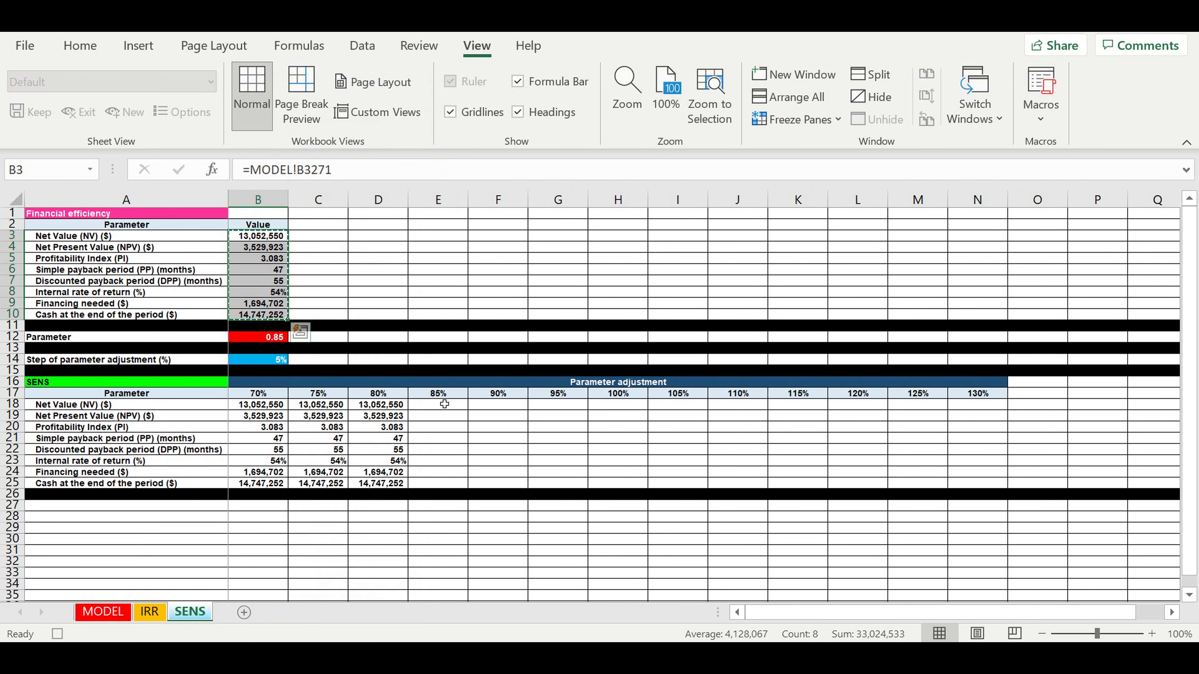
click(425, 405)
right_click(427, 405)
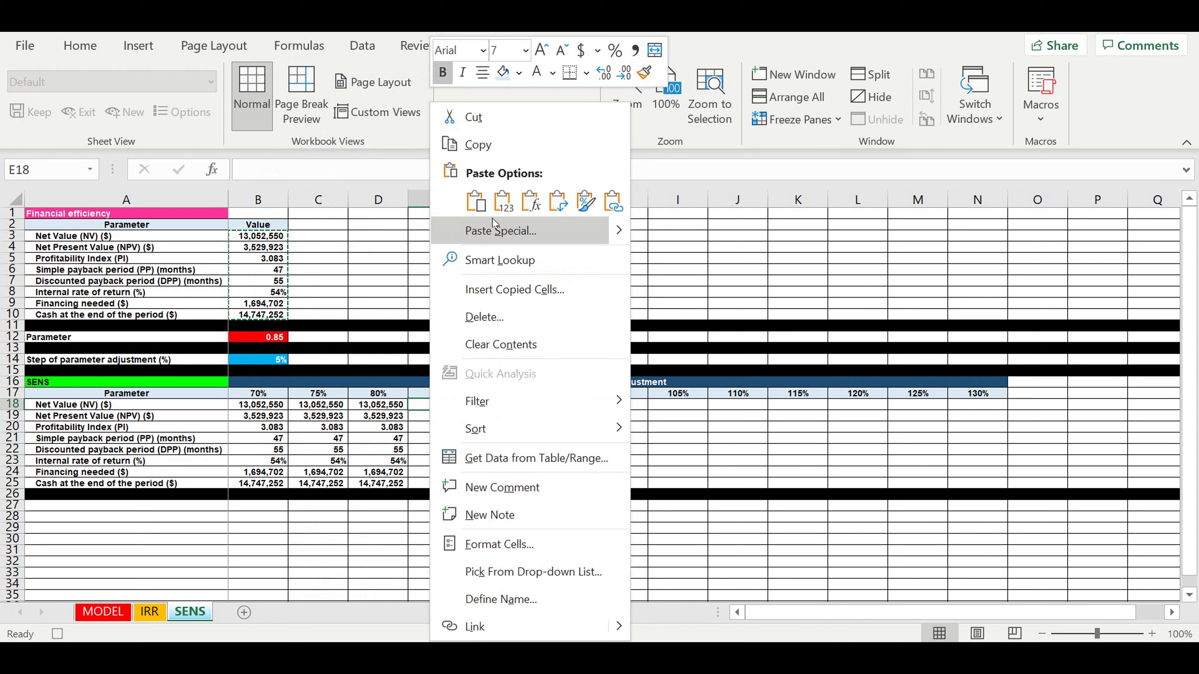
click(504, 200)
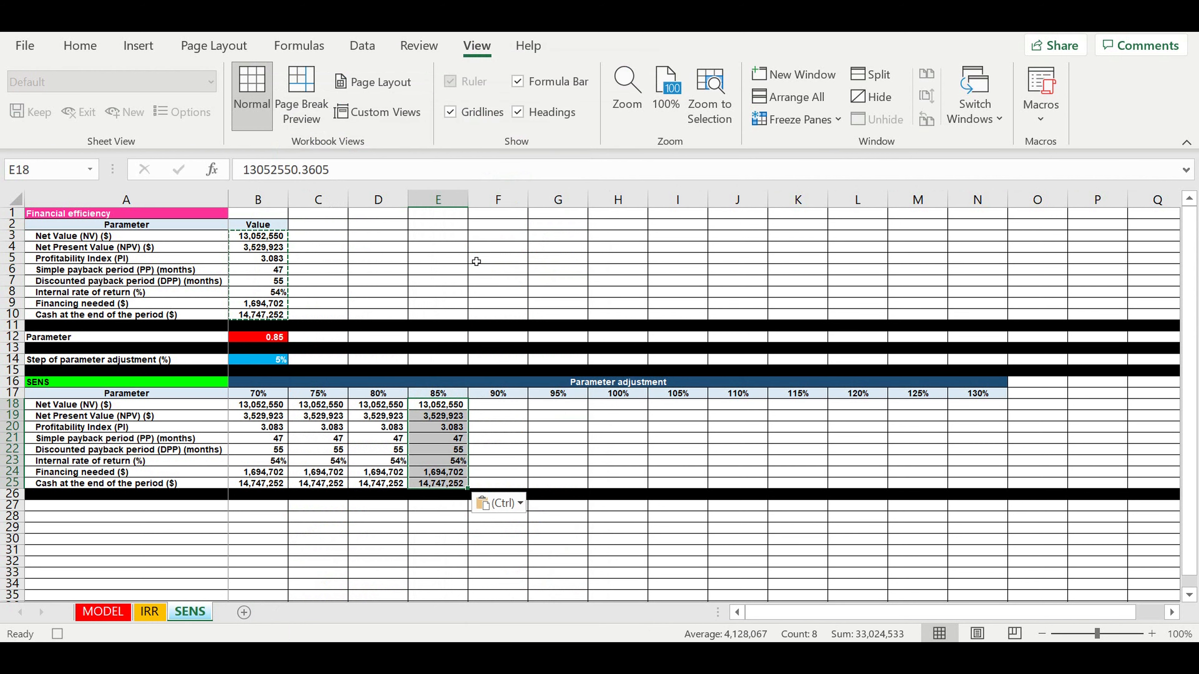
- Link B12 to the 90% header and paste the recalculated results as values into F18:F25
click(257, 339)
text(=)
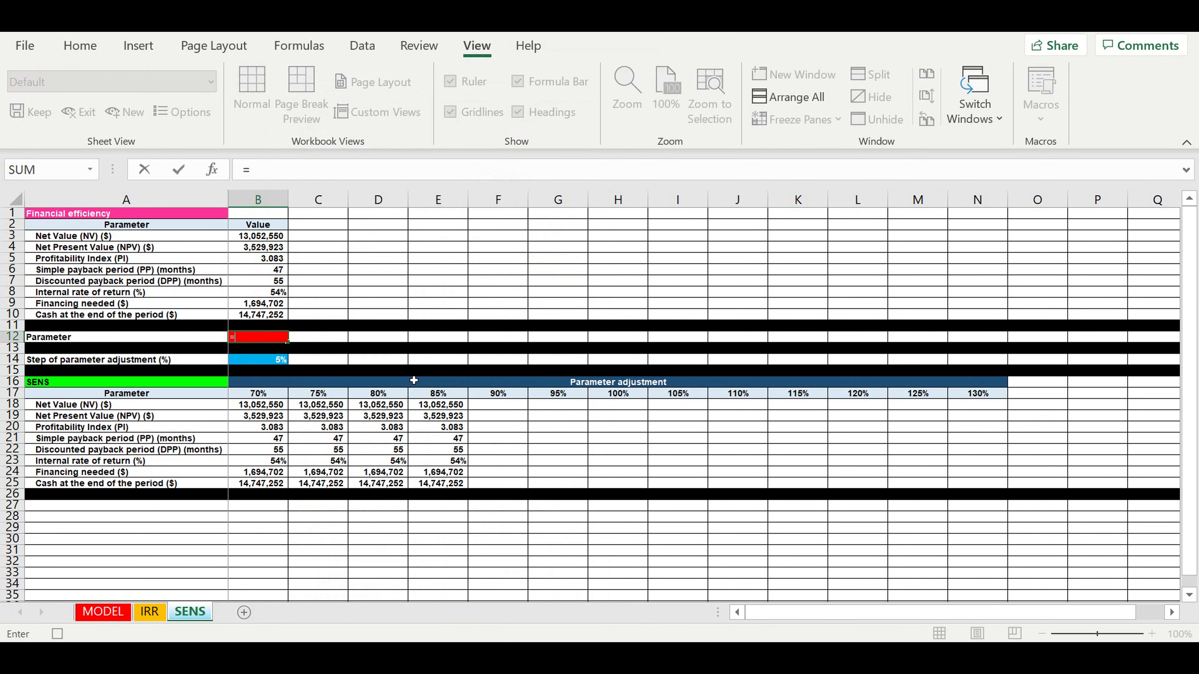
click(496, 395)
key(Return)
drag(252, 238, 248, 320)
right_click(257, 287)
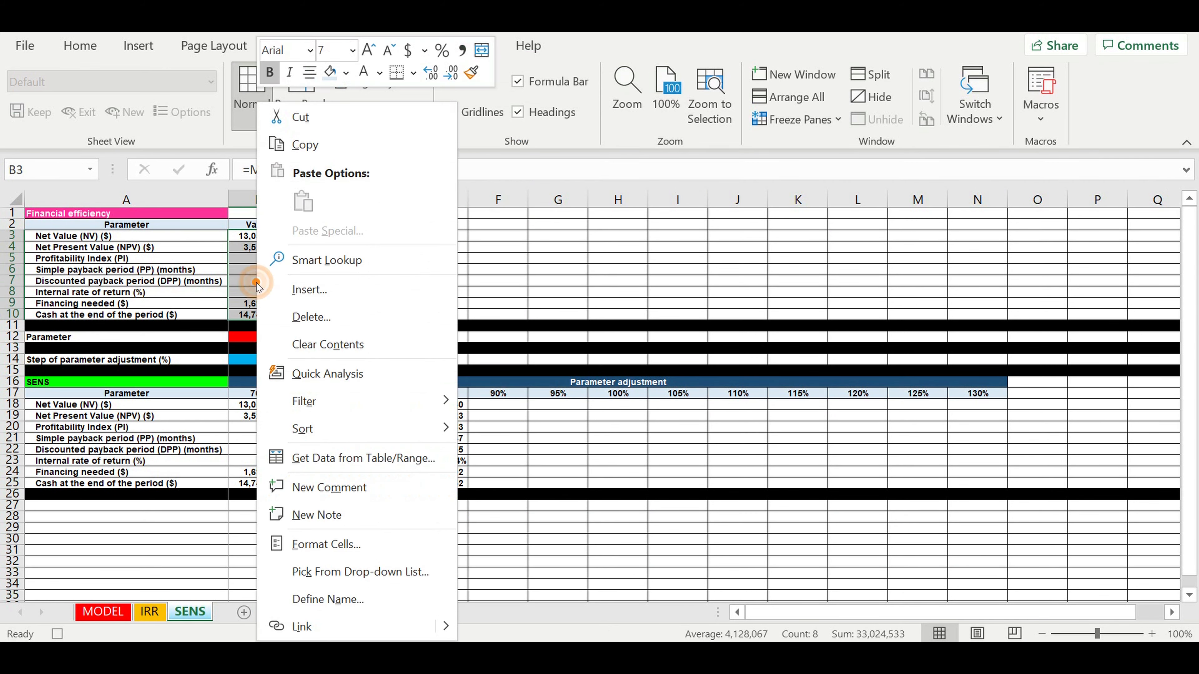
click(316, 147)
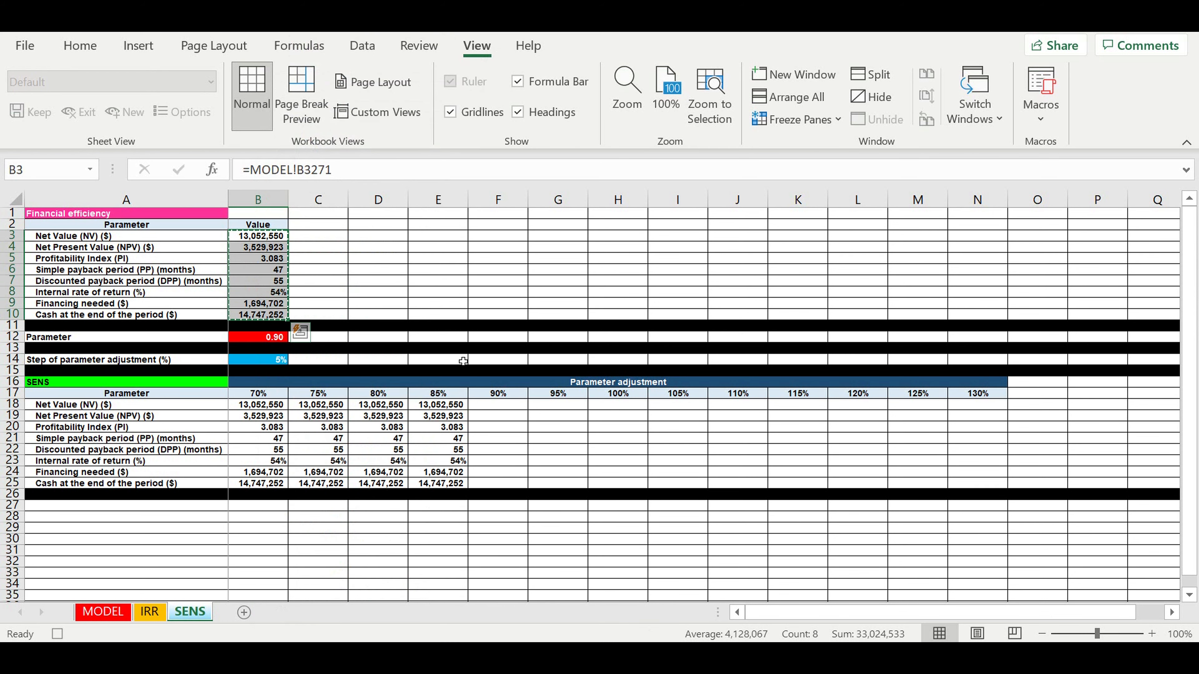
click(495, 407)
right_click(493, 407)
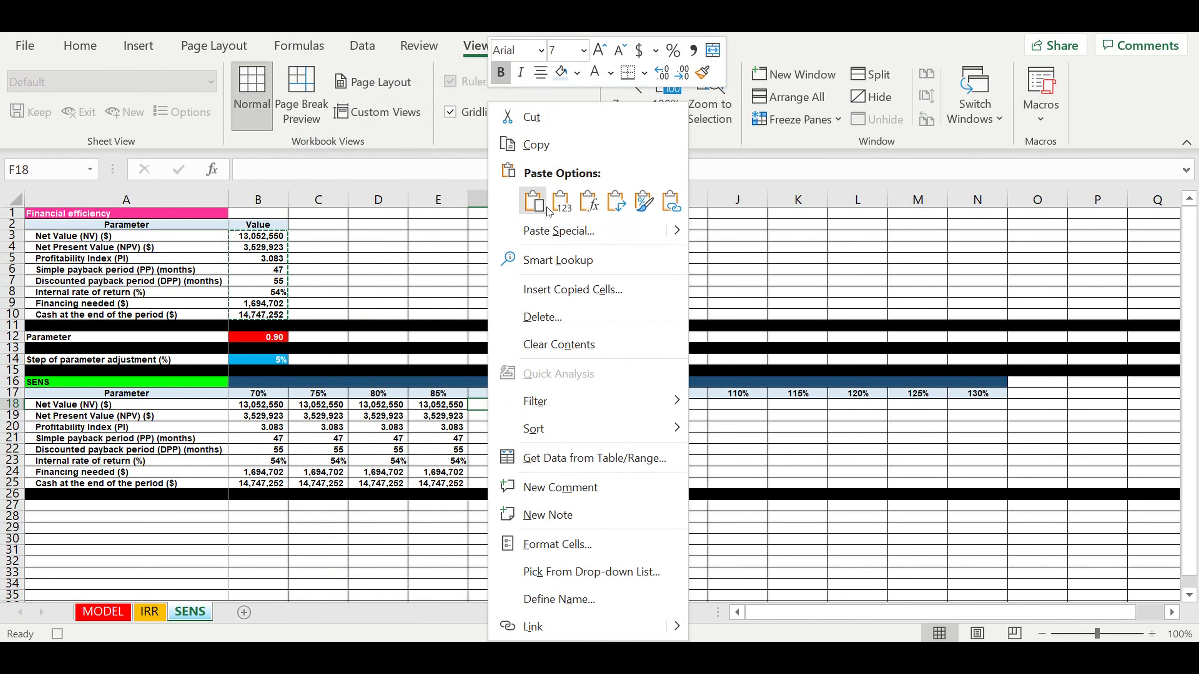
click(559, 203)
- Link B12 to the 95% header and paste the recalculated results as values into G18:G25
click(264, 338)
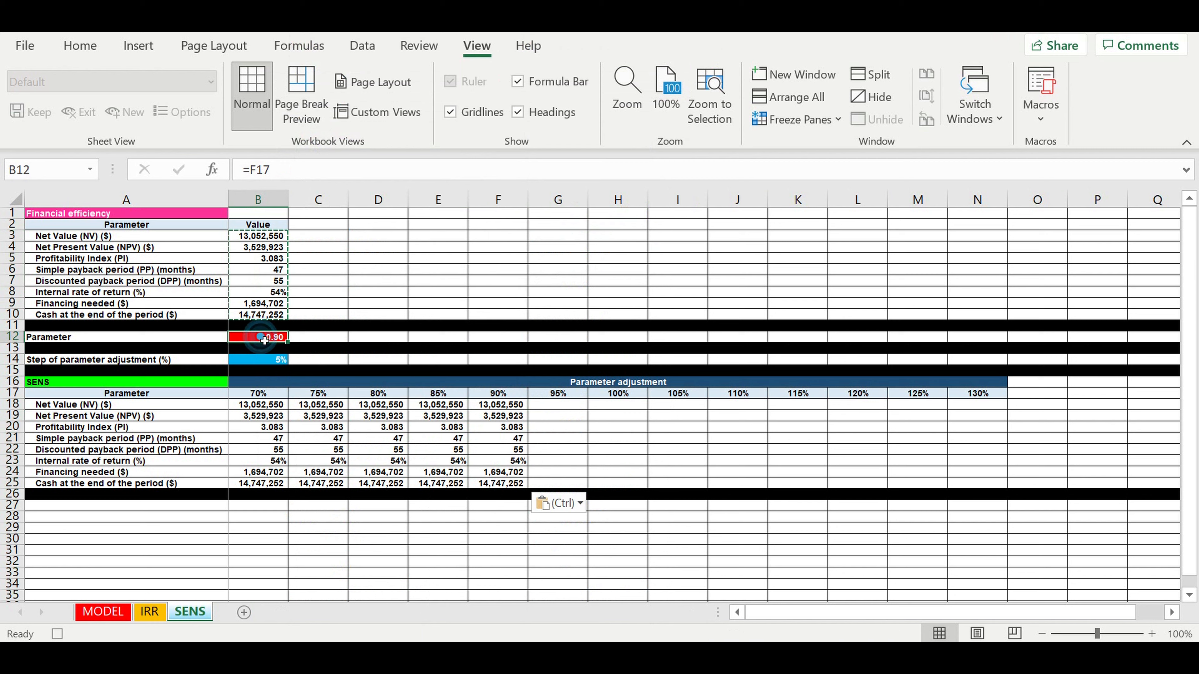
text(=)
click(553, 400)
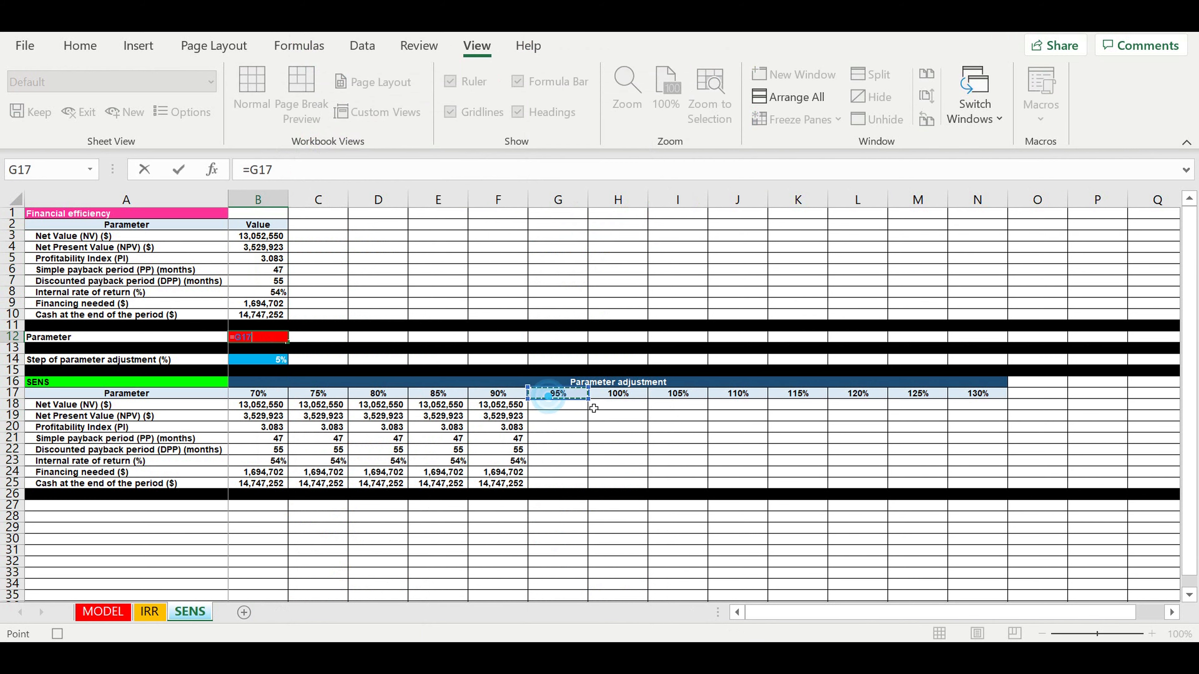
key(Return)
drag(257, 236, 260, 315)
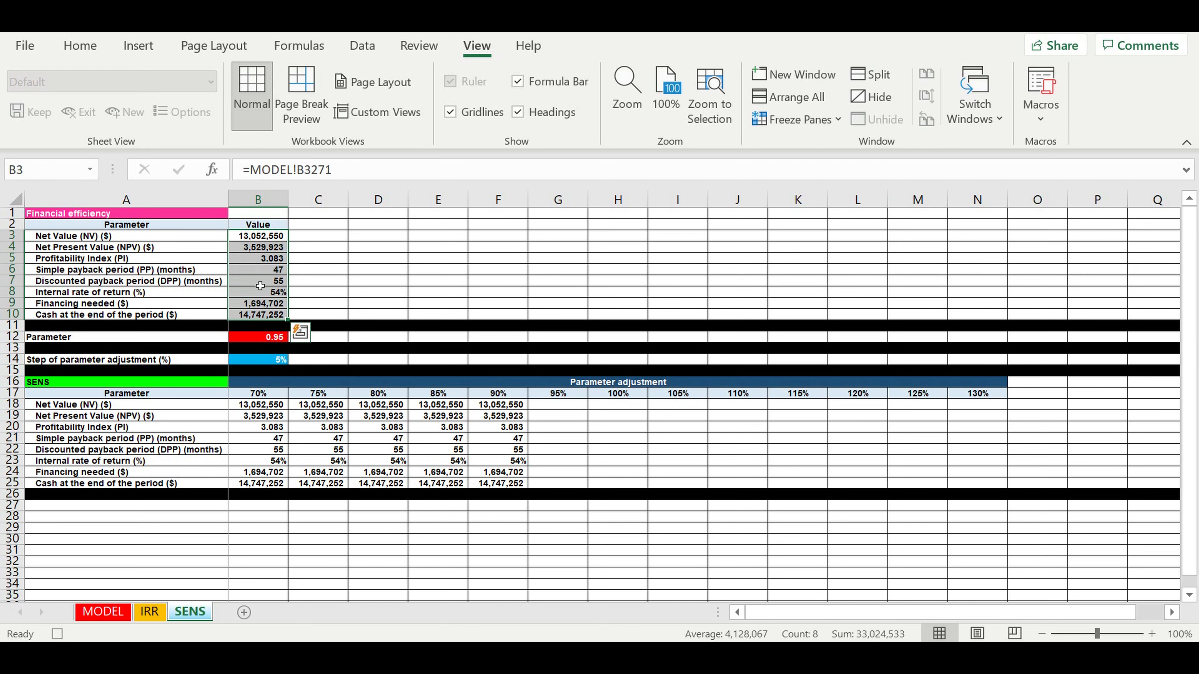
right_click(260, 286)
click(302, 146)
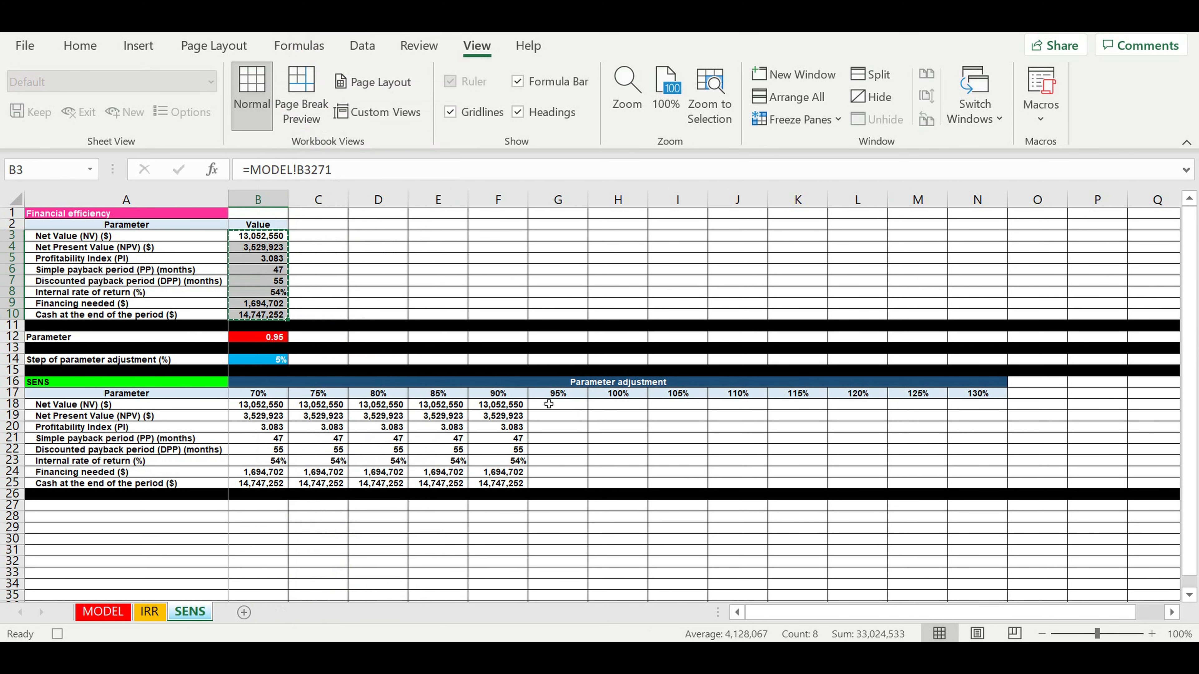
click(549, 404)
right_click(547, 404)
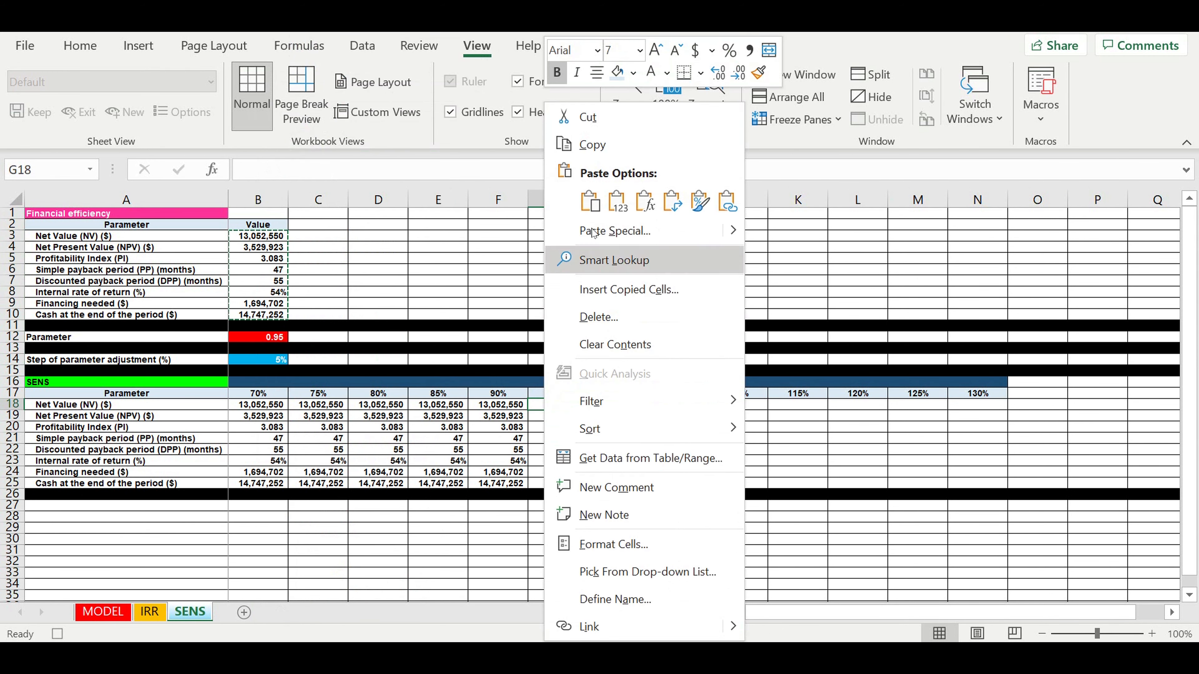
click(622, 210)
- Link B12 to the 100% header and paste the recalculated results as values into H18:H25
click(251, 340)
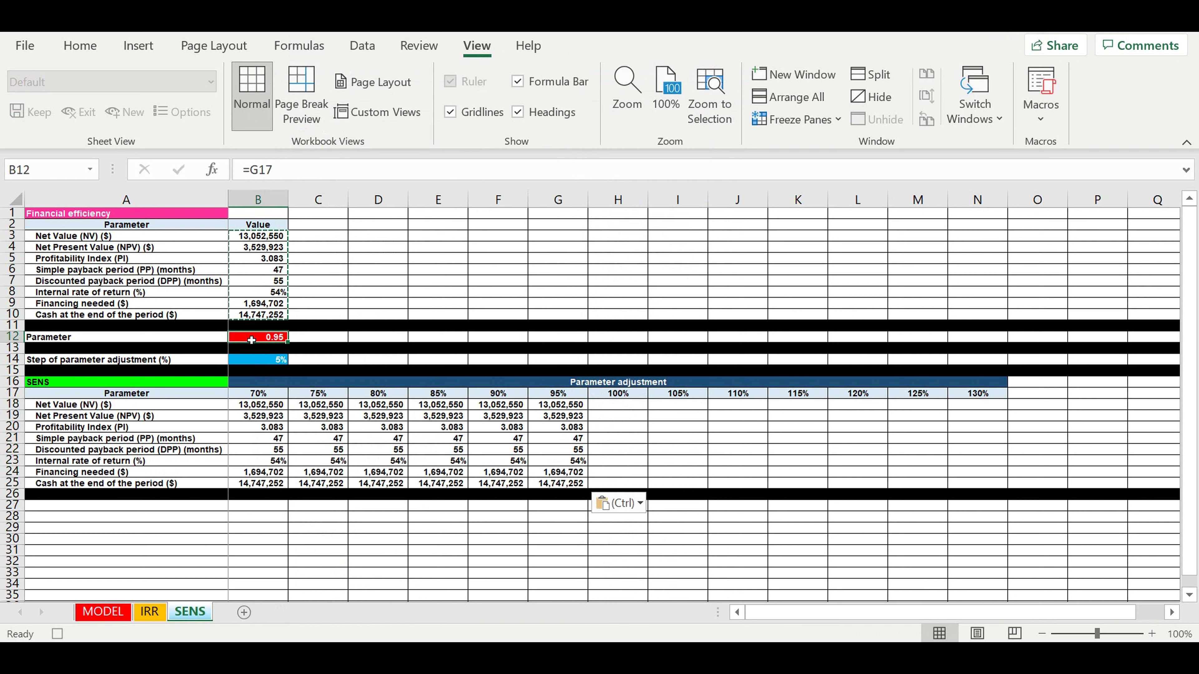
text(=)
click(614, 396)
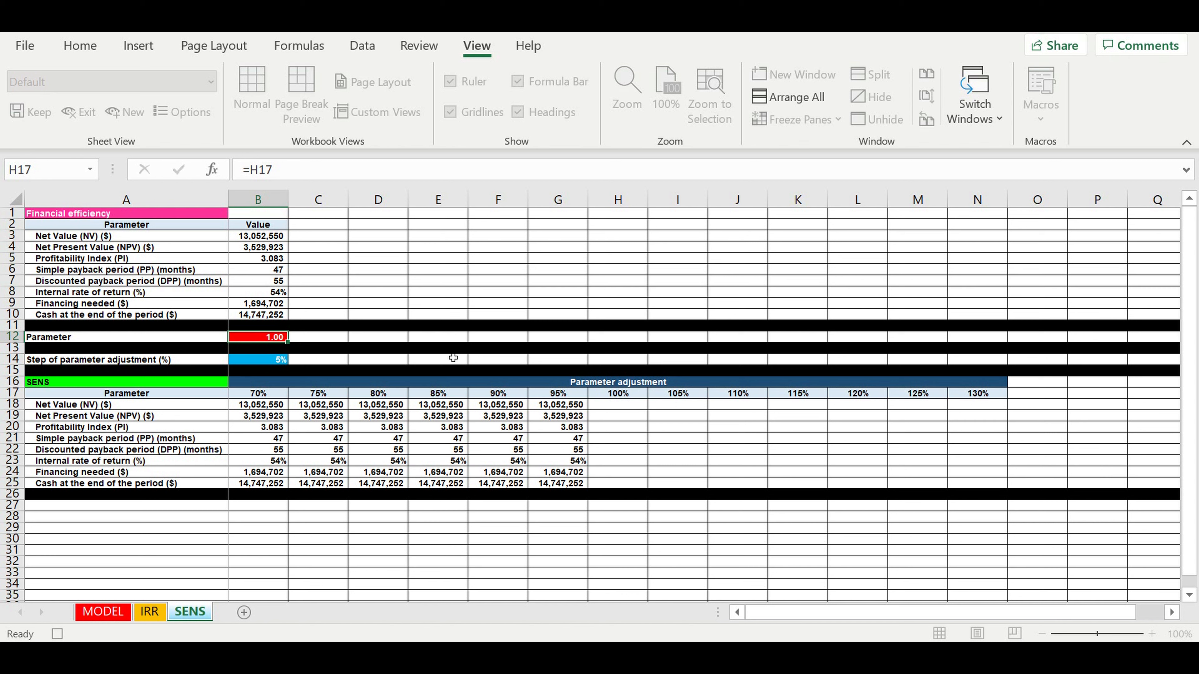
key(Return)
drag(263, 244, 259, 314)
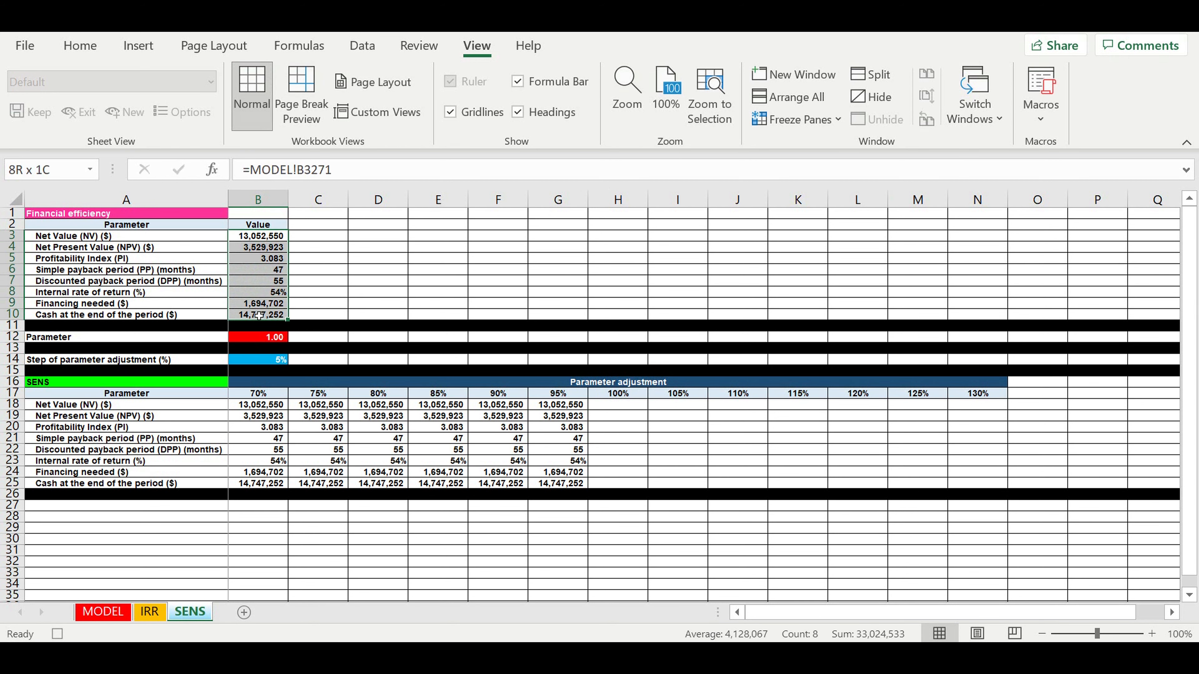
right_click(265, 284)
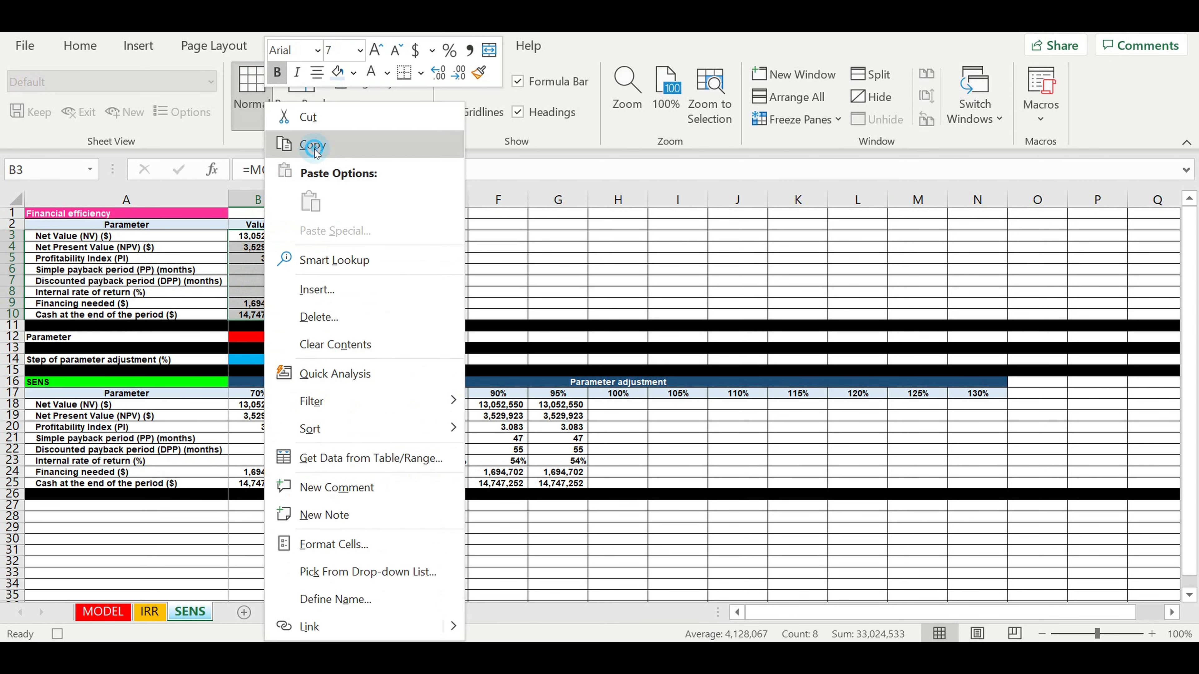
click(312, 145)
click(605, 408)
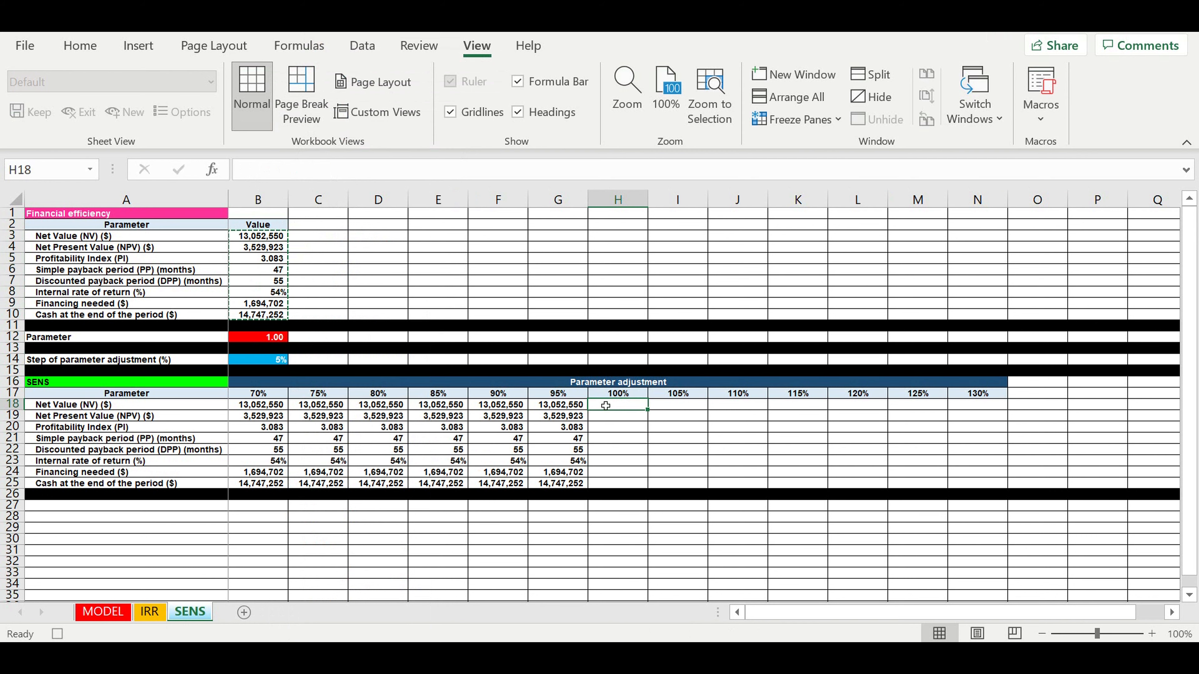
right_click(612, 408)
click(693, 197)
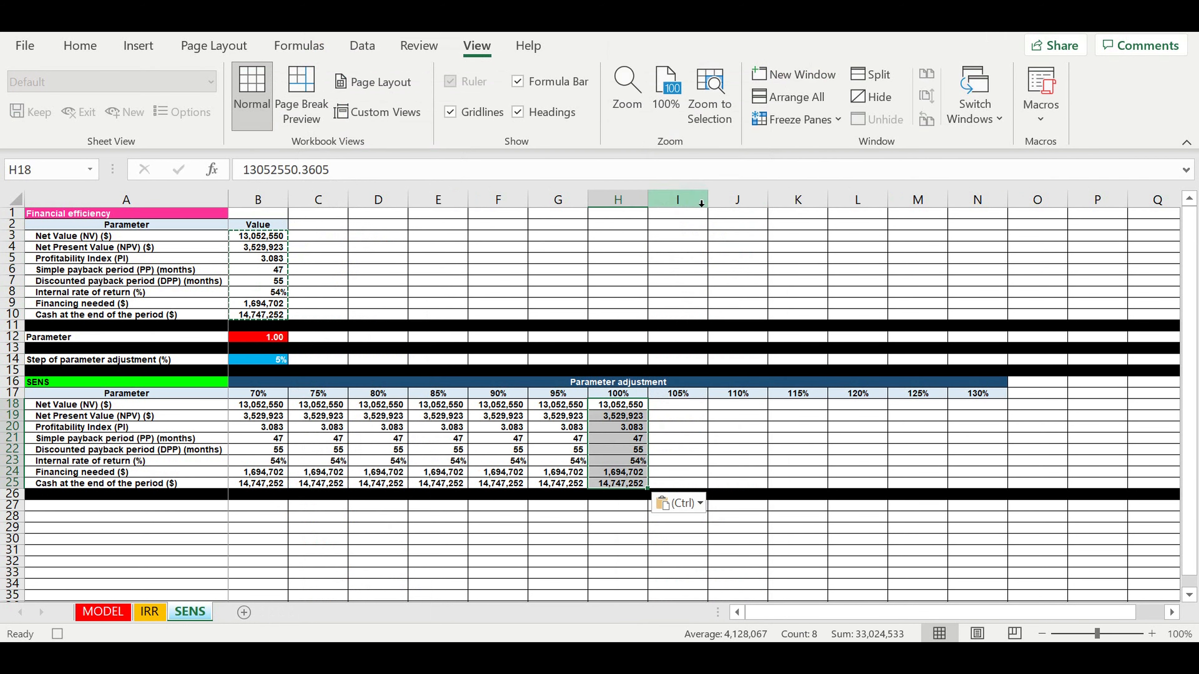
- Point the Parameter in B12 at the 105% header in I17, giving 1.05
click(254, 339)
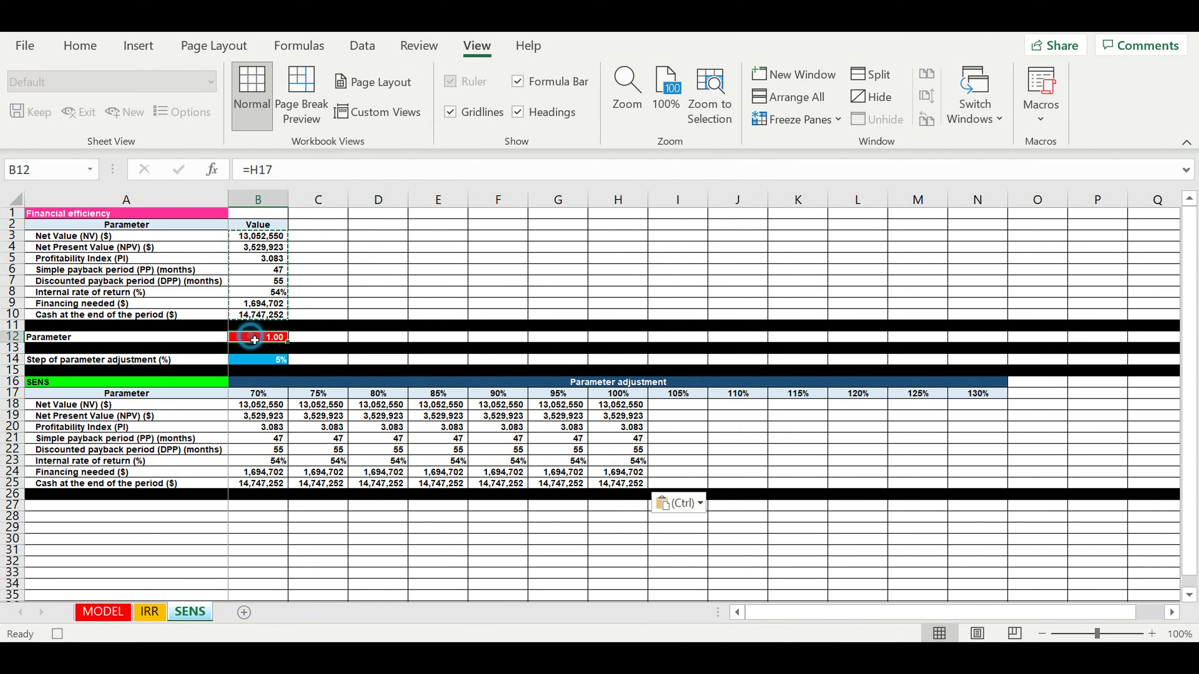
text(=)
click(678, 394)
key(ctrl+Return)
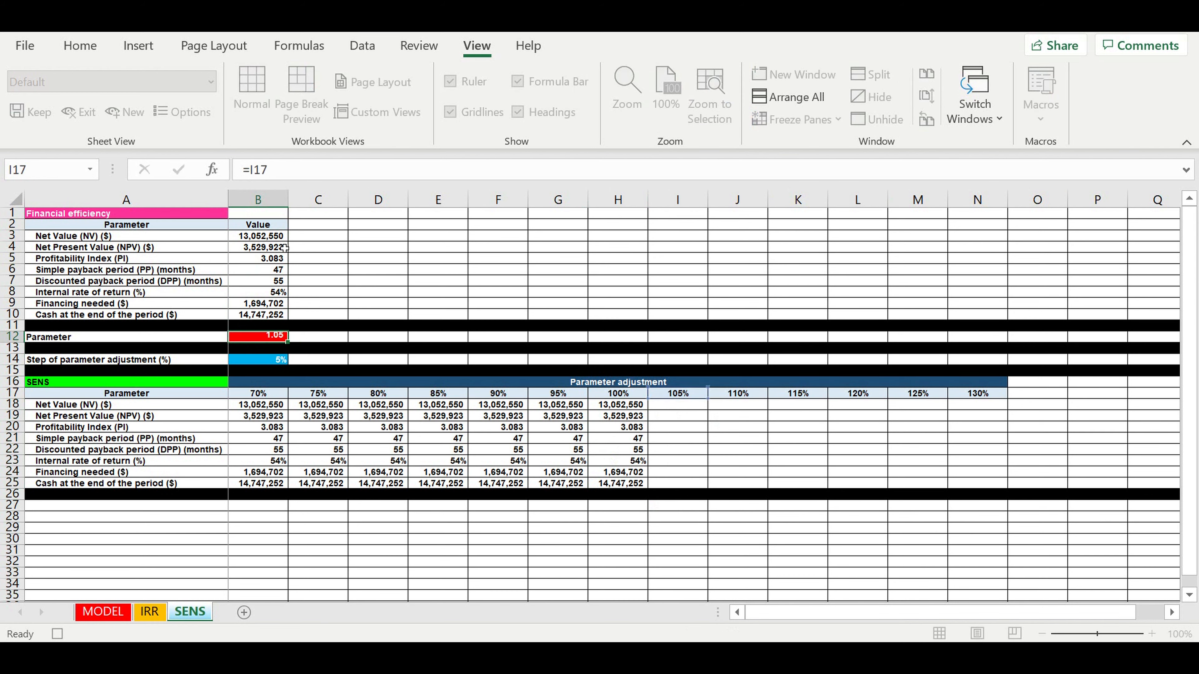
key(Return)
- Paste the B3:B10 efficiency results as values into the 105% column I18:I25, then set Parameter B12 to =J17 (1.10)
drag(249, 240, 251, 314)
right_click(253, 294)
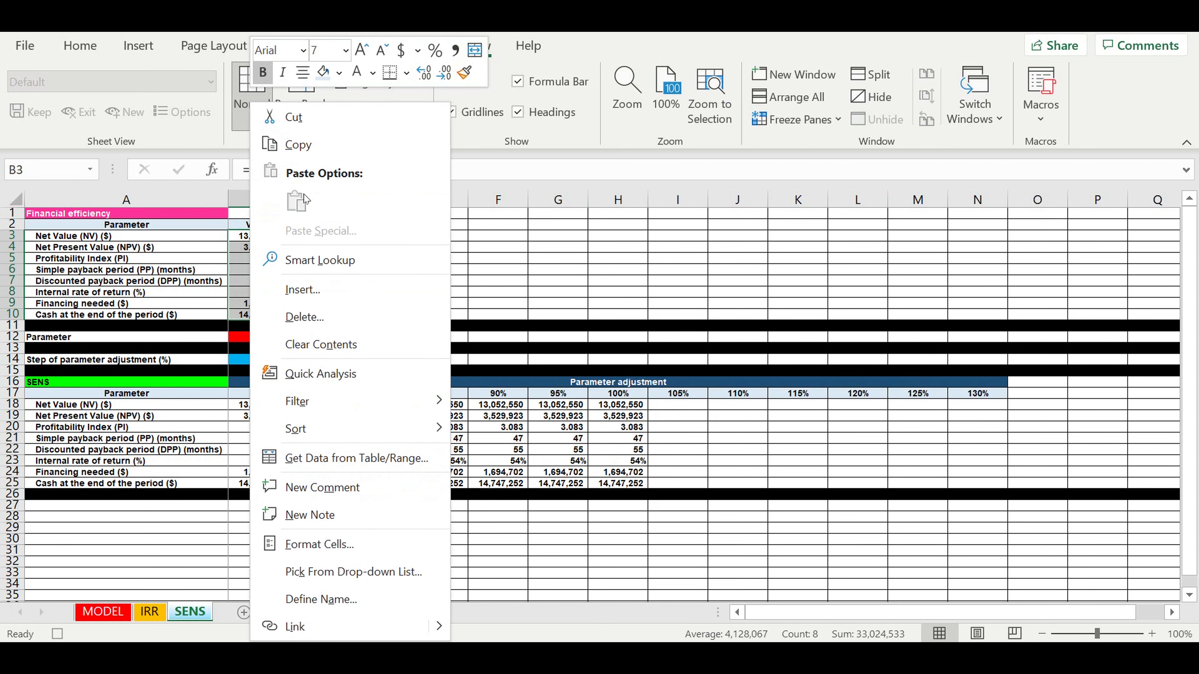
click(290, 142)
click(671, 408)
right_click(671, 407)
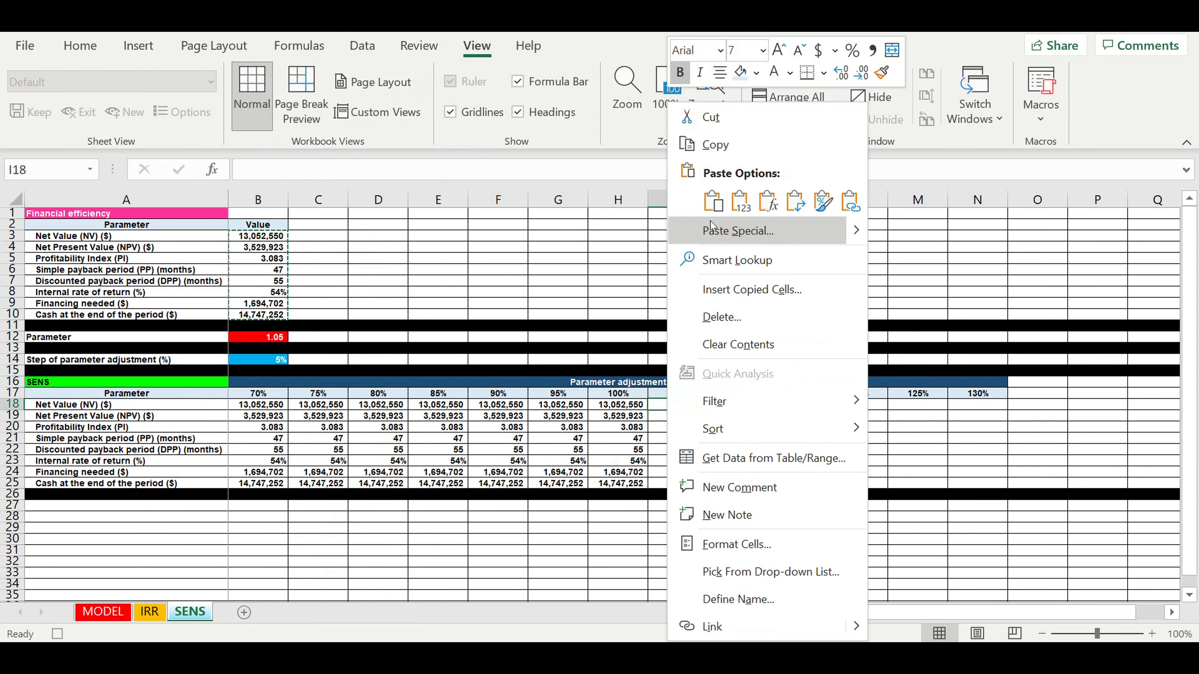
click(739, 202)
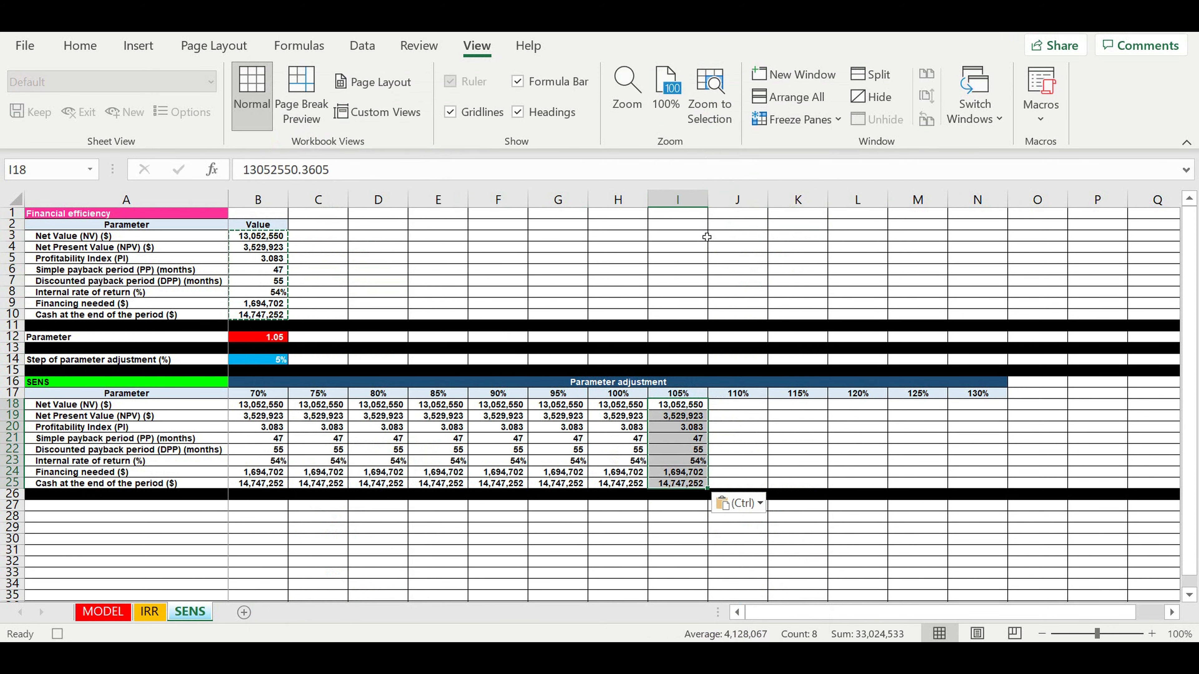
click(247, 339)
text(=)
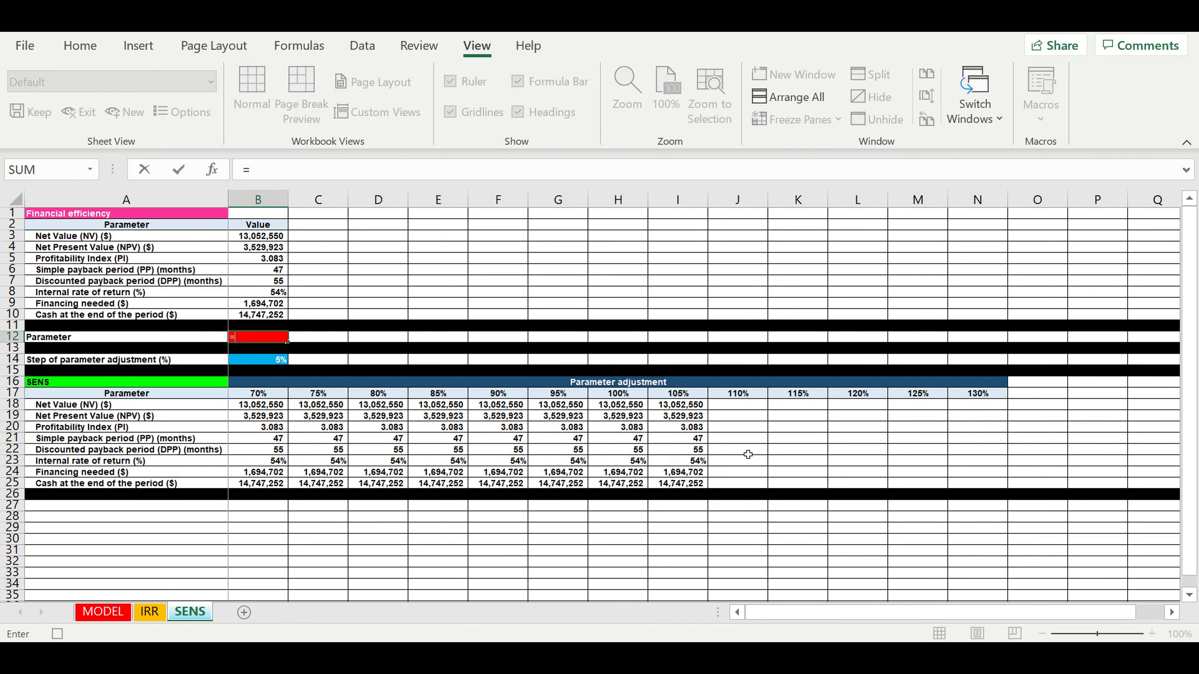
click(738, 396)
key(Return)
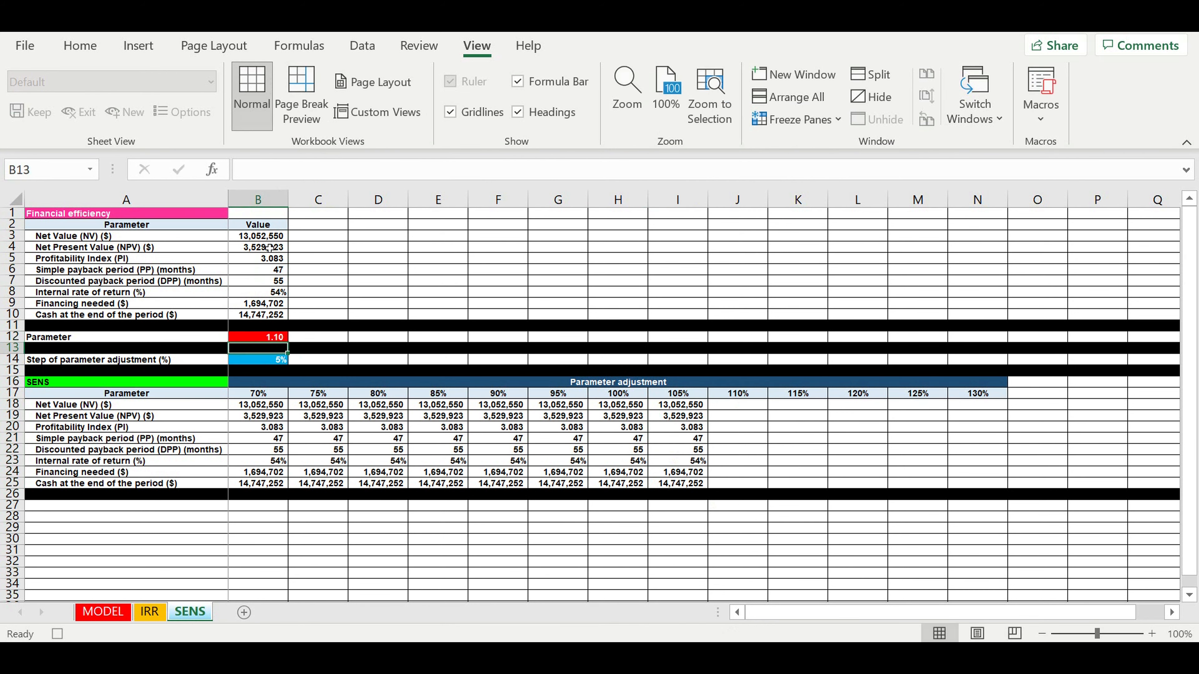
- Paste the results as values into the 110% column J18:J25 and set B12 to =K17 (1.15)
drag(260, 241, 260, 314)
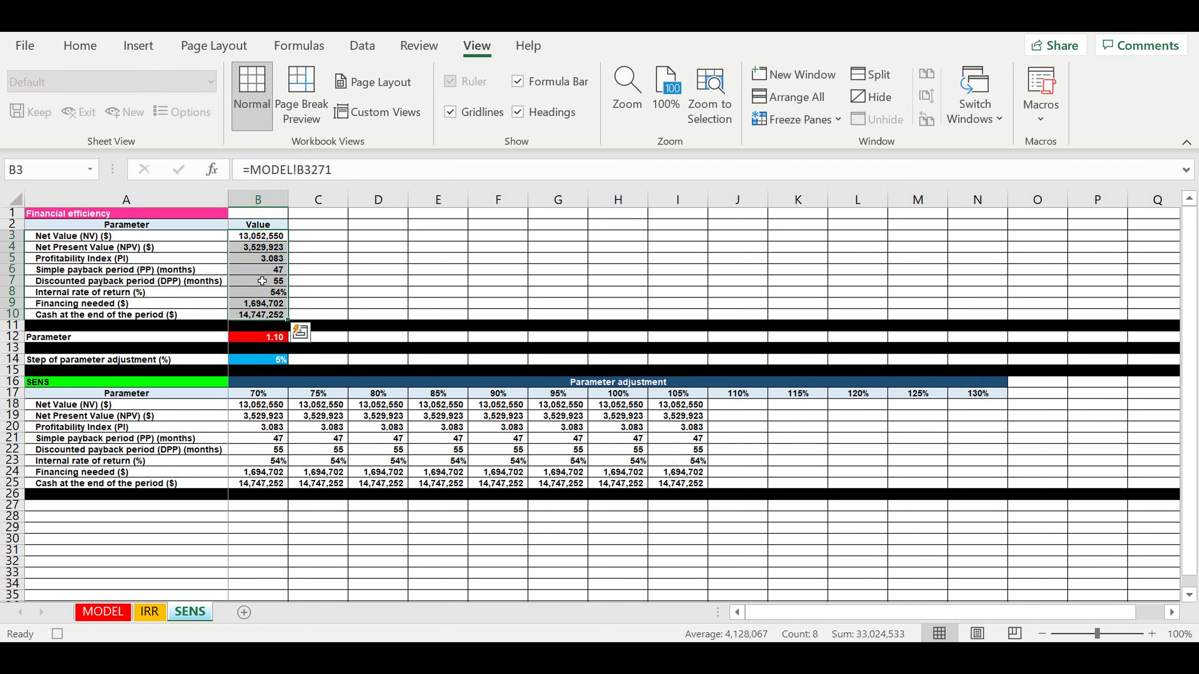
right_click(260, 280)
click(312, 145)
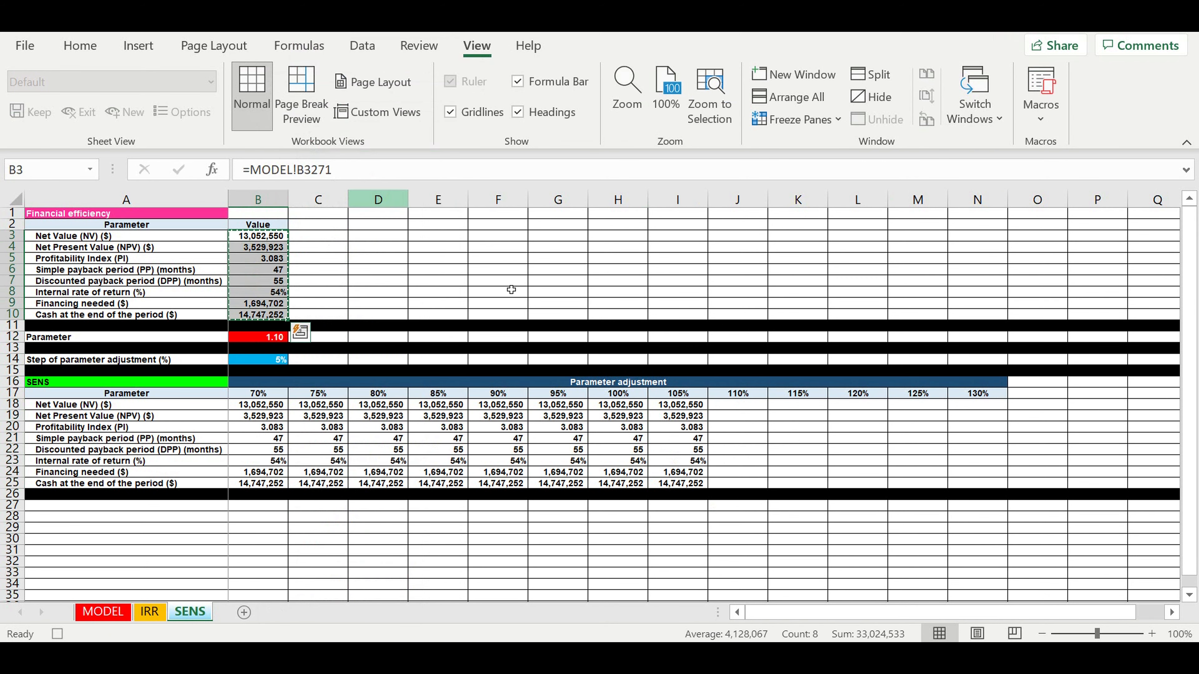
click(738, 406)
right_click(737, 405)
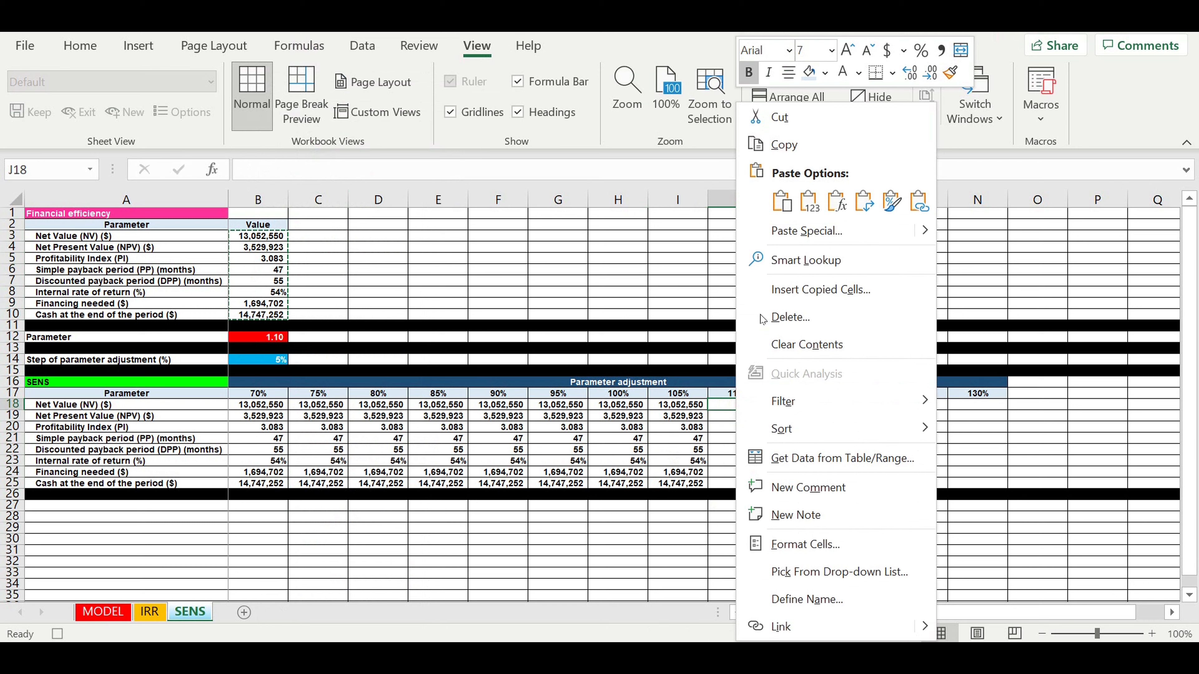
click(809, 207)
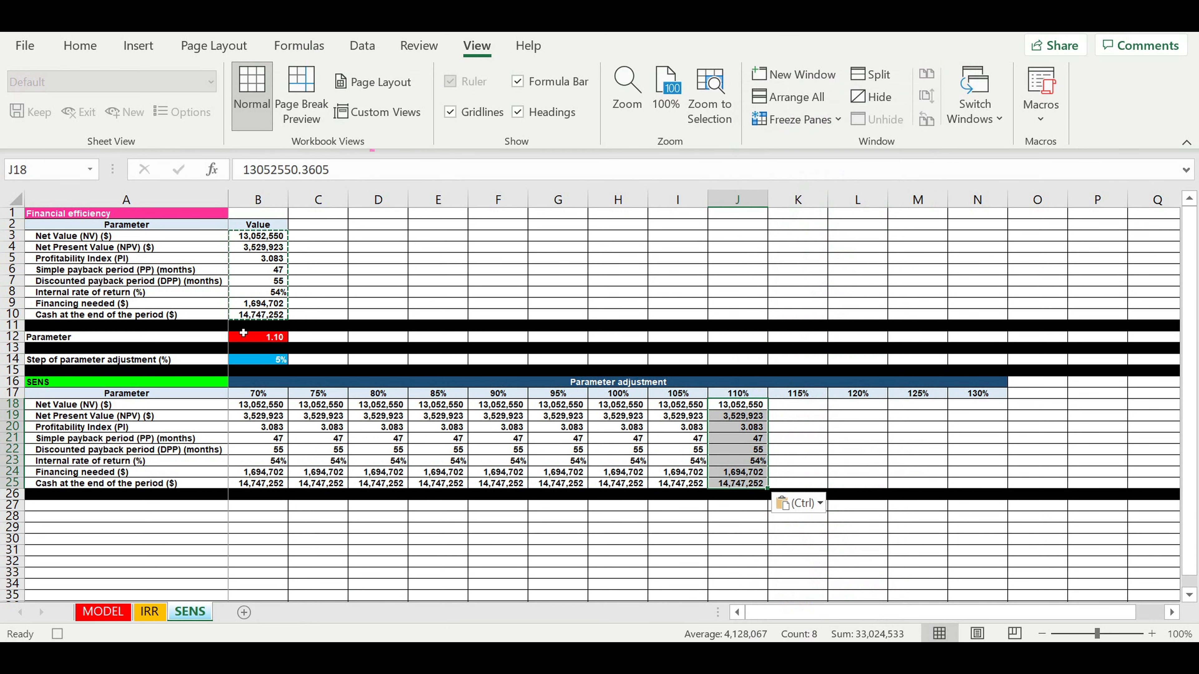
click(253, 341)
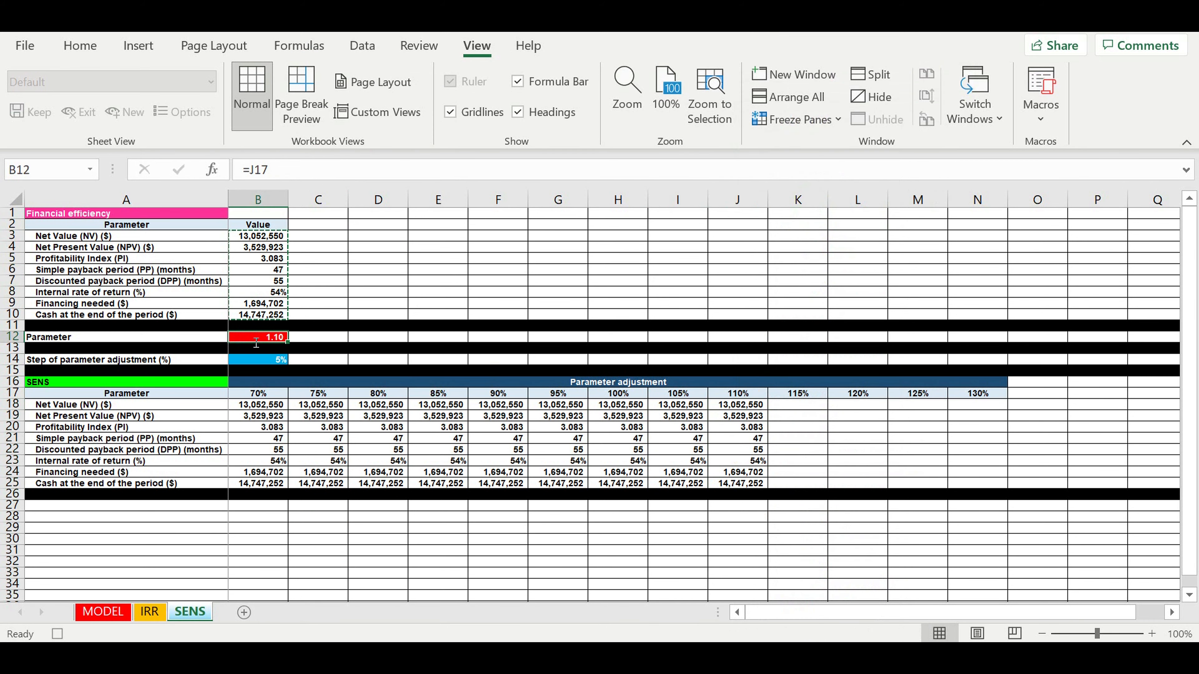
text(=)
click(797, 395)
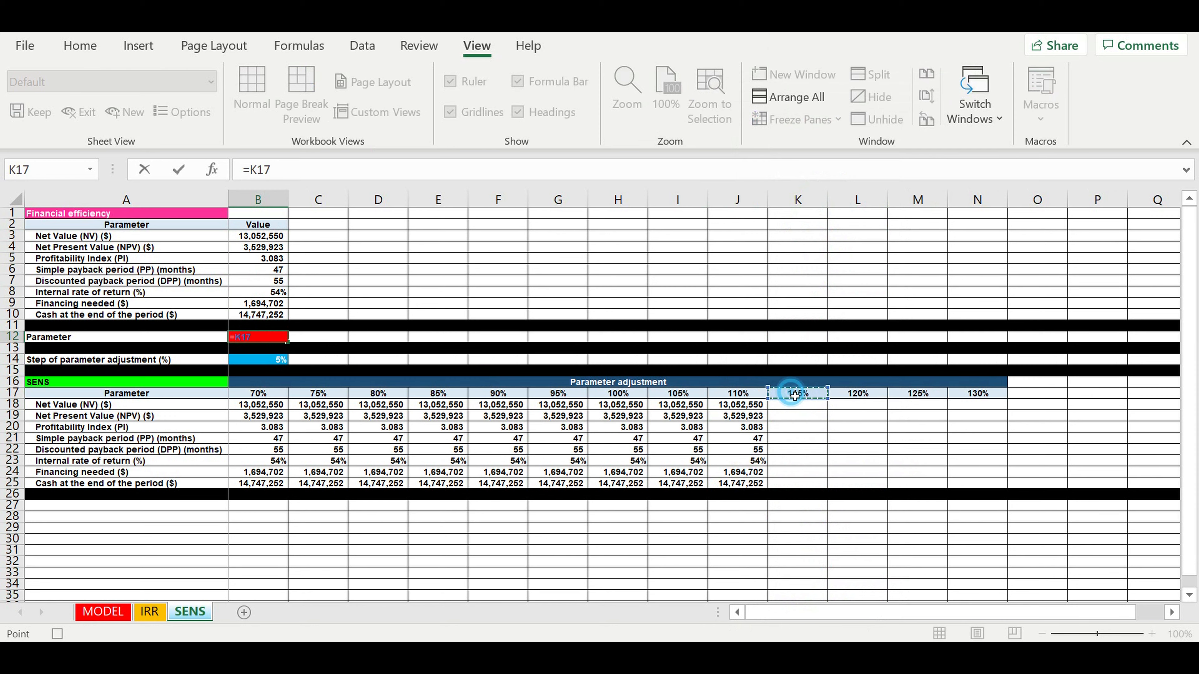
key(Return)
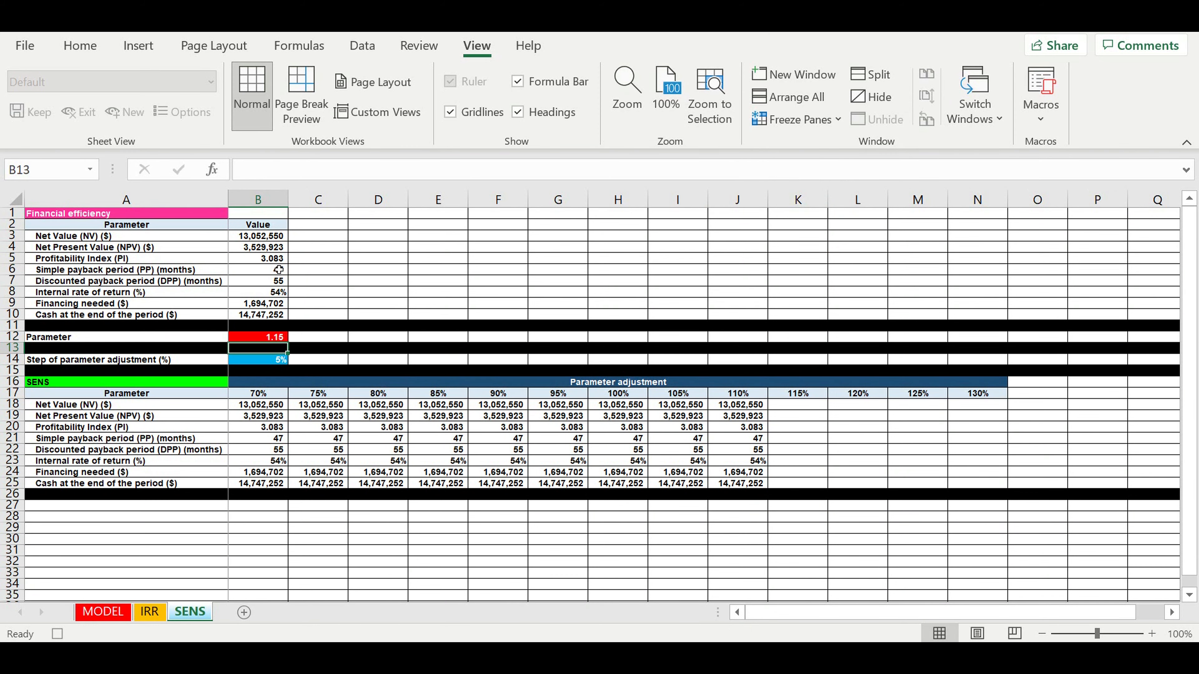
- Paste the results as values into the 115% column K18:K25 and set B12 to =L17 (1.20)
drag(257, 236, 260, 315)
right_click(262, 274)
click(303, 141)
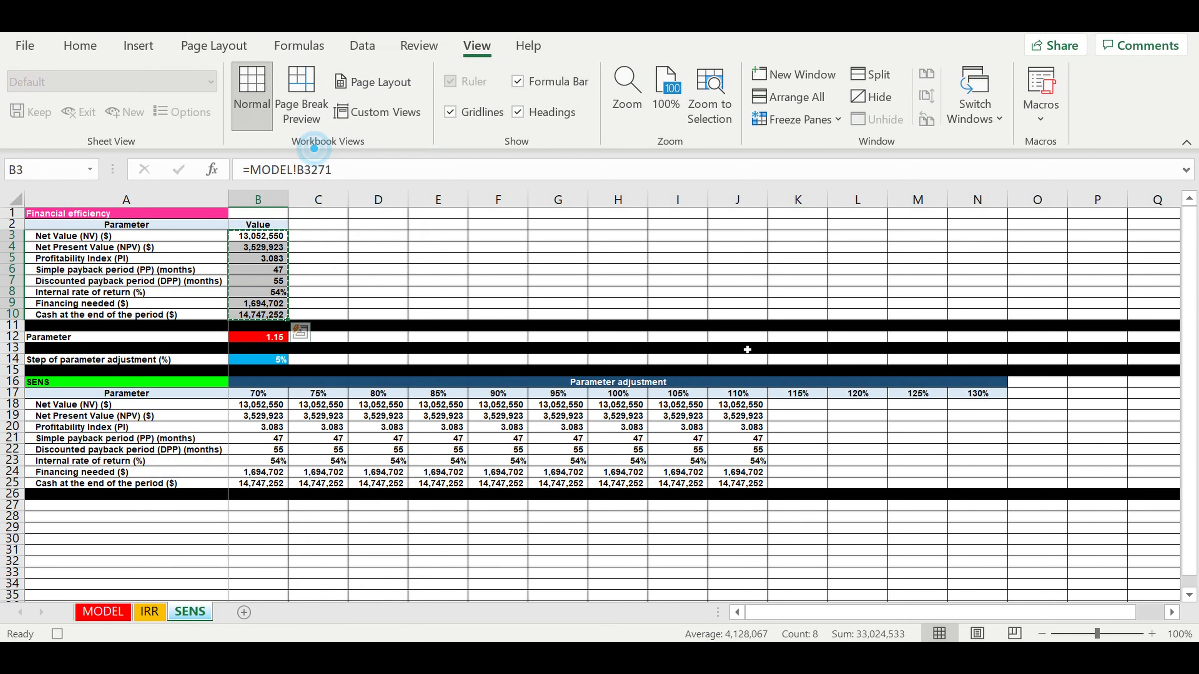
click(798, 404)
right_click(785, 406)
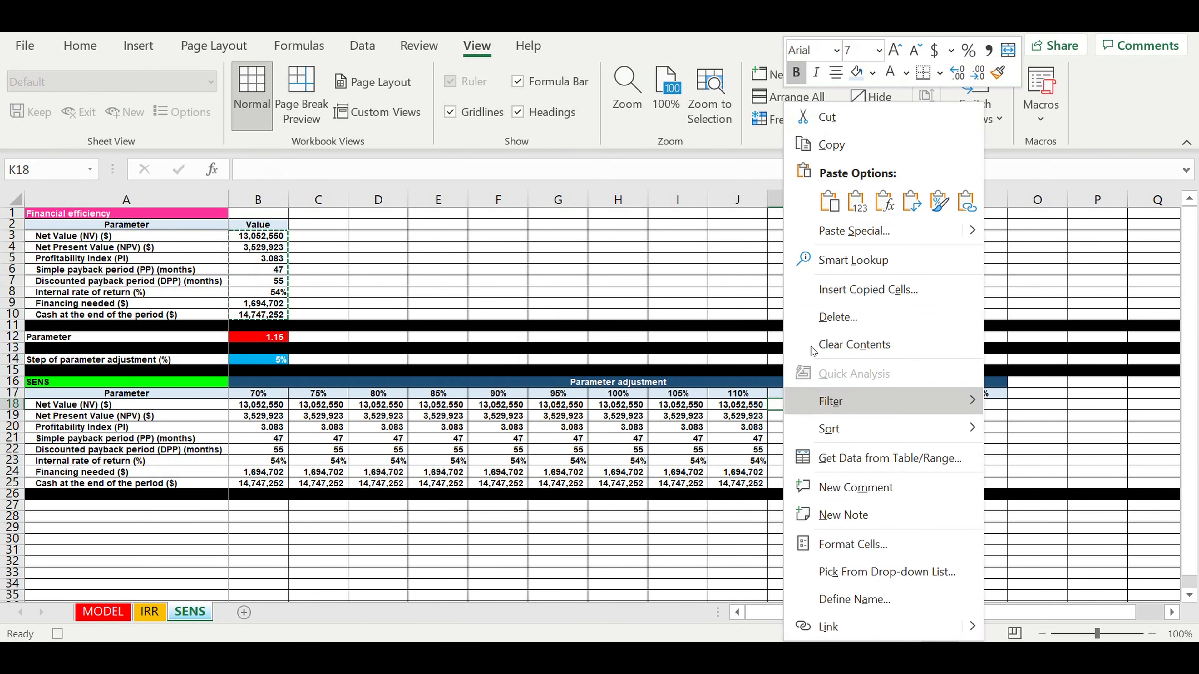
click(857, 202)
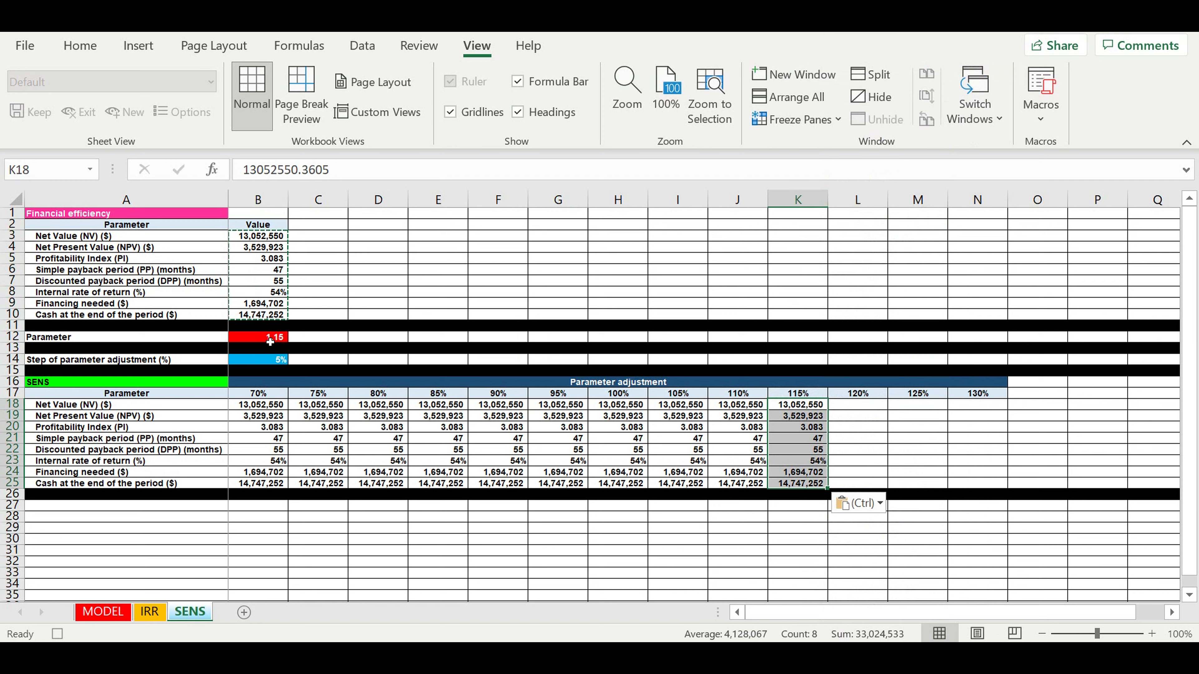
click(284, 339)
text(=)
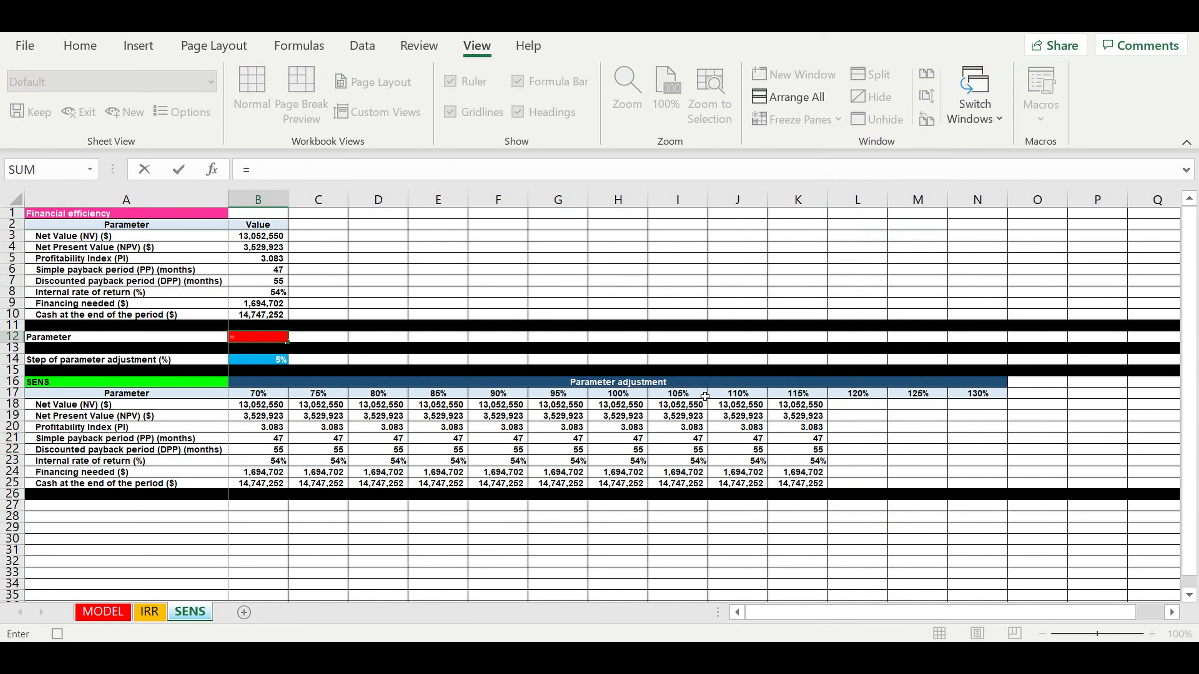
click(848, 398)
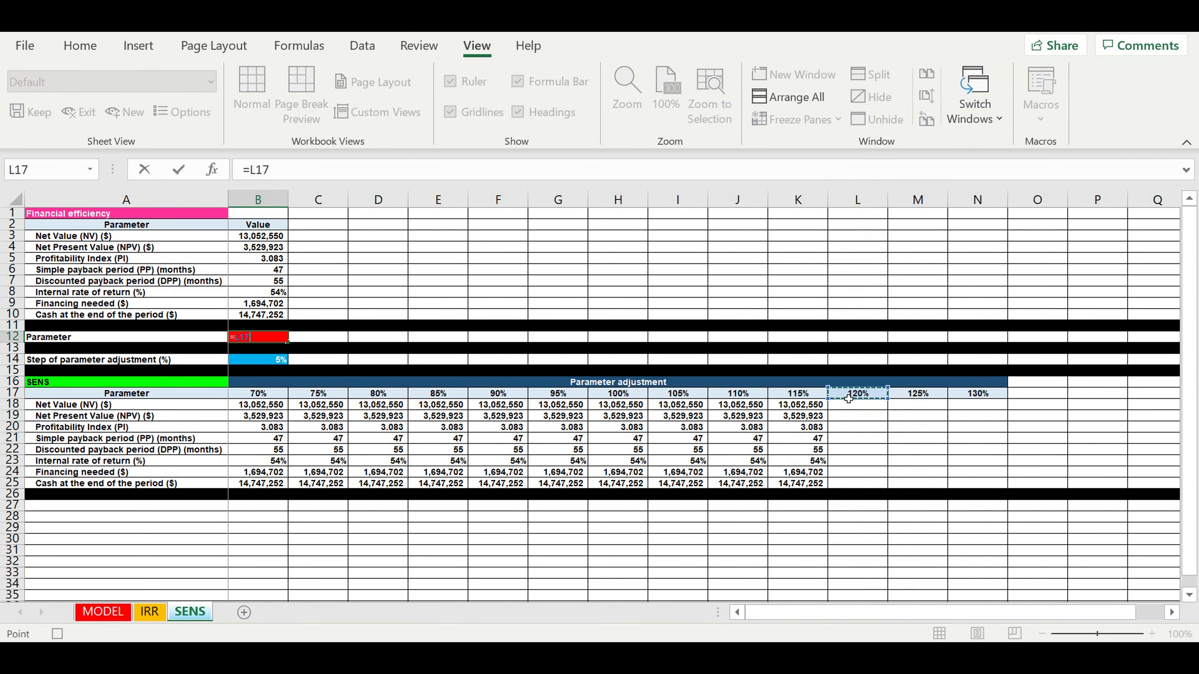
key(Return)
- Fill the 120% column L18:L25 with pasted values and set B12 to =M17 (1.25)
drag(247, 239, 251, 315)
right_click(257, 285)
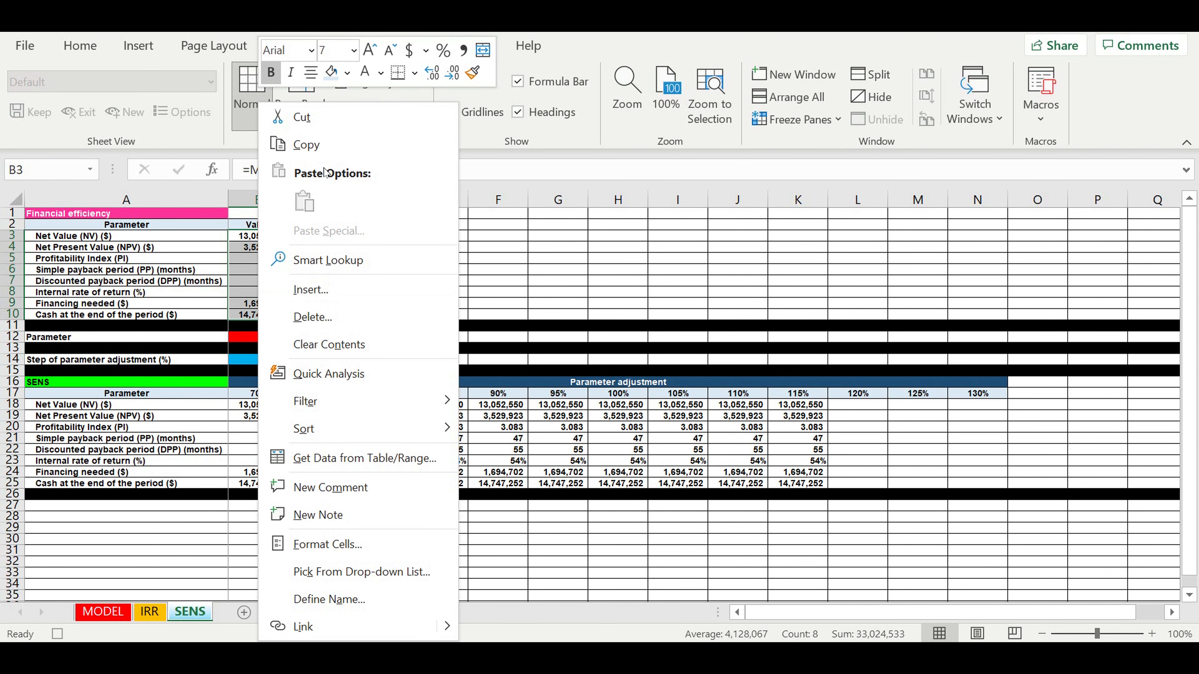
click(306, 145)
click(850, 408)
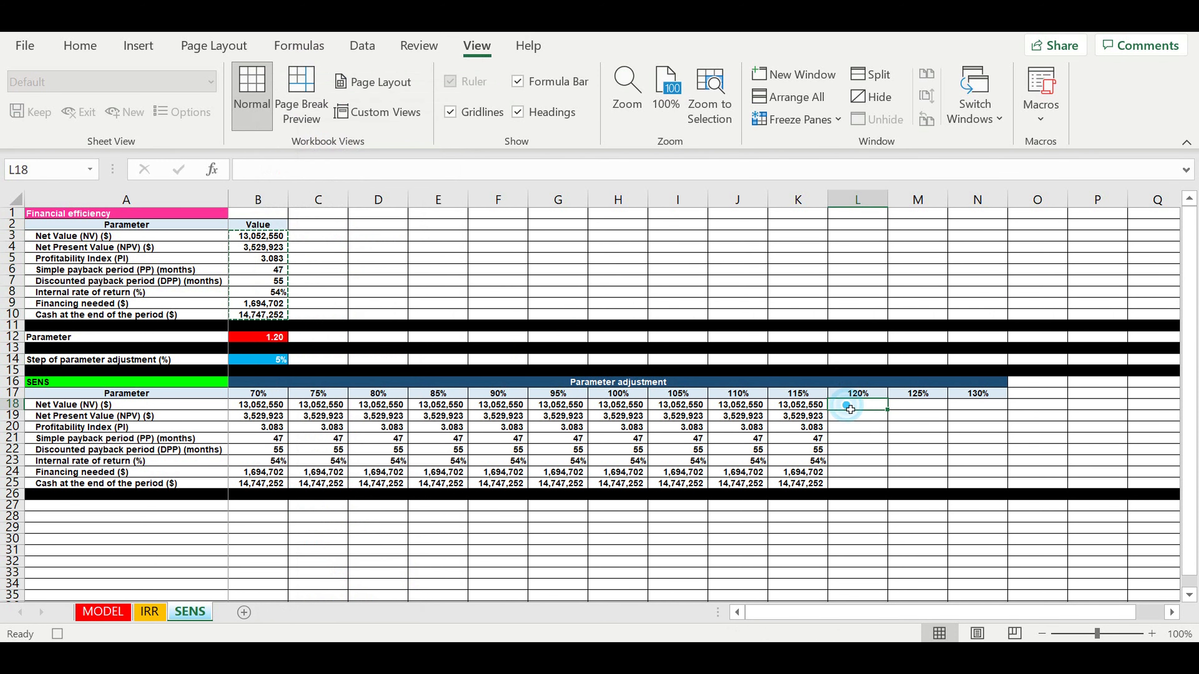
right_click(848, 404)
click(920, 199)
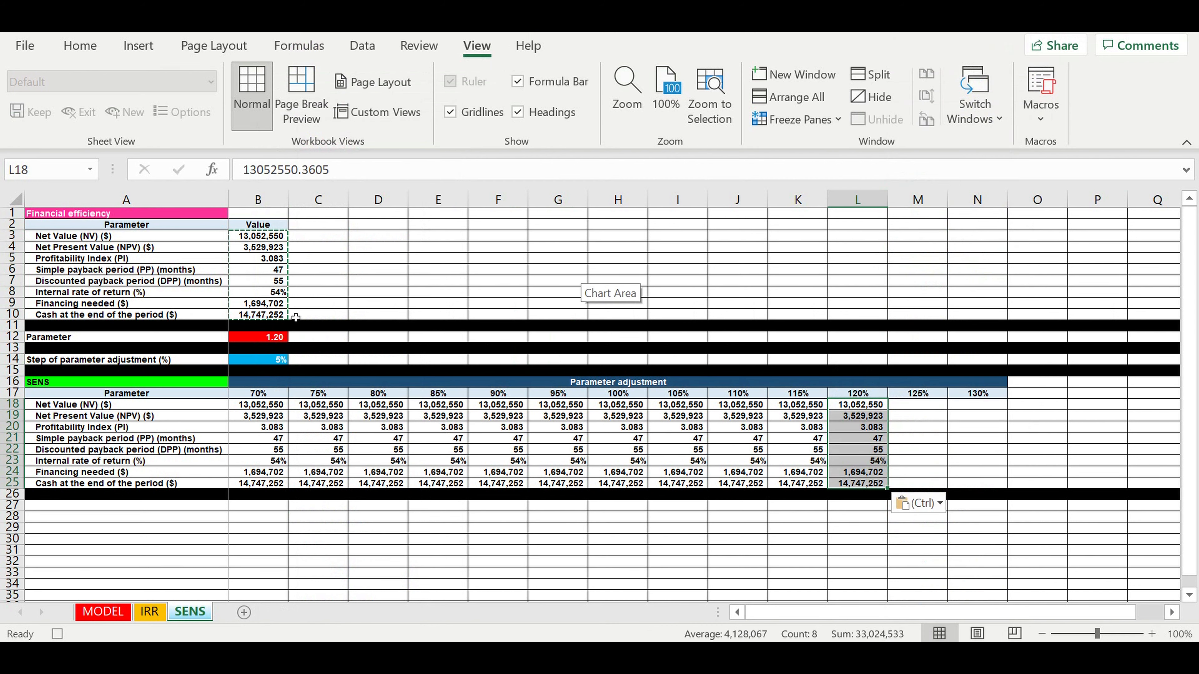
click(254, 338)
text(=)
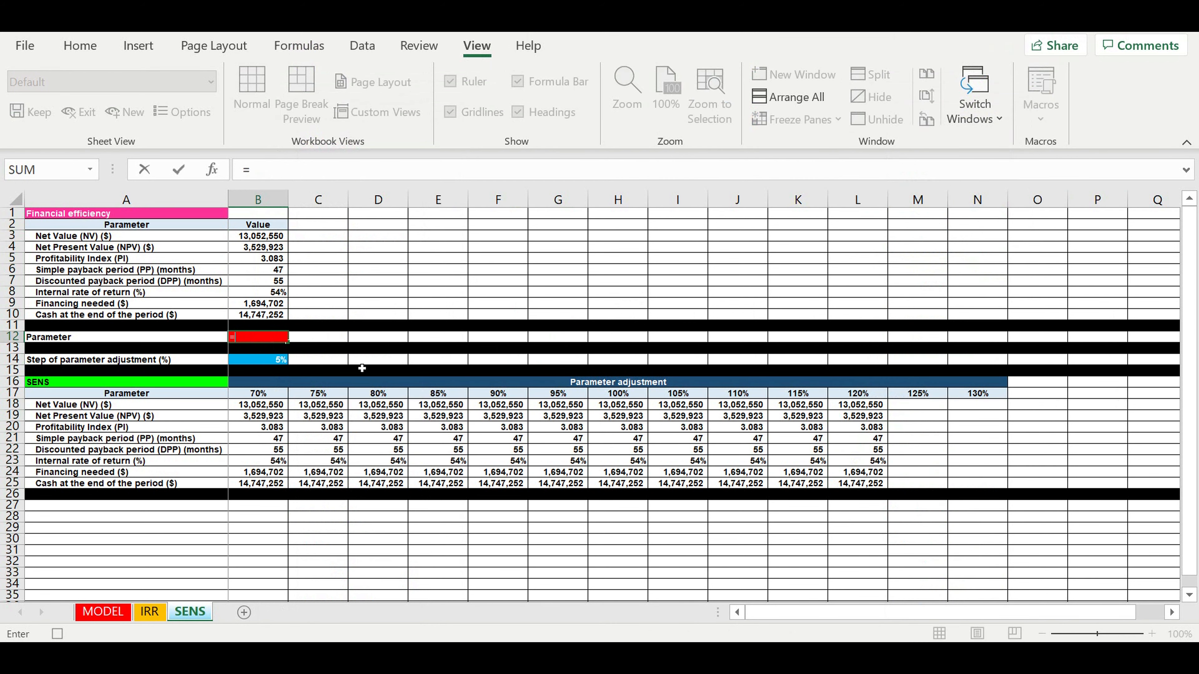
click(916, 394)
key(Return)
- Fill the 125% column M18:M25 with pasted values and set B12 to =N17 (1.30)
drag(253, 242, 252, 318)
right_click(275, 275)
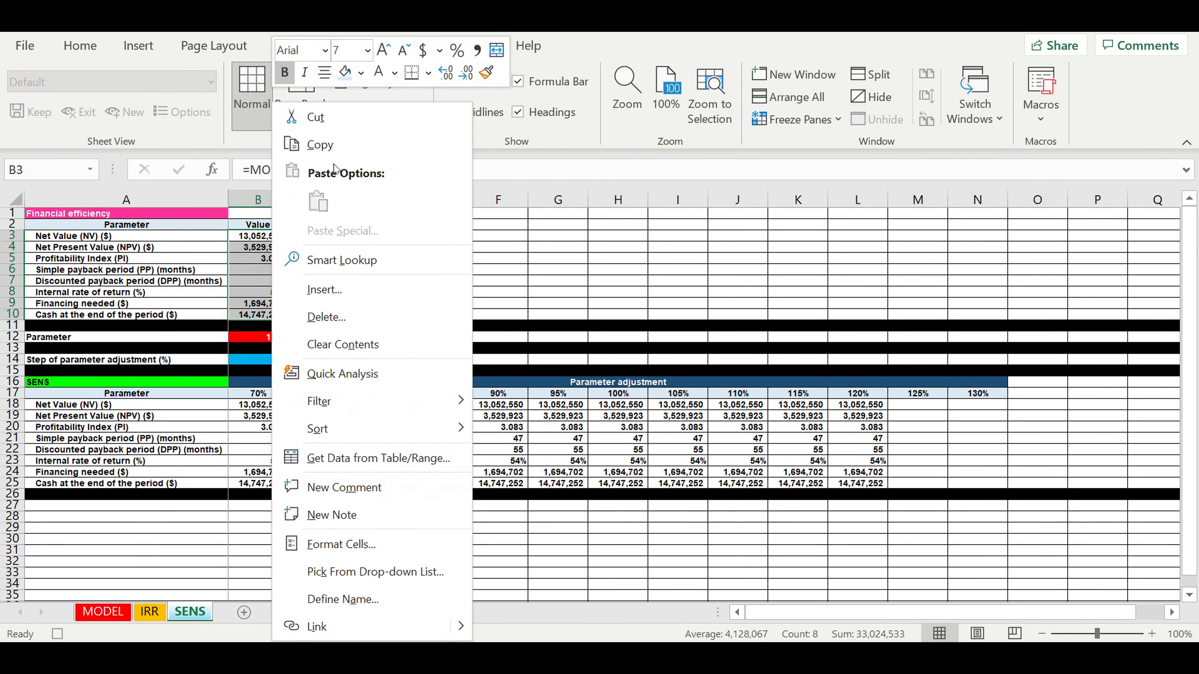
click(330, 145)
click(913, 405)
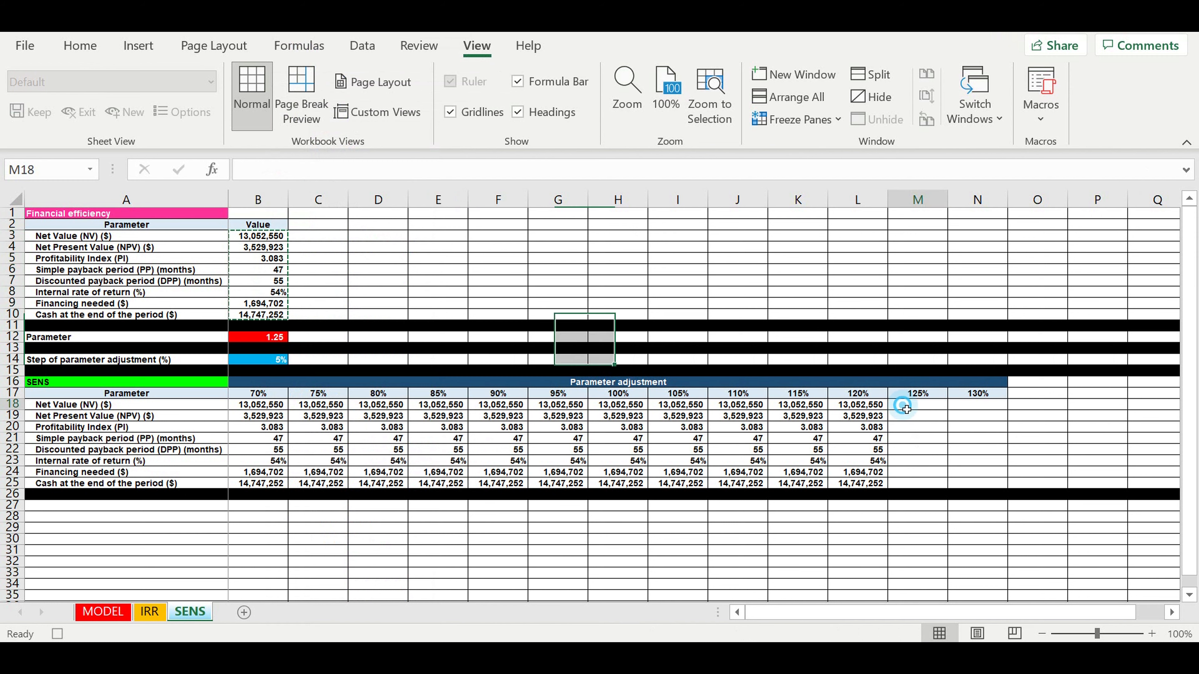
right_click(907, 405)
click(977, 202)
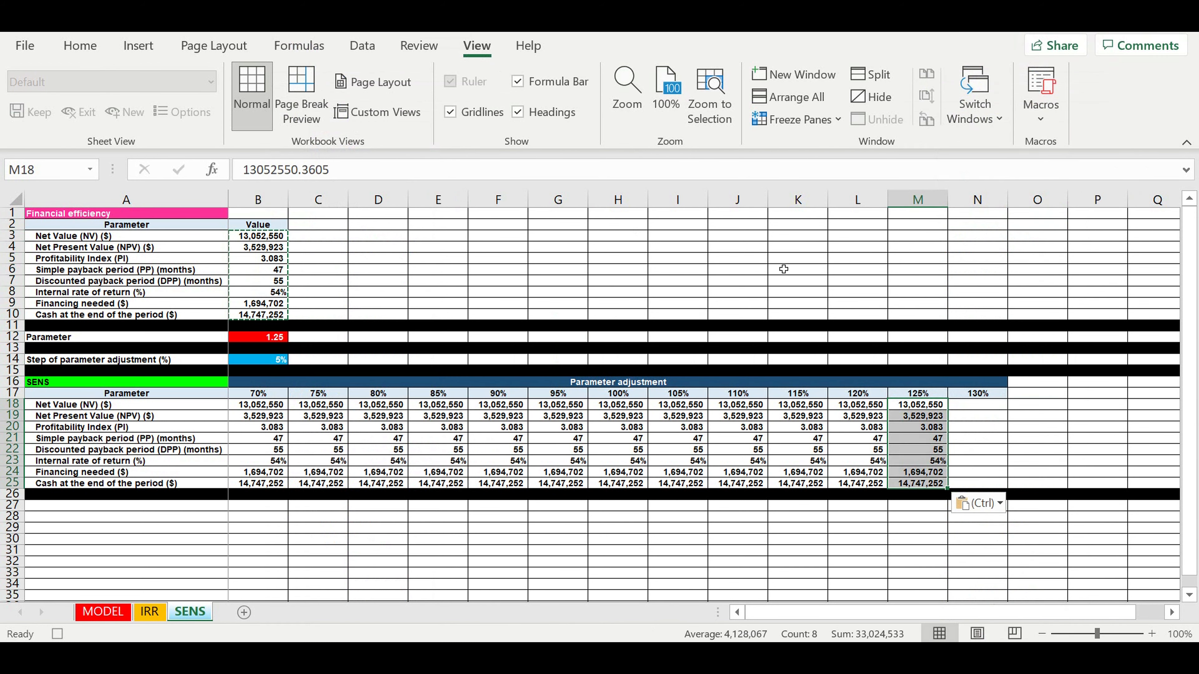
click(252, 341)
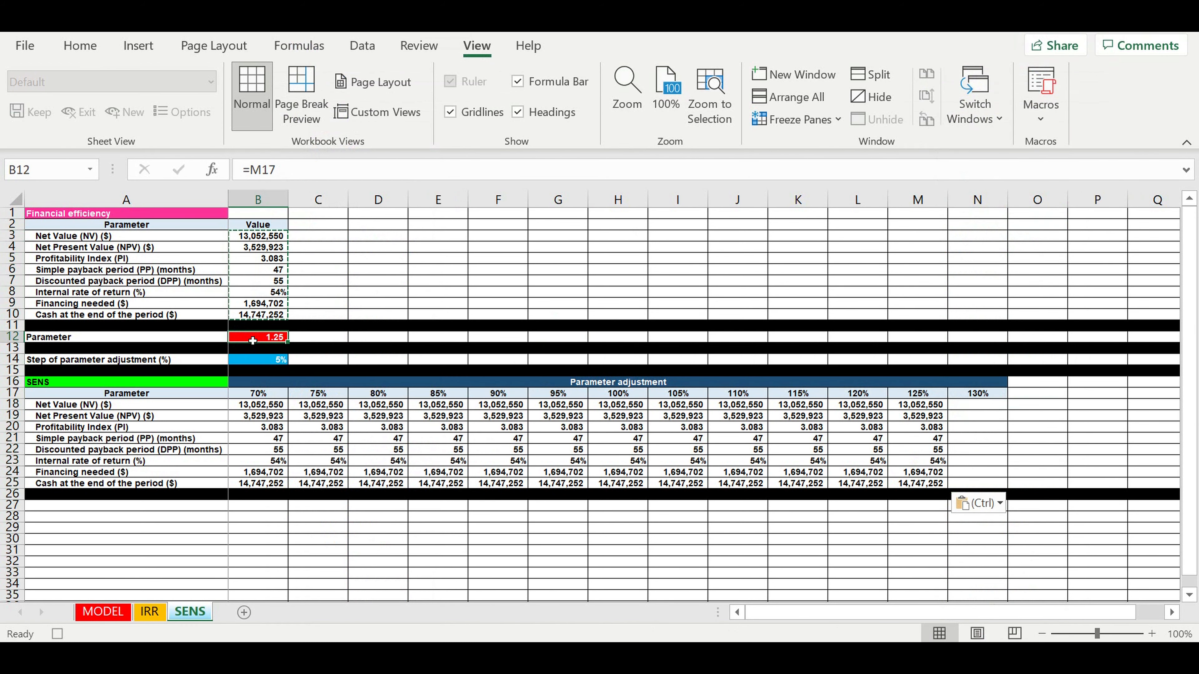
text(=)
click(969, 401)
key(Return)
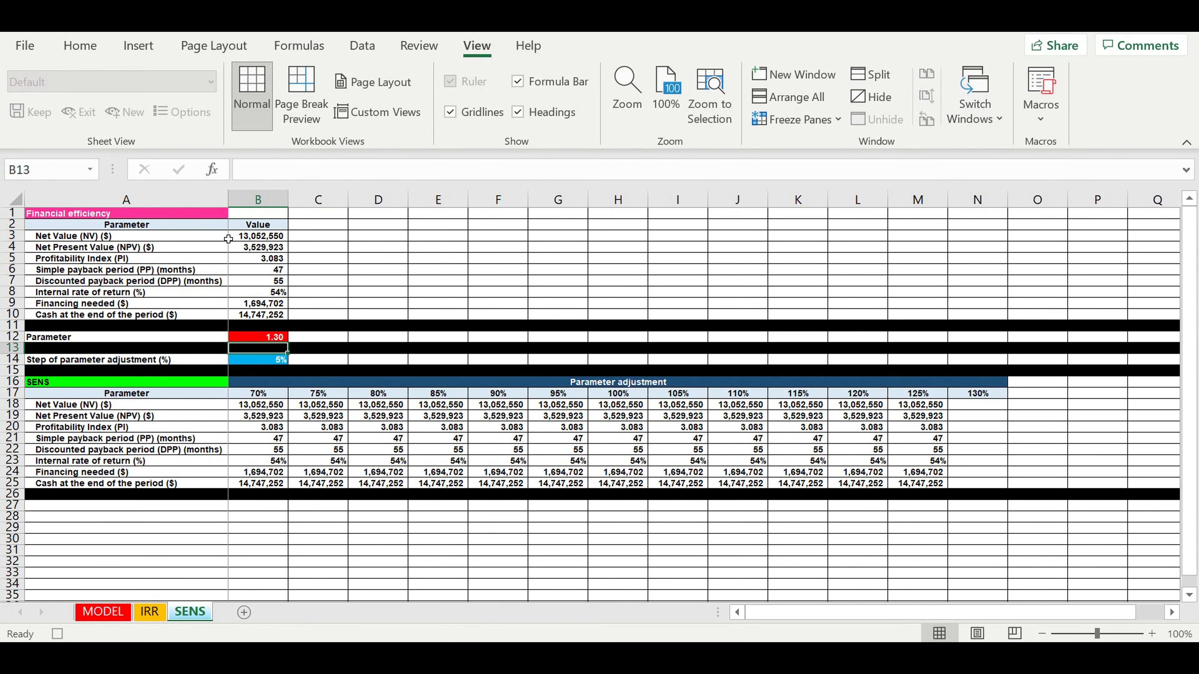
- Paste the results as values into the 130% column N18:N25 and reset Parameter B12 to 1
drag(258, 236, 261, 315)
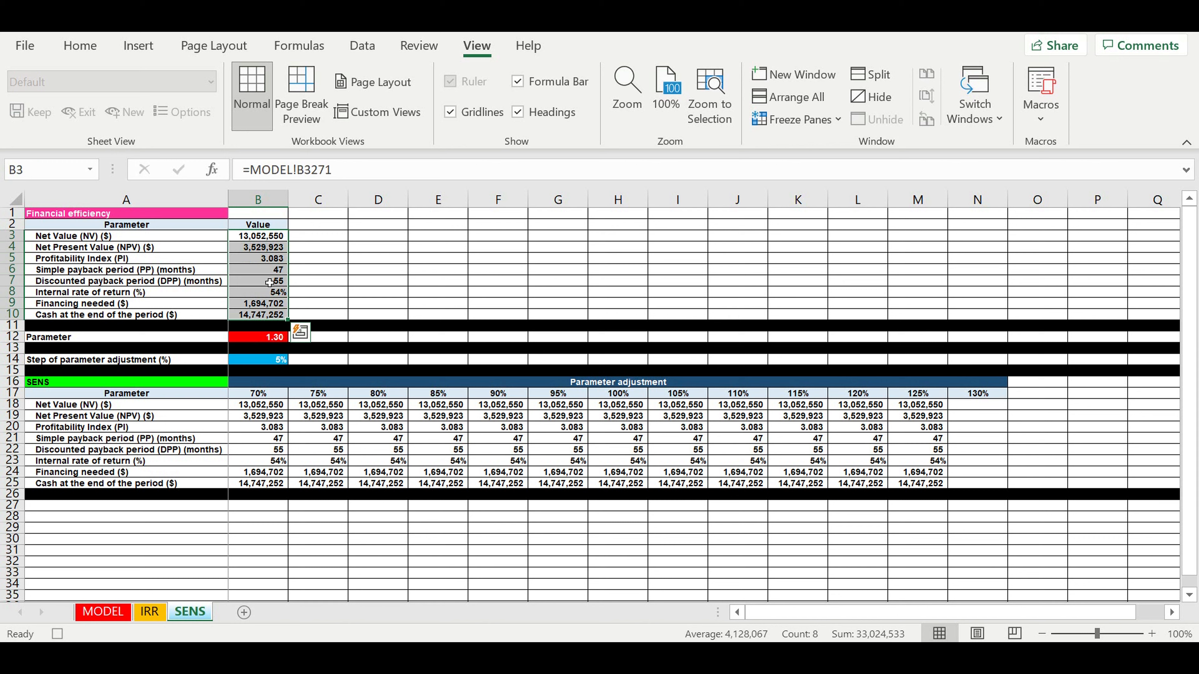
right_click(265, 277)
click(315, 144)
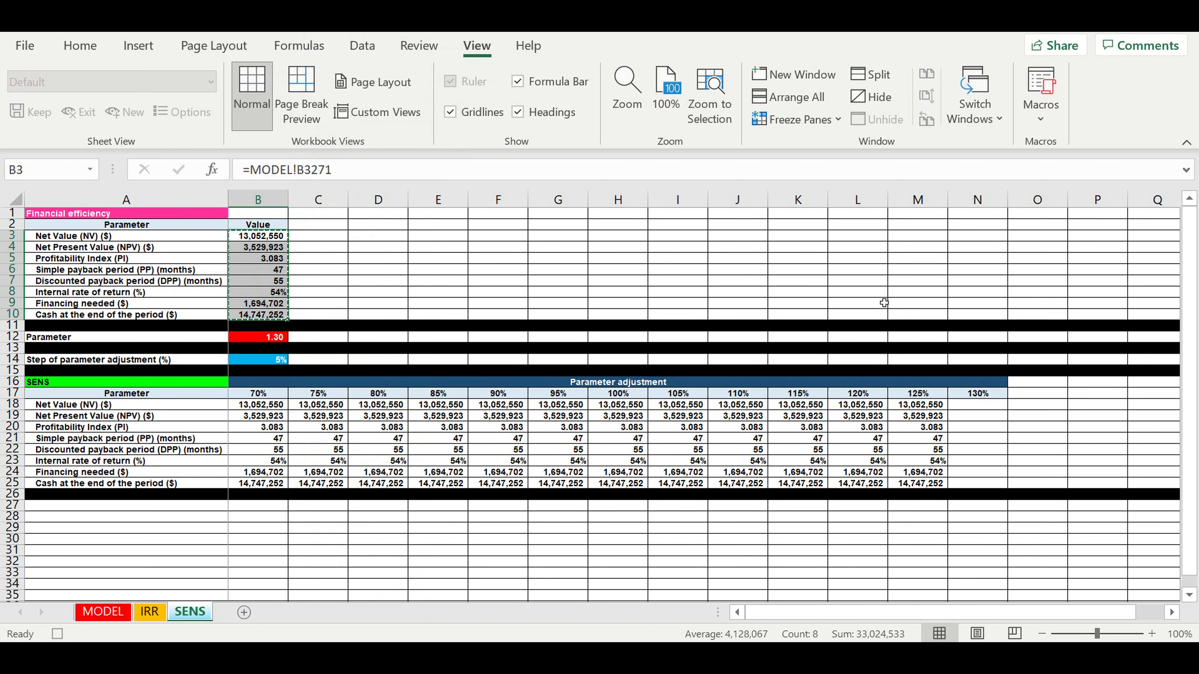
click(978, 405)
right_click(978, 405)
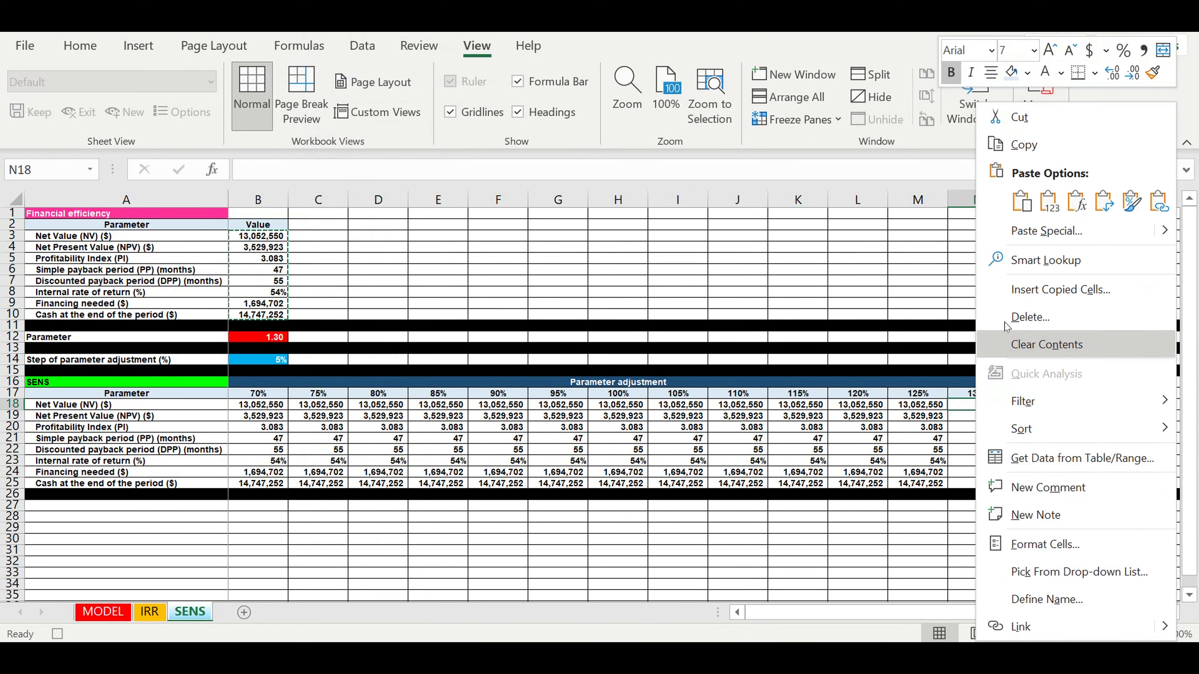
click(1049, 202)
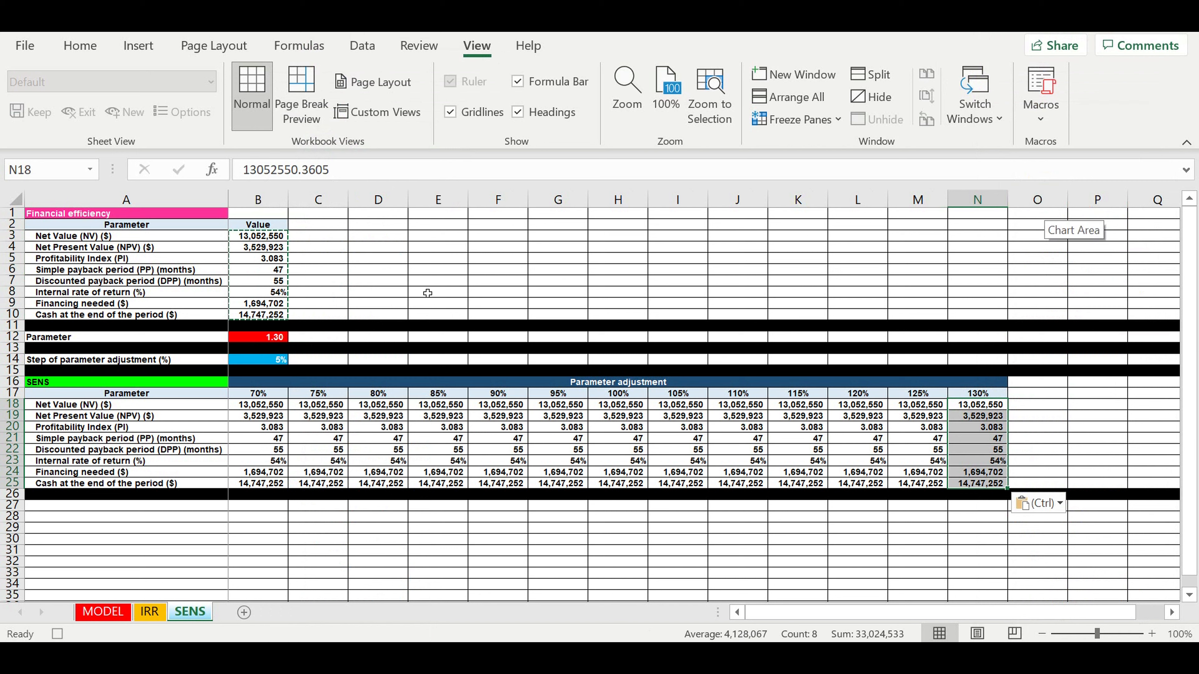
click(284, 337)
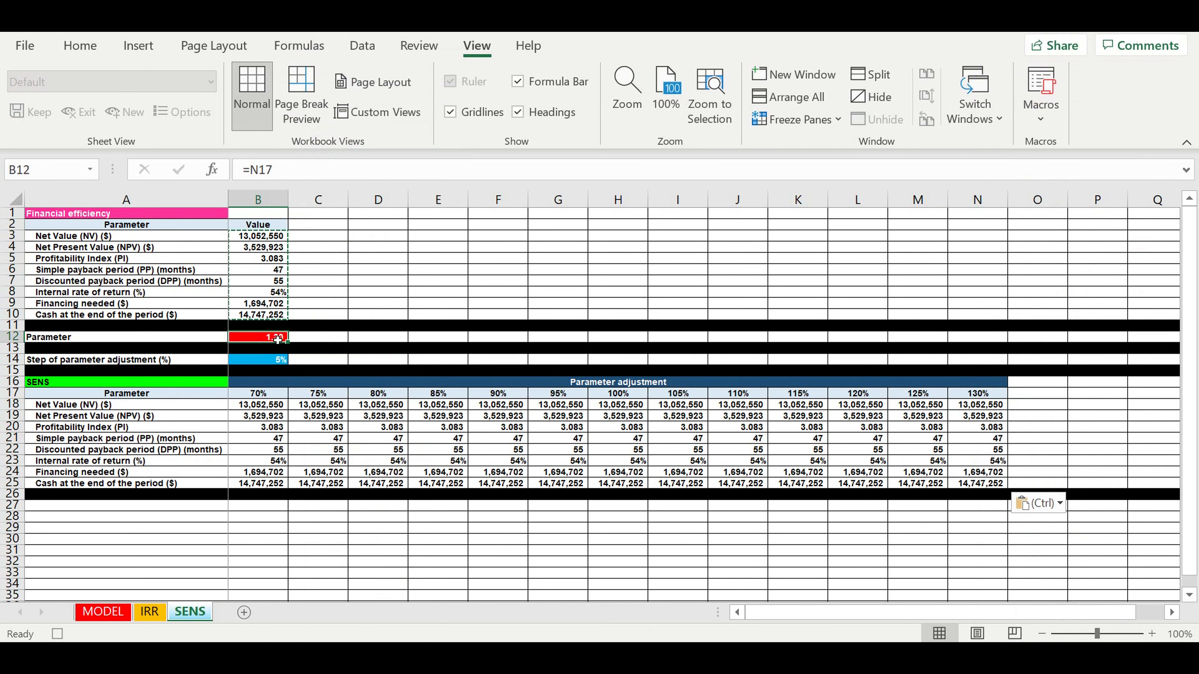
text(1)
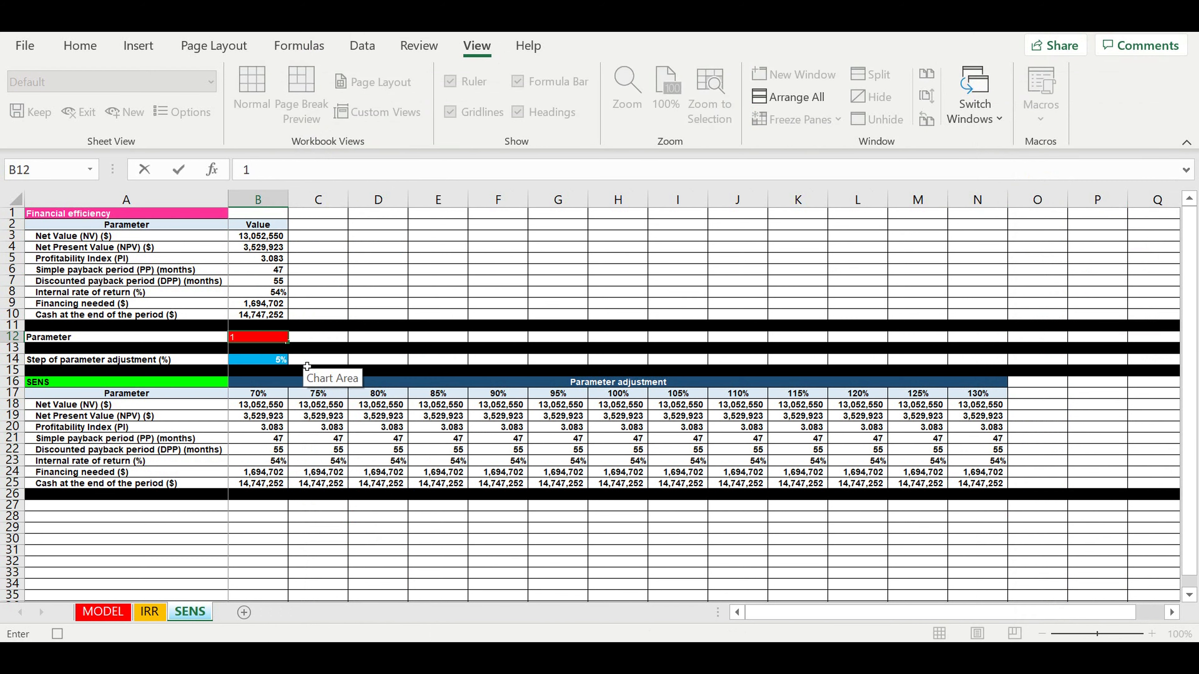
key(Return)
- Stop the macro recording and clear the results area B18:N25
click(258, 338)
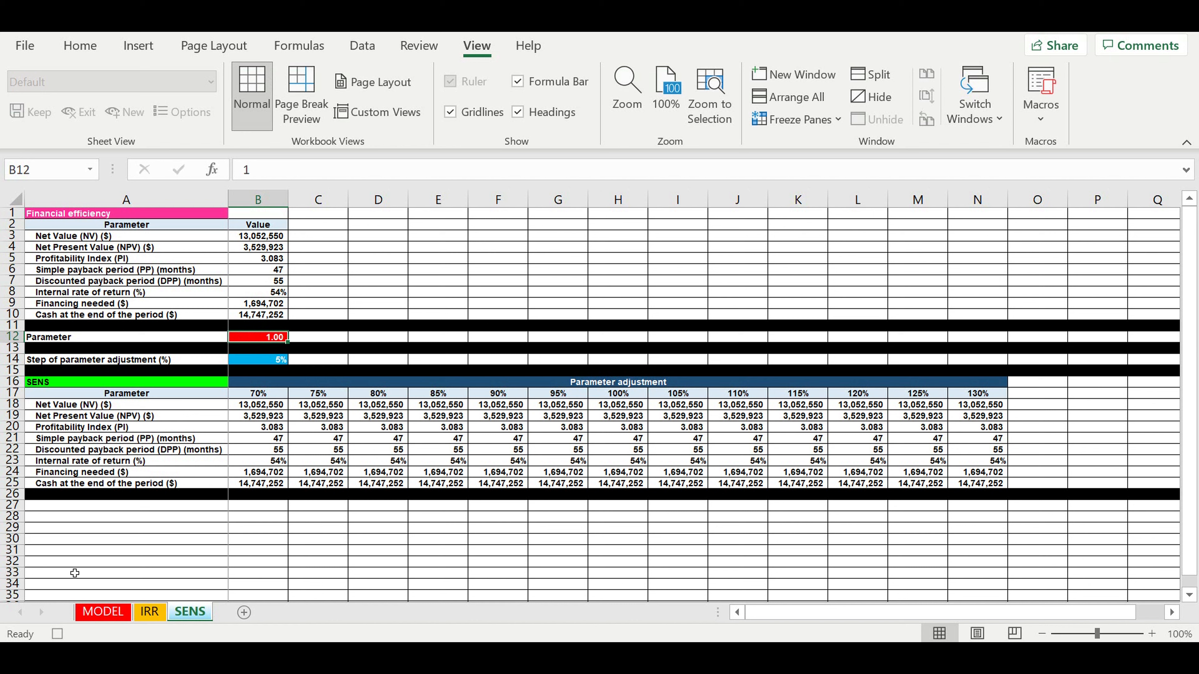
click(56, 634)
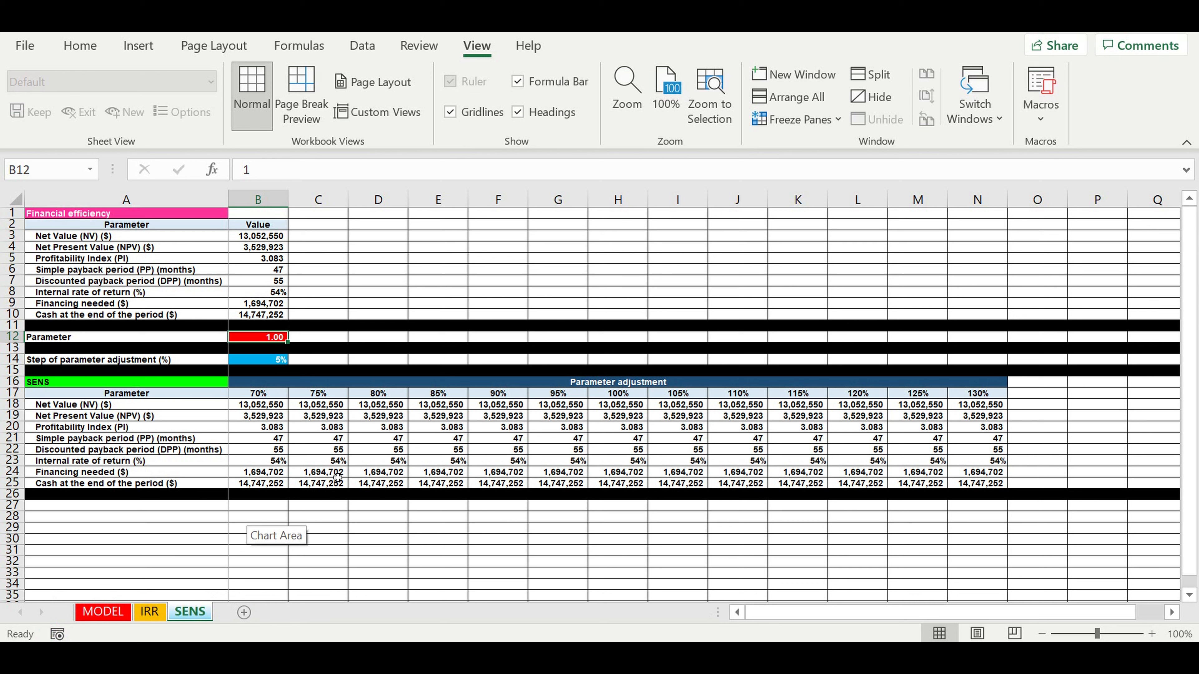
drag(258, 410, 966, 487)
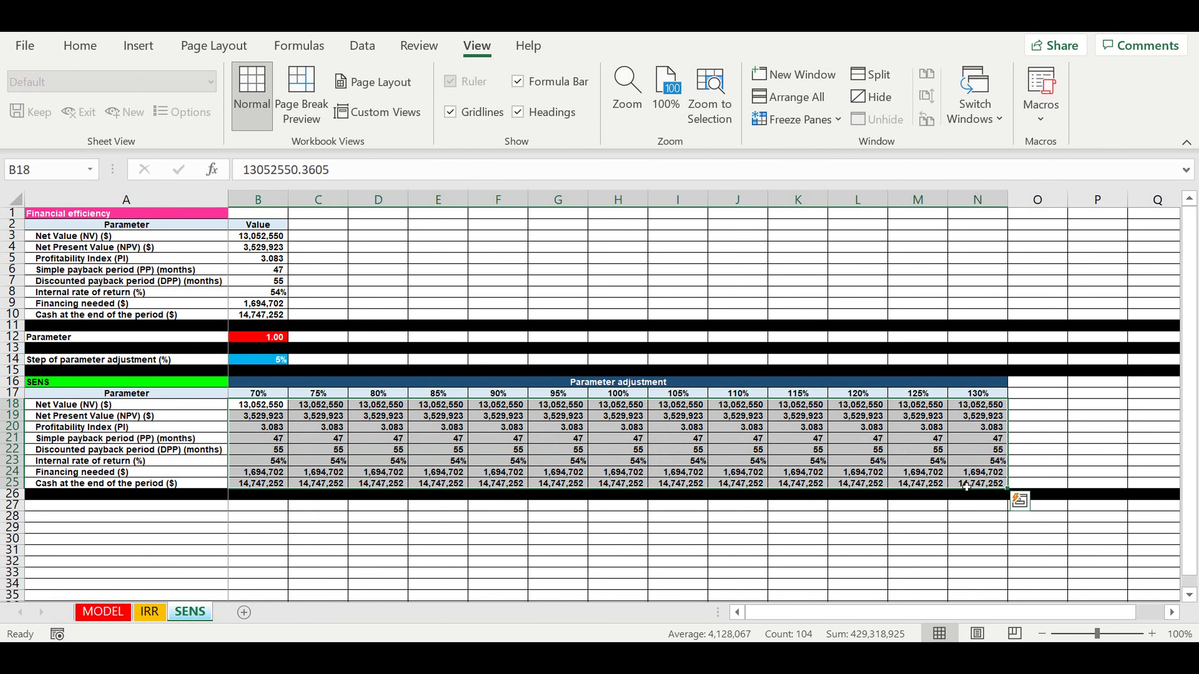
click(965, 483)
key(Delete)
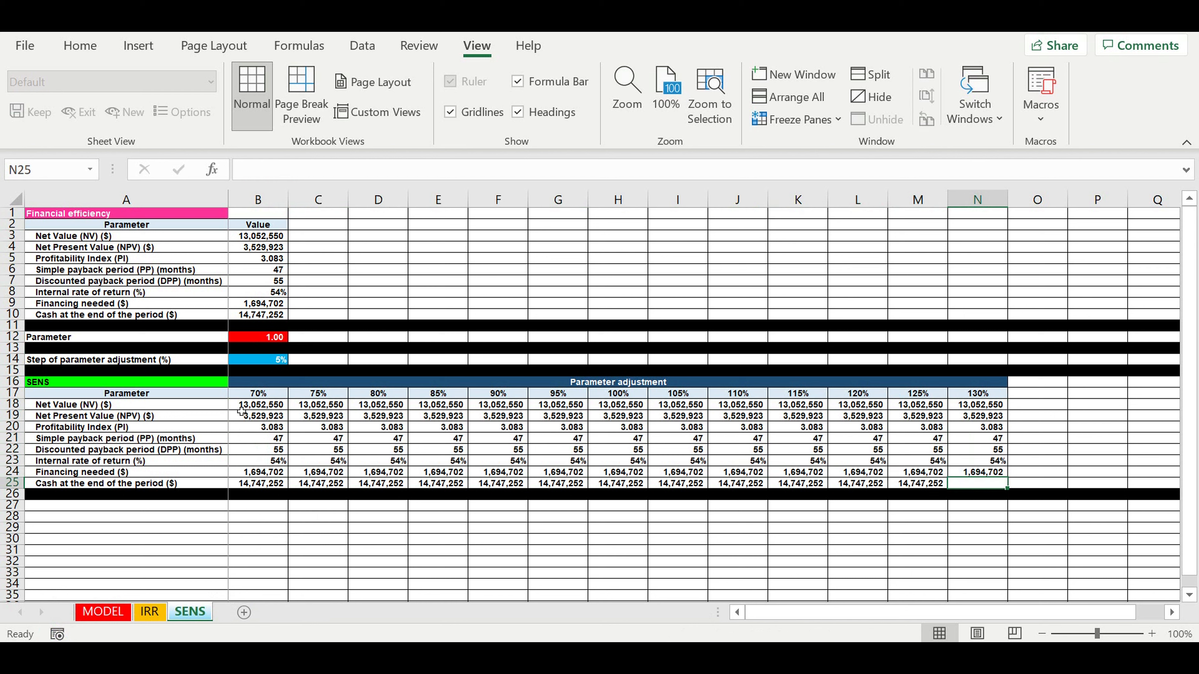
mouse_move(245, 407)
mouse_down()
mouse_move(680, 472)
mouse_move(991, 489)
mouse_up()
key(Delete)
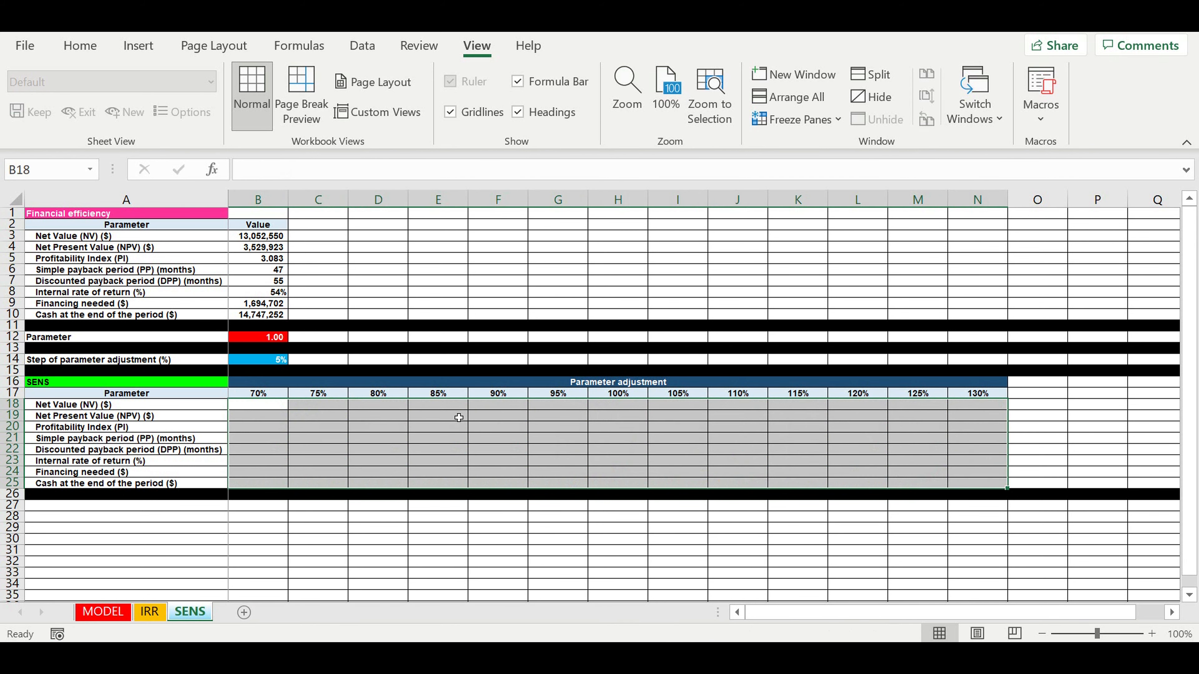
click(431, 420)
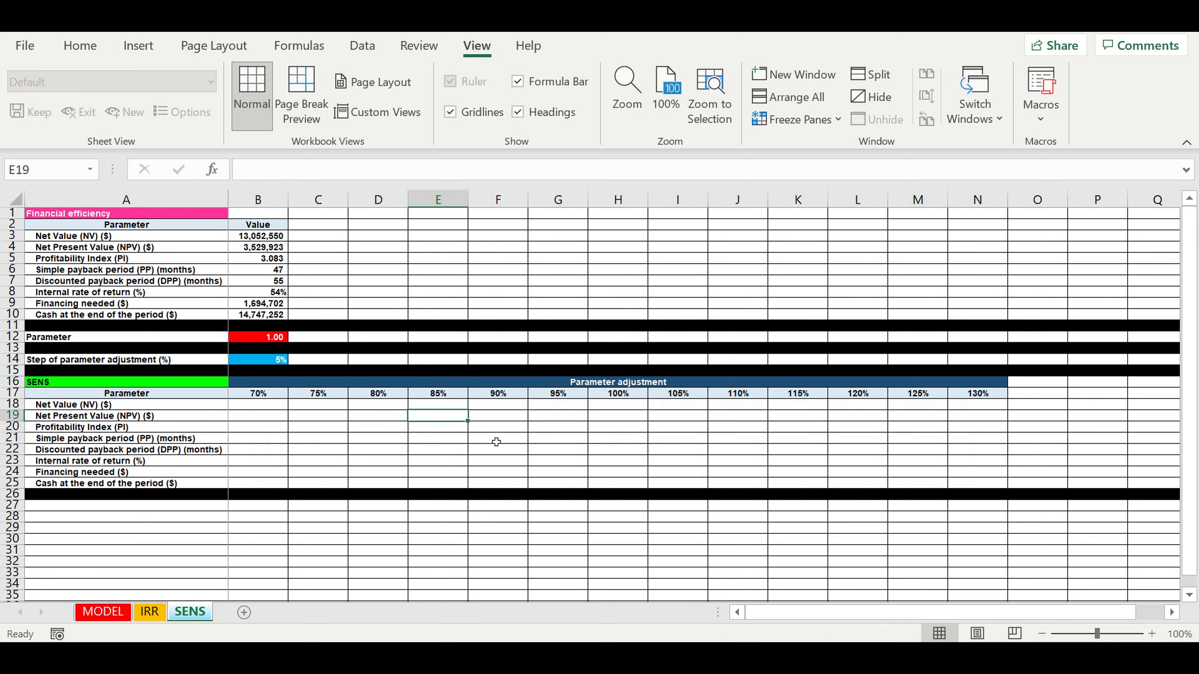
- Run the recorded macro with Ctrl+Q and check the refilled values, including the 70% Net Value in B18
key(ctrl+q)
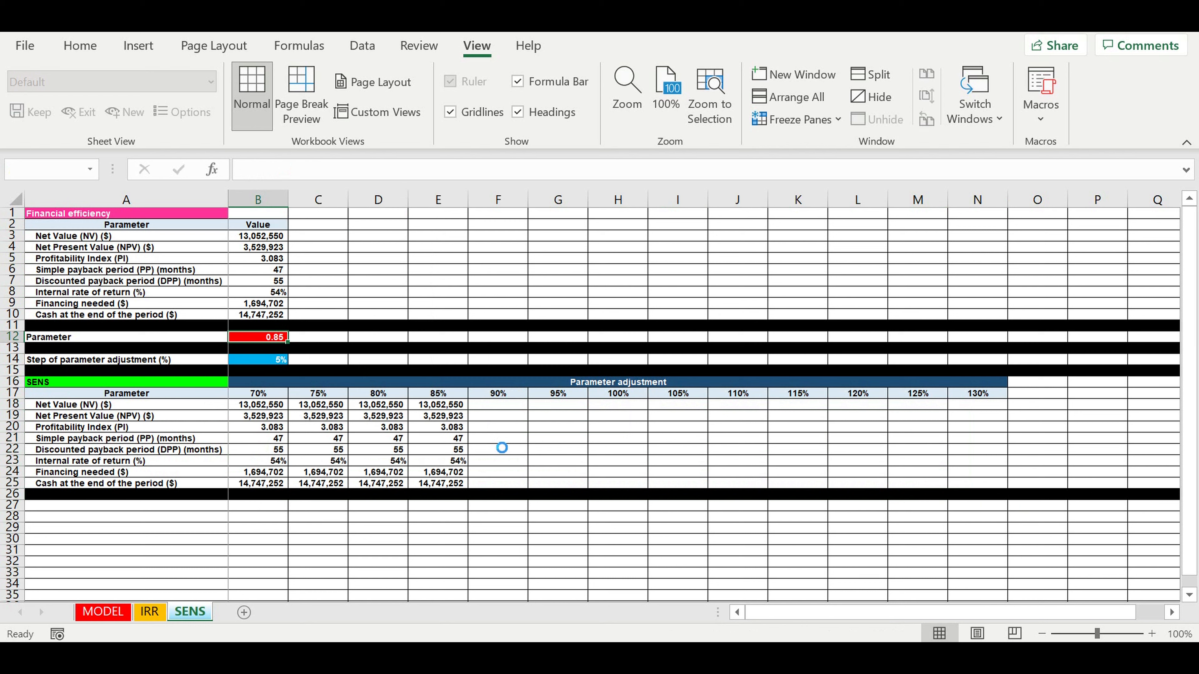
click(390, 439)
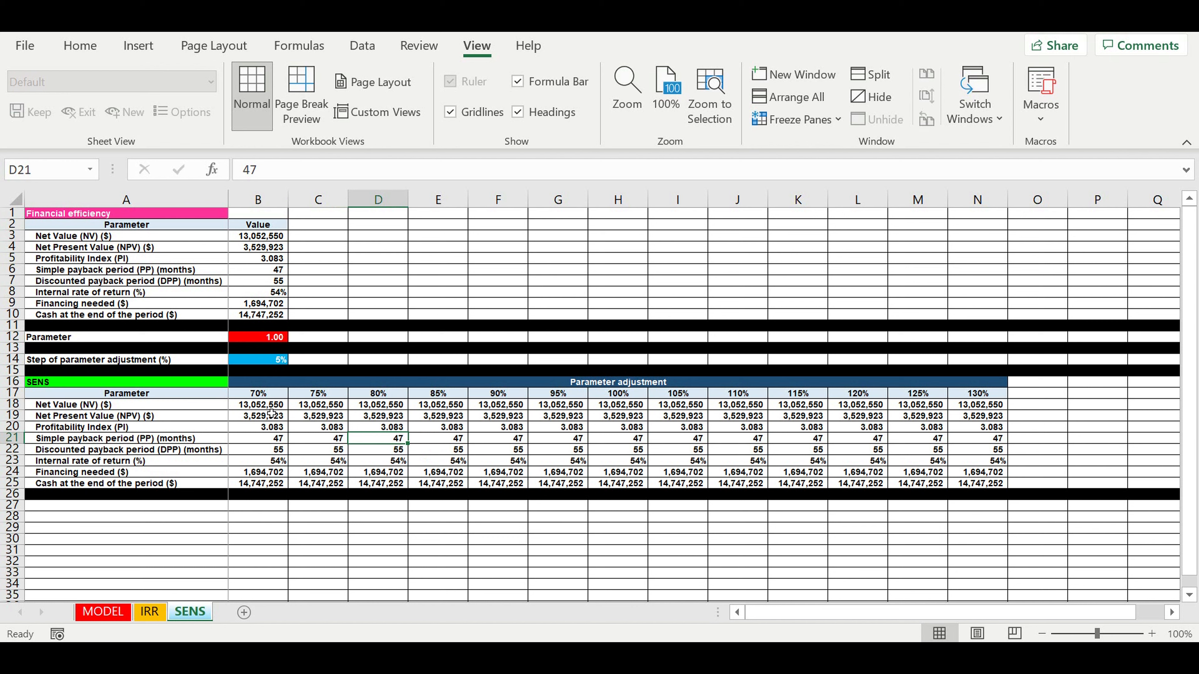
click(249, 407)
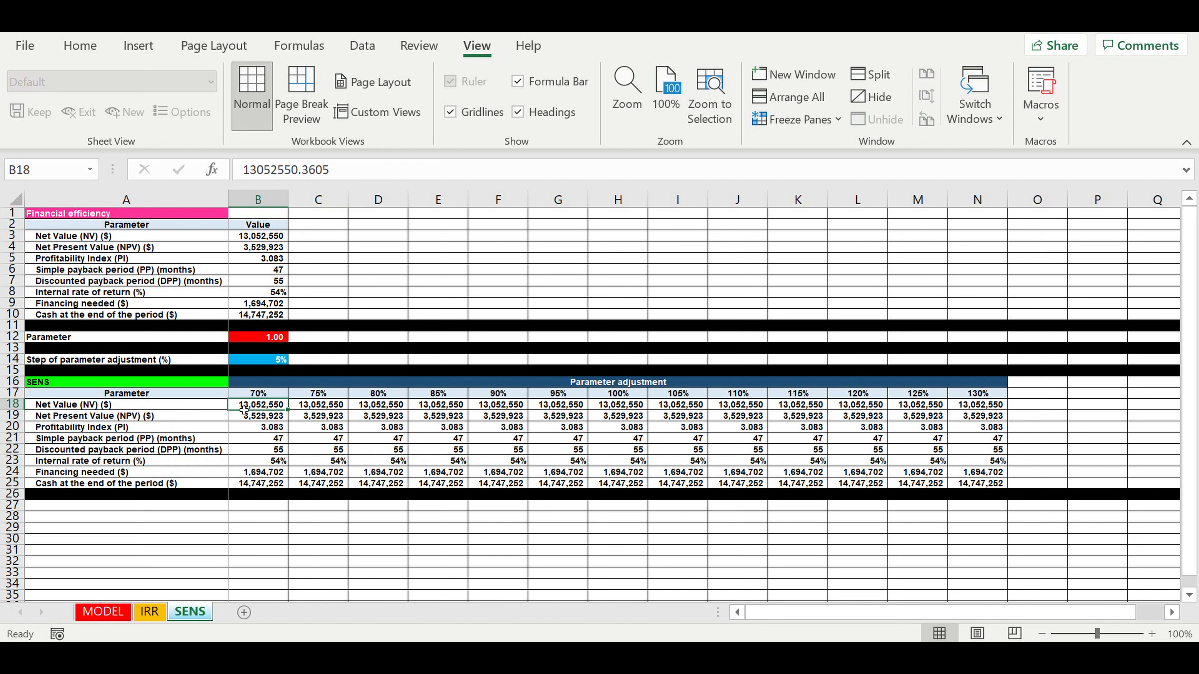
- Clear the refilled results from B18:N25 again
drag(241, 407, 967, 483)
key(Delete)
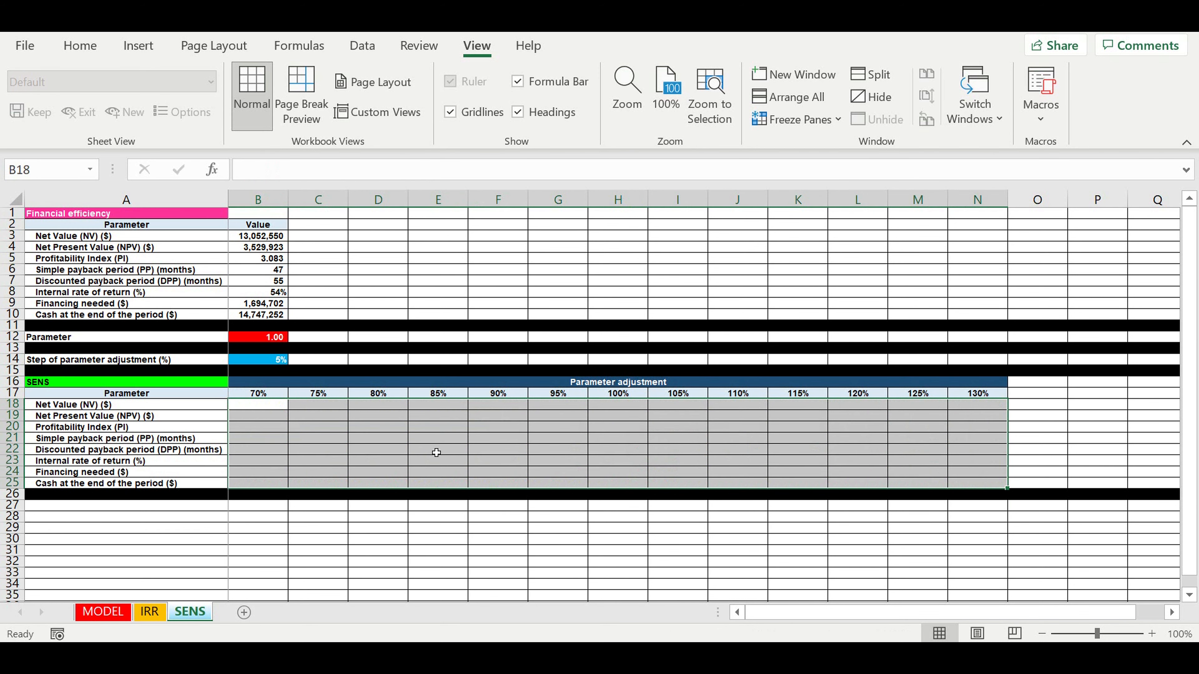
click(333, 427)
click(283, 406)
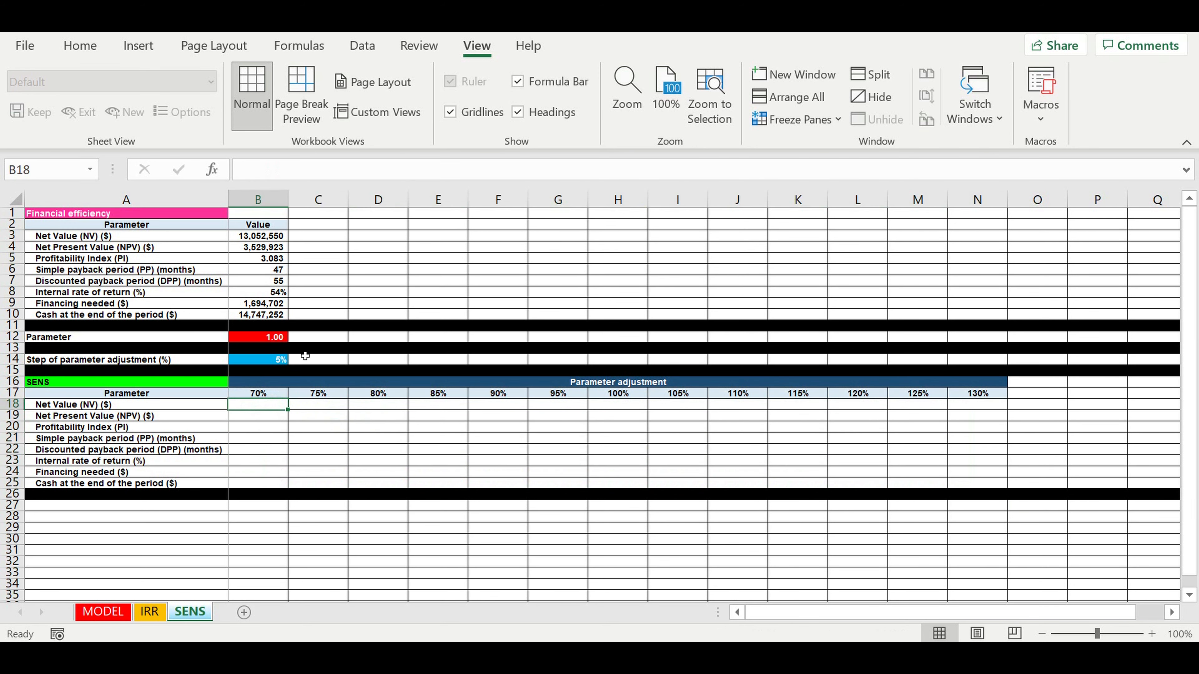
click(271, 337)
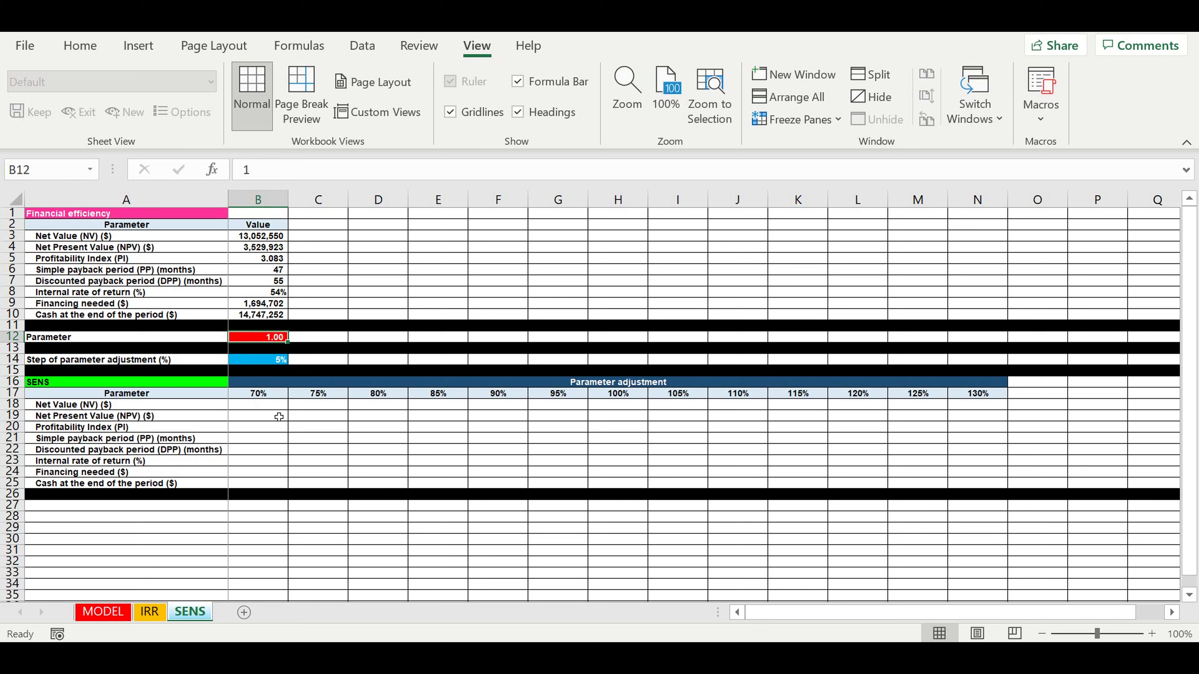
- On MODEL, make Customer type 5's life cycle period E21 =SENS!B12*88, then return to SENS
click(103, 611)
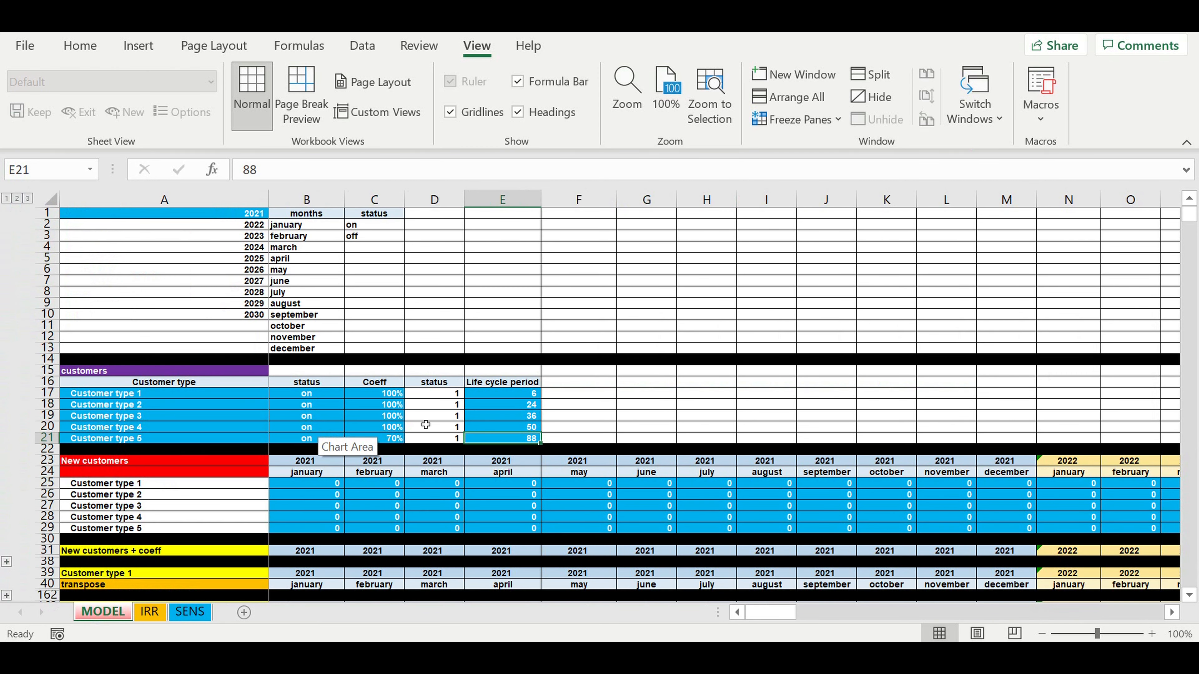
click(244, 171)
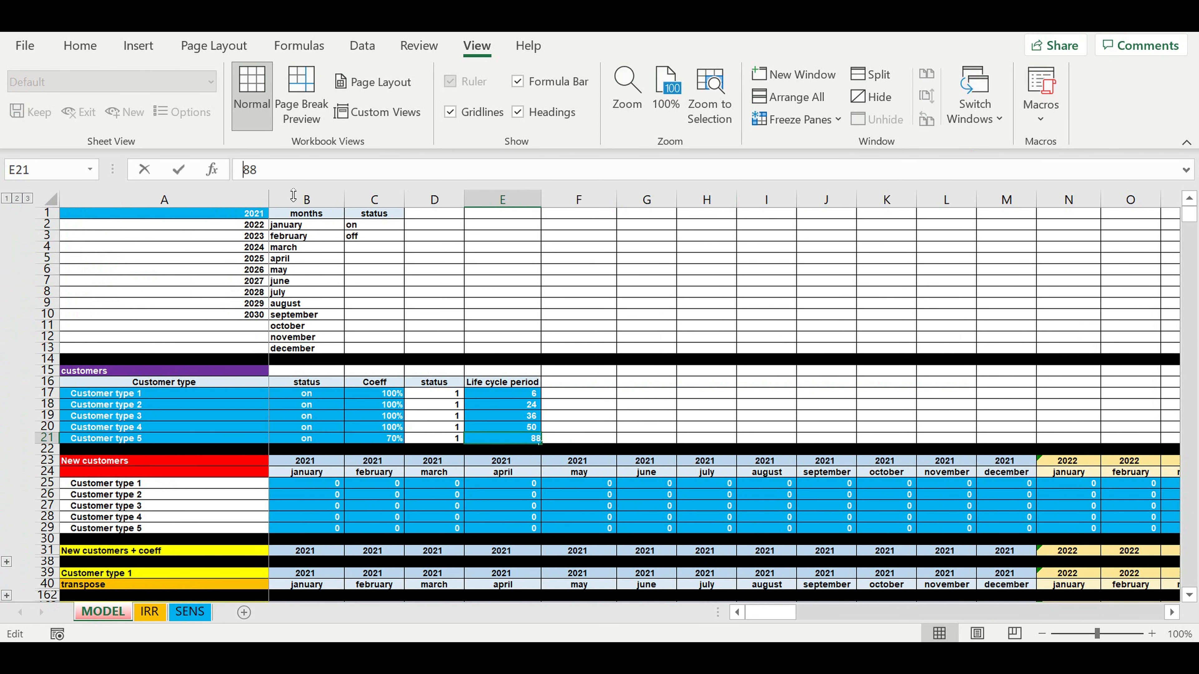
text(=)
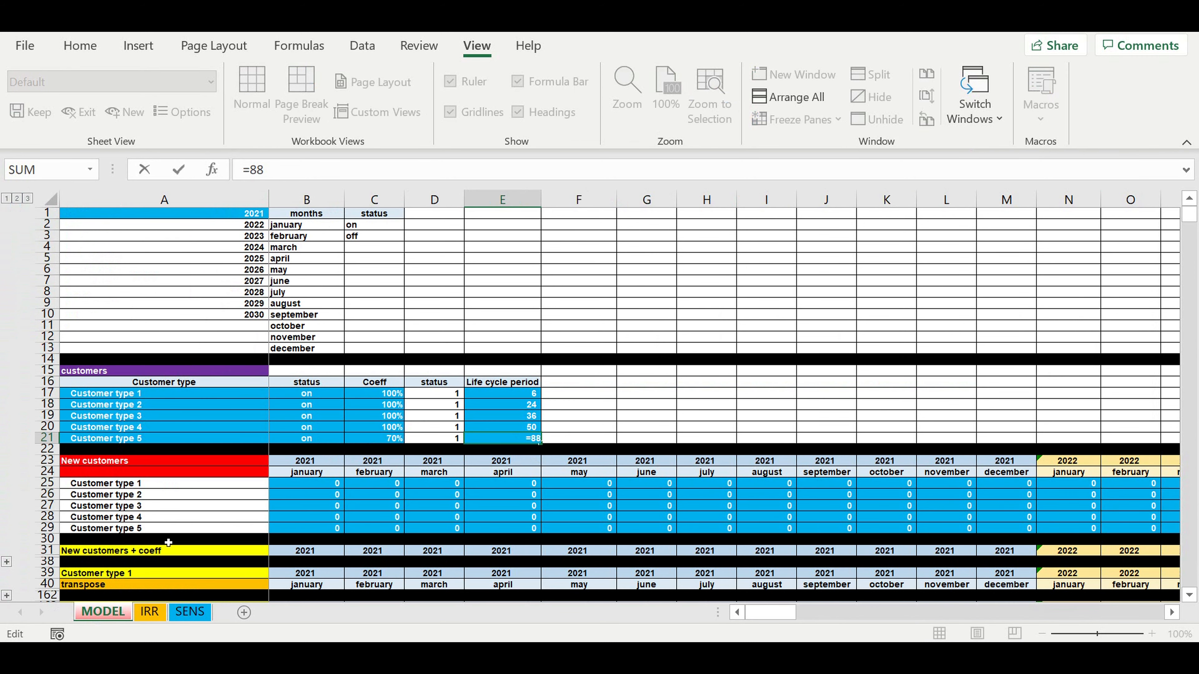
click(198, 612)
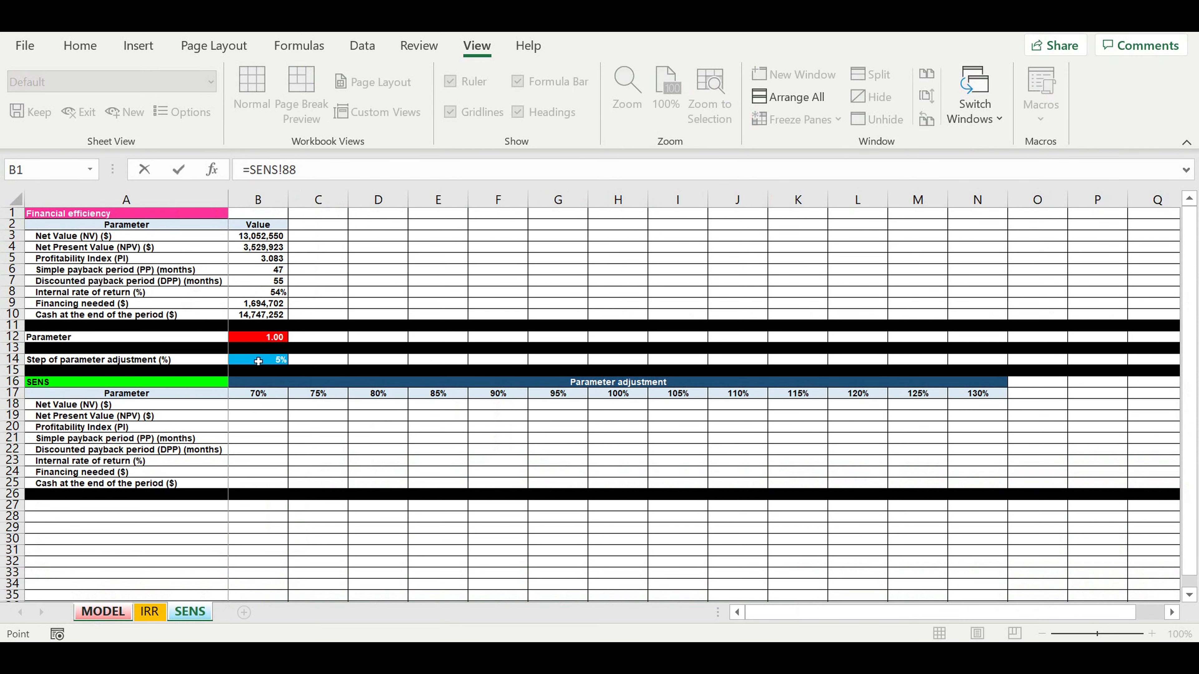
click(250, 340)
text(*)
click(208, 172)
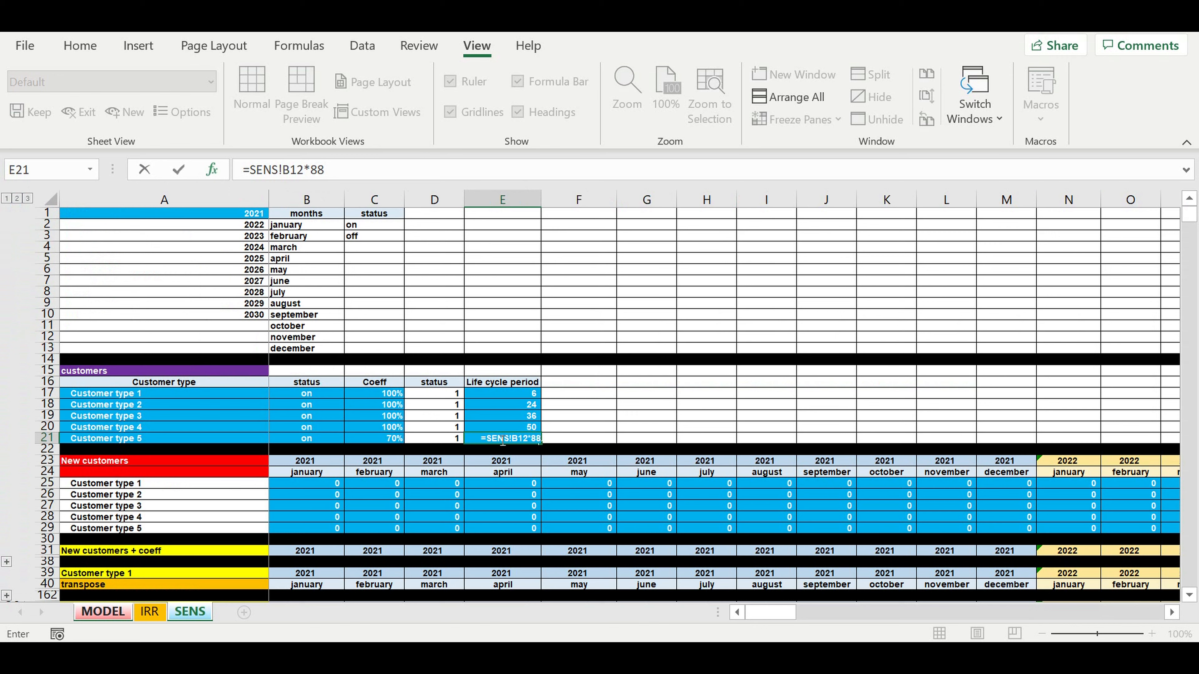
key(Return)
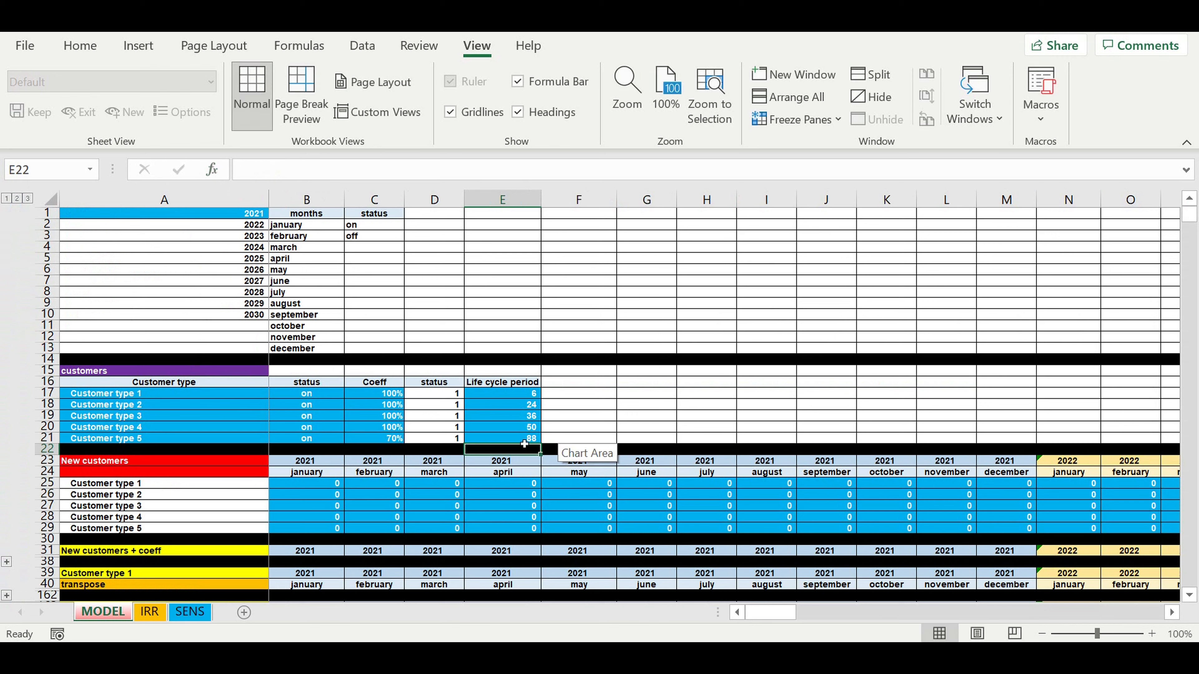
click(524, 443)
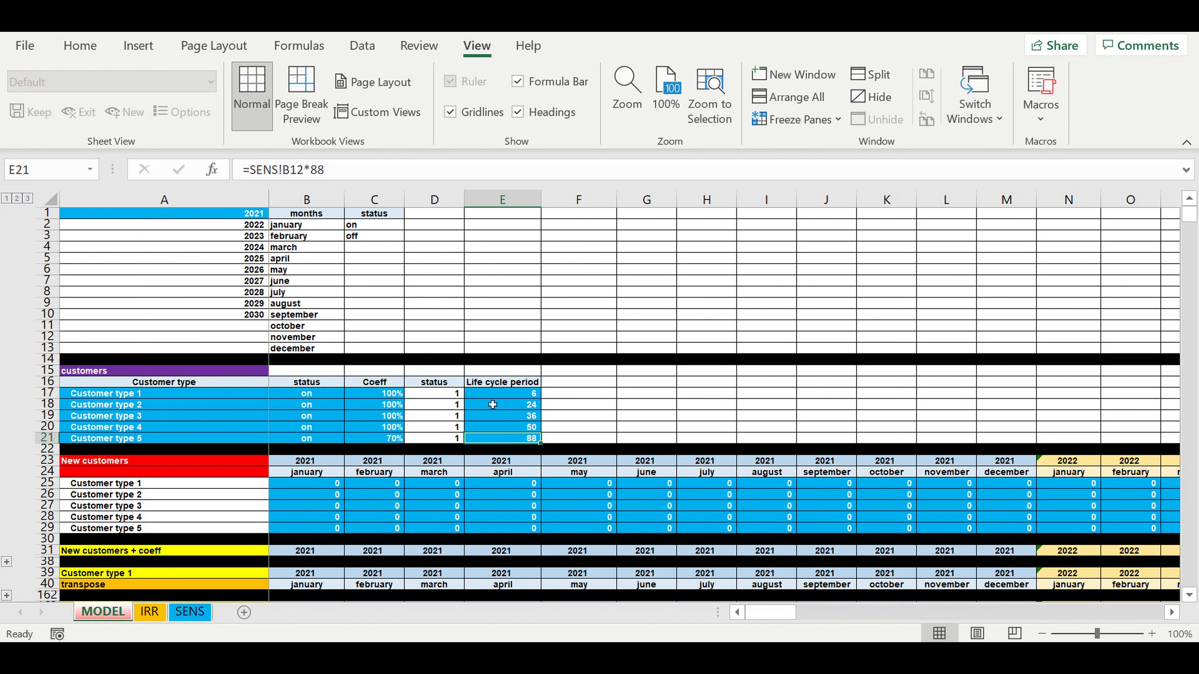
click(128, 439)
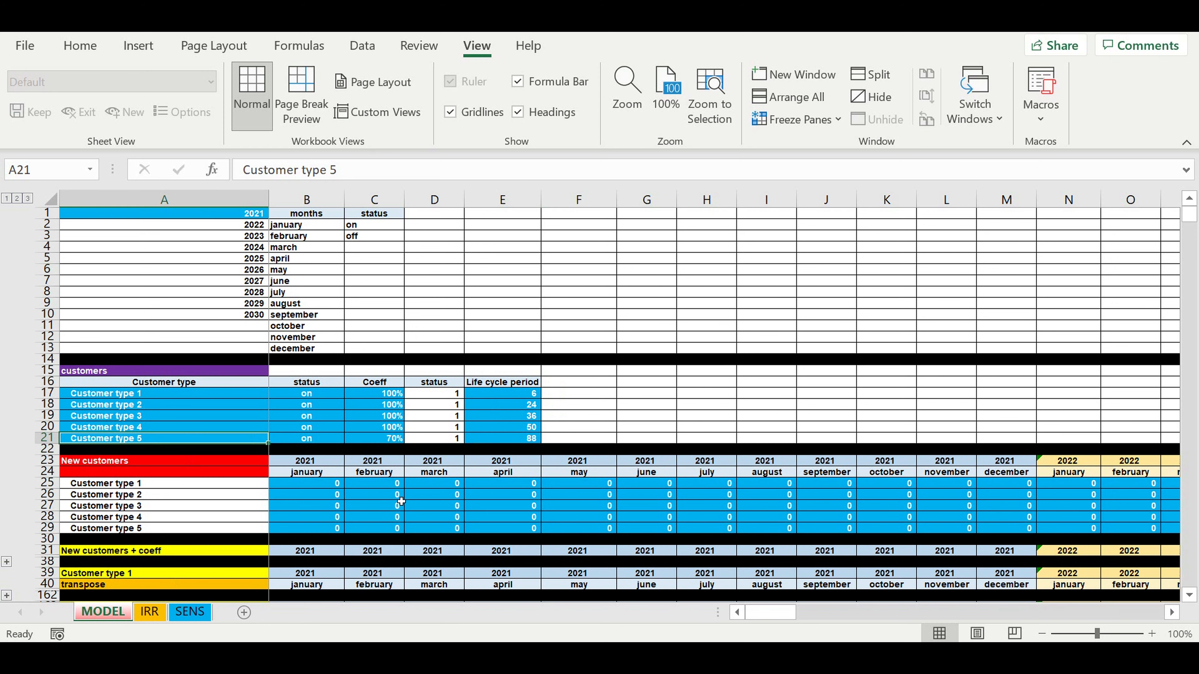
click(191, 613)
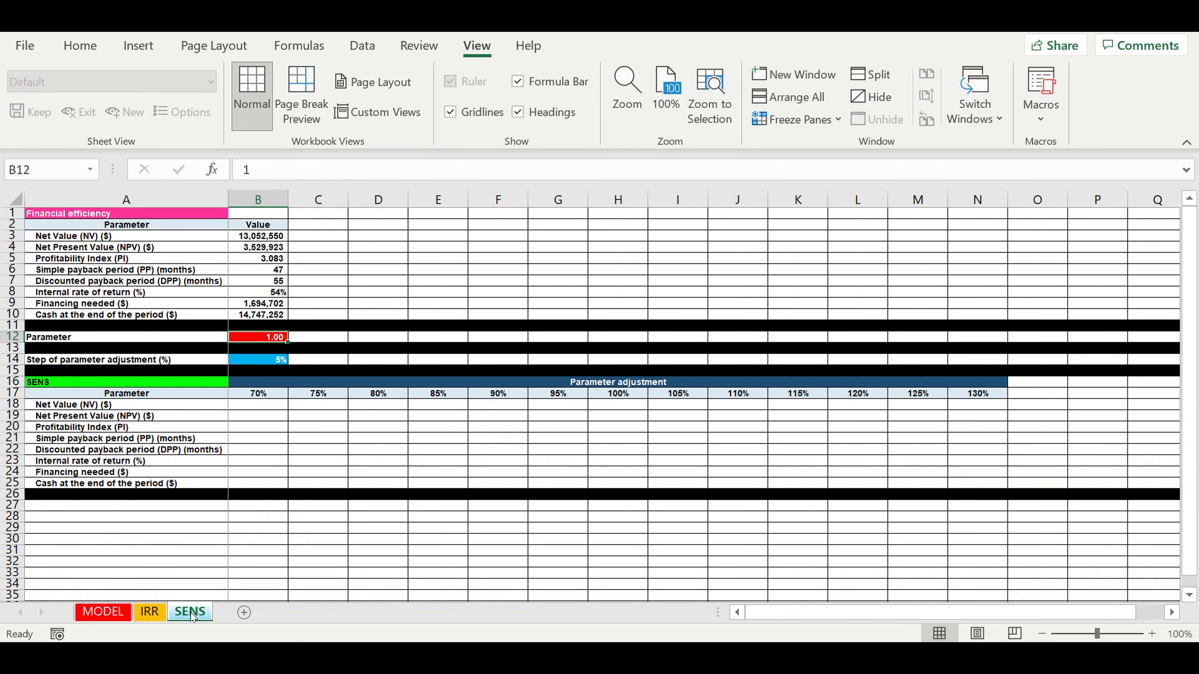
- Run the sens macro with Ctrl+S to refill B18:N25, then check the 85% payback result
click(285, 461)
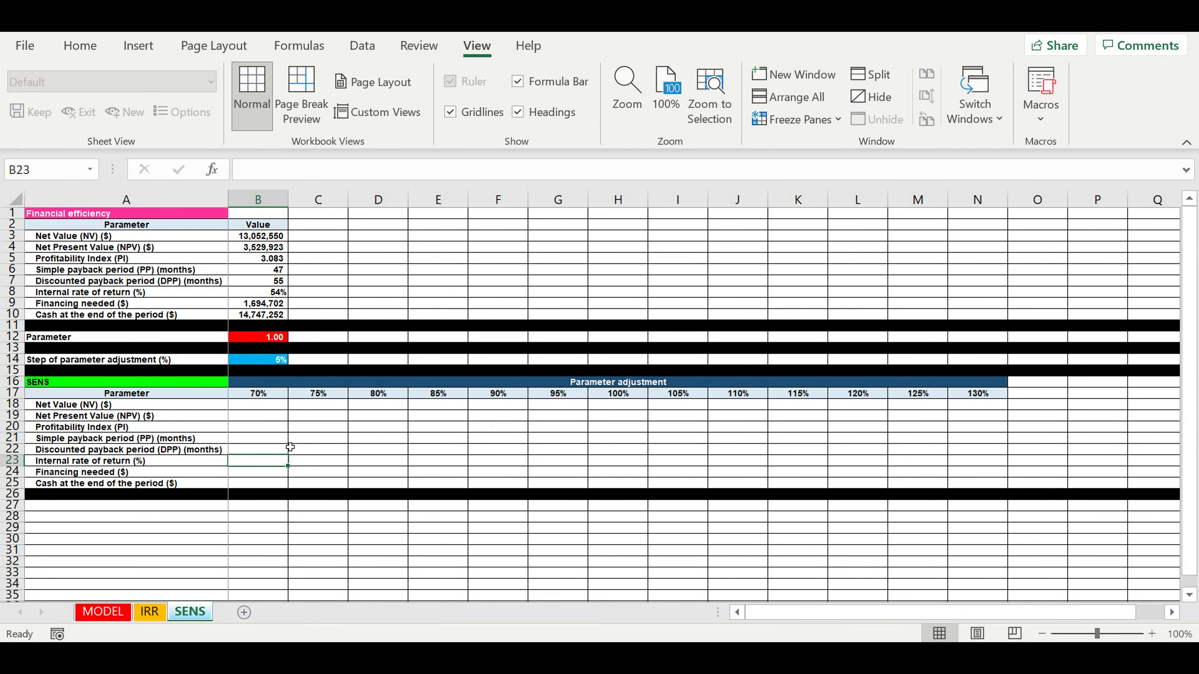
key(ctrl+s)
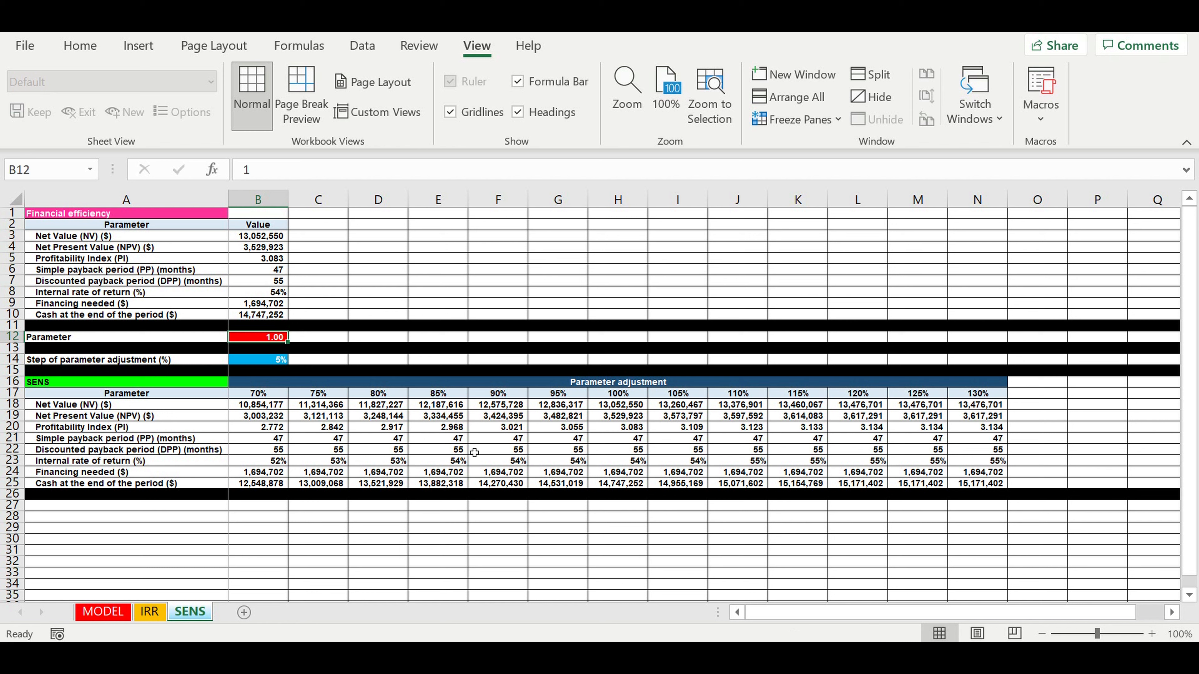
click(427, 449)
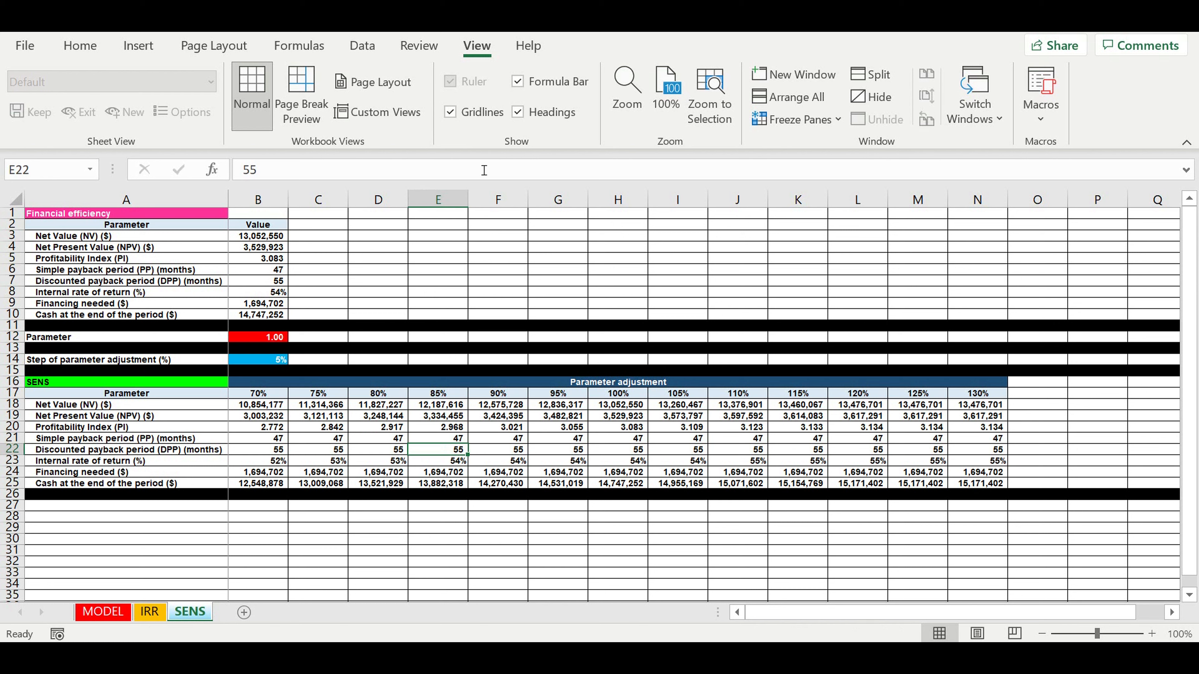
click(392, 257)
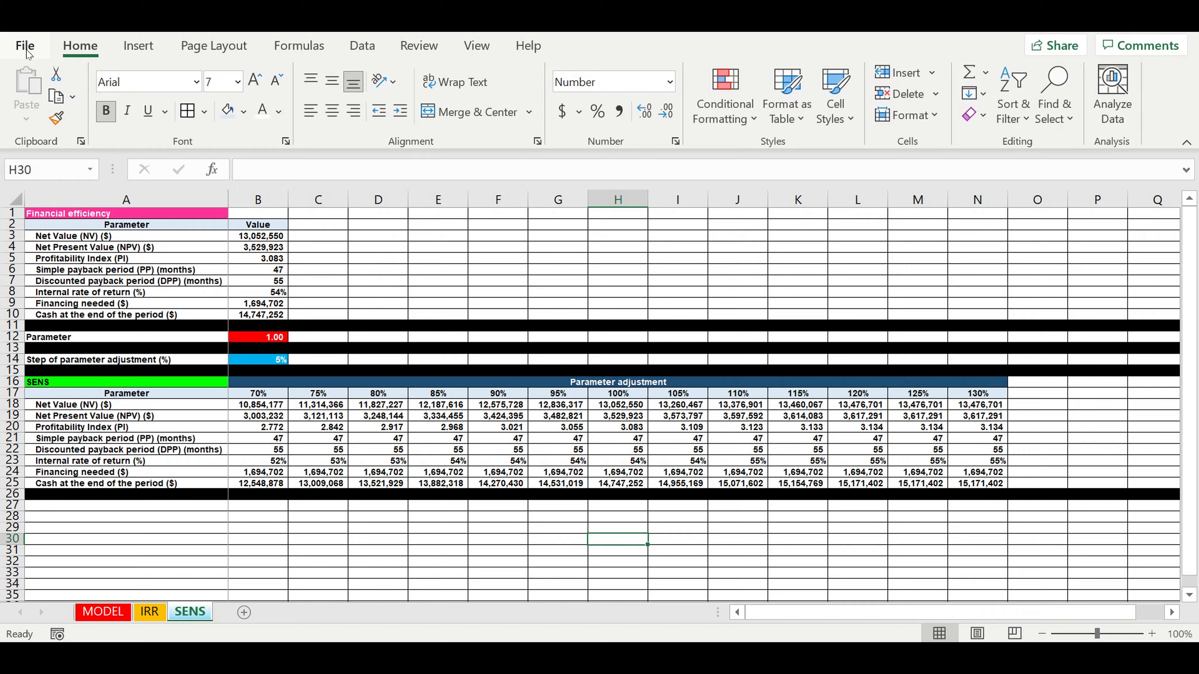
- Enable the Developer tab under Main Tabs in Excel Options' Customize Ribbon settings
click(25, 46)
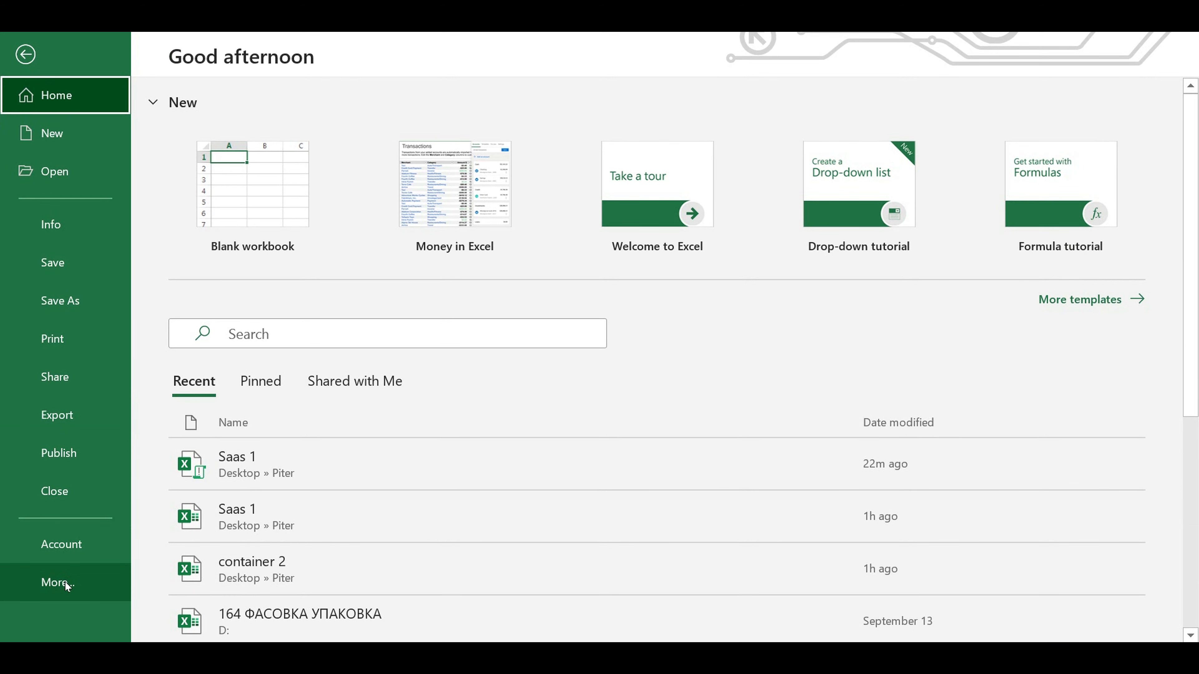
click(66, 585)
click(183, 629)
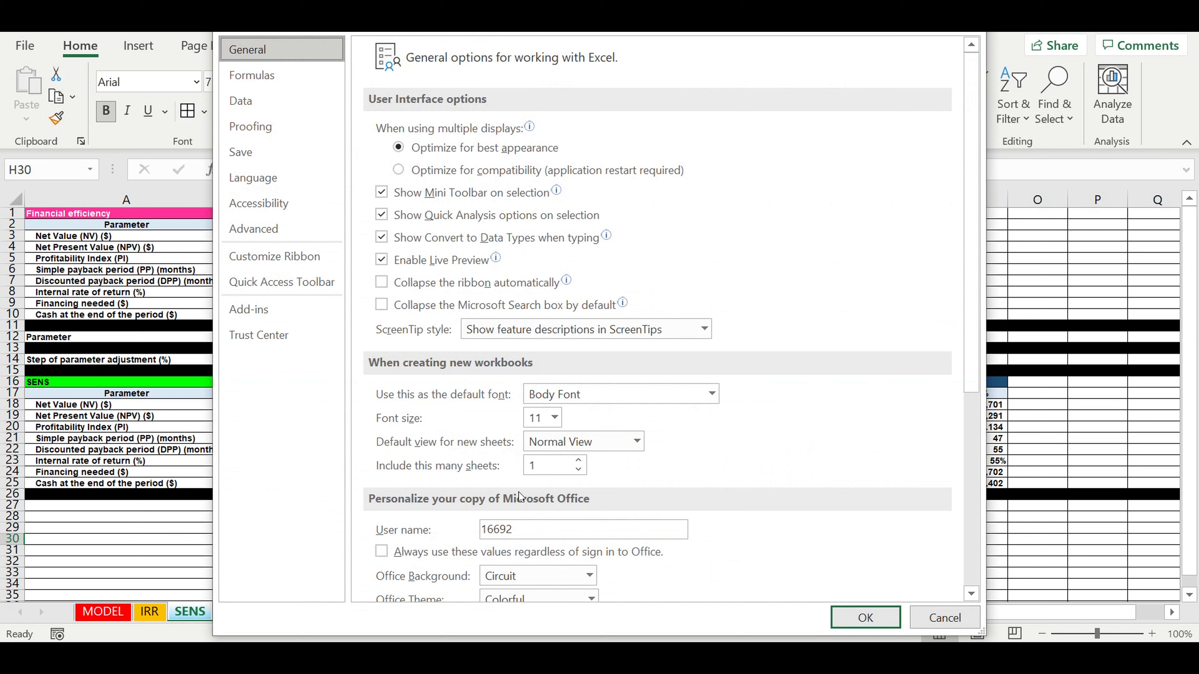
click(246, 258)
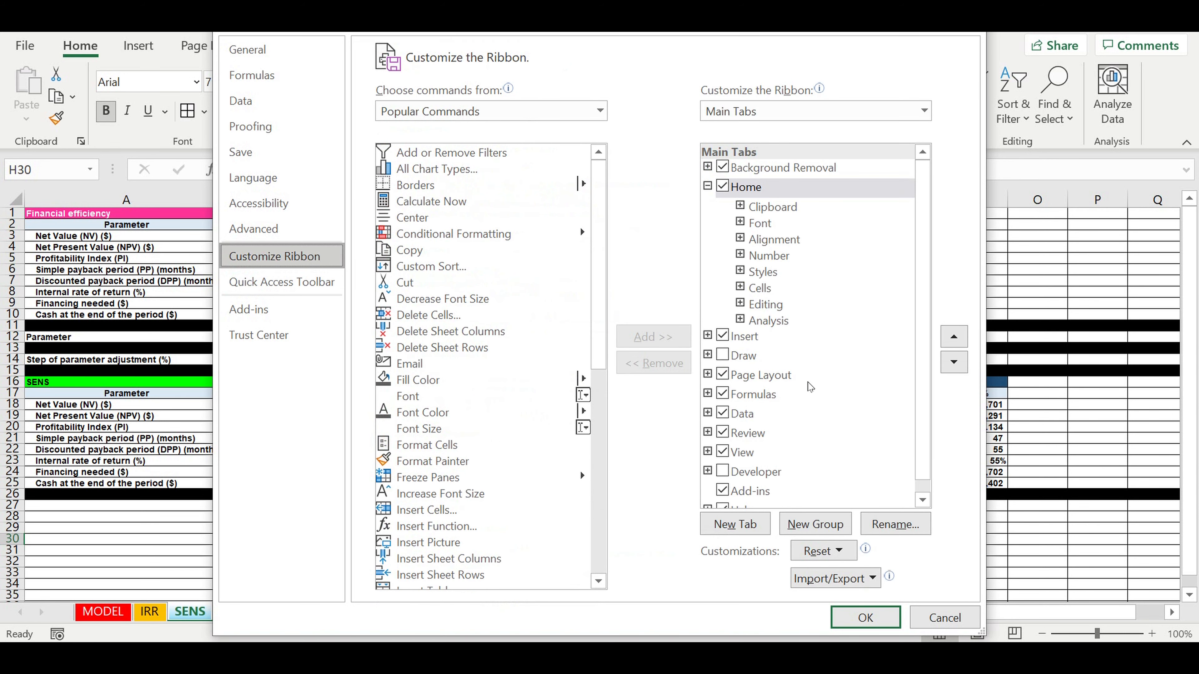
click(723, 471)
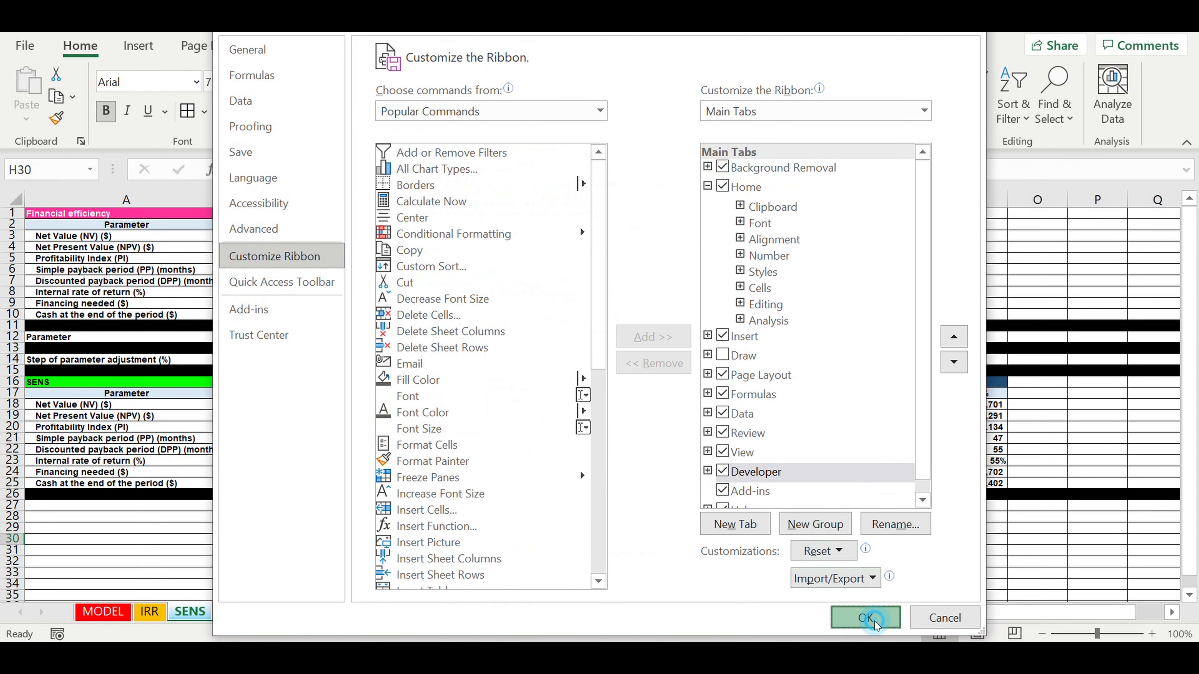
click(866, 617)
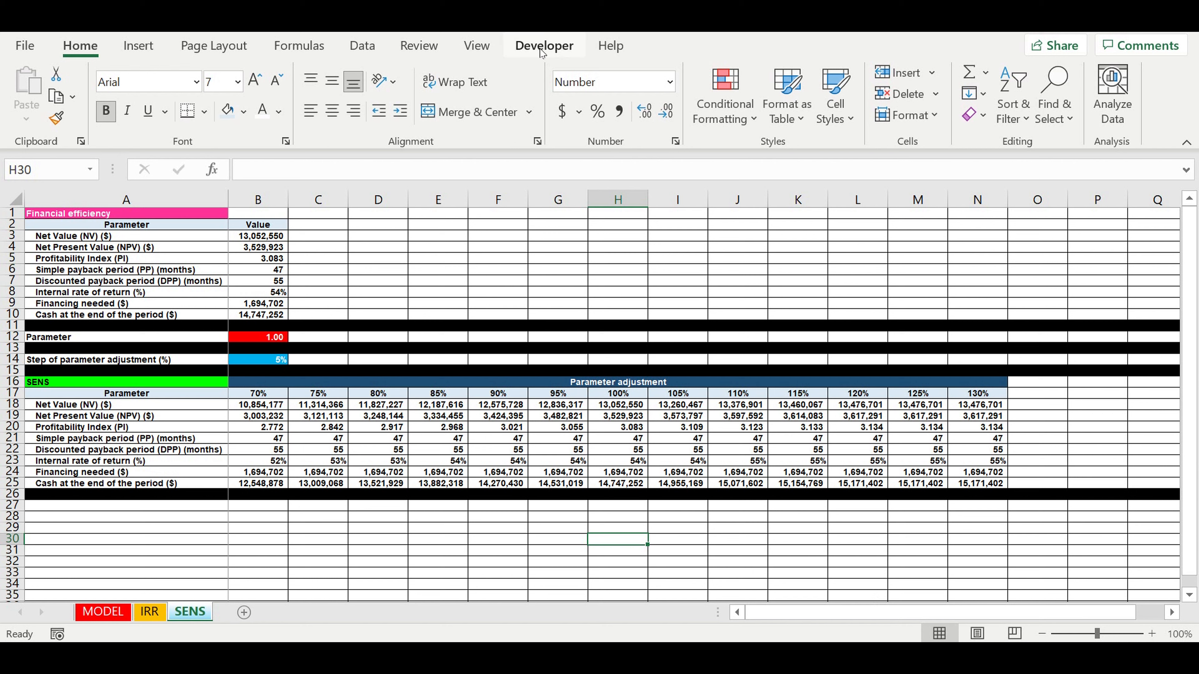
- Draw a form-control button over C2:E7 and assign it the sens macro
click(551, 49)
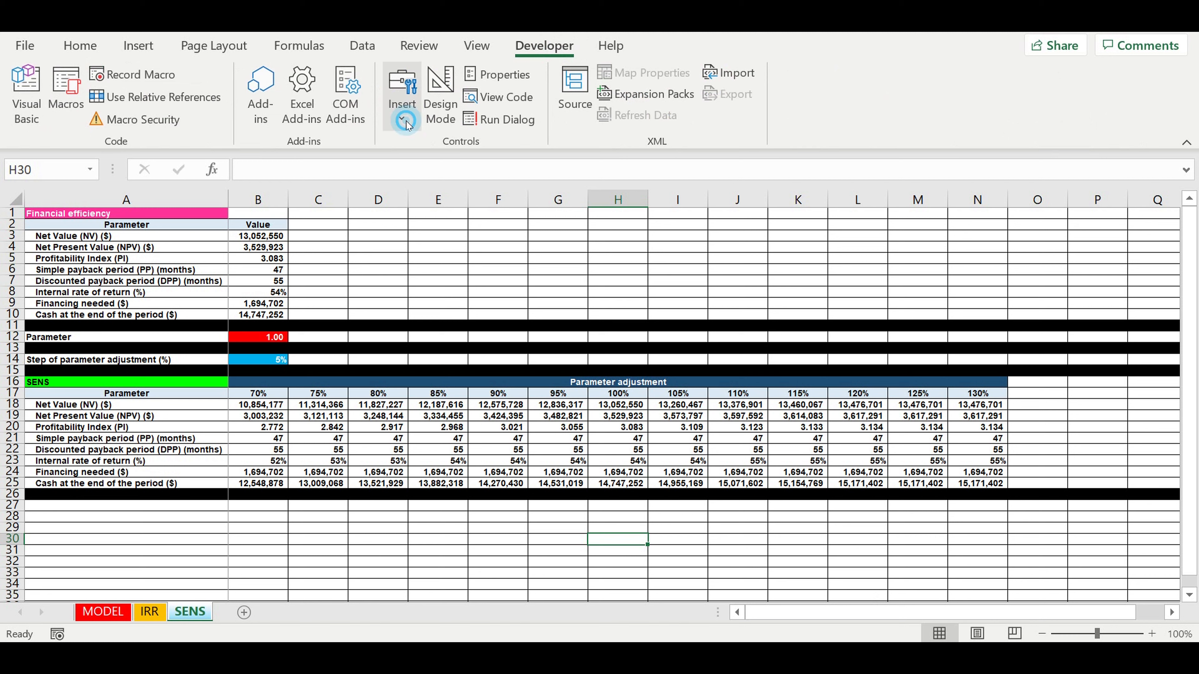
click(402, 101)
click(392, 169)
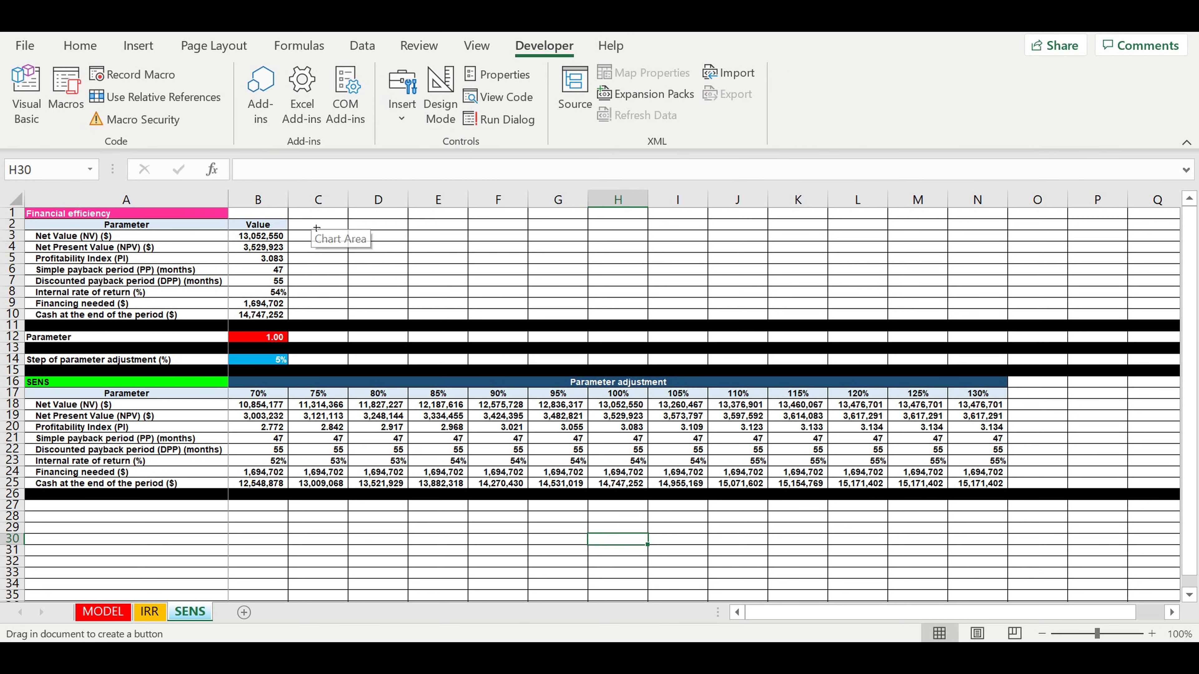
drag(306, 218, 464, 288)
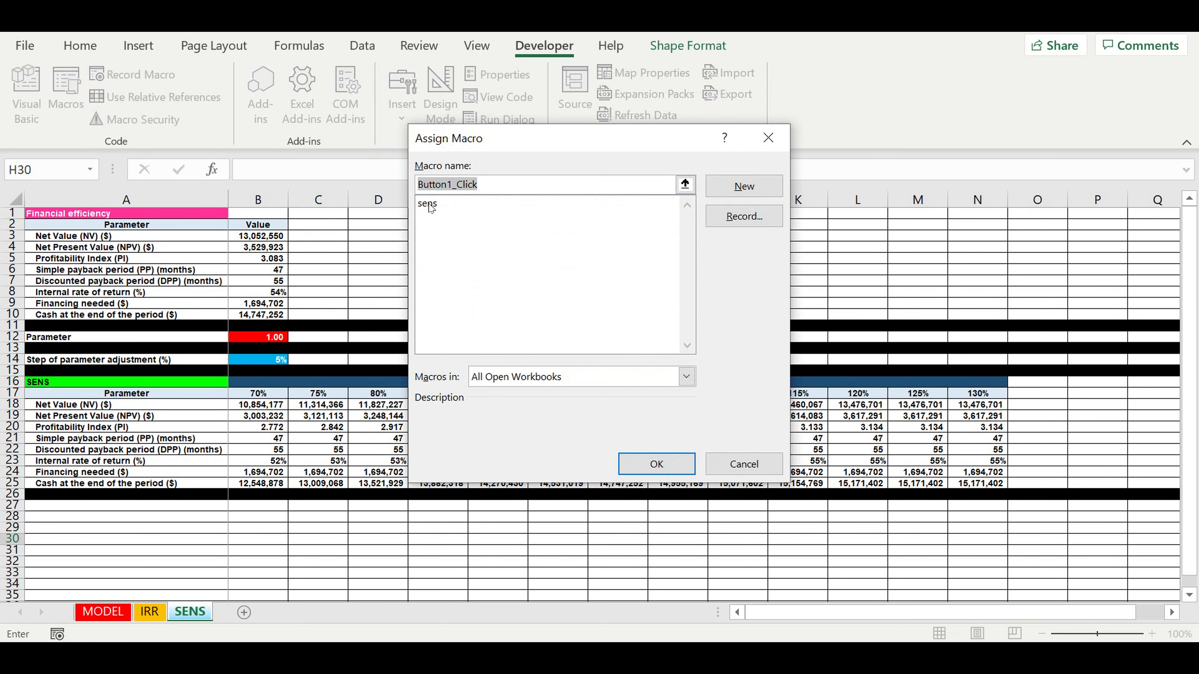
click(430, 204)
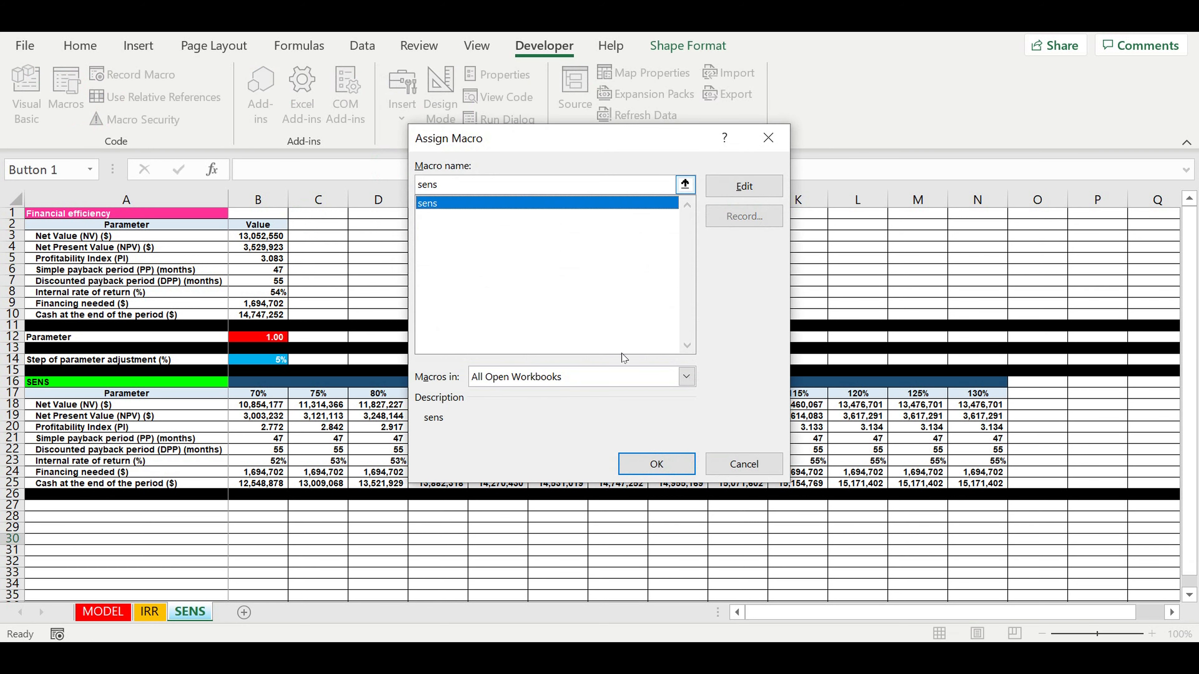
click(656, 464)
- Select the button's 'Button 1' caption text so it can be rewritten
click(388, 254)
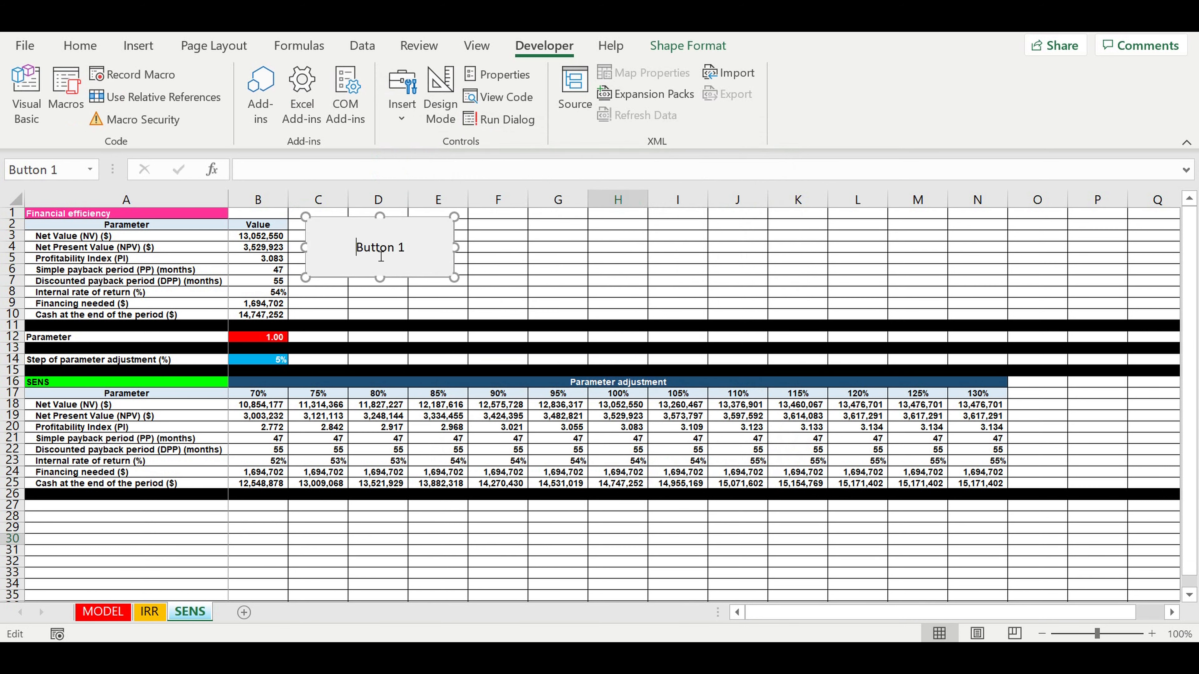
drag(363, 254, 418, 258)
click(398, 258)
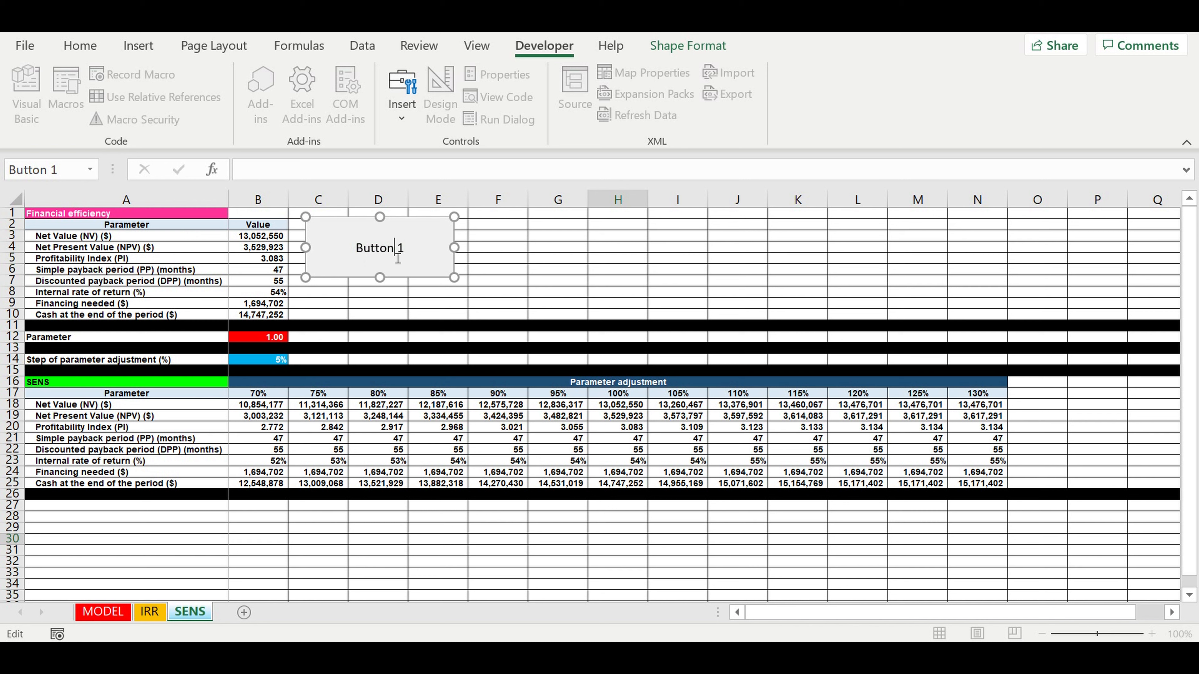
- Finish the 'SENS' button caption and clear the table's results in B18:N25
click(577, 282)
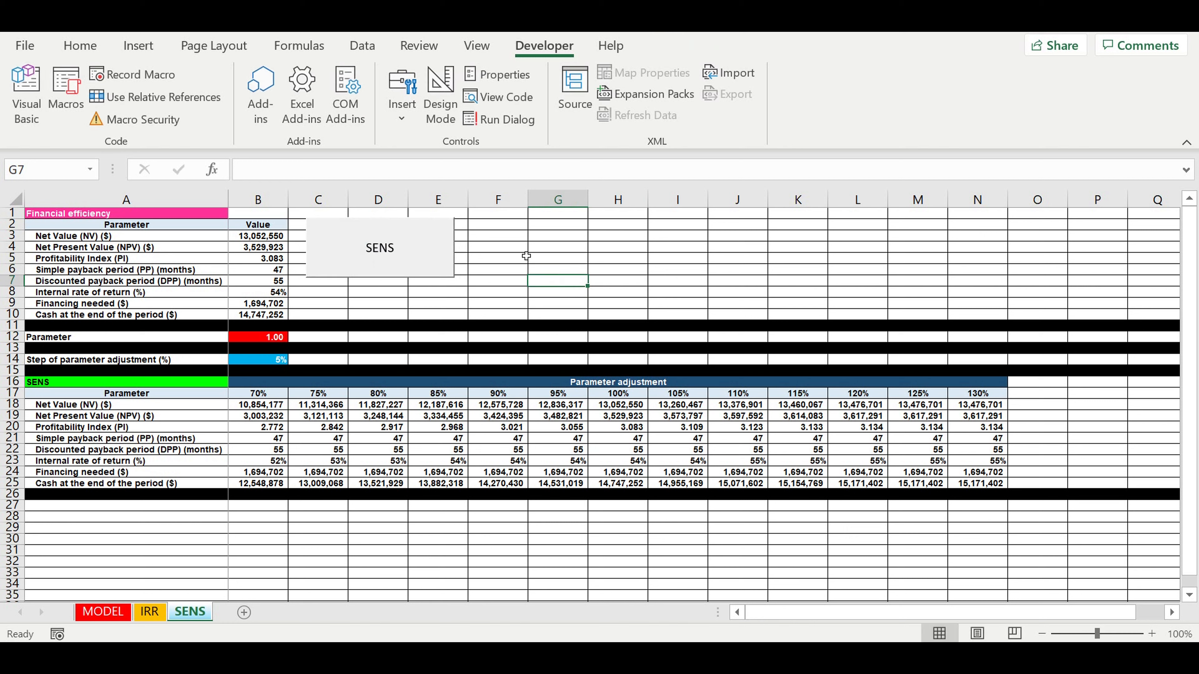
click(491, 247)
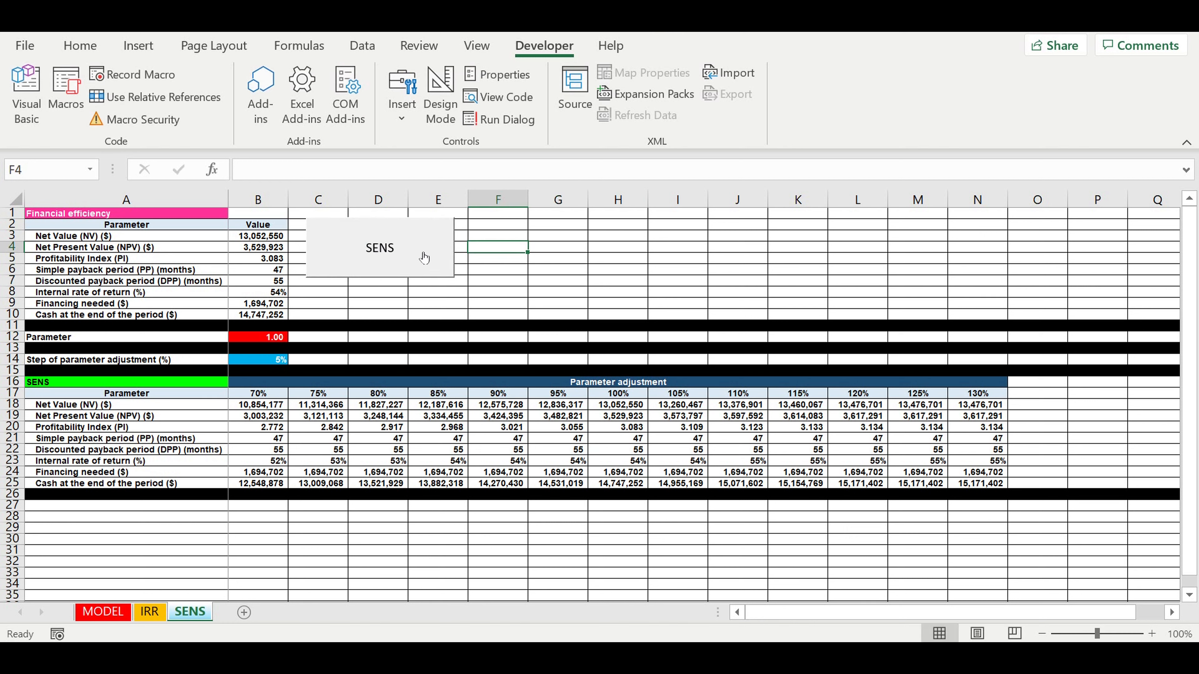
drag(243, 407, 969, 491)
key(Delete)
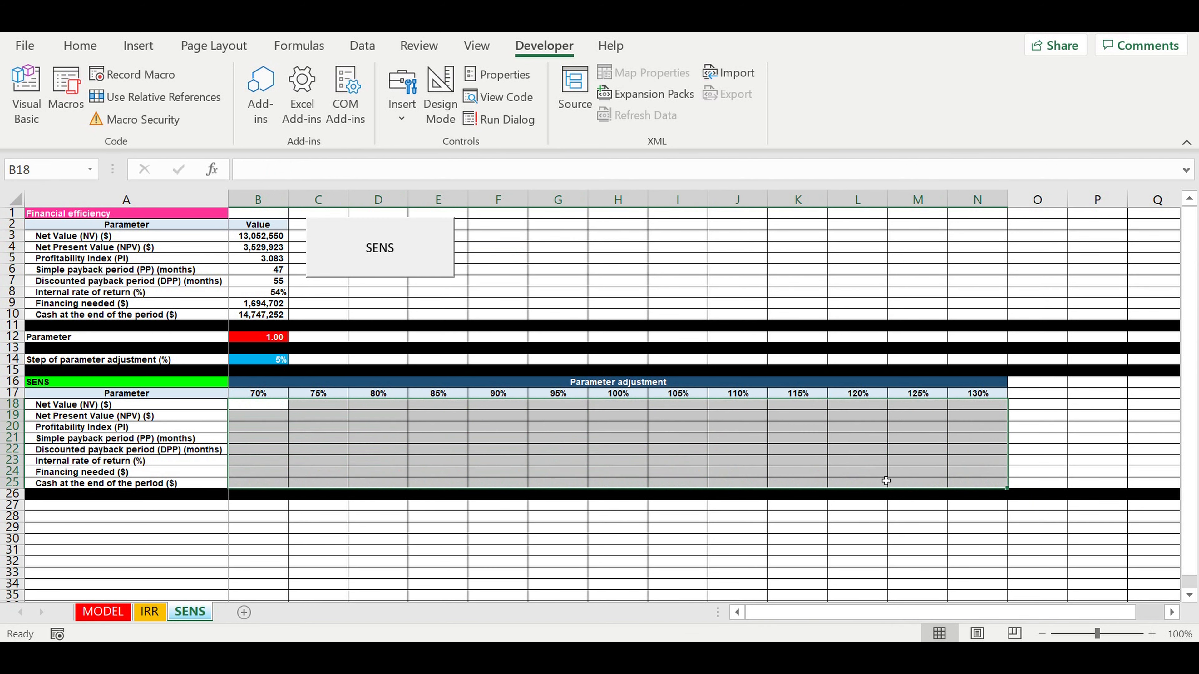
click(559, 238)
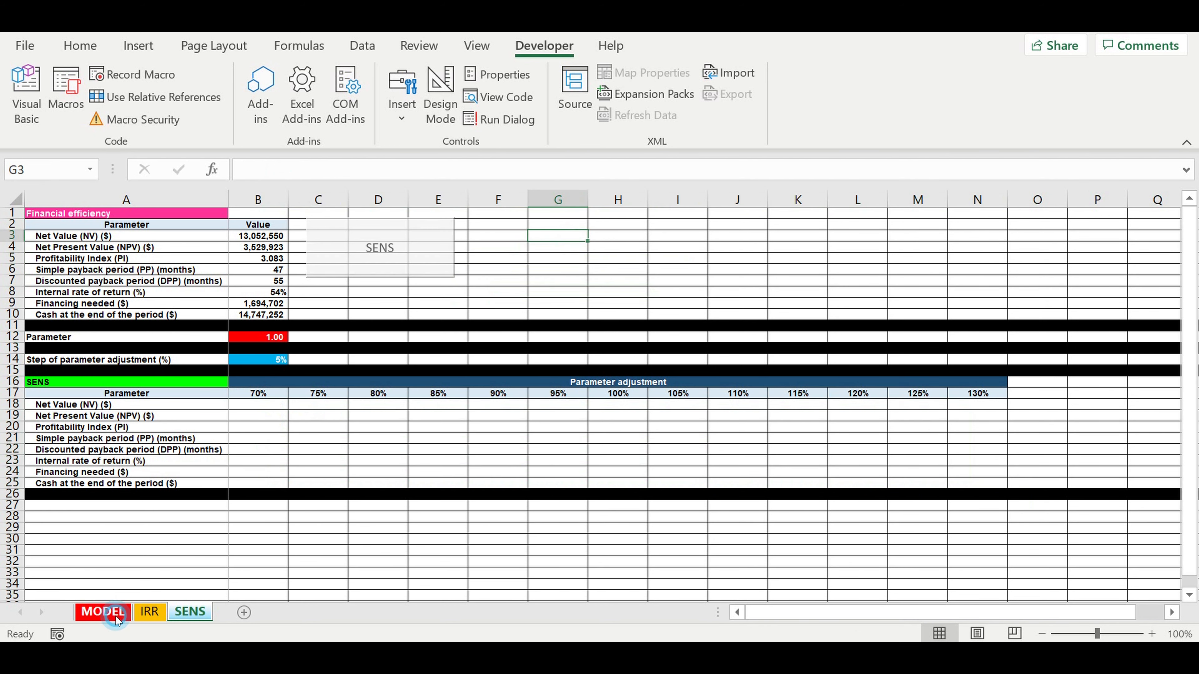
- On MODEL, remove the SENS!B12 link from E21, leaving the plain life cycle value 88
click(107, 612)
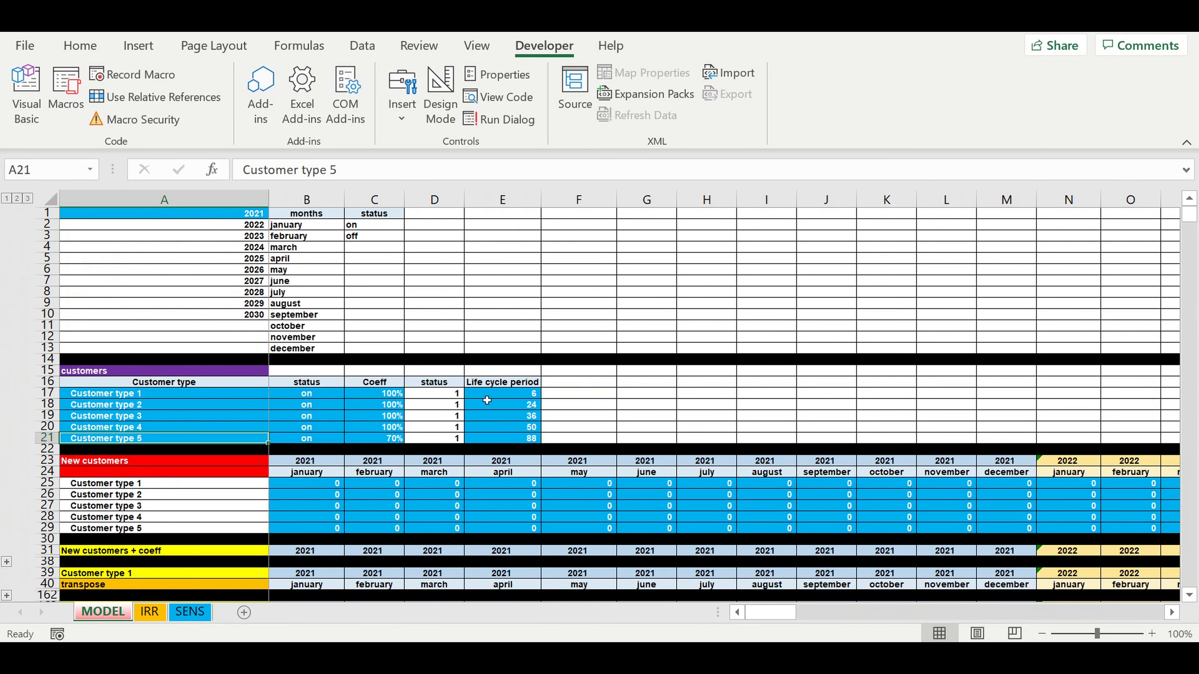
click(520, 440)
drag(312, 170, 232, 165)
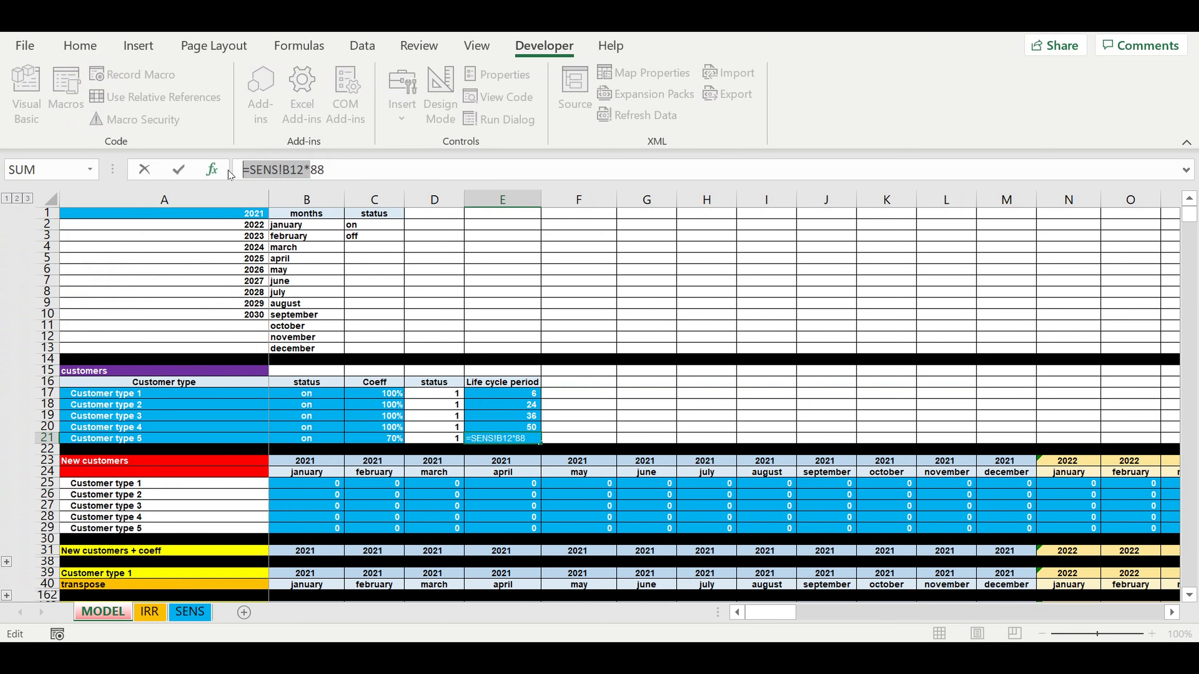
key(BackSpace)
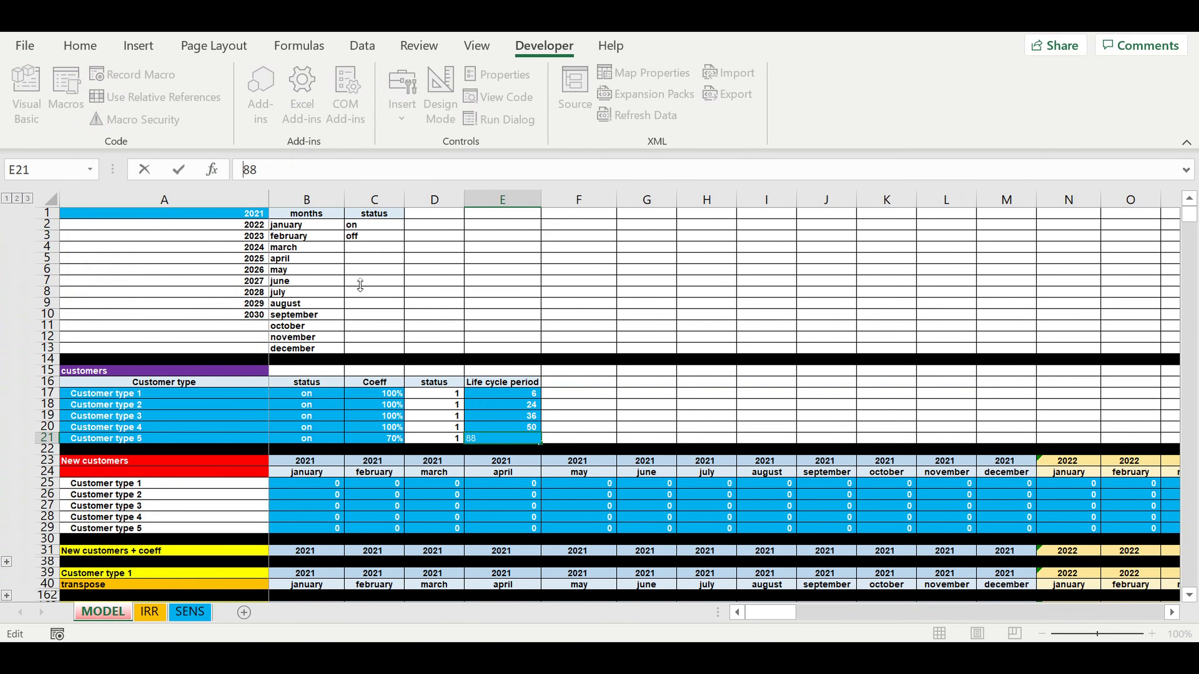
key(Return)
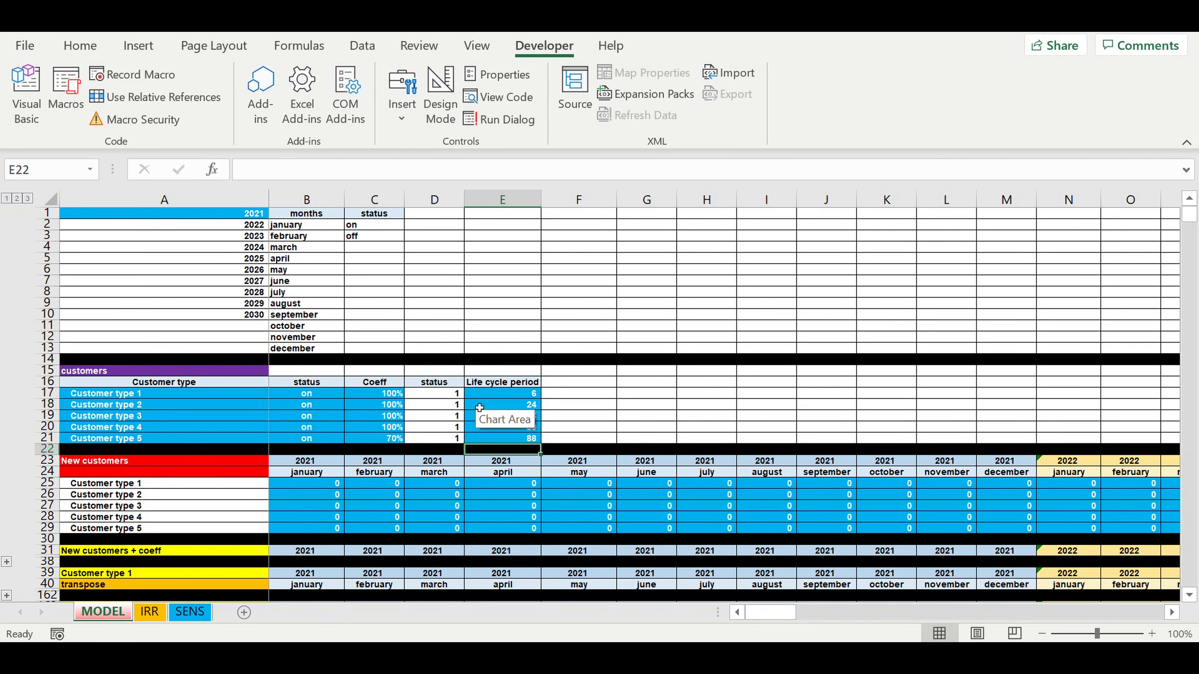
- Change the loan amount in B3032 to =SENS!B12*300000, then return to the SENS sheet
scroll(485, 415, down, 12)
scroll(480, 408, down, 15)
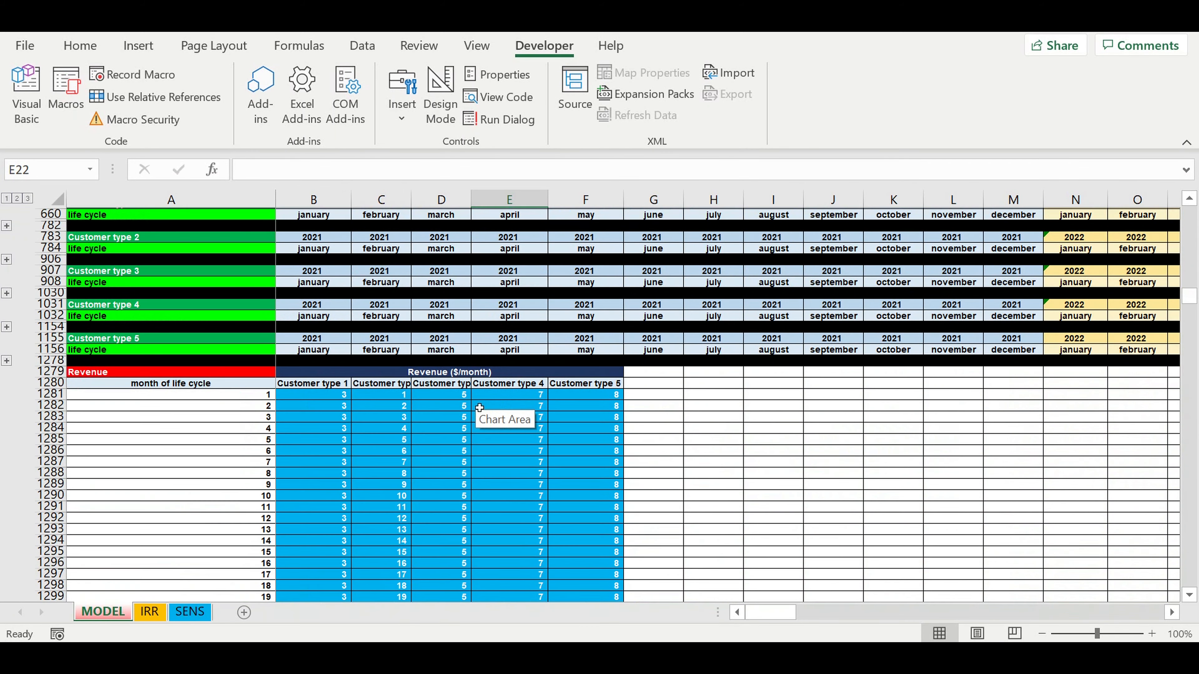
scroll(480, 408, down, 16)
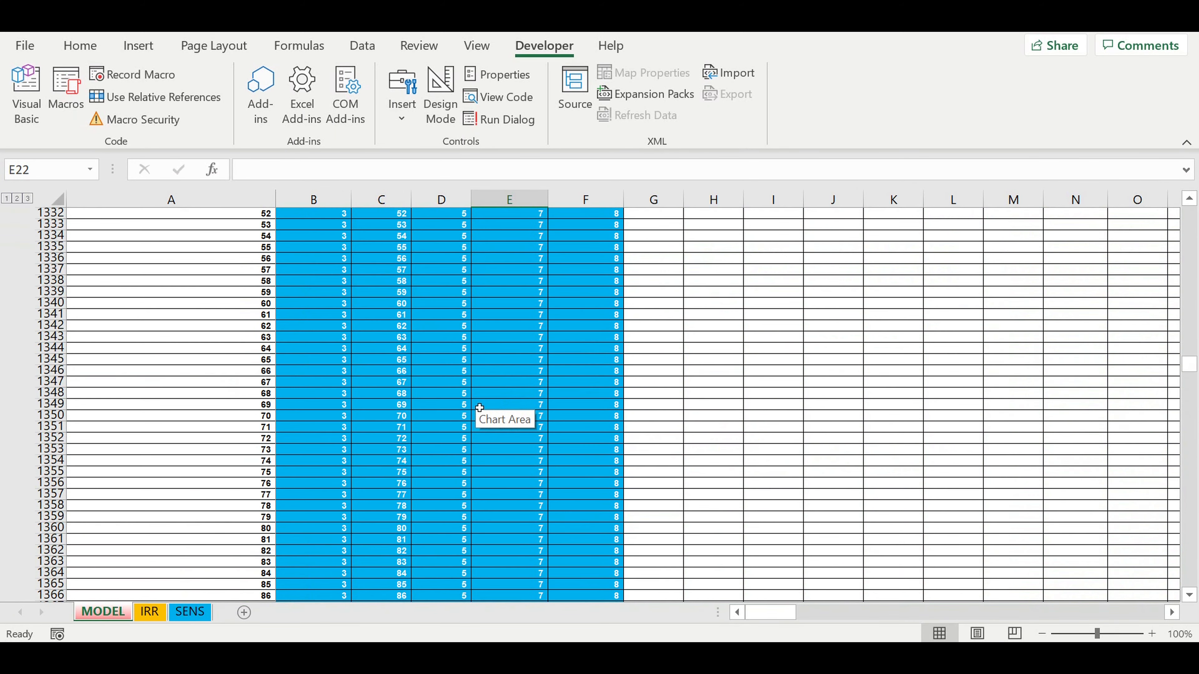
scroll(480, 407, down, 20)
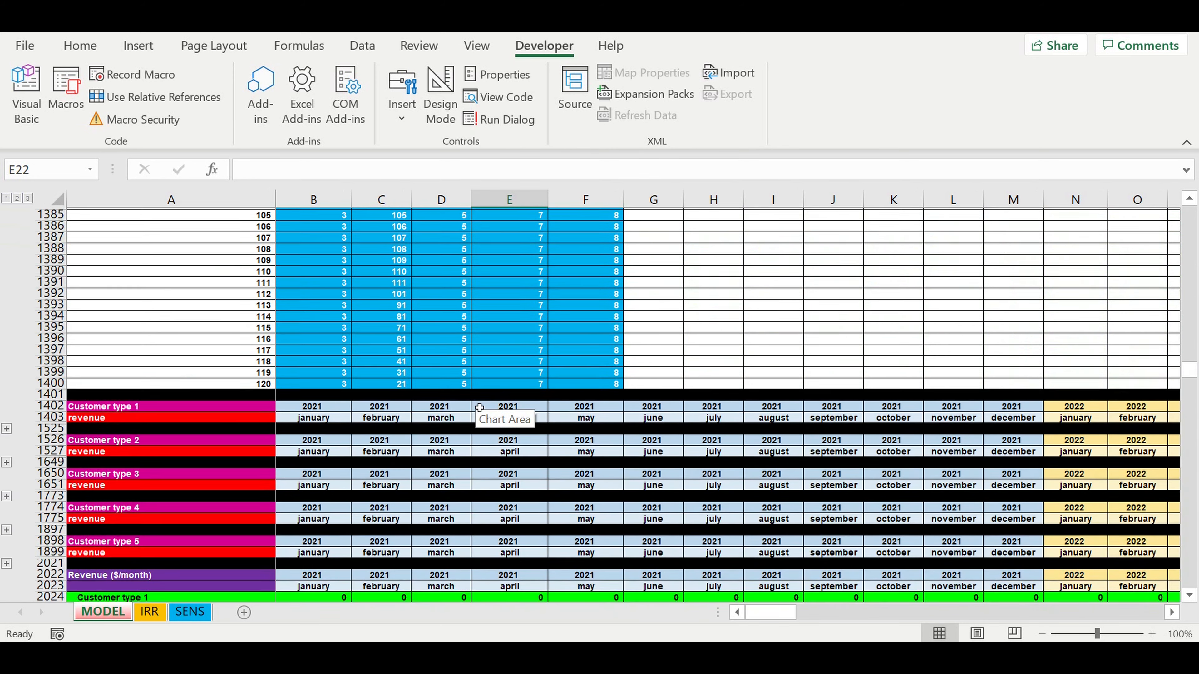
scroll(479, 407, down, 20)
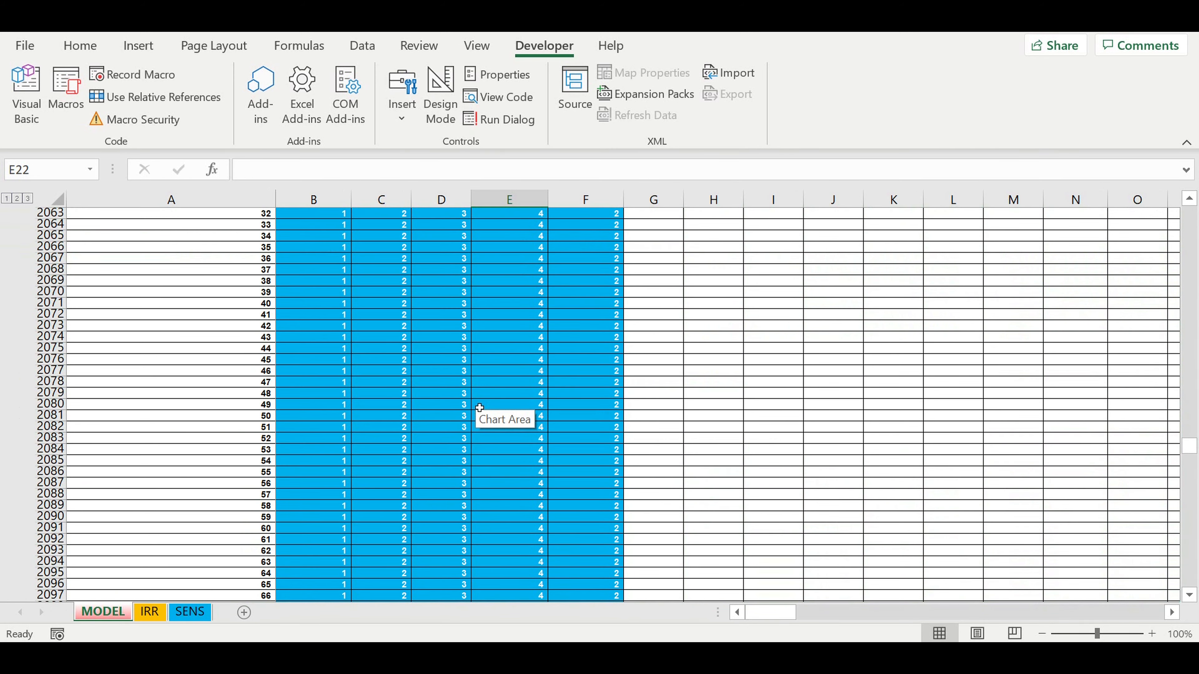
scroll(480, 407, down, 10)
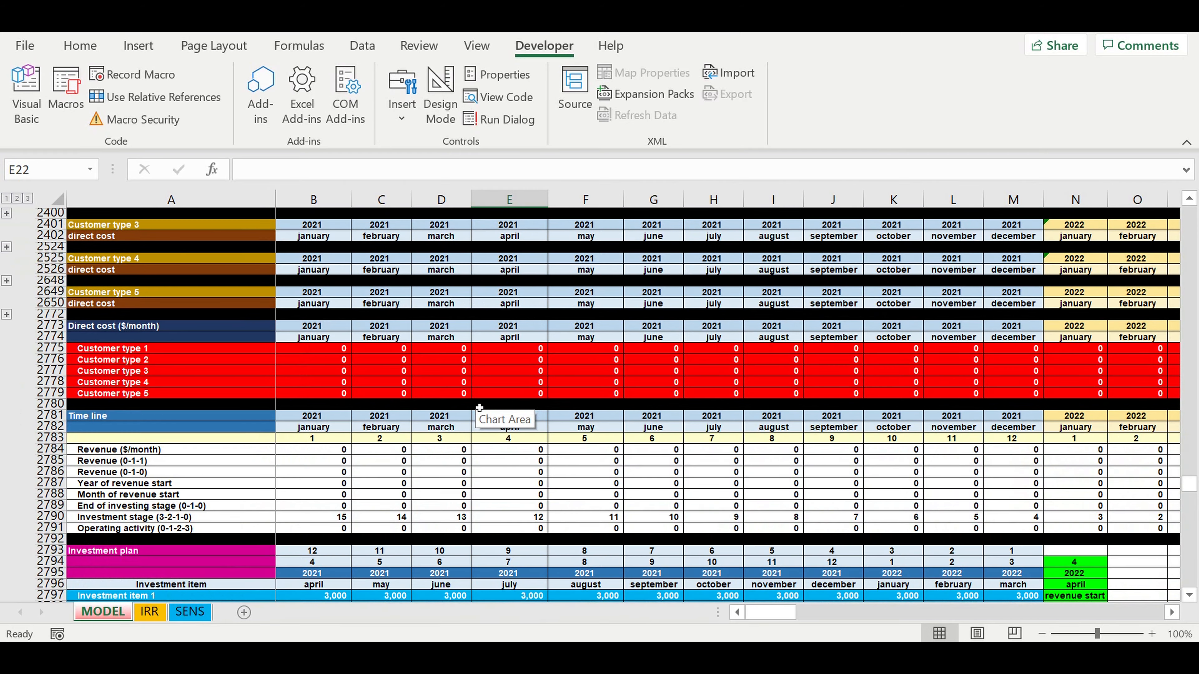
scroll(479, 407, down, 4)
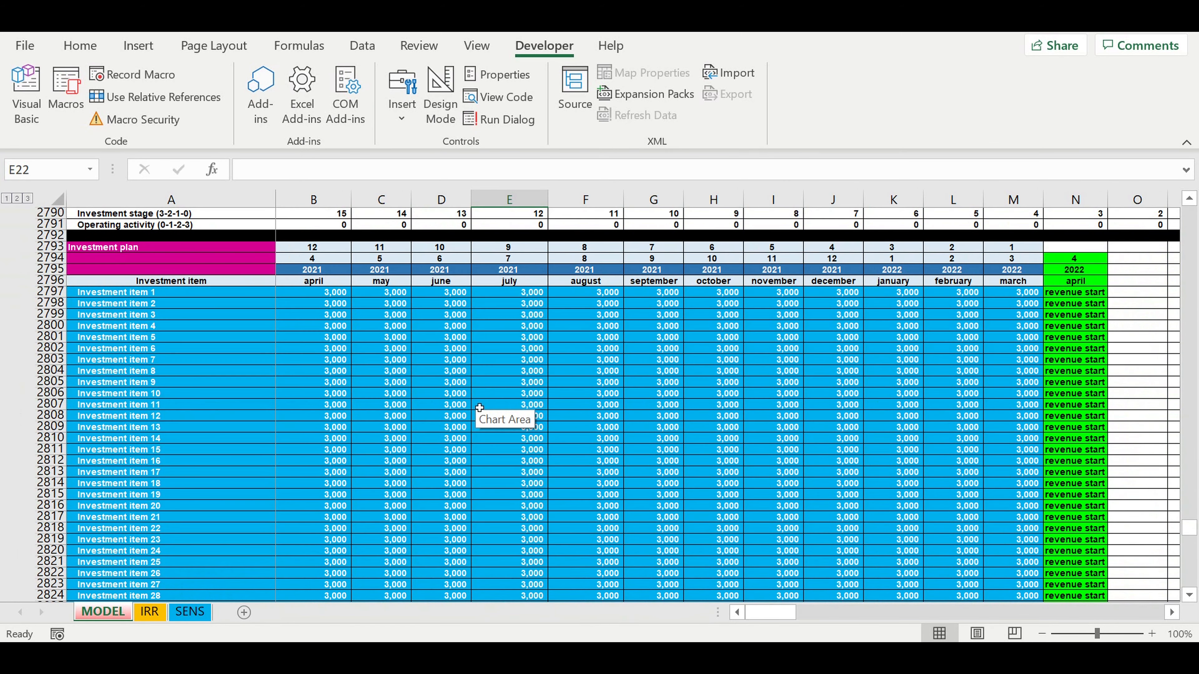
scroll(480, 407, down, 6)
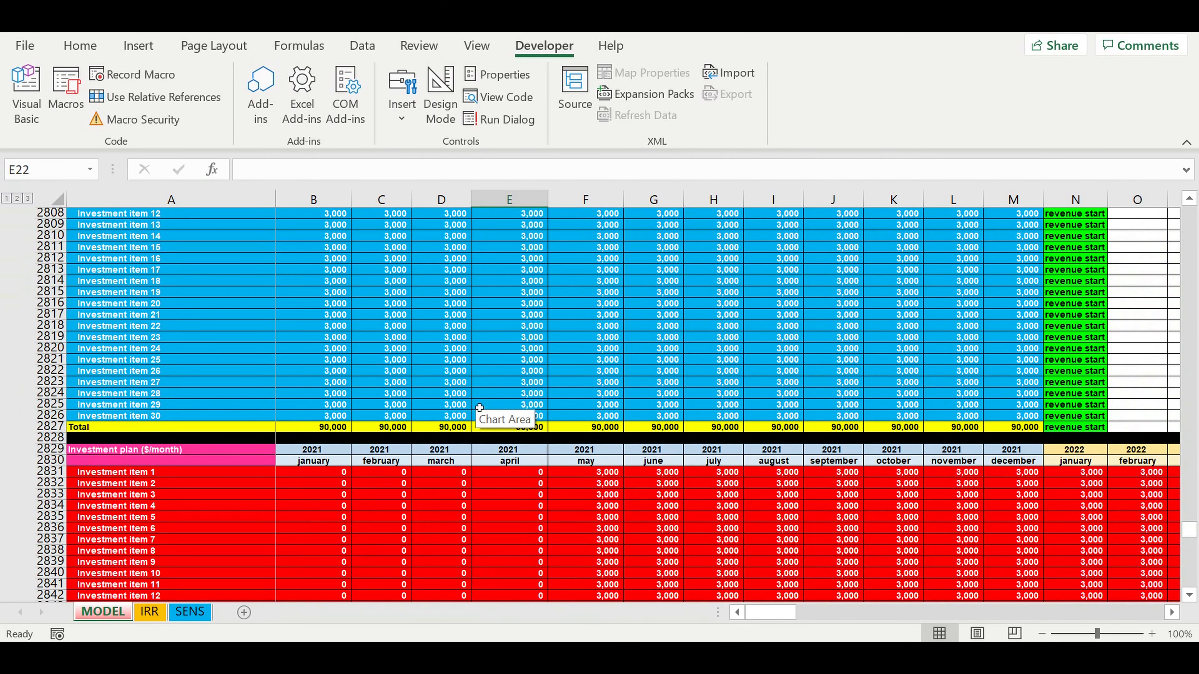
scroll(479, 408, down, 16)
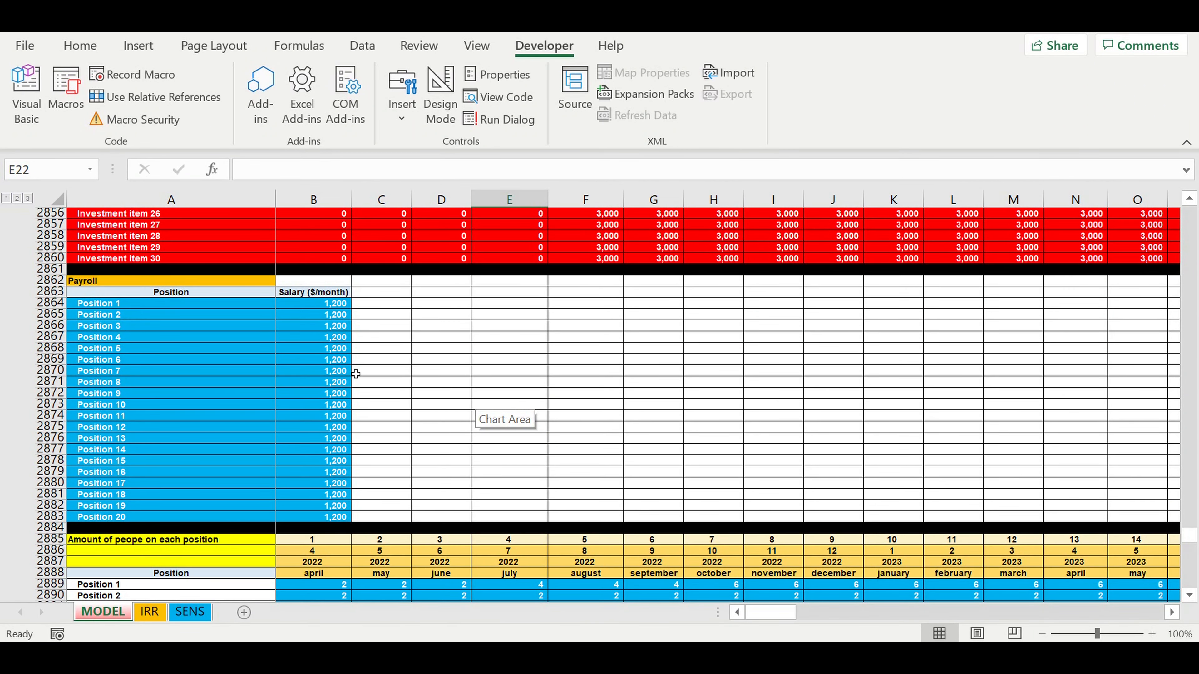
scroll(356, 374, down, 20)
scroll(355, 386, down, 15)
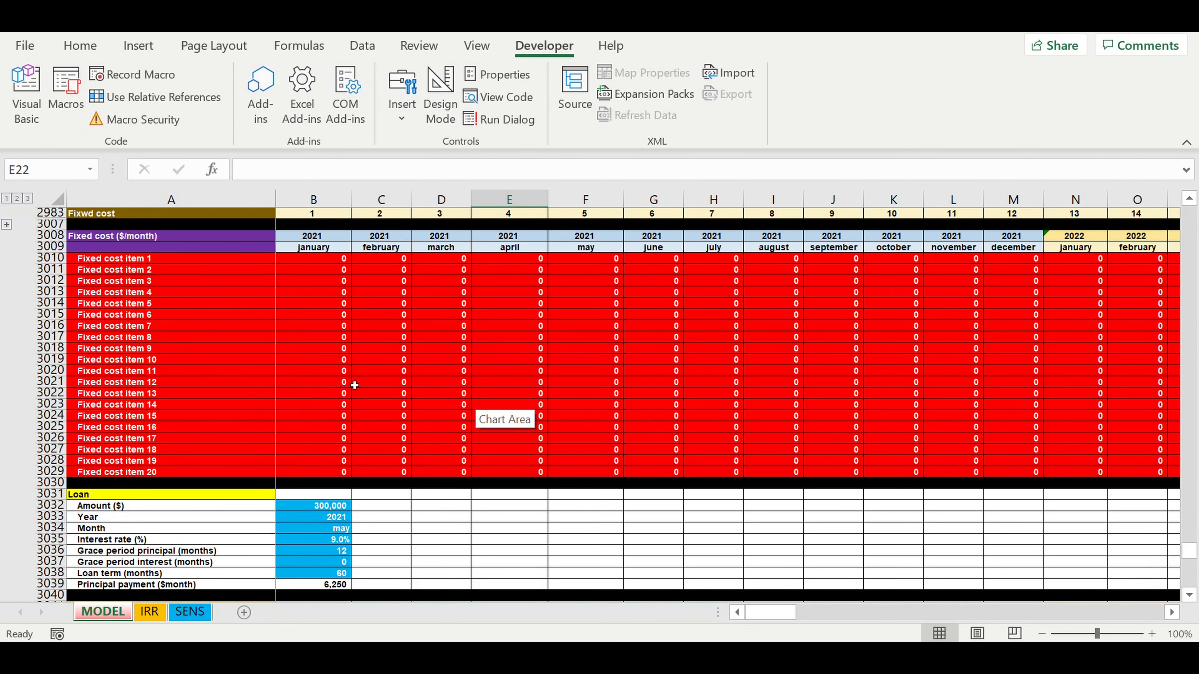
scroll(355, 386, down, 4)
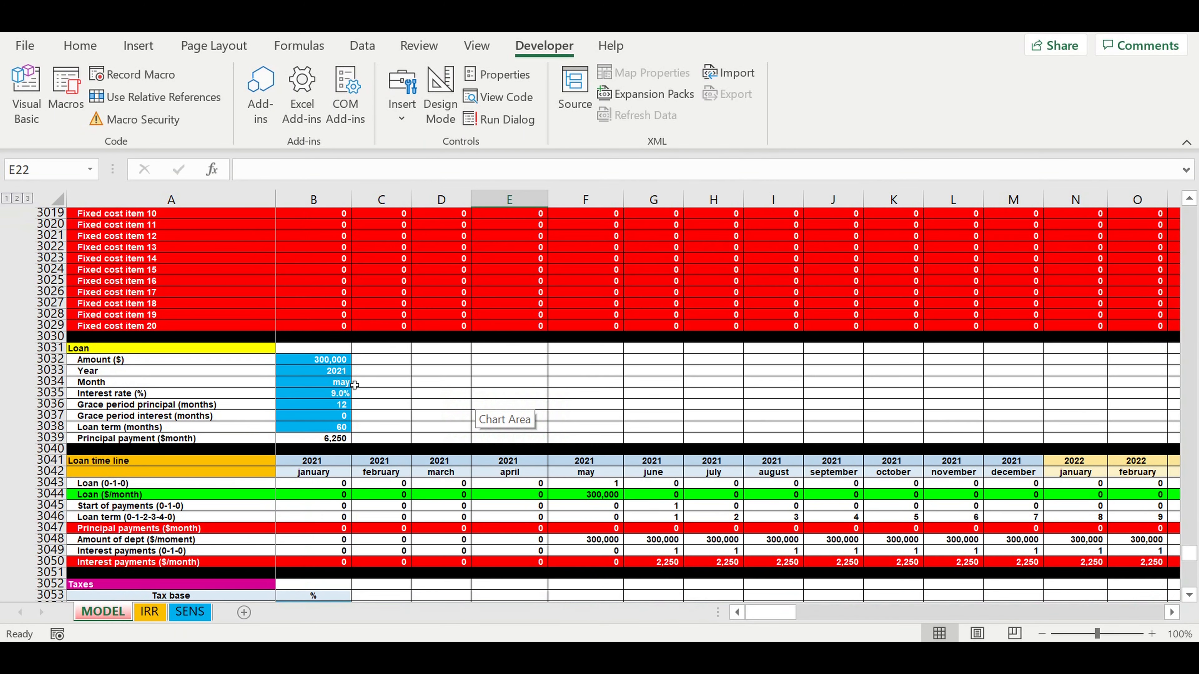
click(309, 364)
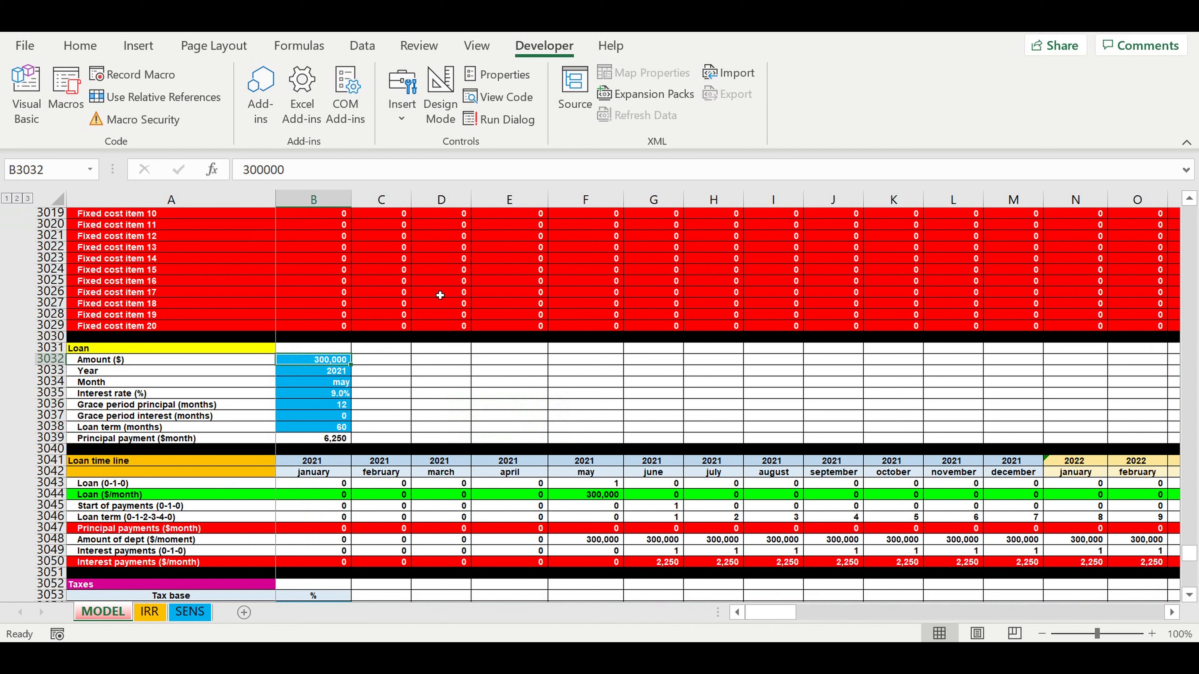
click(245, 171)
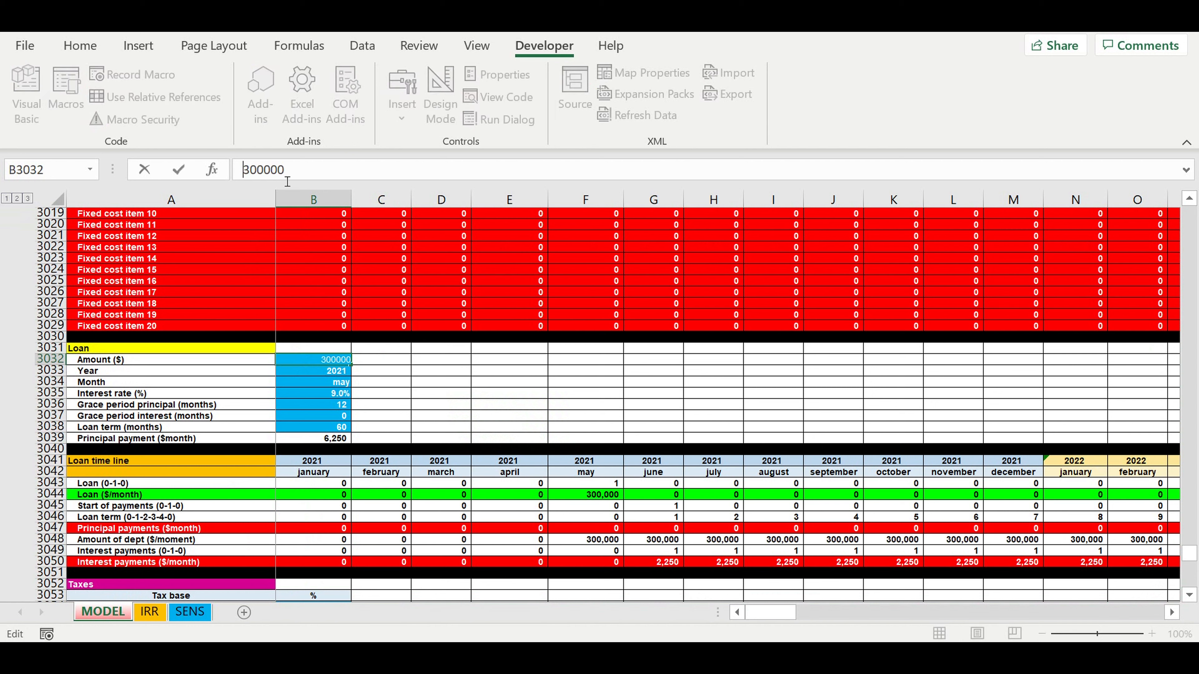
text(=SENS!B12*)
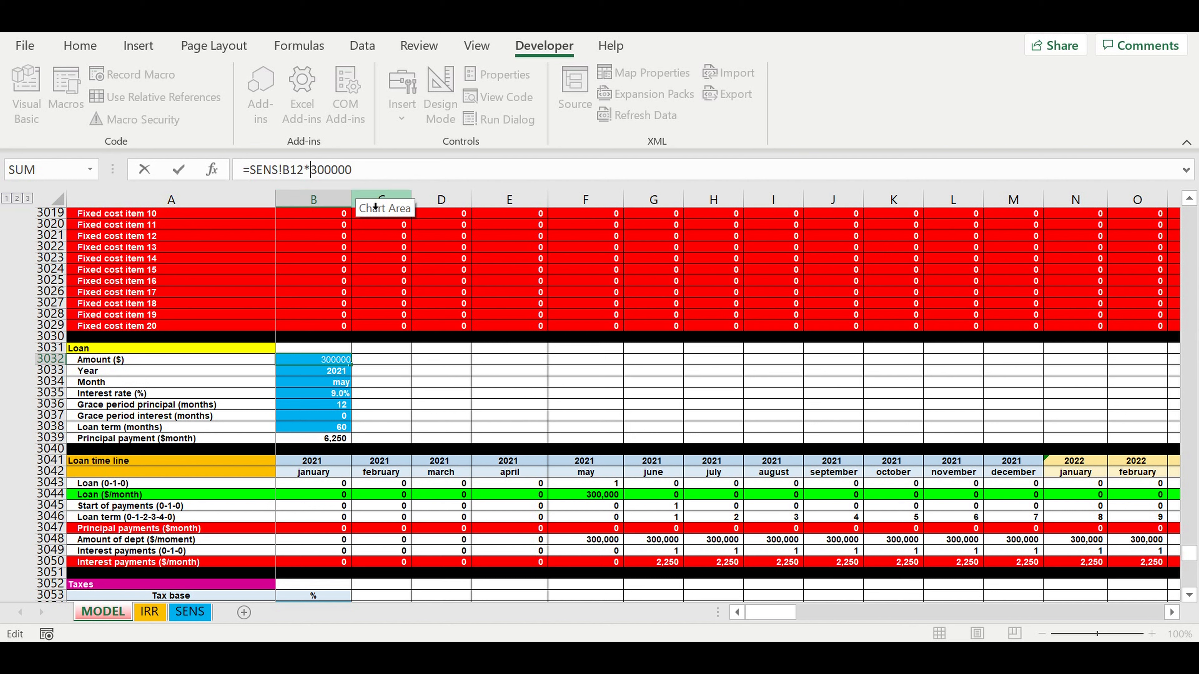
key(Return)
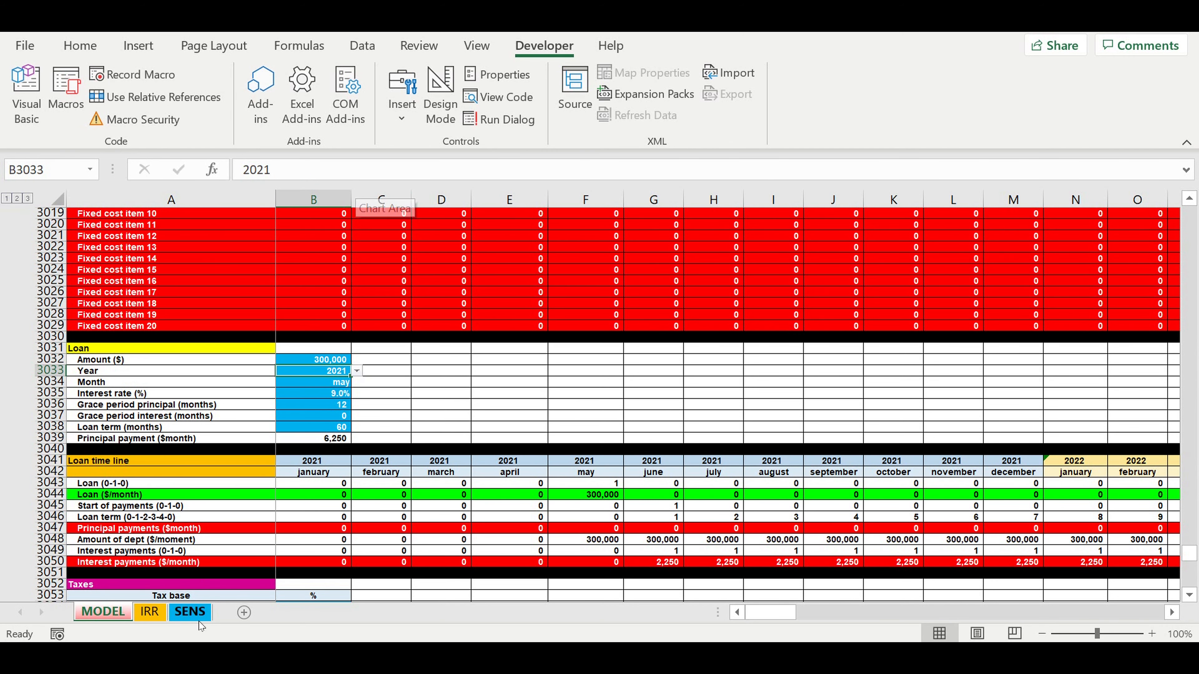
click(189, 612)
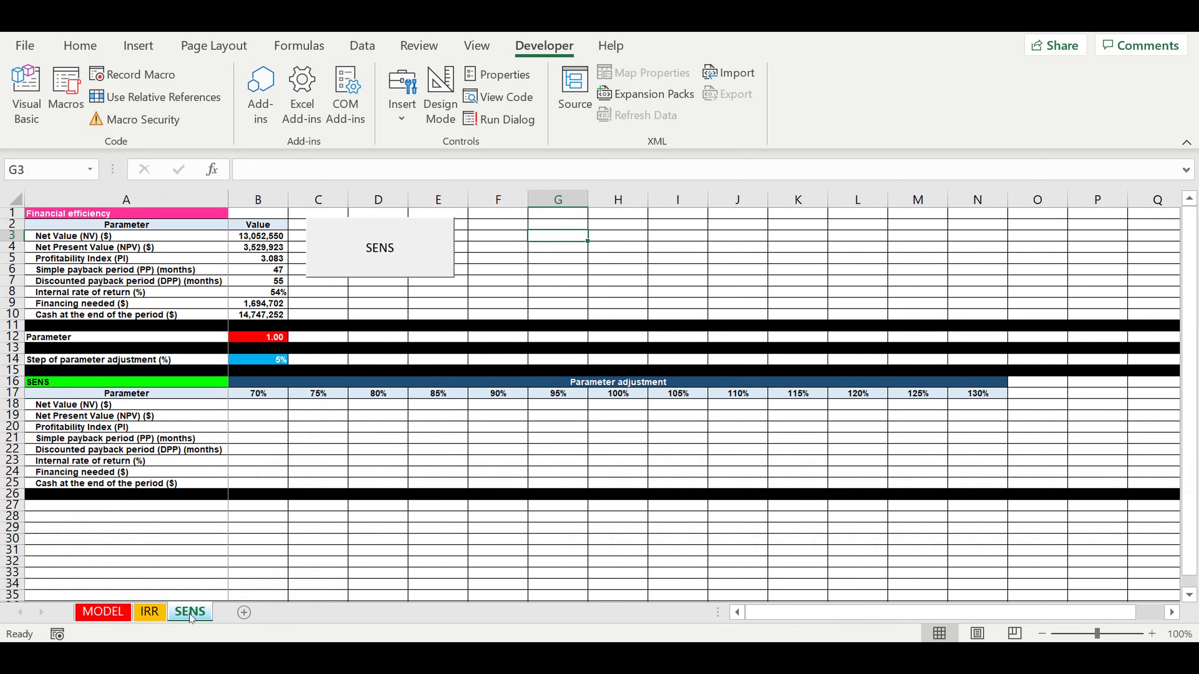
- Run the SENS button, refilling B18:N25 with Net Value 13,160,424 at 70% to 12,944,616 at 130%
click(264, 416)
drag(263, 408, 983, 488)
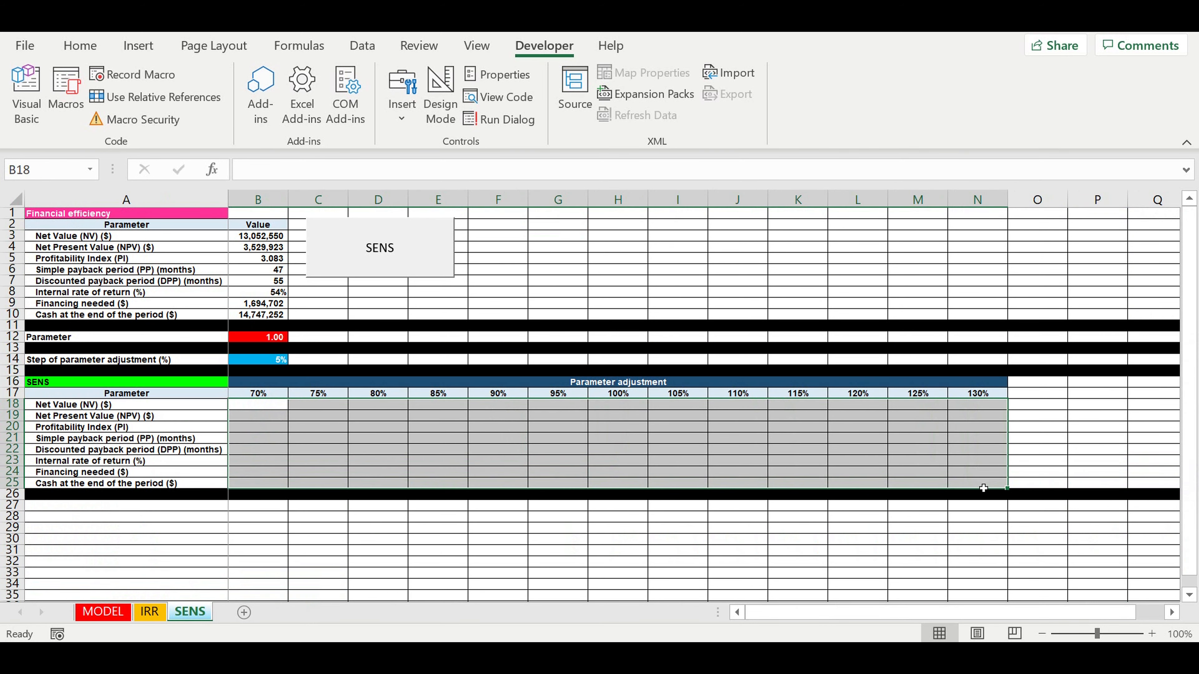
click(602, 250)
click(402, 249)
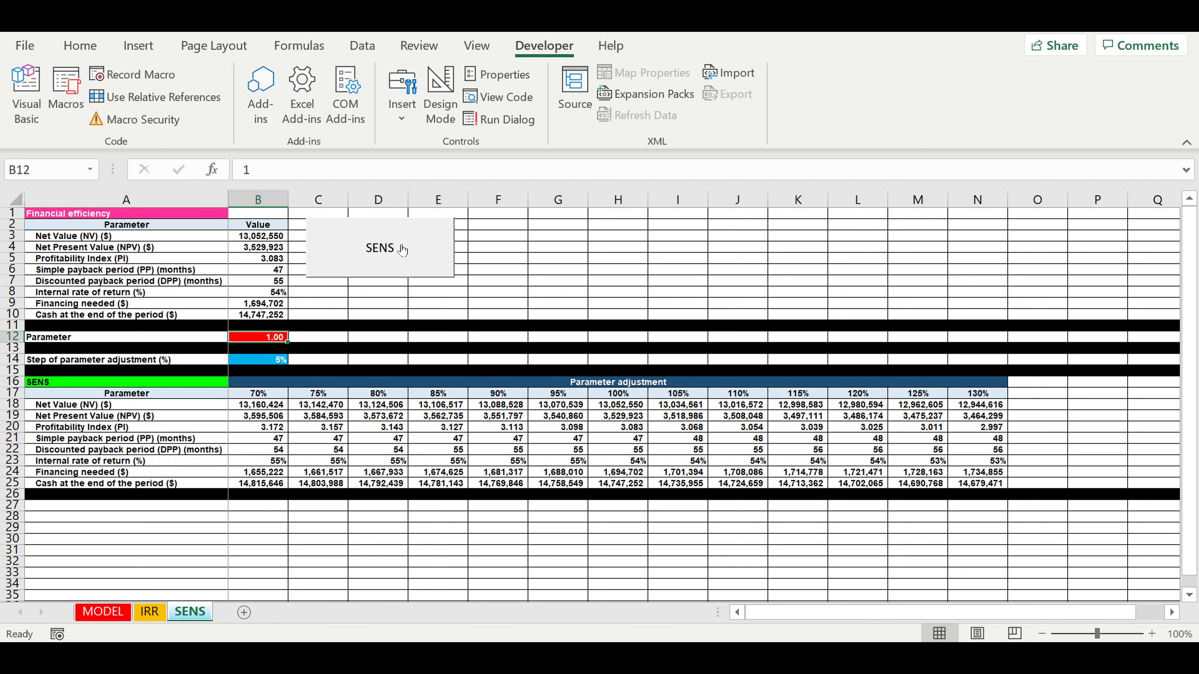
- Set the parameter adjustment step in B14 to 30%, giving headers from 0% to 280%
click(301, 432)
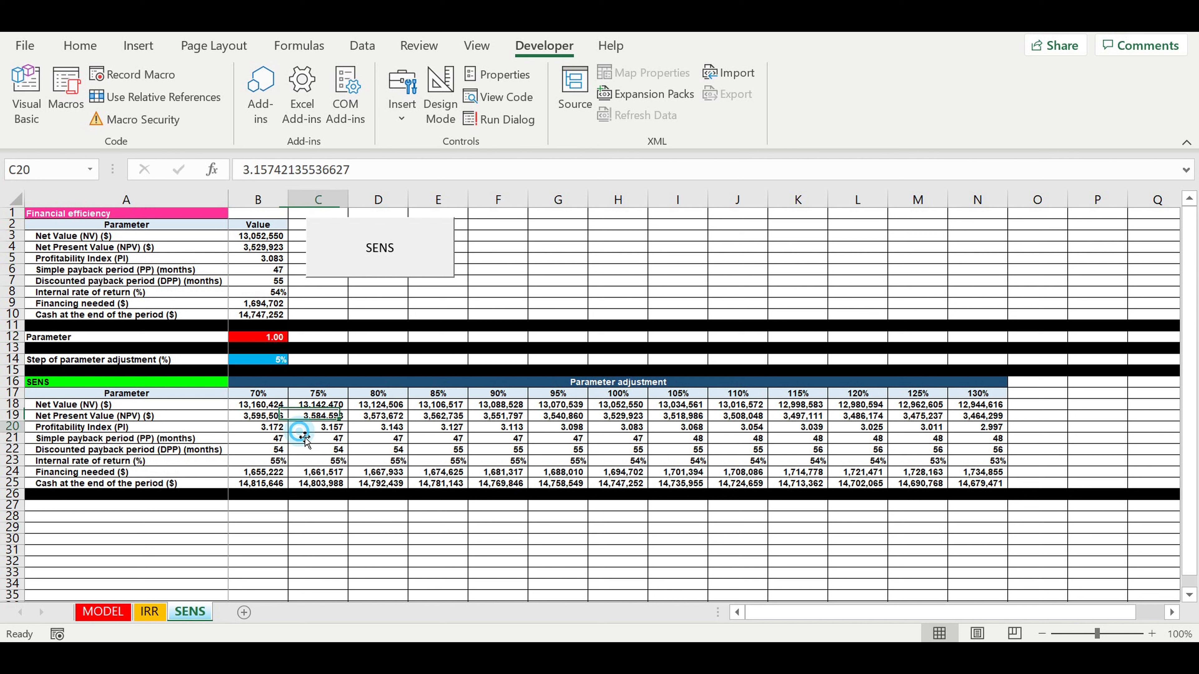
click(257, 360)
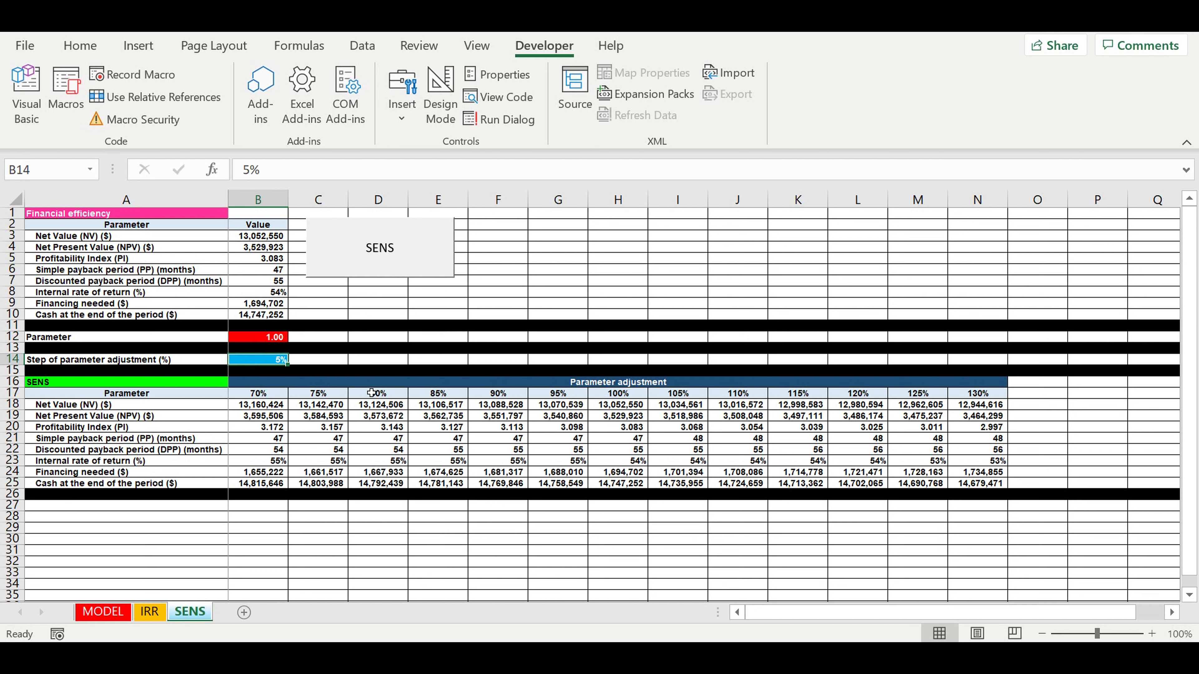
text(30)
key(Return)
- Clear the old sensitivity results in B18:N25
click(378, 426)
drag(235, 407, 967, 489)
key(Delete)
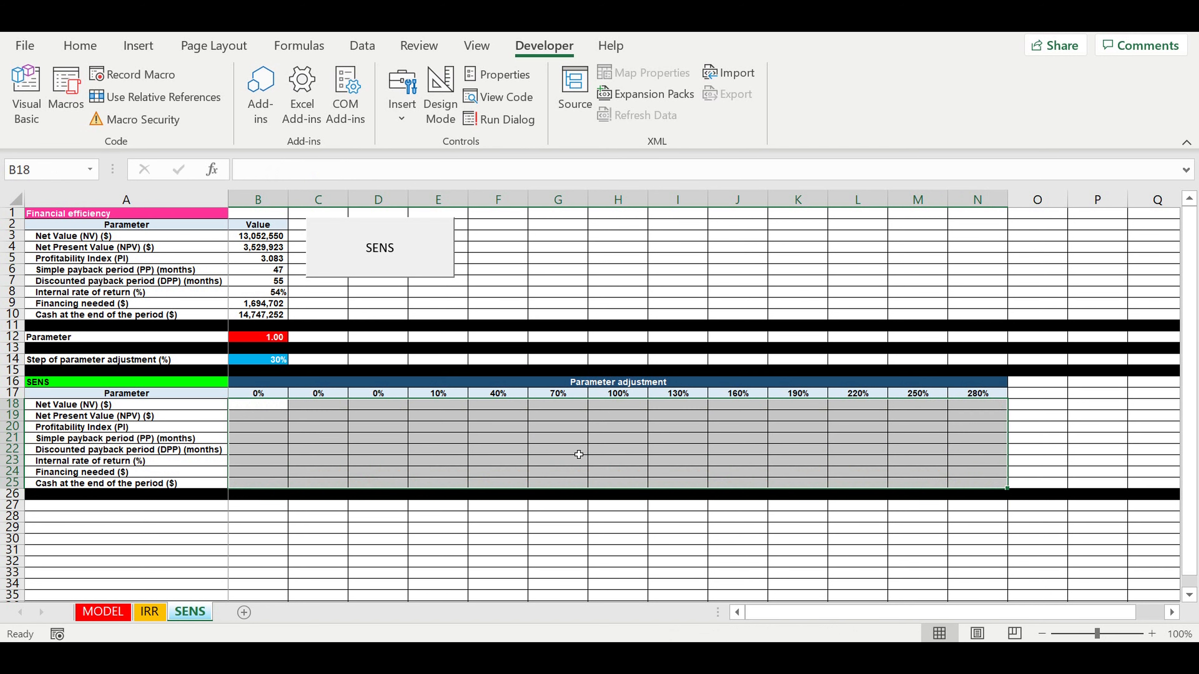
click(488, 441)
click(593, 382)
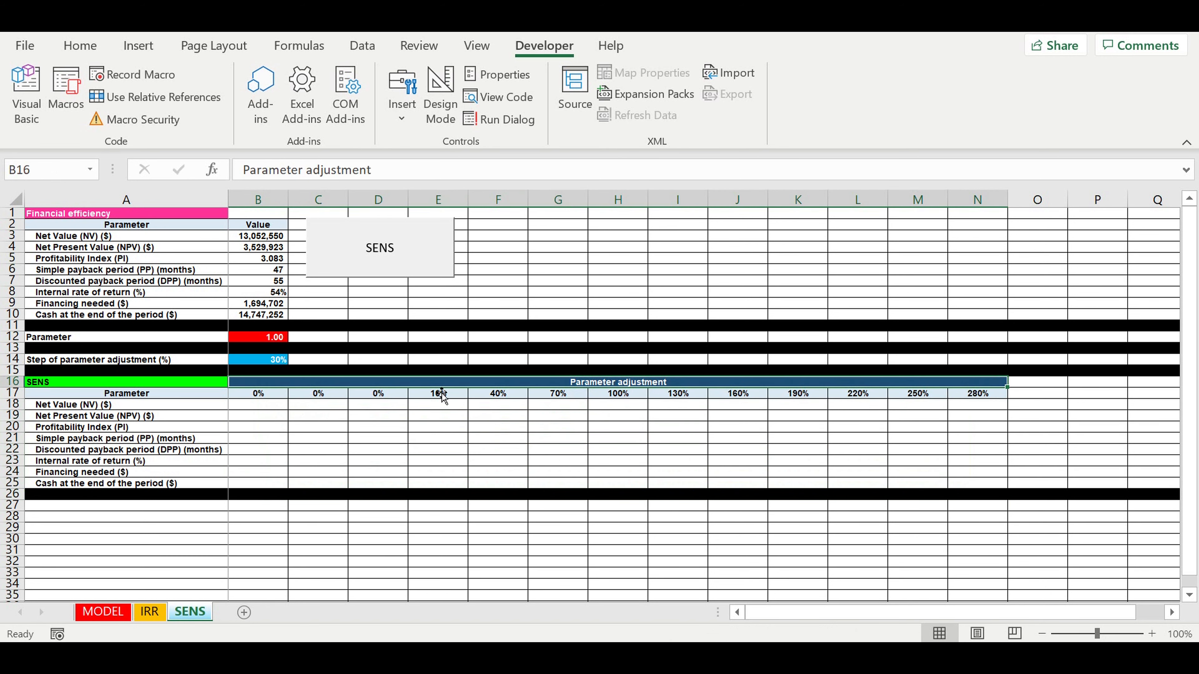
- Run the SENS macro to refill B18:N25 for adjustments 0% through 280%
click(368, 255)
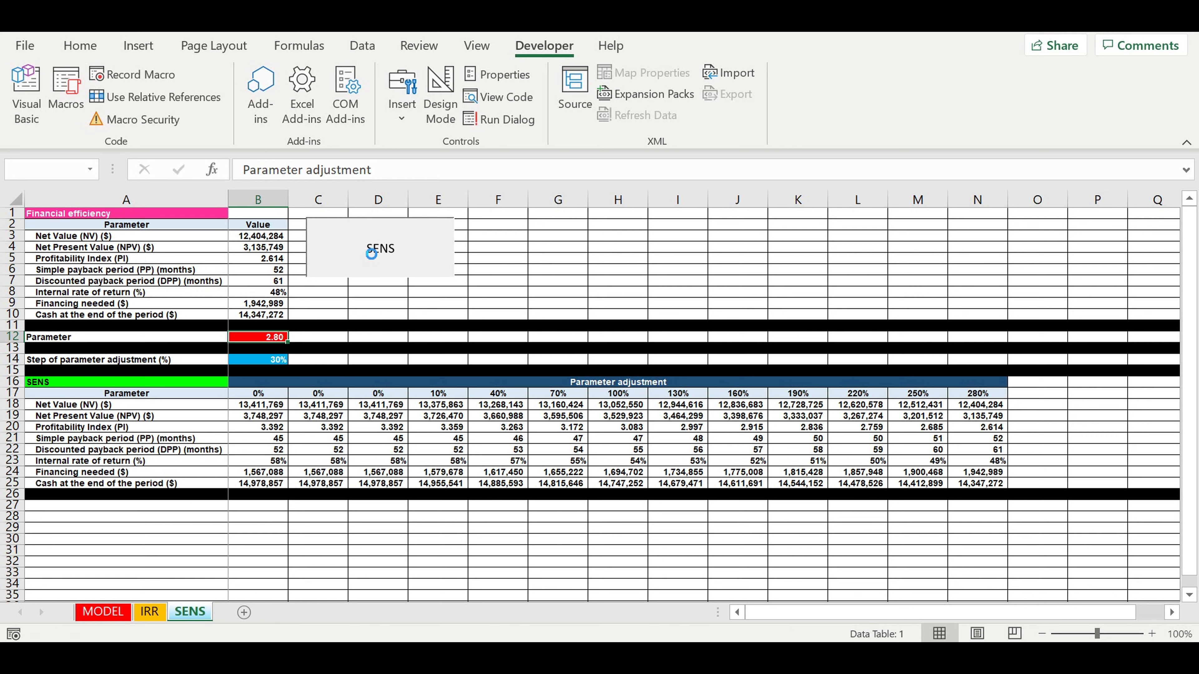
click(333, 293)
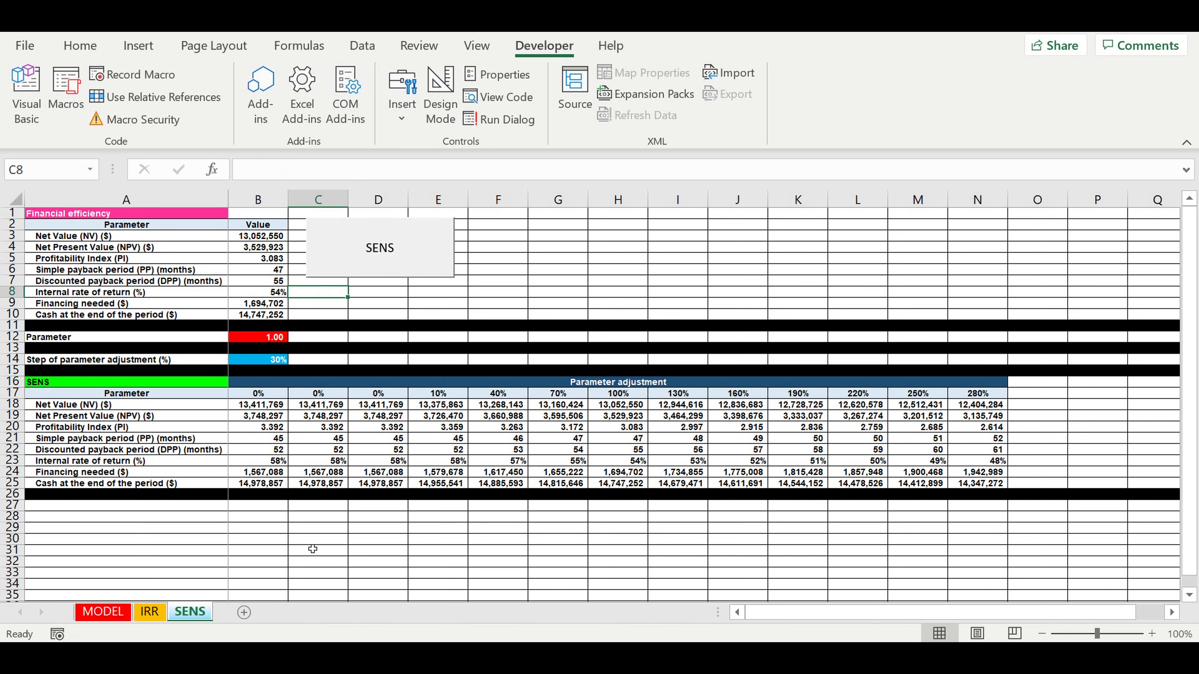
click(100, 612)
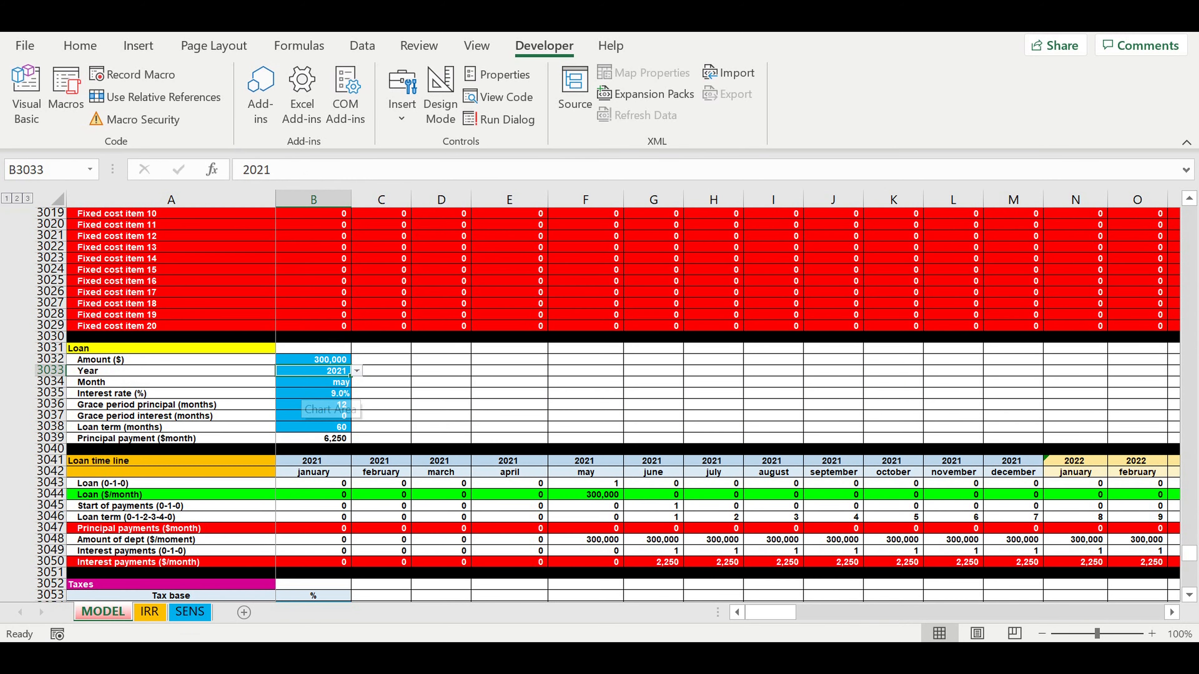
click(189, 612)
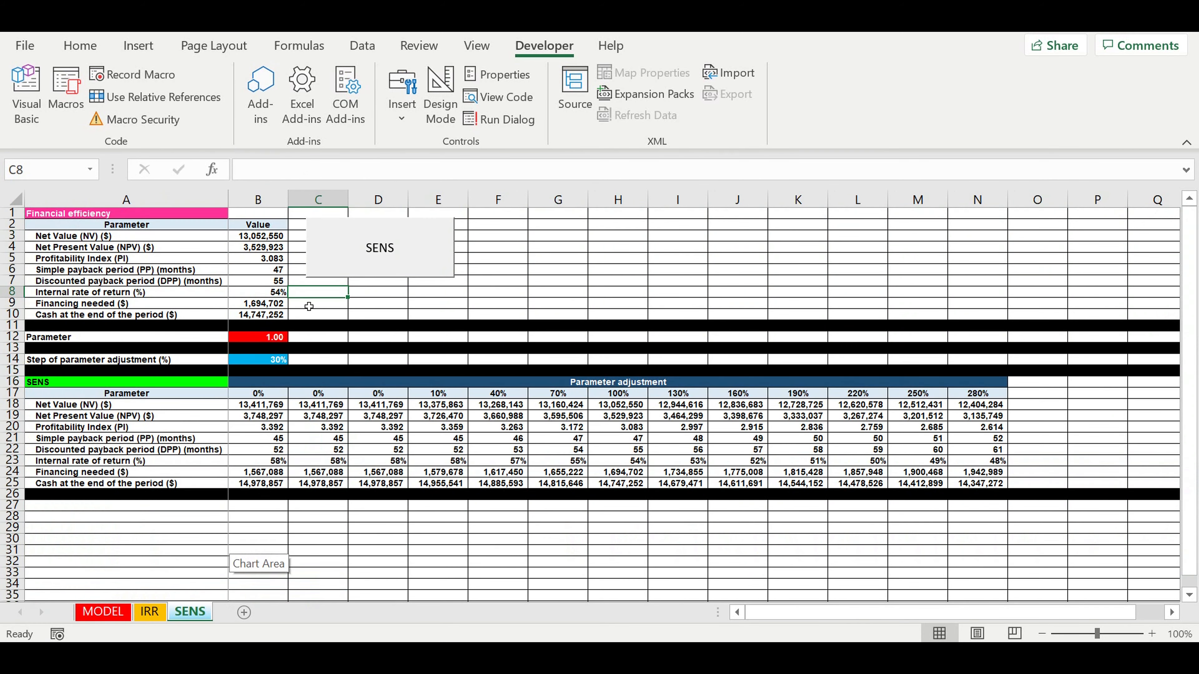
click(325, 416)
drag(97, 408, 89, 482)
drag(258, 405, 989, 484)
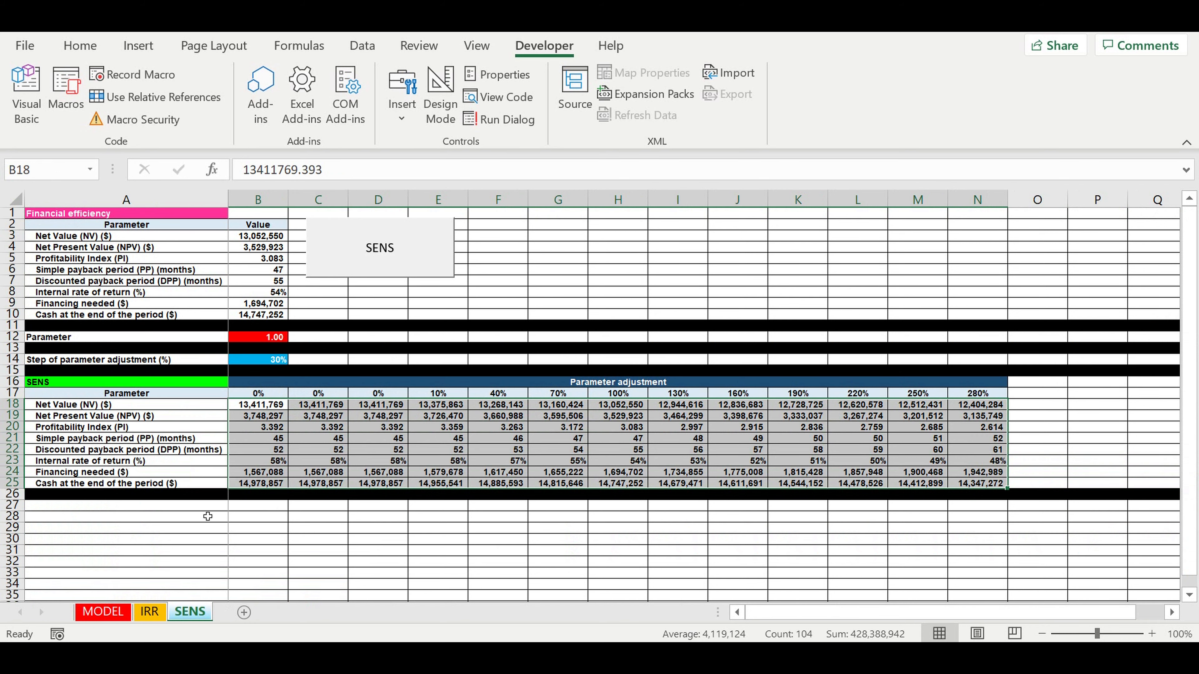
click(99, 613)
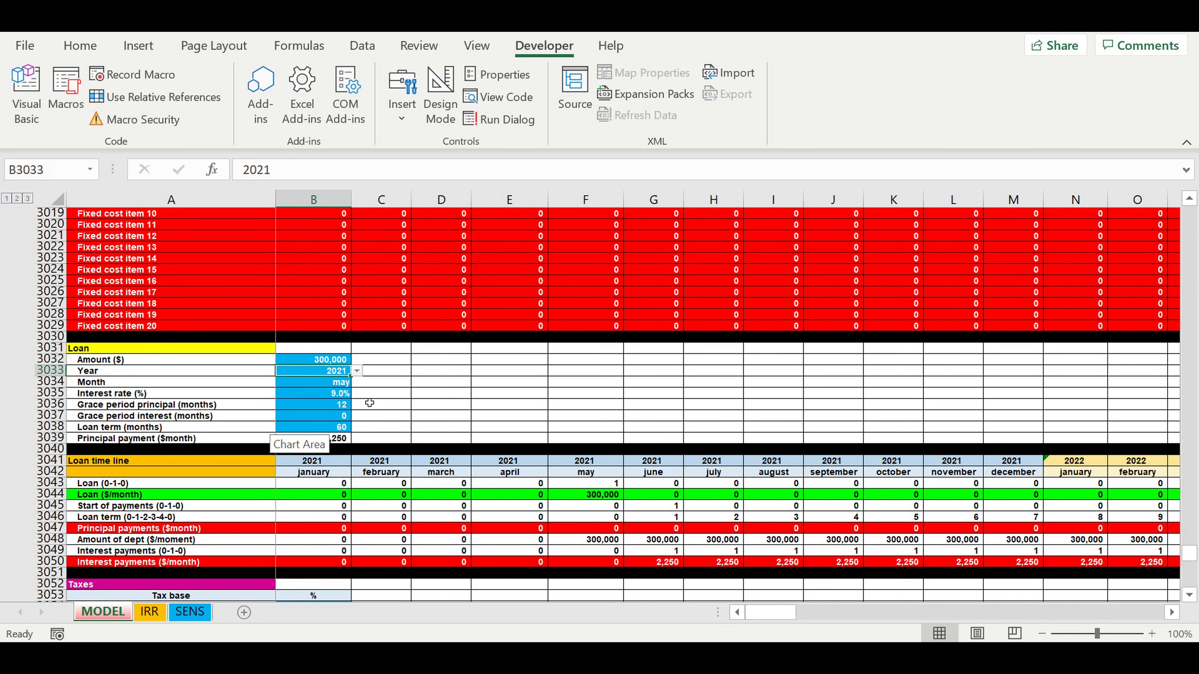
scroll(385, 394, up, 8)
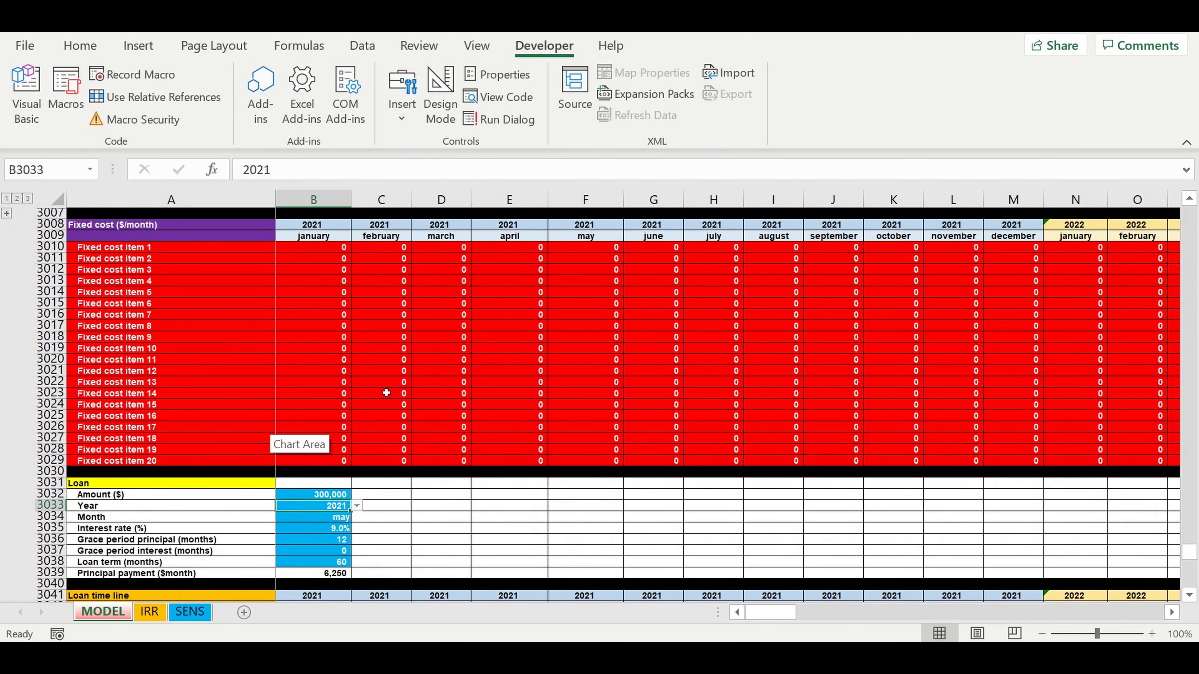
scroll(386, 393, up, 4)
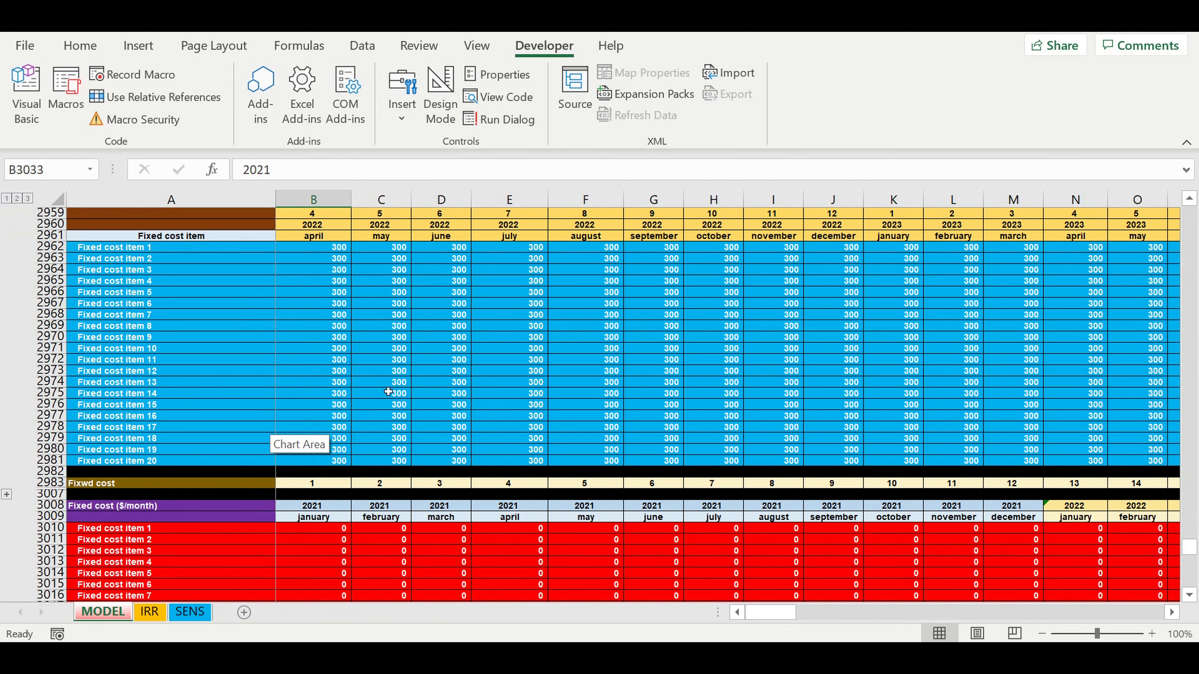
click(193, 613)
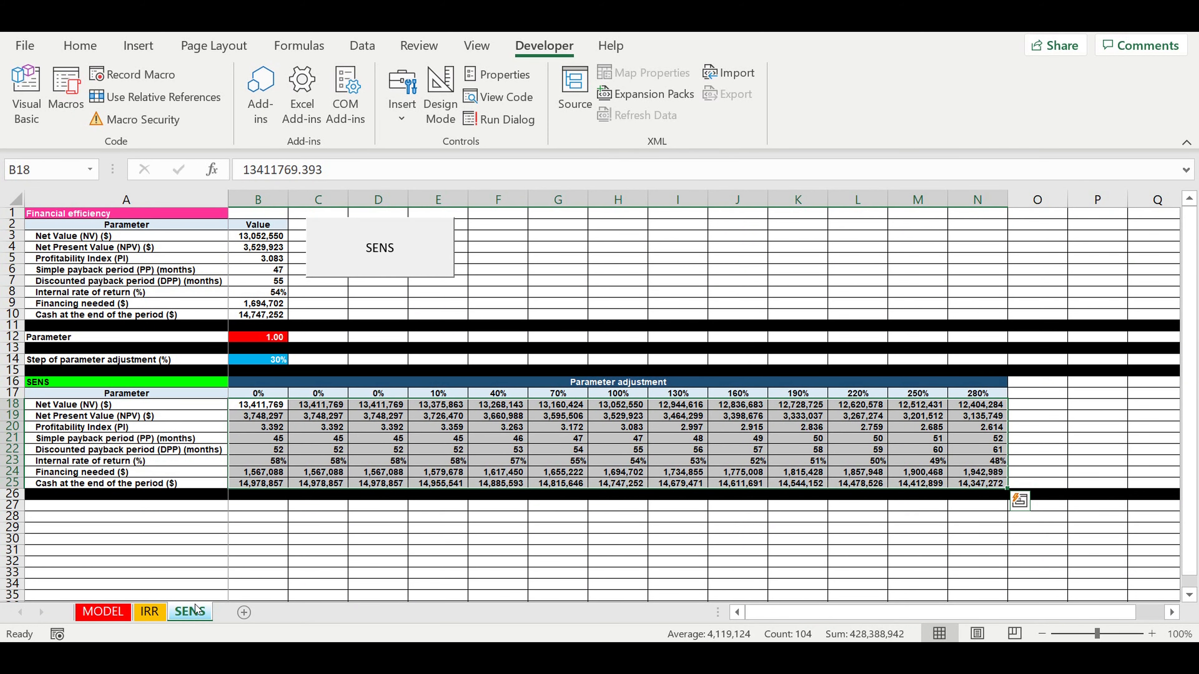
click(276, 461)
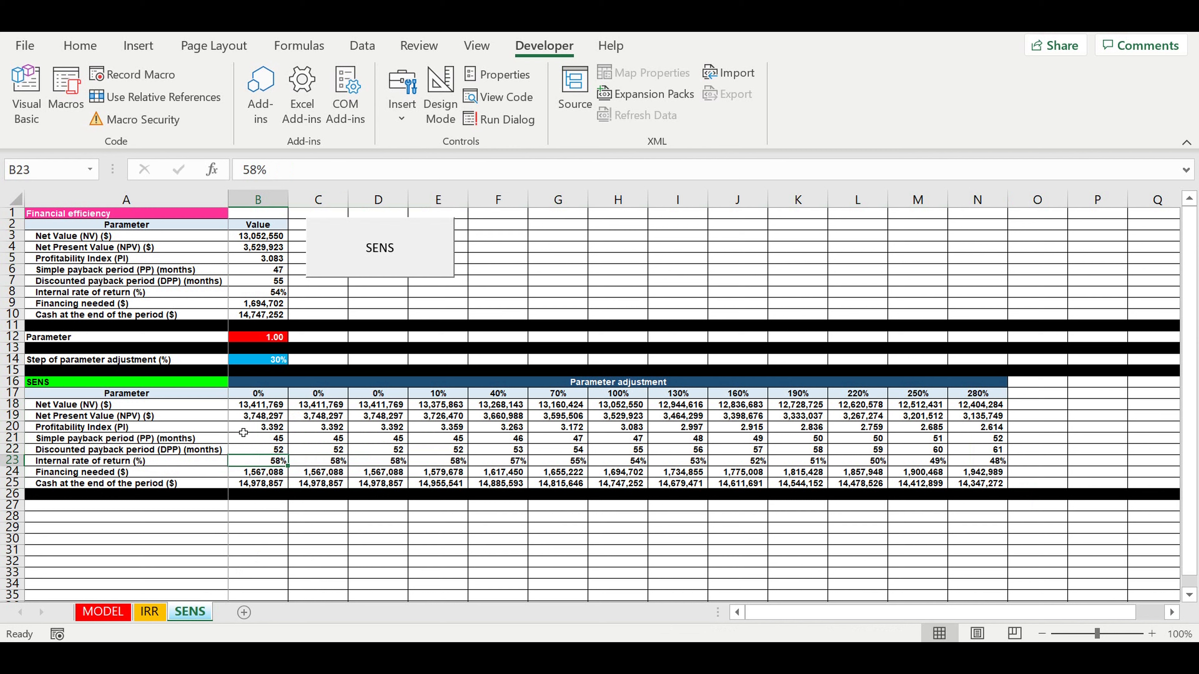
drag(177, 405, 965, 486)
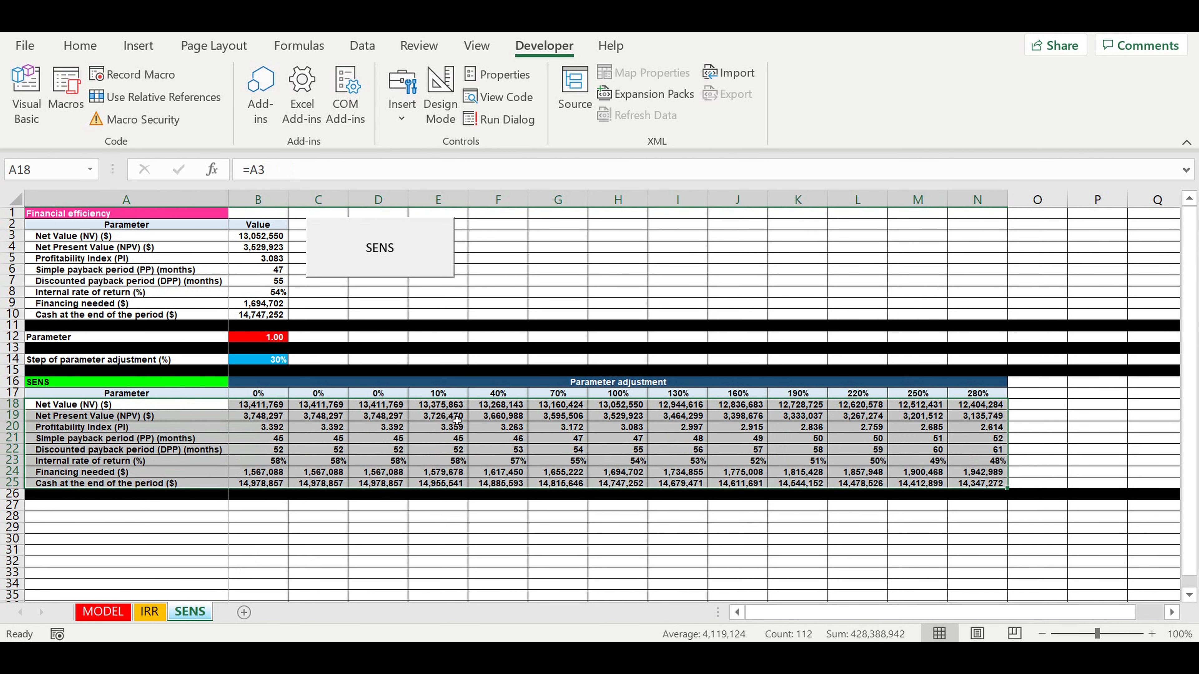
click(150, 452)
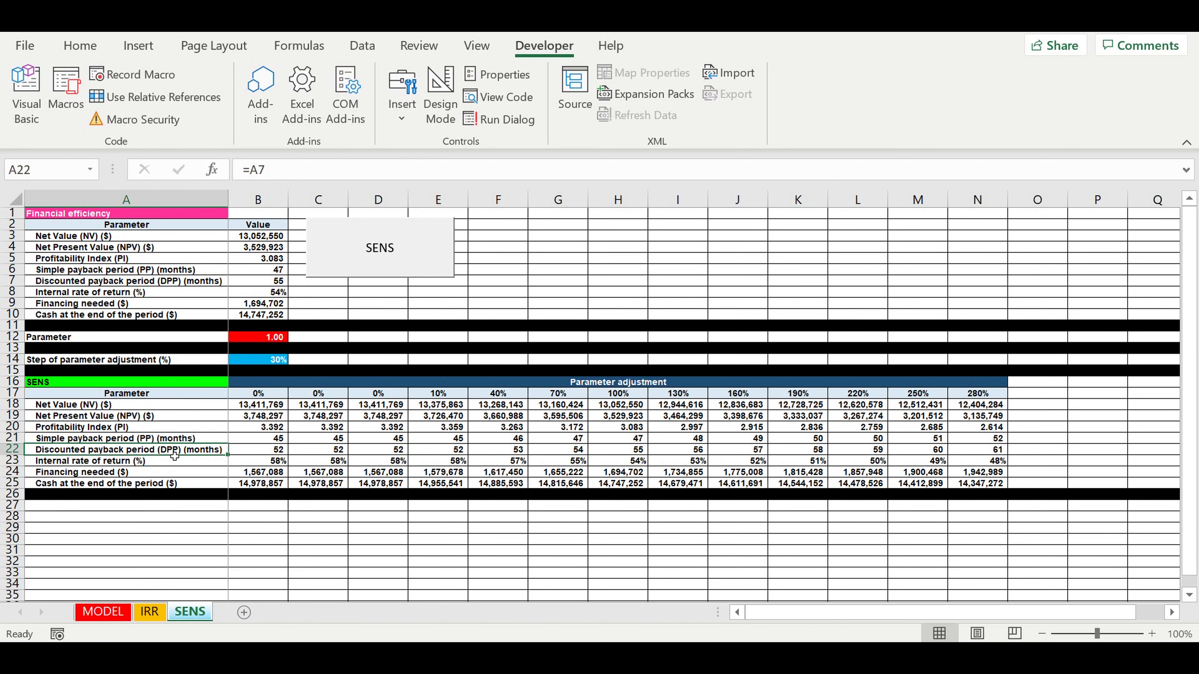